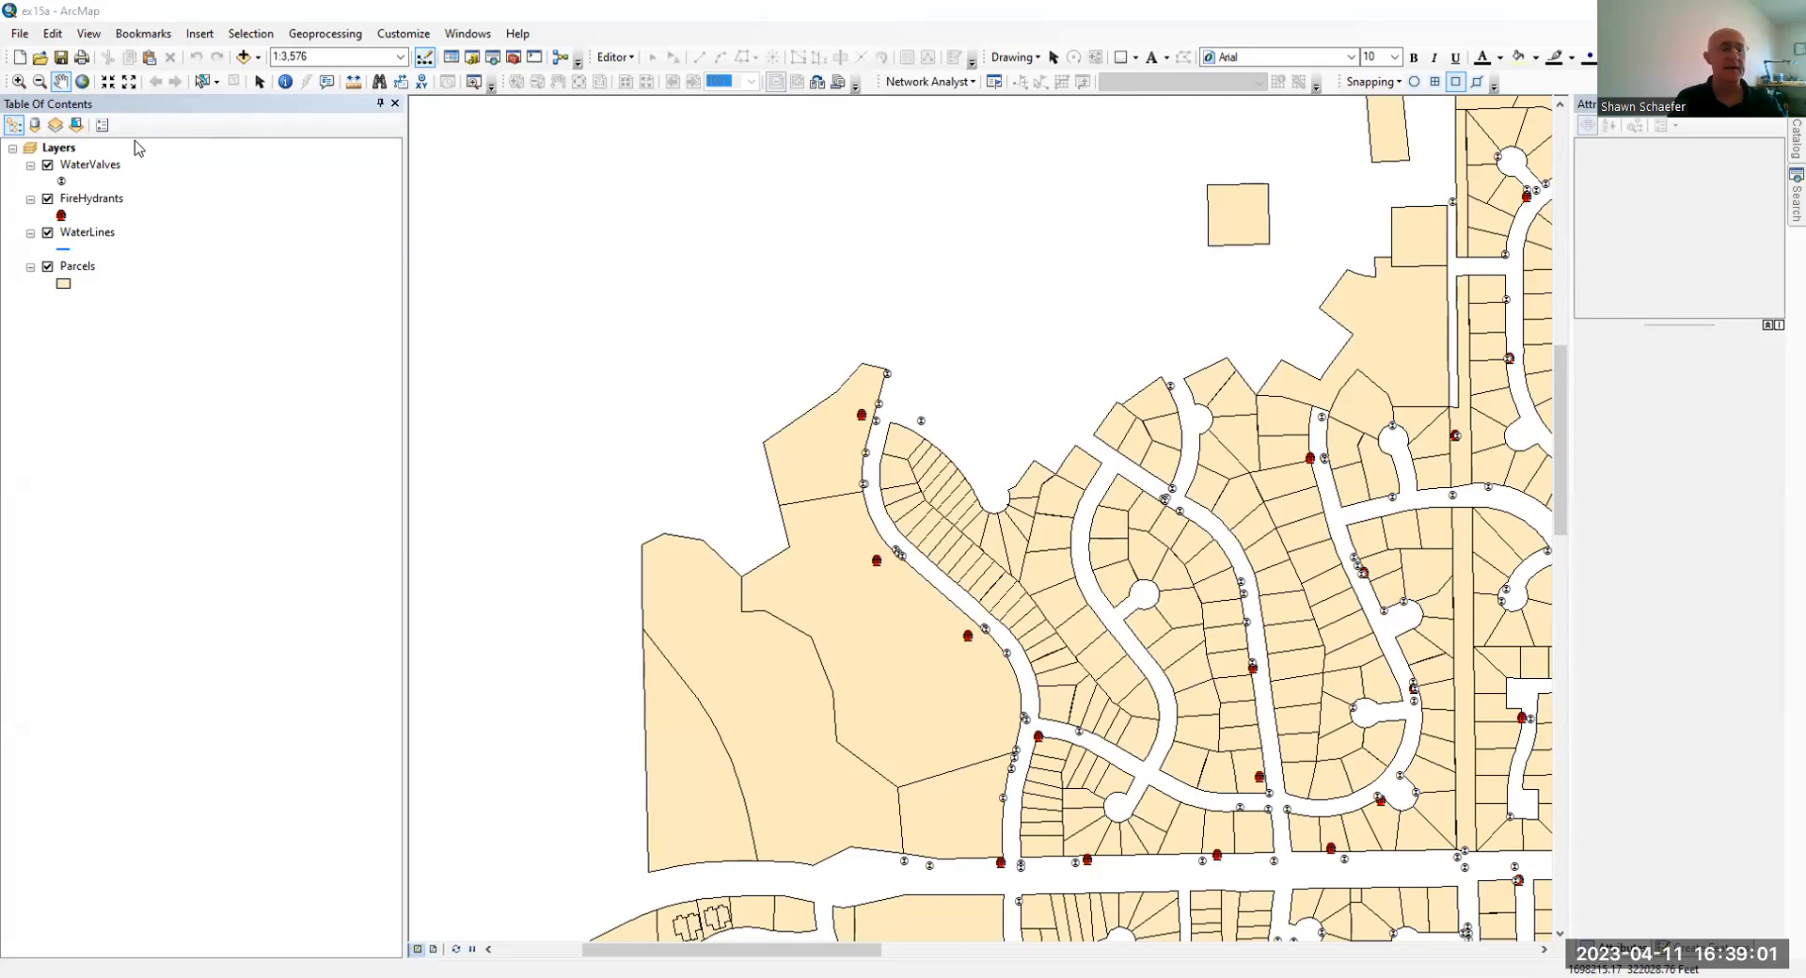
Bring the Create Features window into view and zoom the map to the bookmarked area around water valves 763, 813 and 833.
left_click(1777, 106)
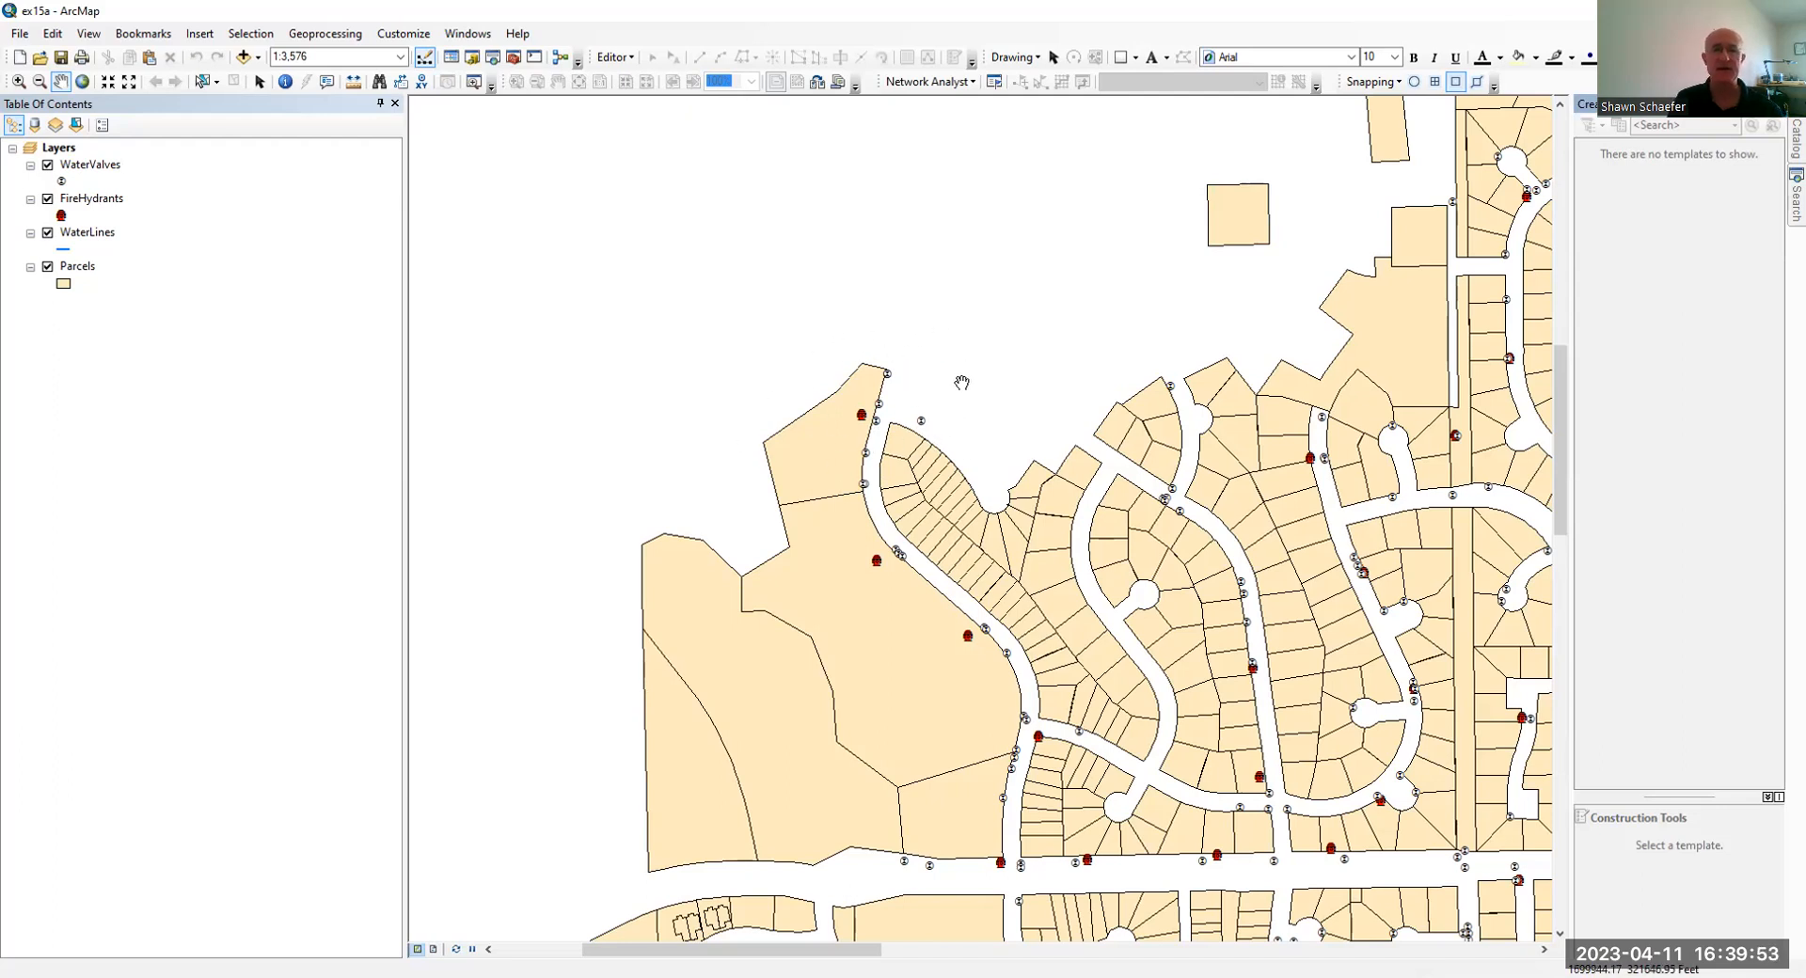
left_click(129, 33)
left_click(175, 103)
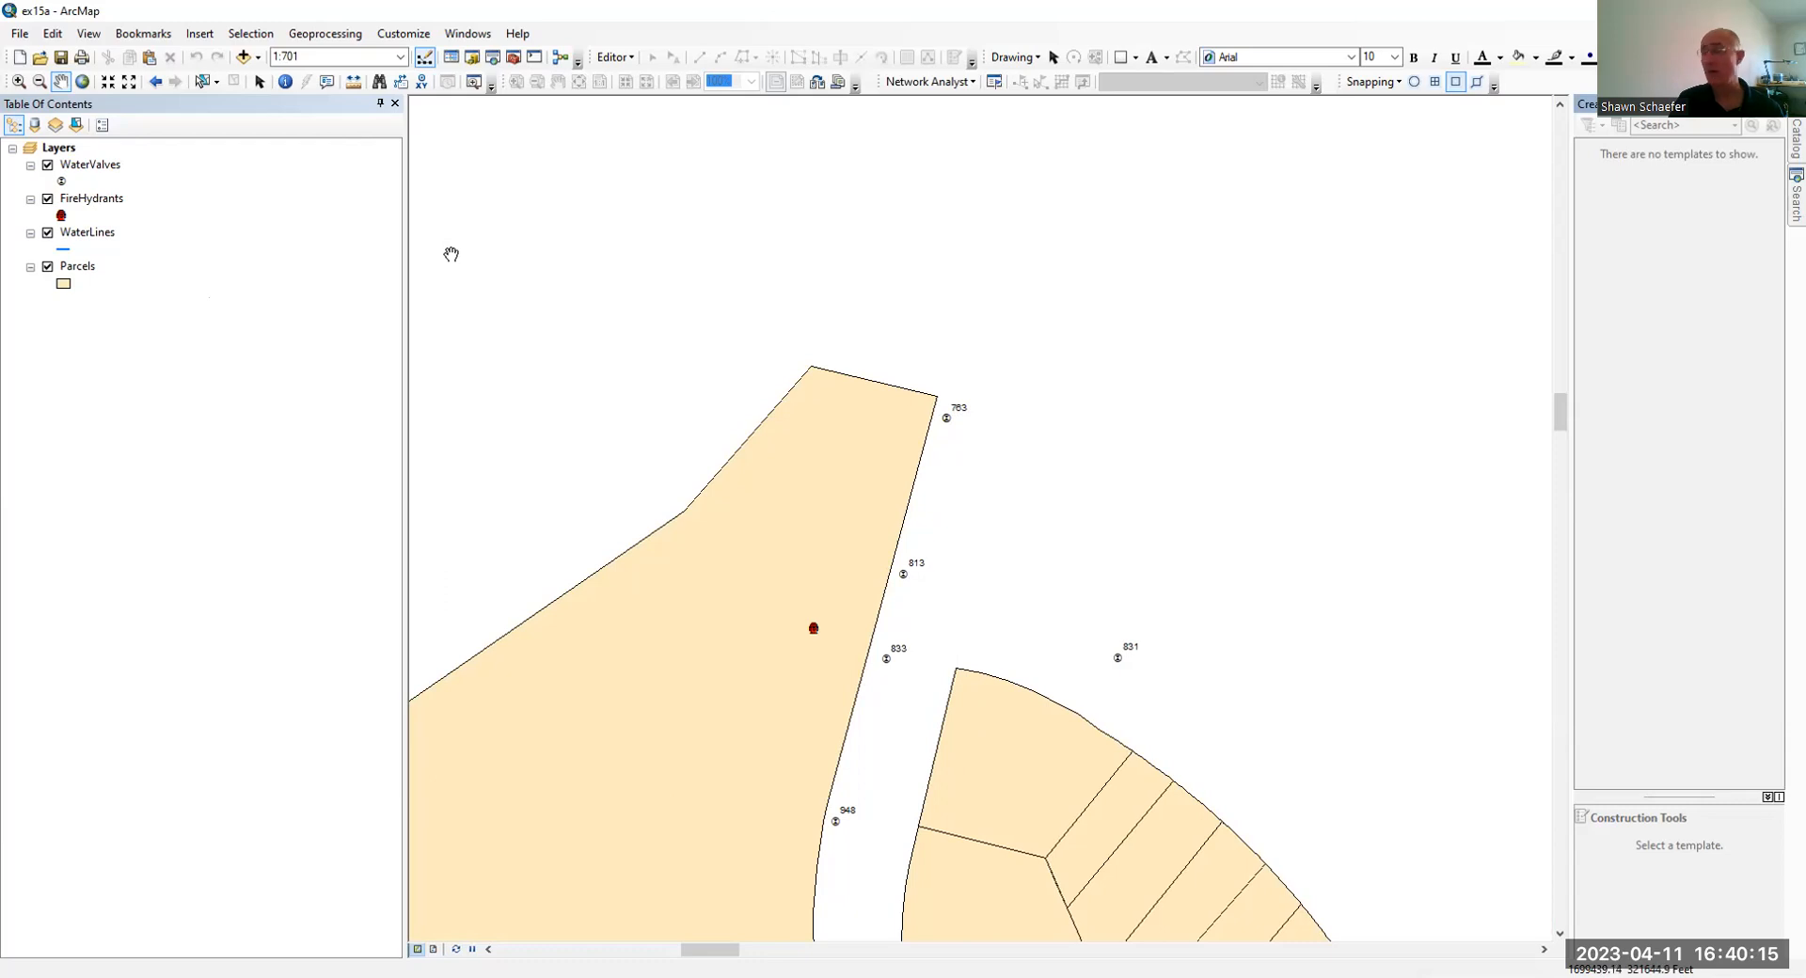
Open the WaterLines attribute table to examine its fields and records, and close it.
left_click(94, 237)
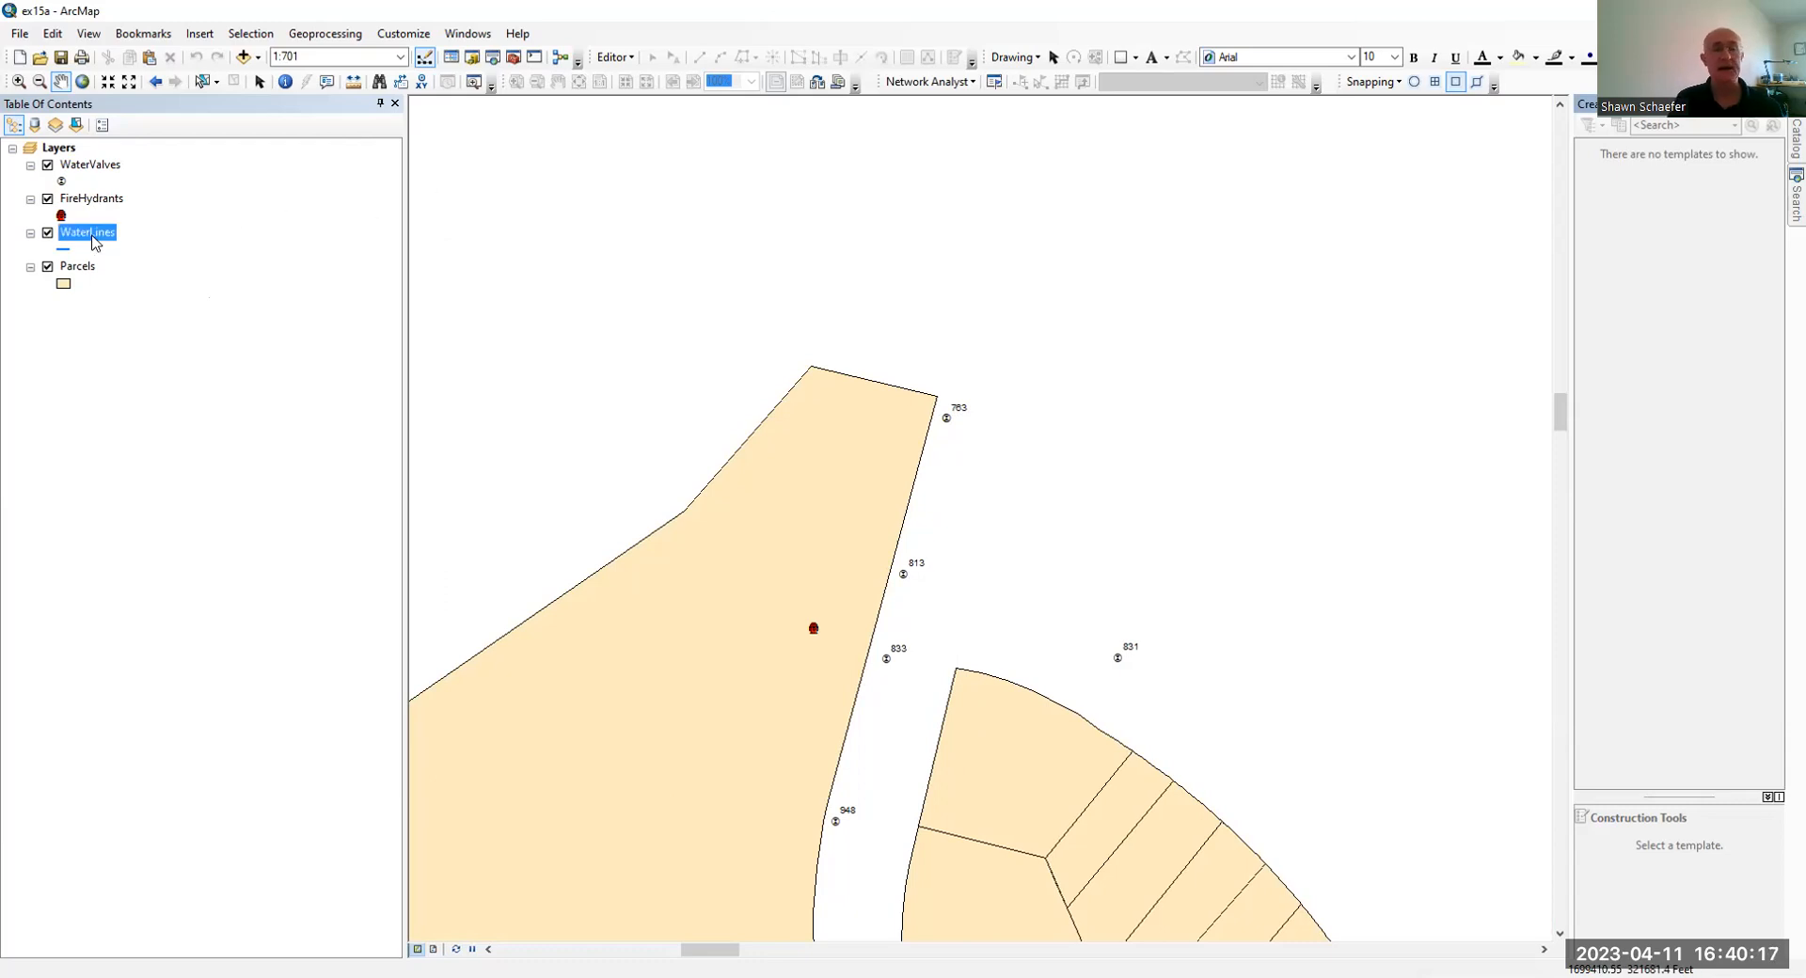
right_click(95, 243)
left_click(151, 174)
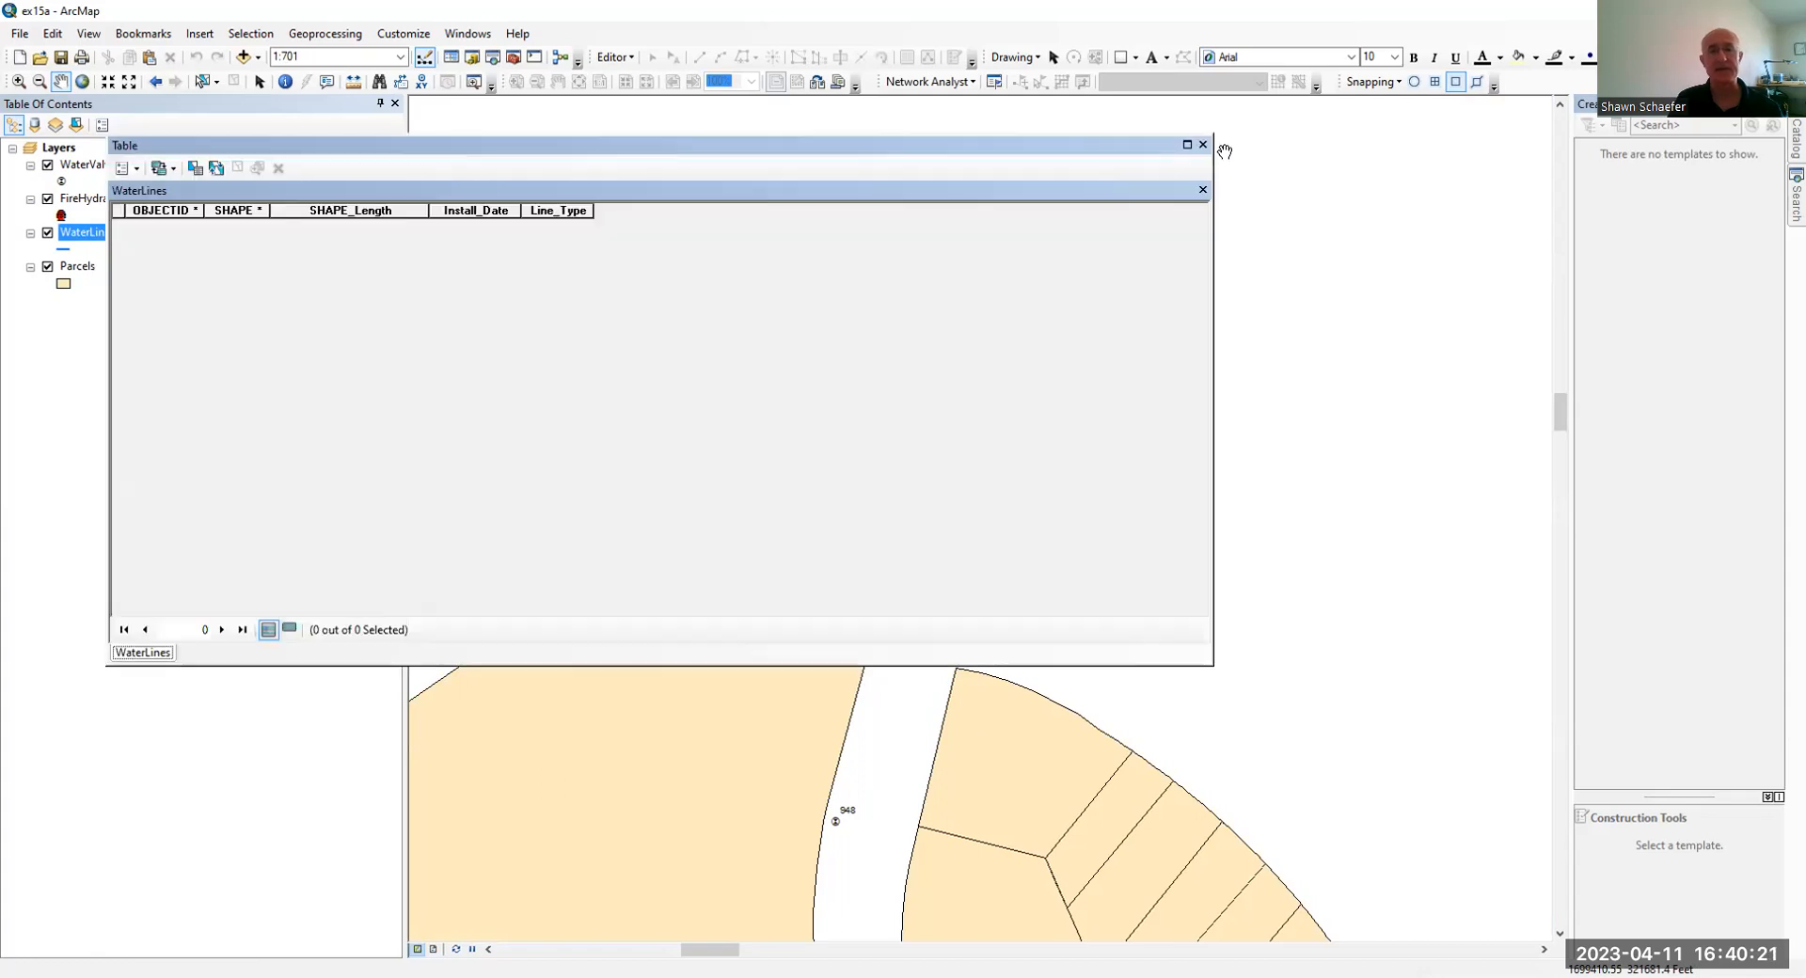
left_click(1203, 145)
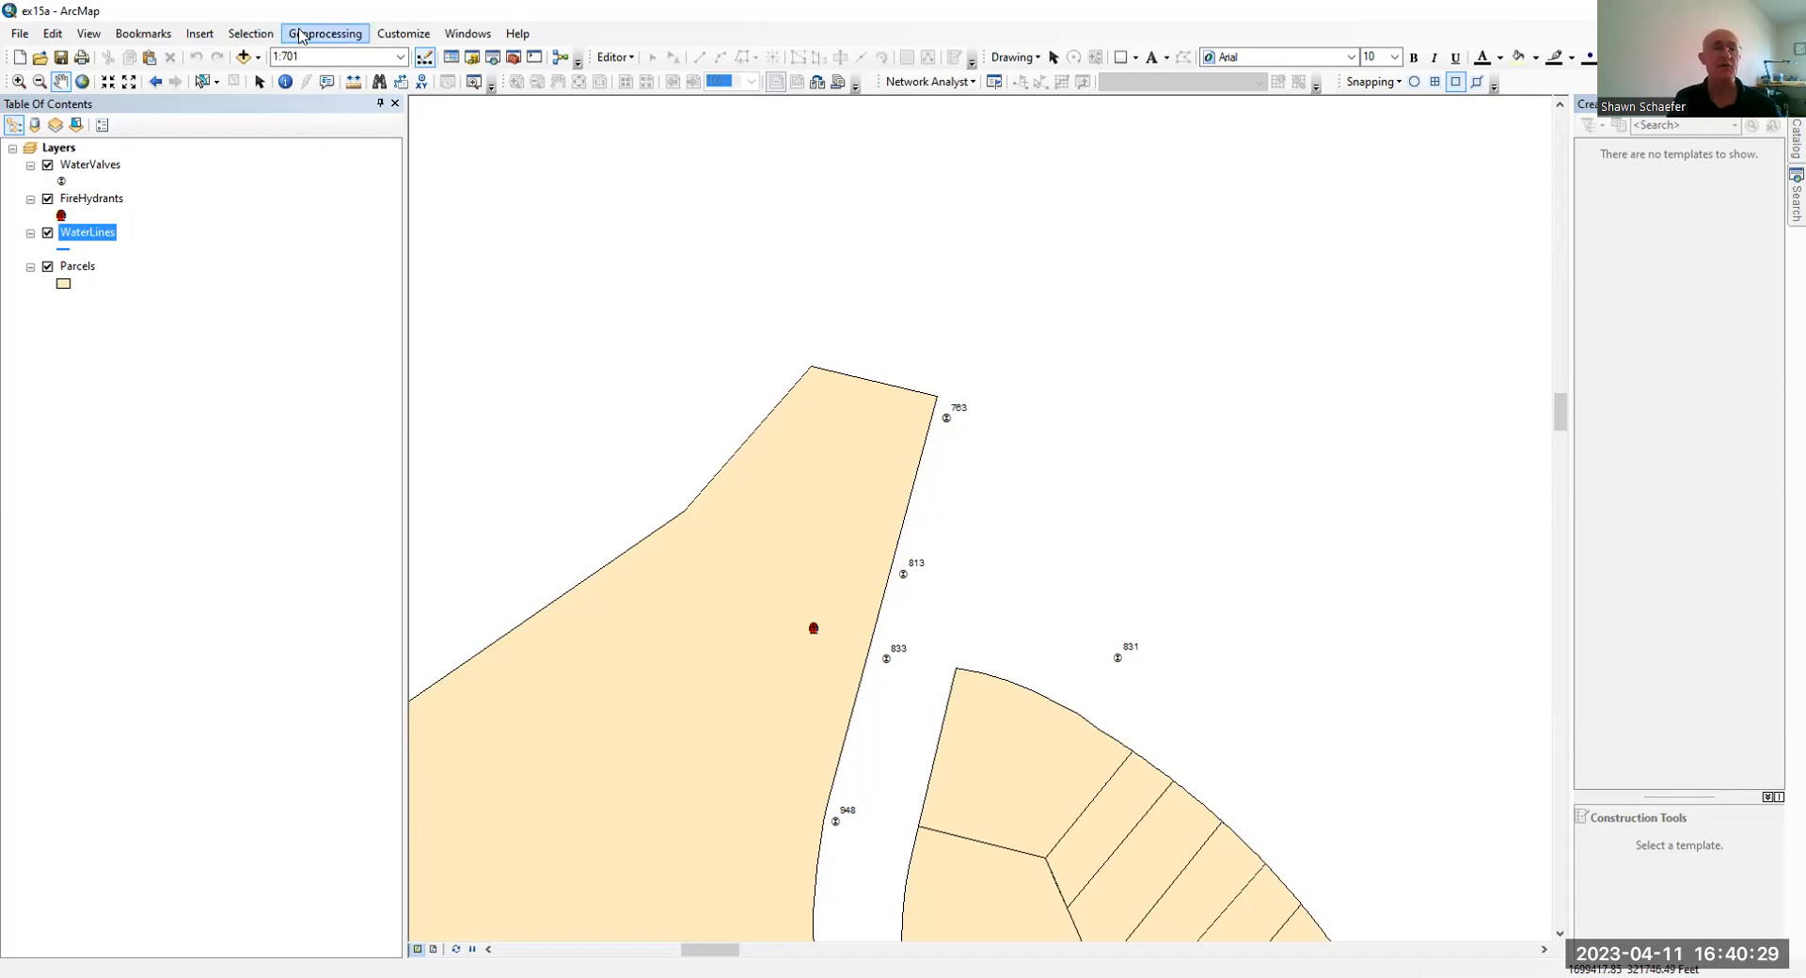
Check the list of available toolbars for the Editor toolbar's status.
left_click(384, 35)
mouse_move(393, 55)
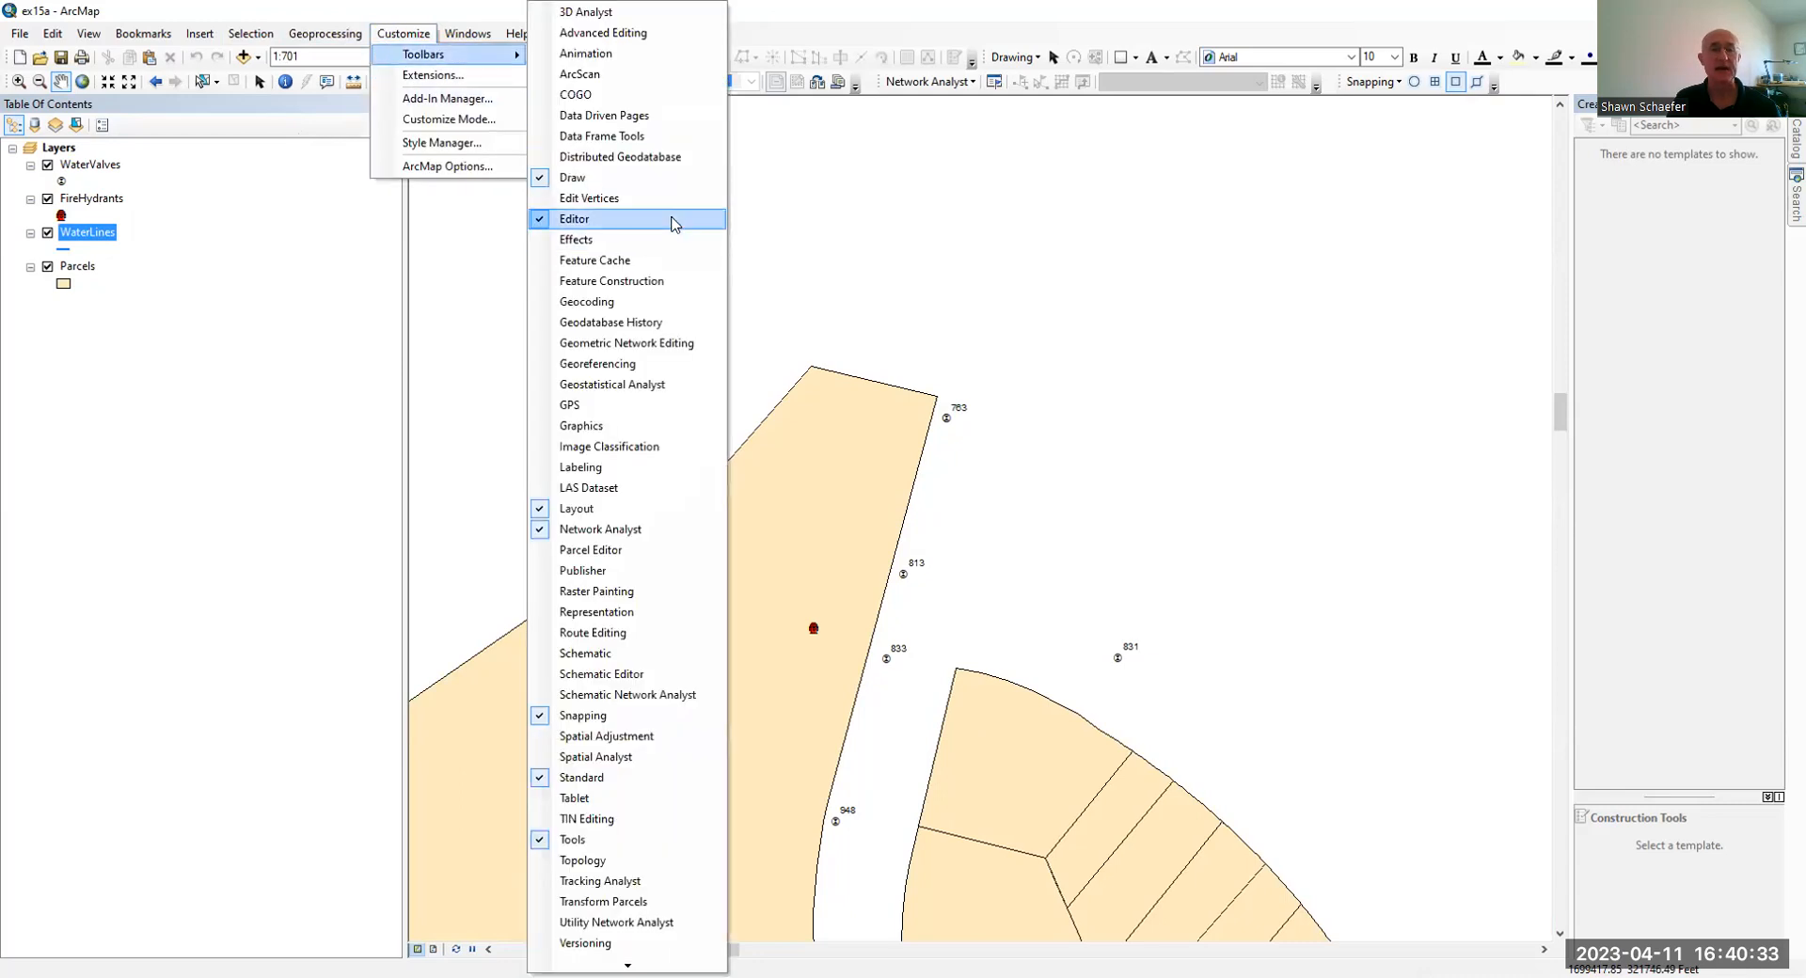
left_click(757, 6)
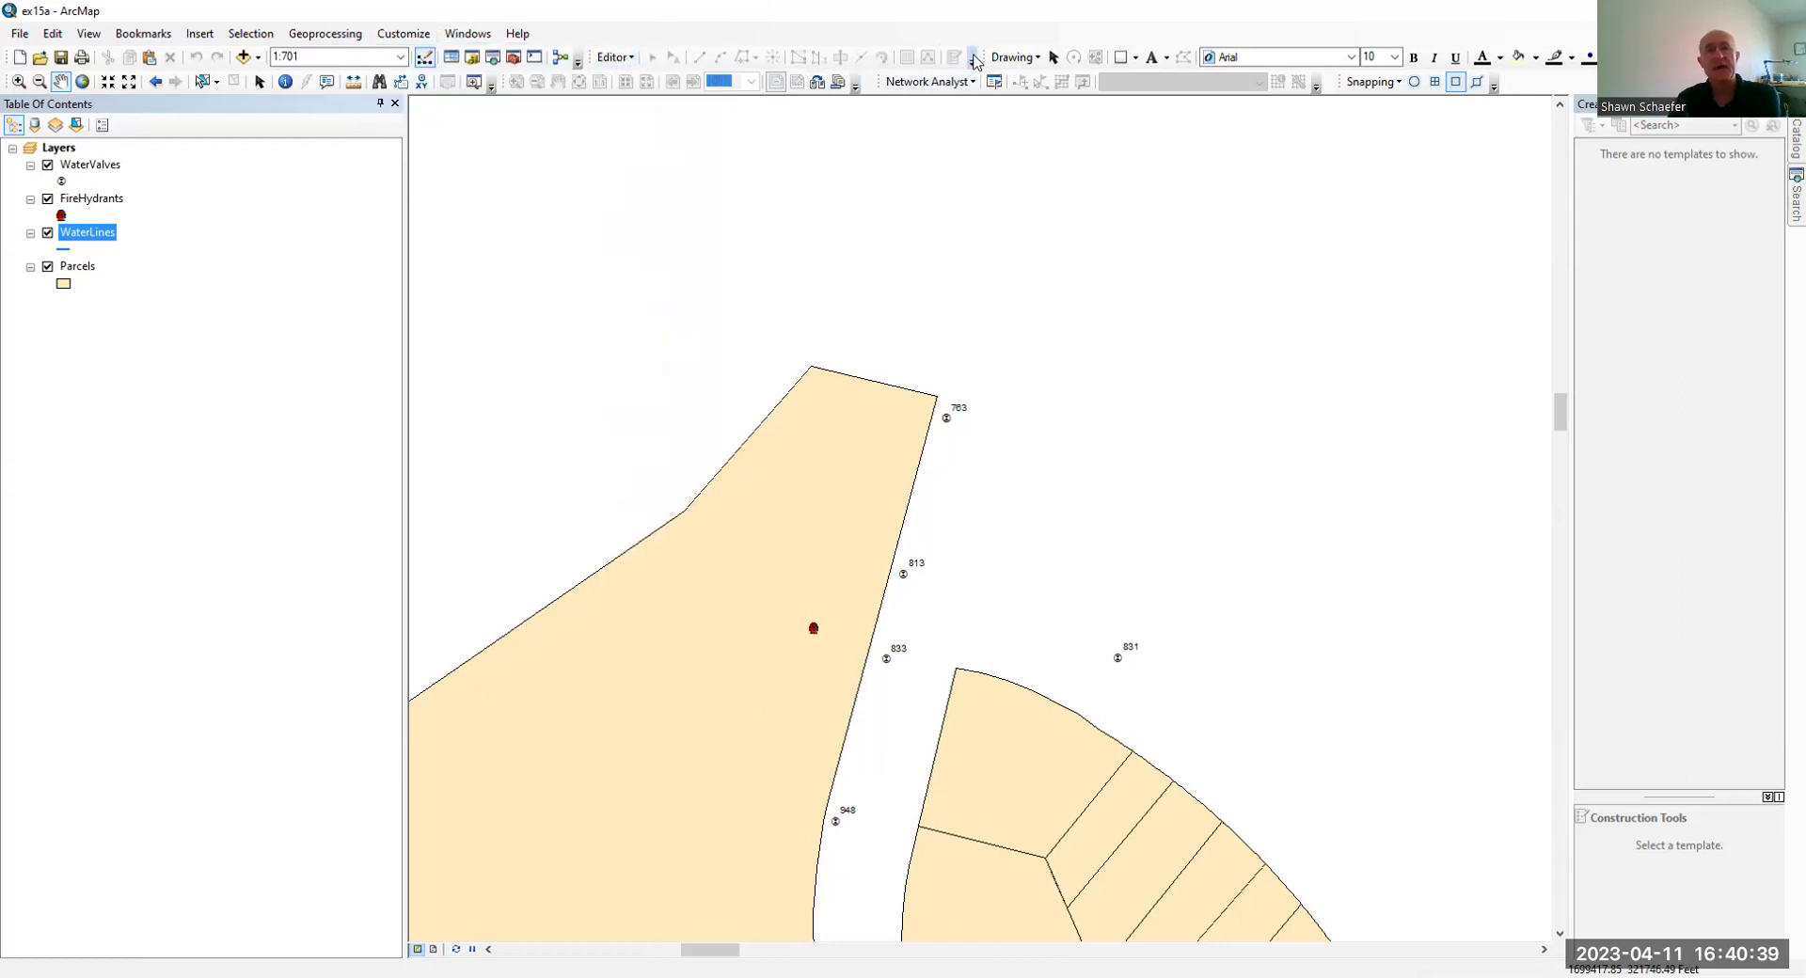
Start an edit session and choose the WaterLines template for creating new features.
left_click(622, 60)
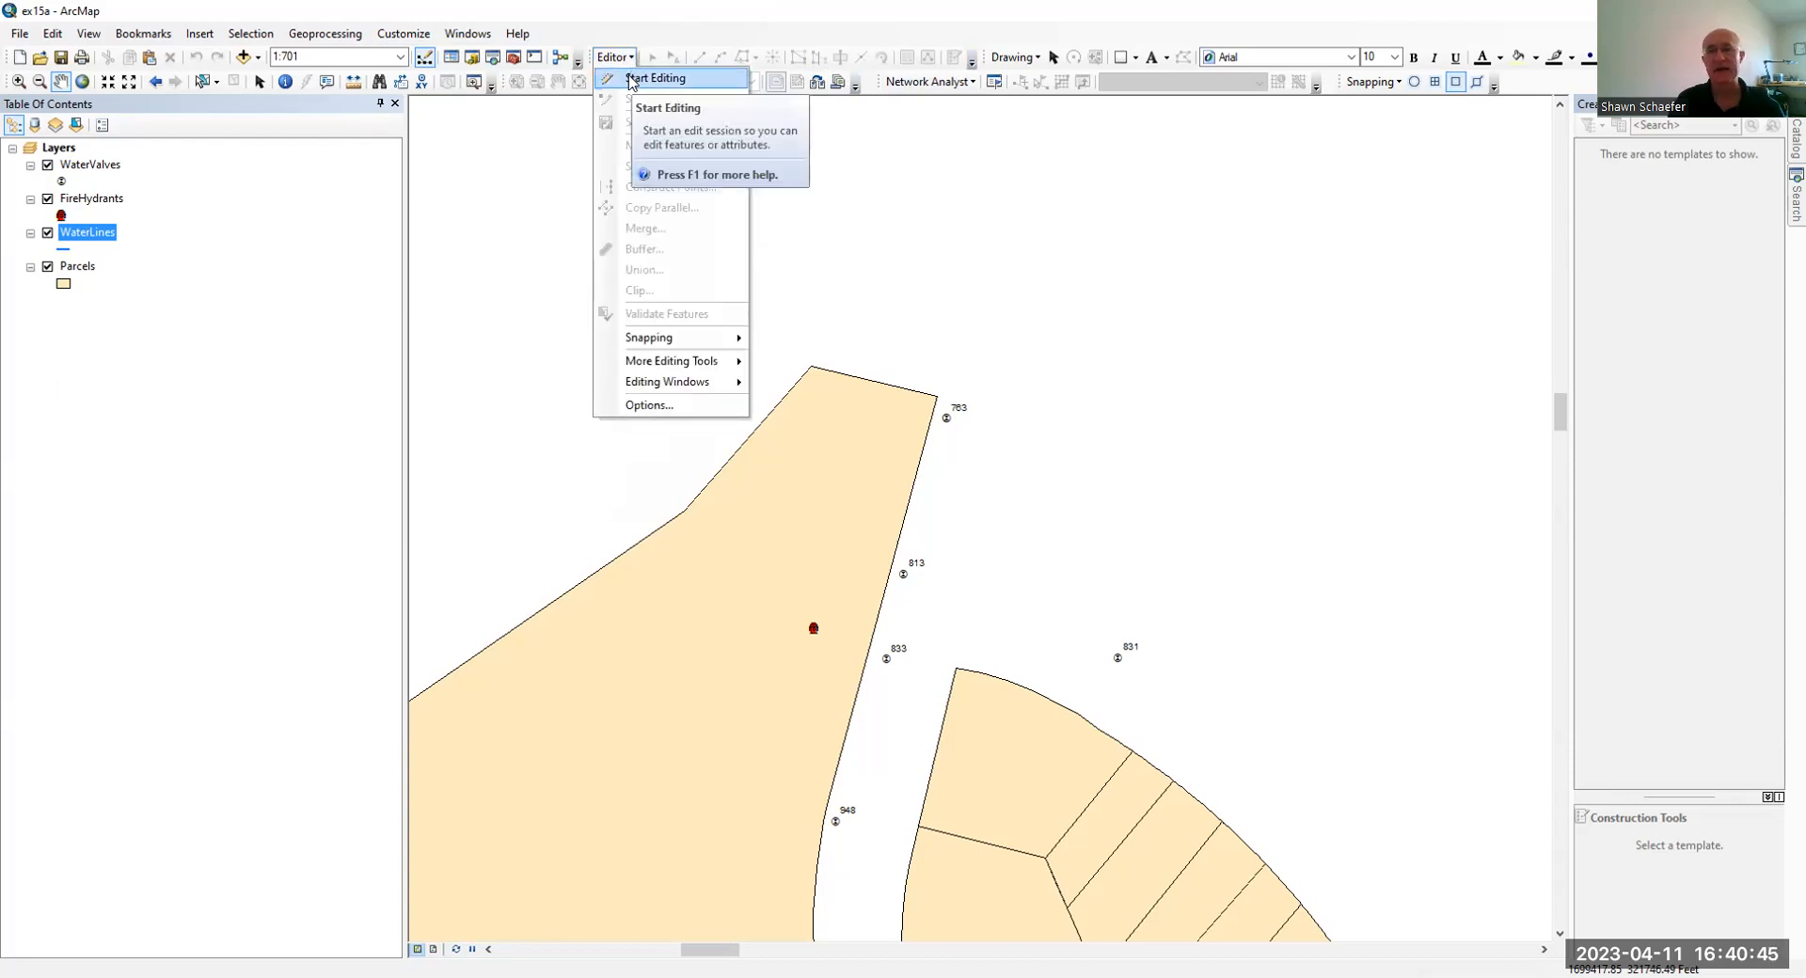
left_click(629, 79)
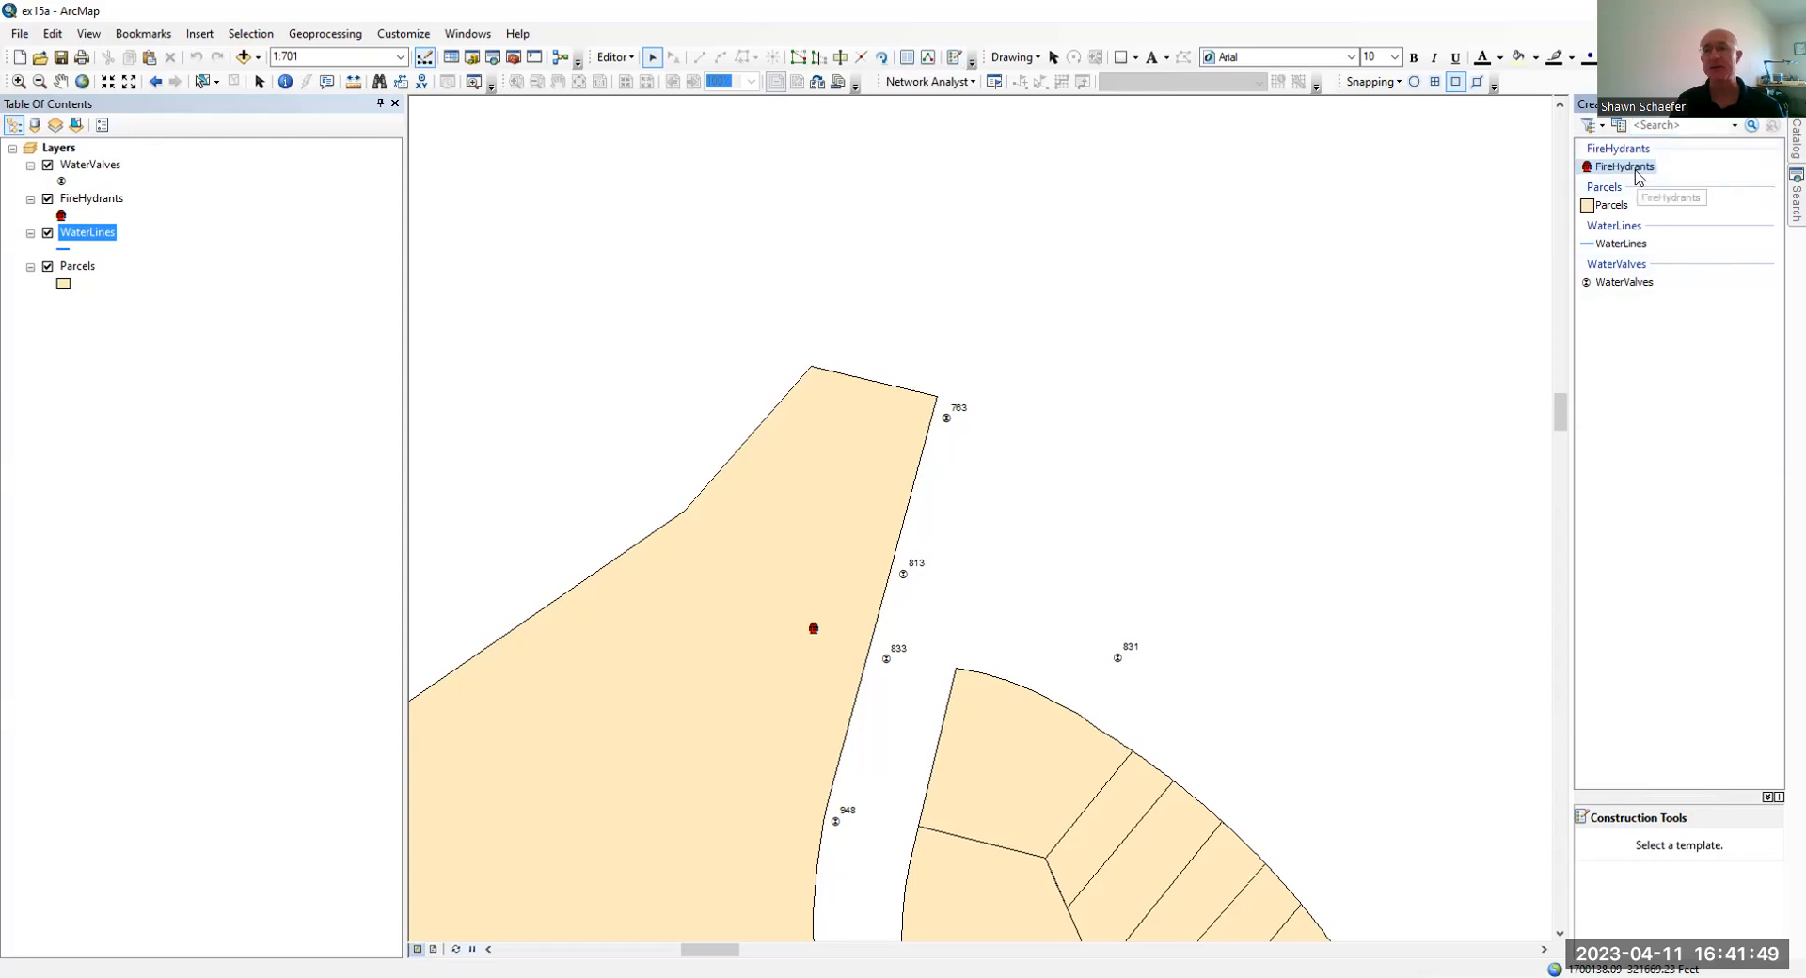
left_click(1625, 244)
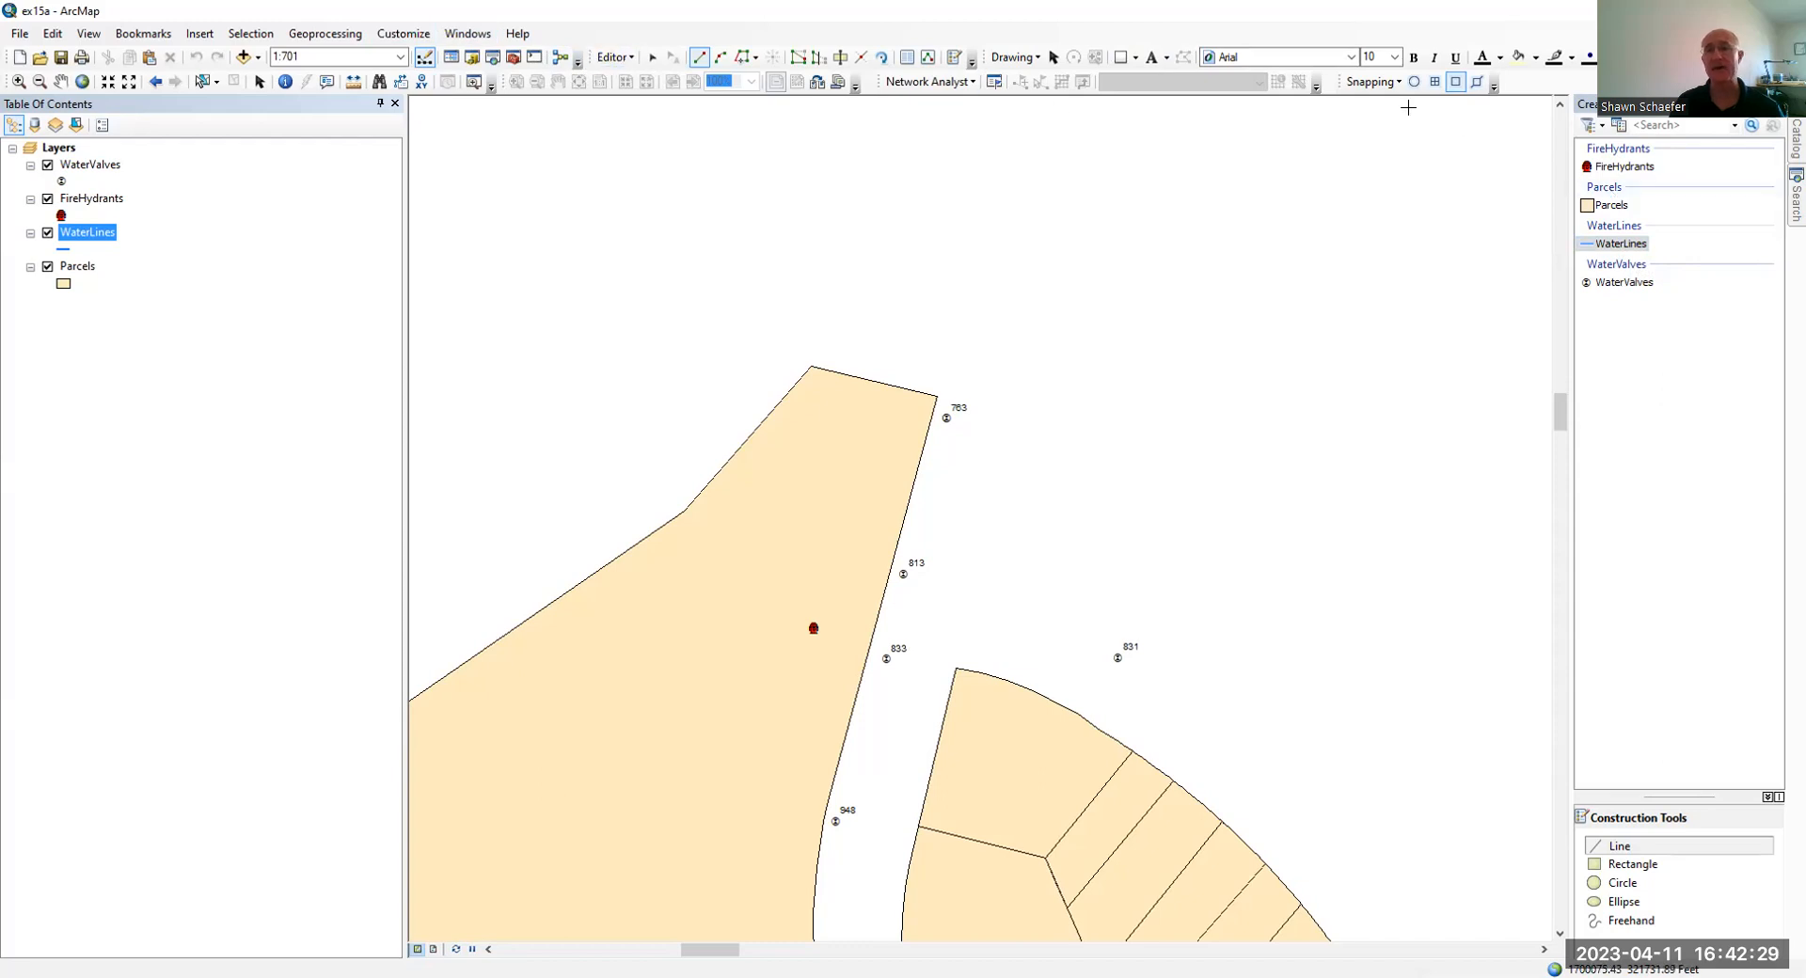
Configure snapping for editing by enabling point snapping and turning off vertex snapping.
left_click(626, 67)
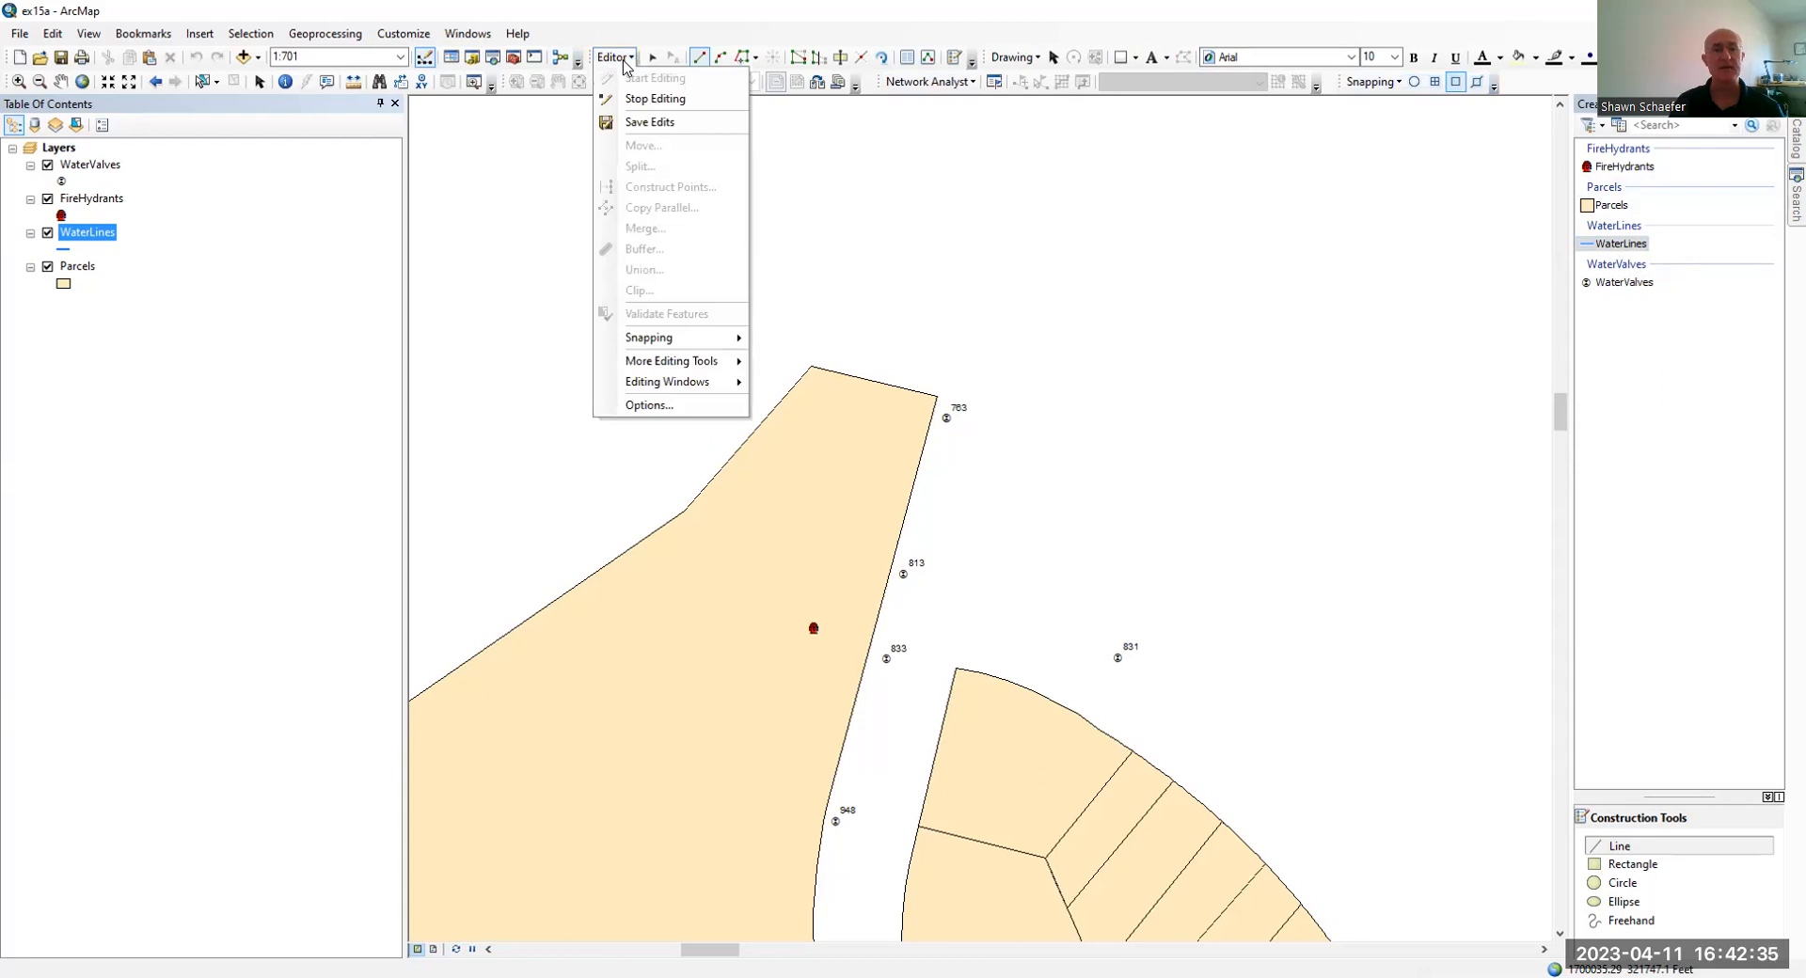
mouse_move(657, 341)
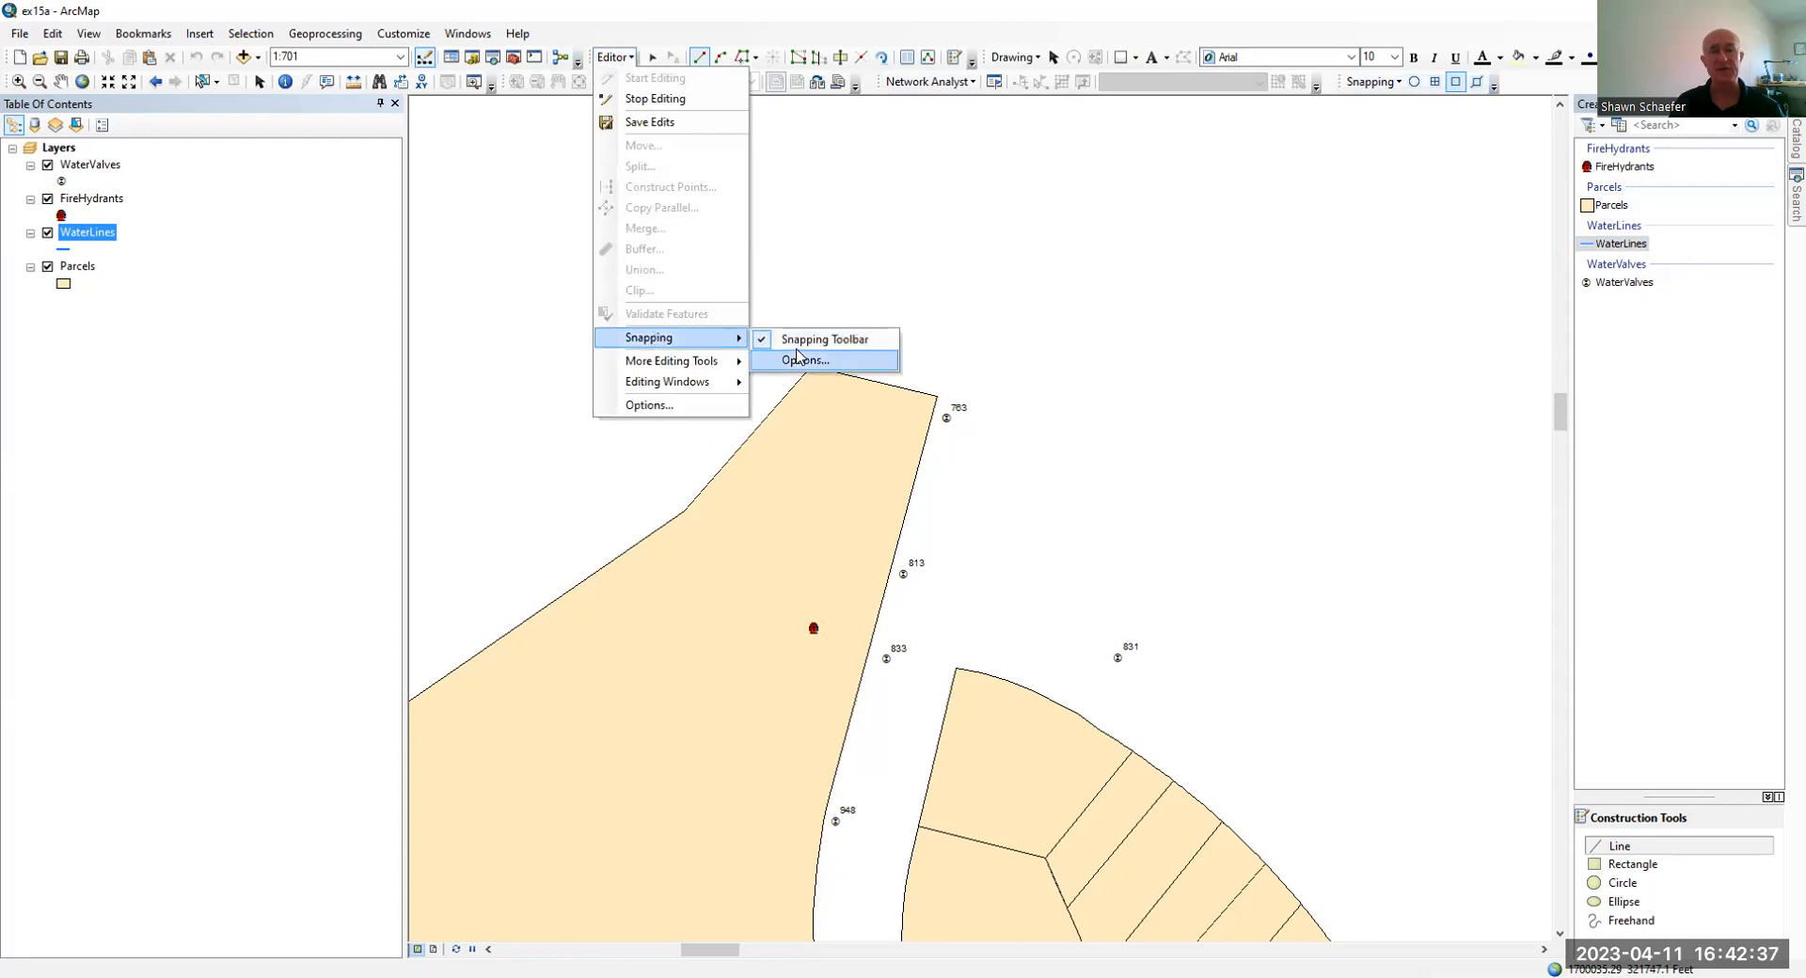
left_click(1383, 83)
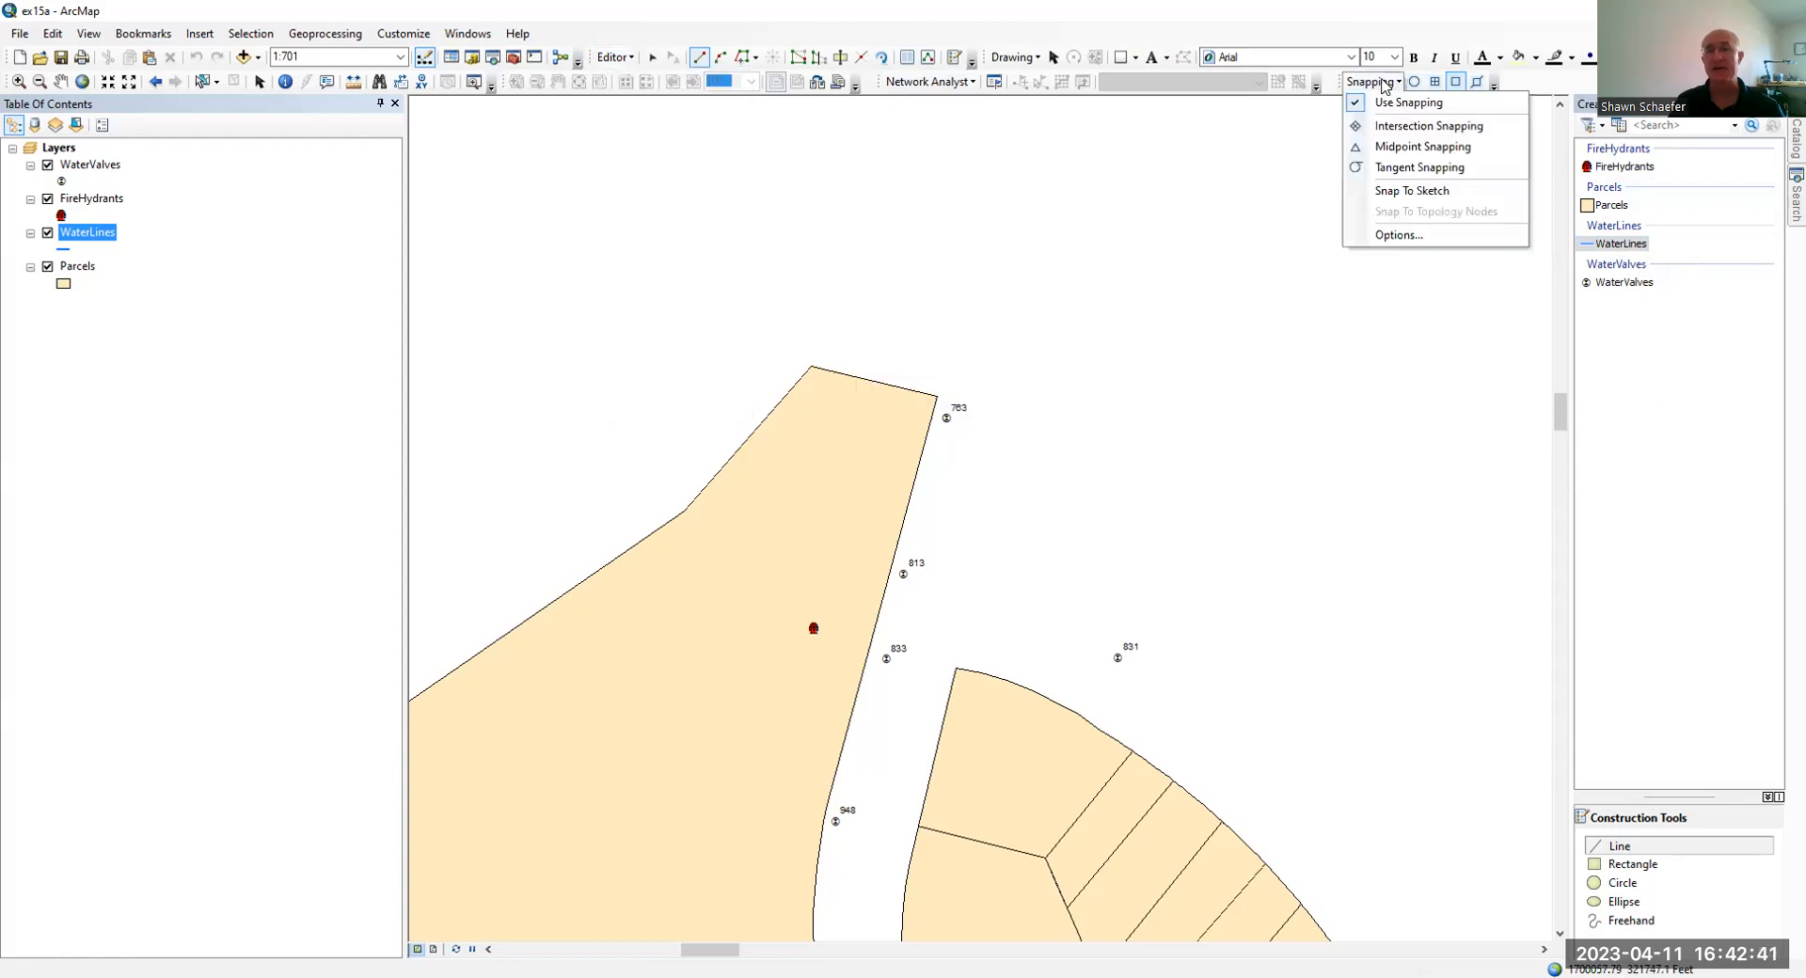
left_click(1383, 83)
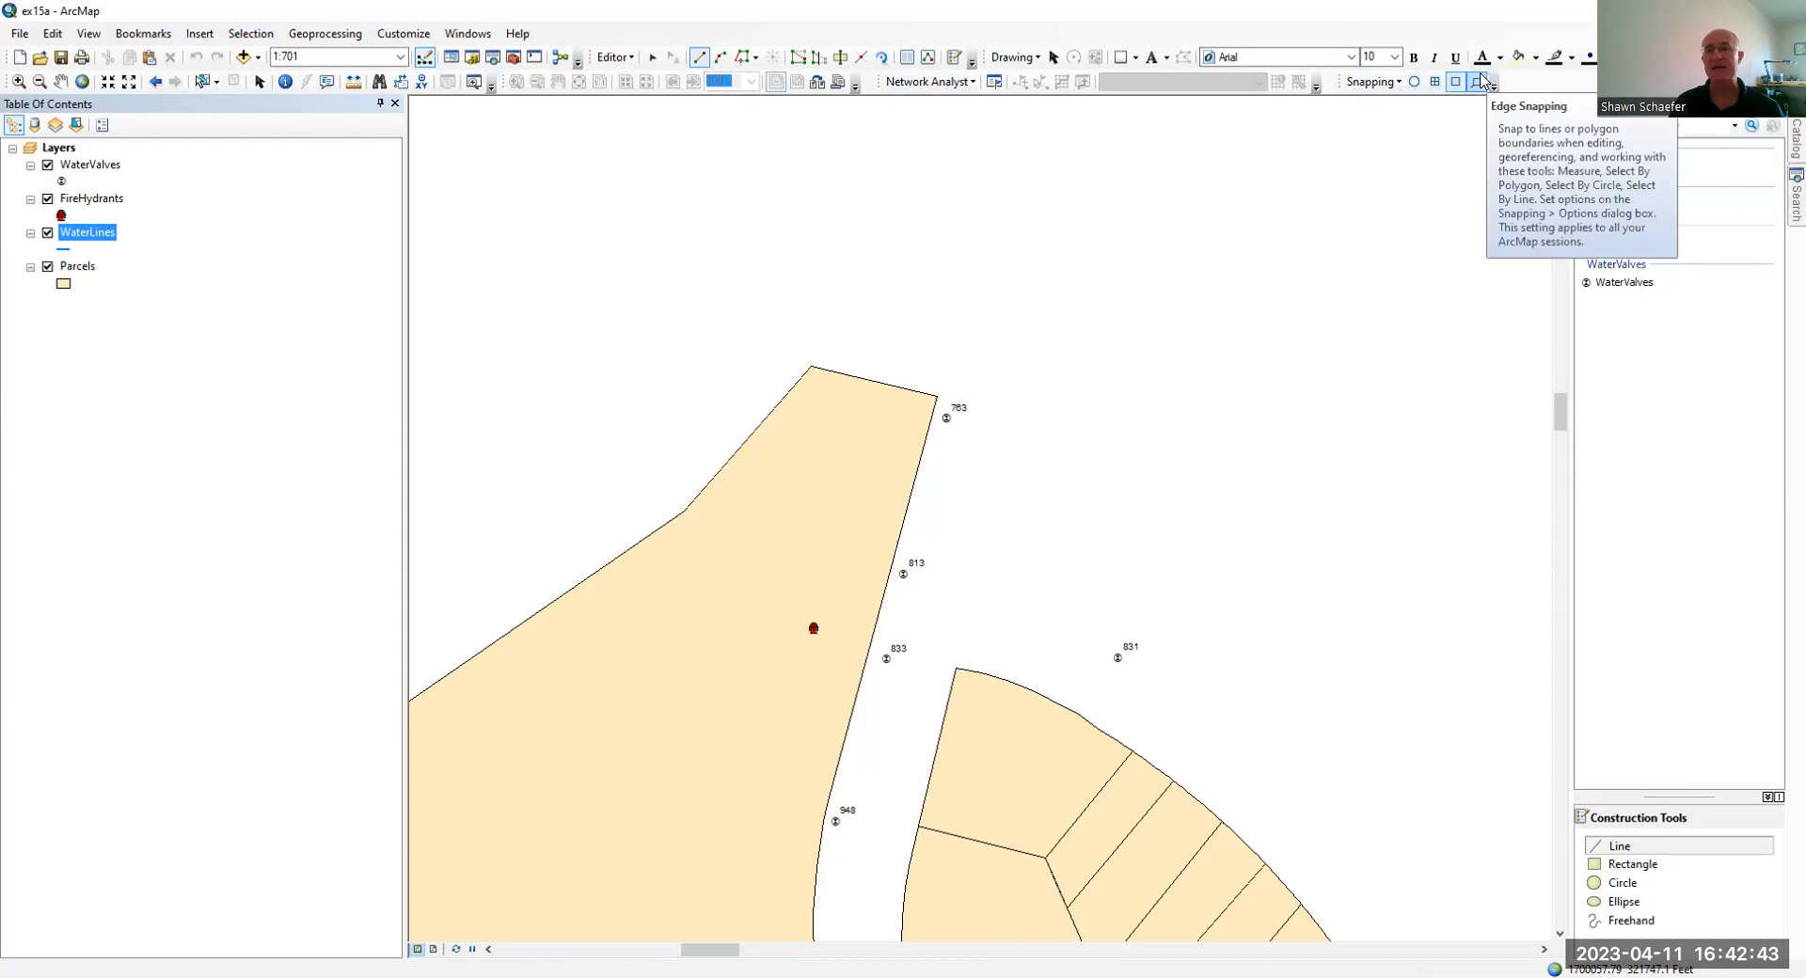
left_click(1416, 83)
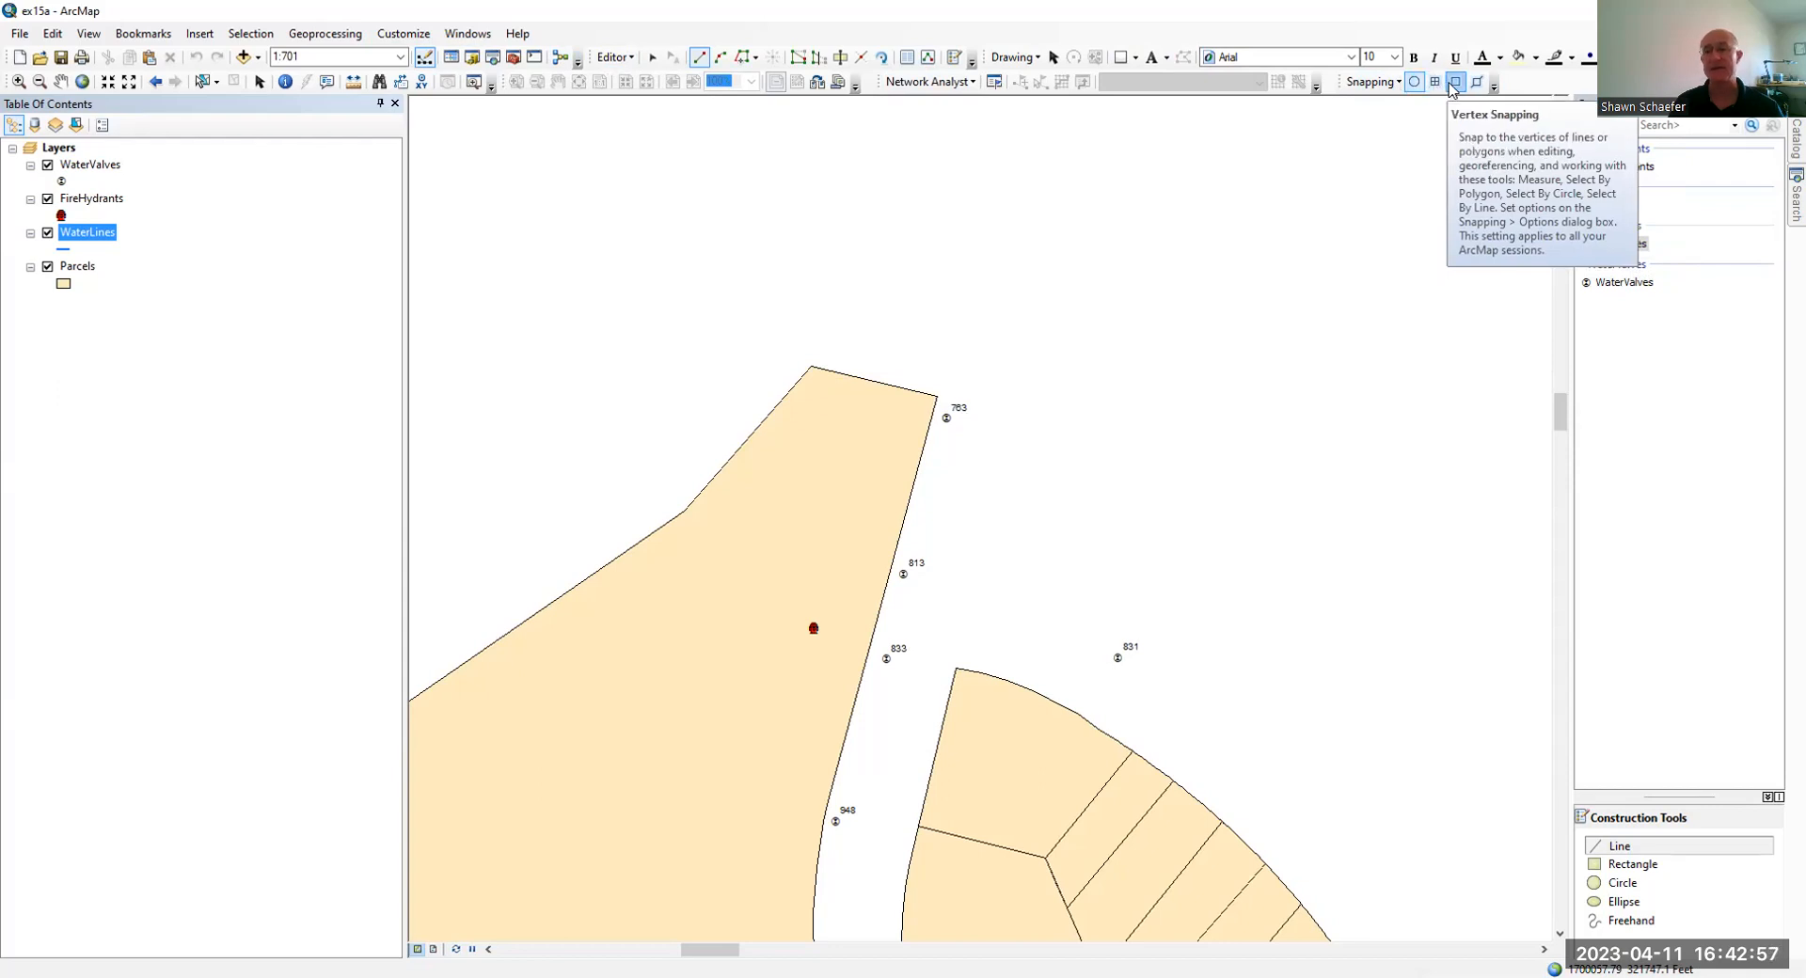
left_click(1454, 86)
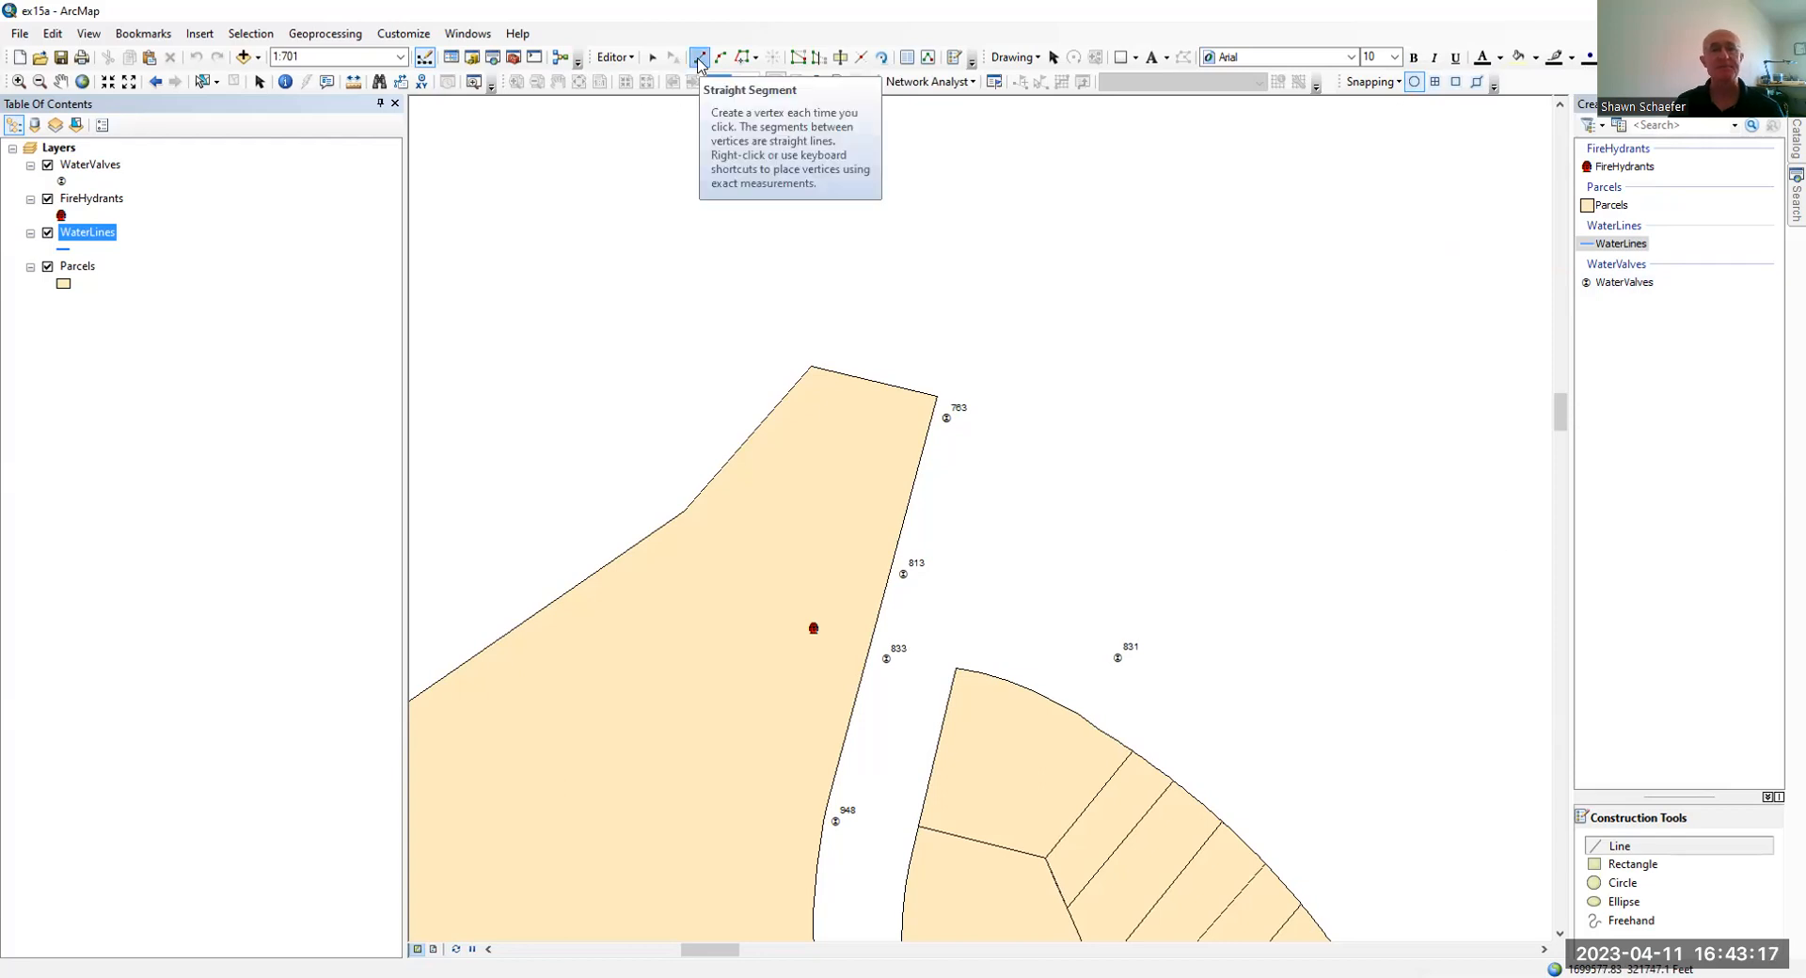
Draw a straight WaterLines feature from valve 763 to valve 813, snapping both ends to the valve points.
left_click(649, 60)
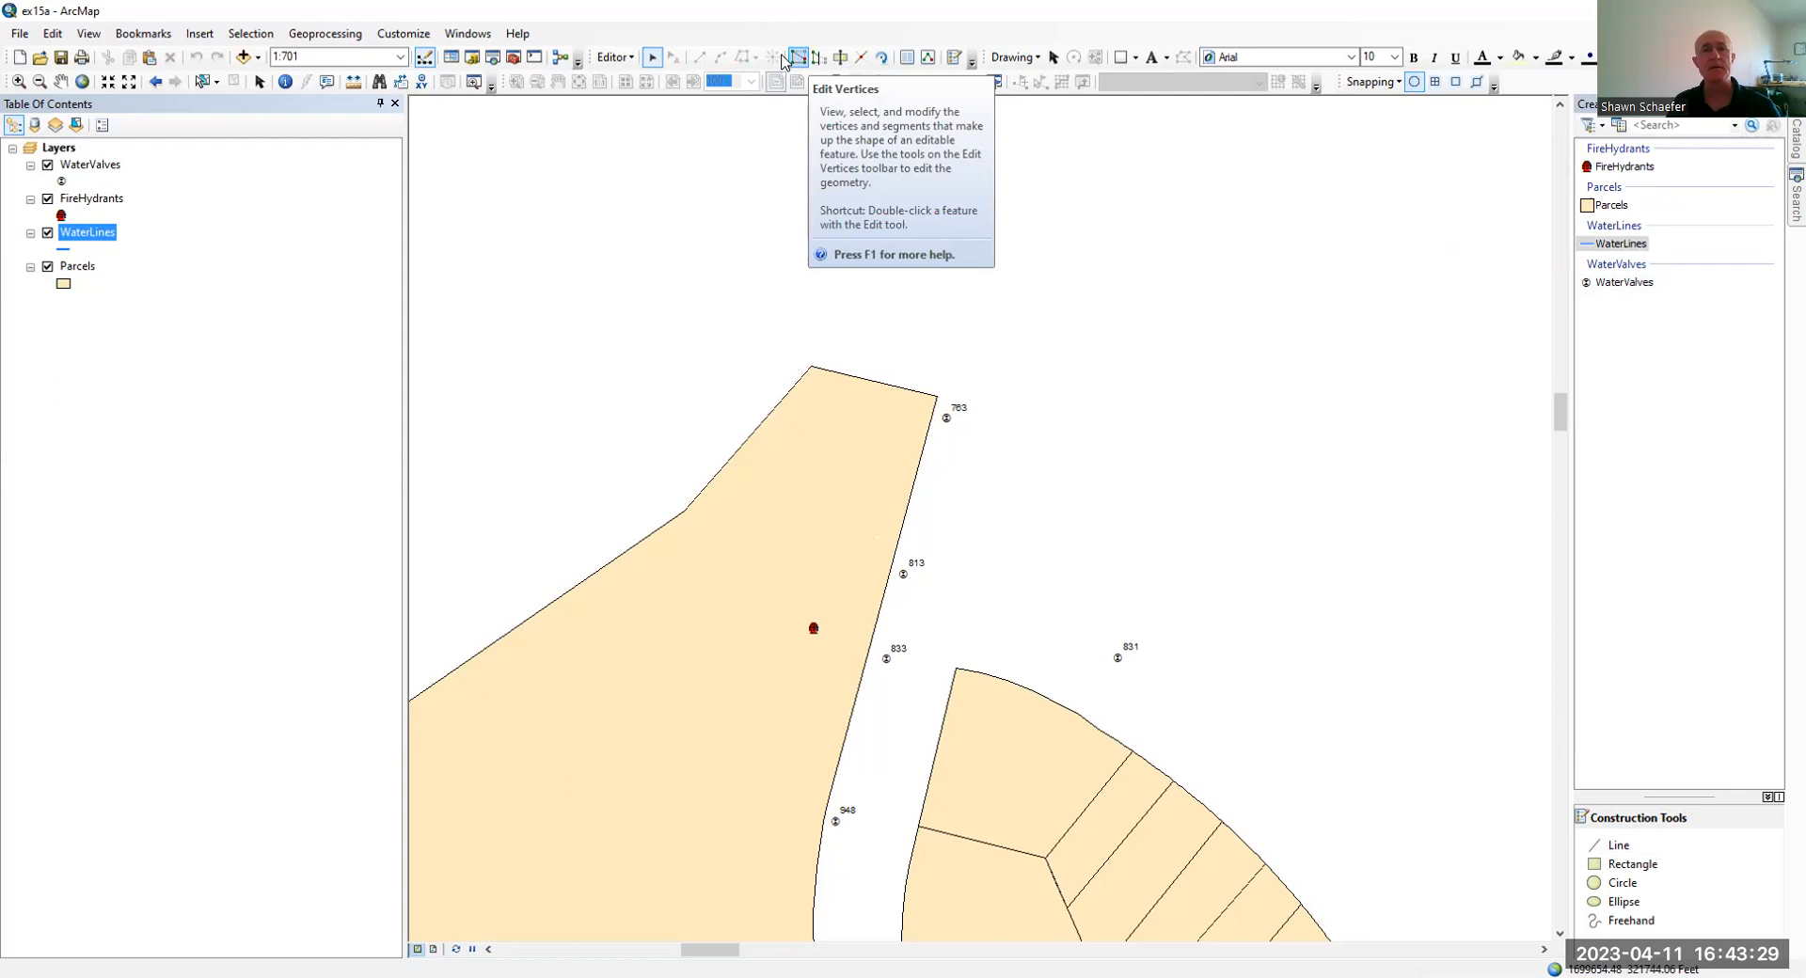
left_click(1633, 849)
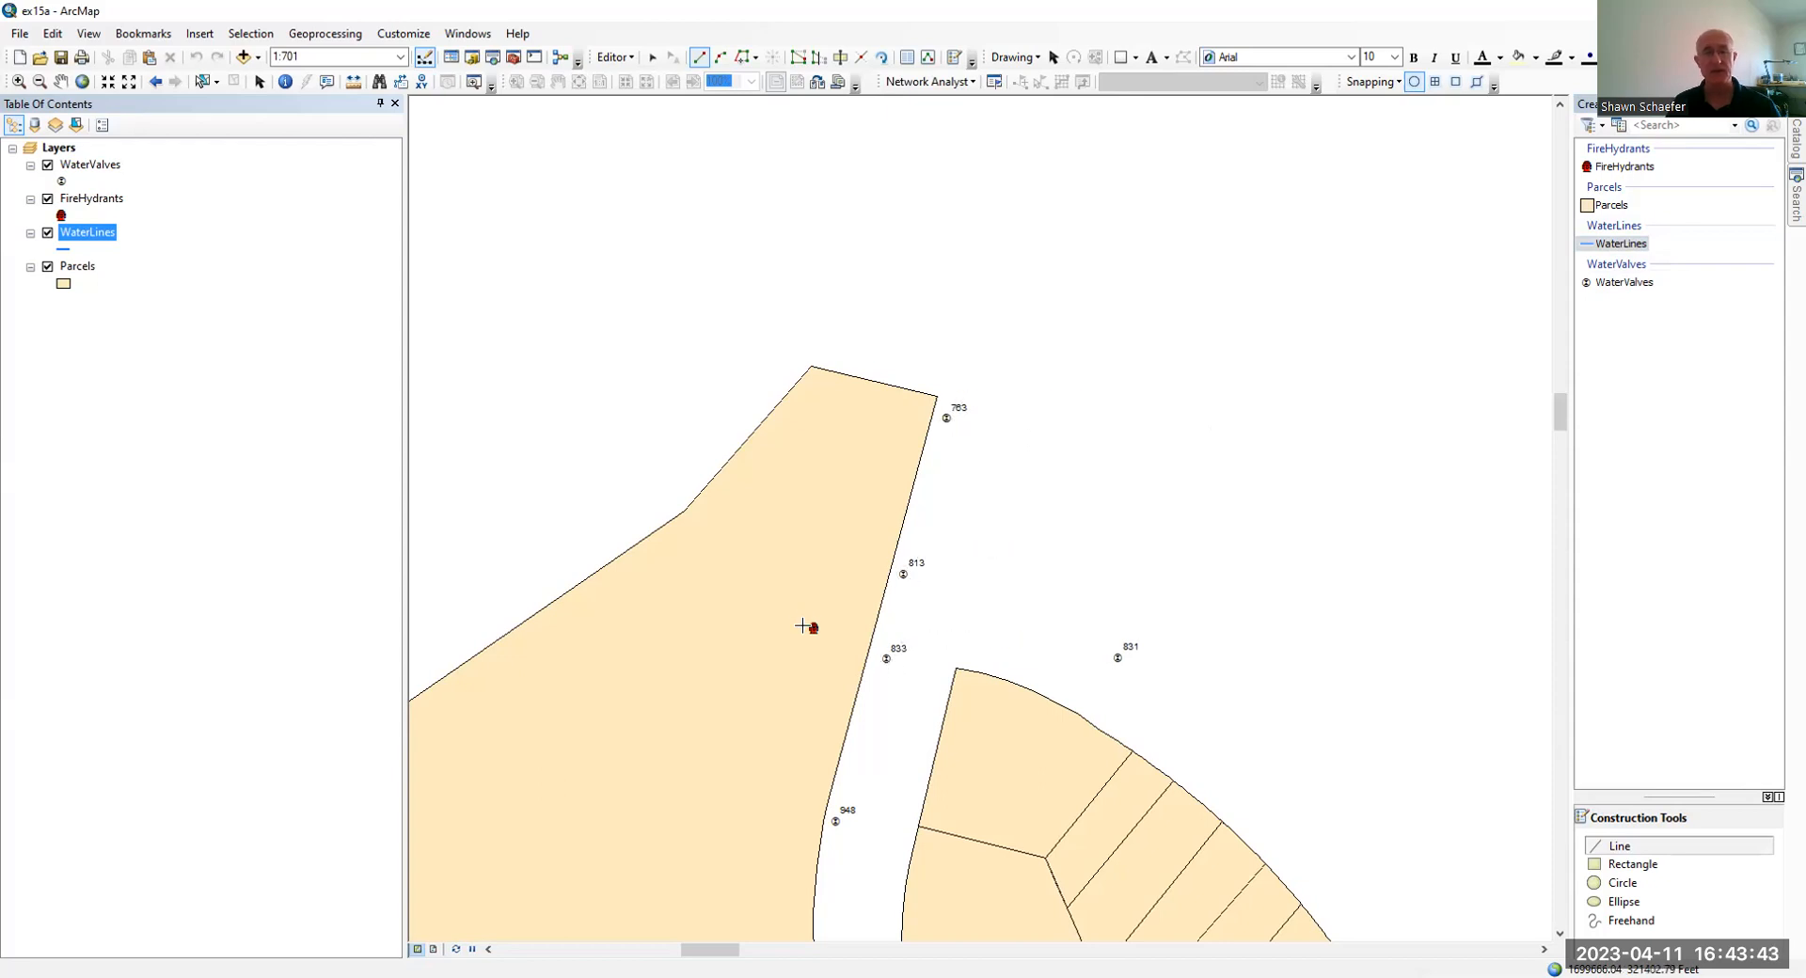
left_click(947, 418)
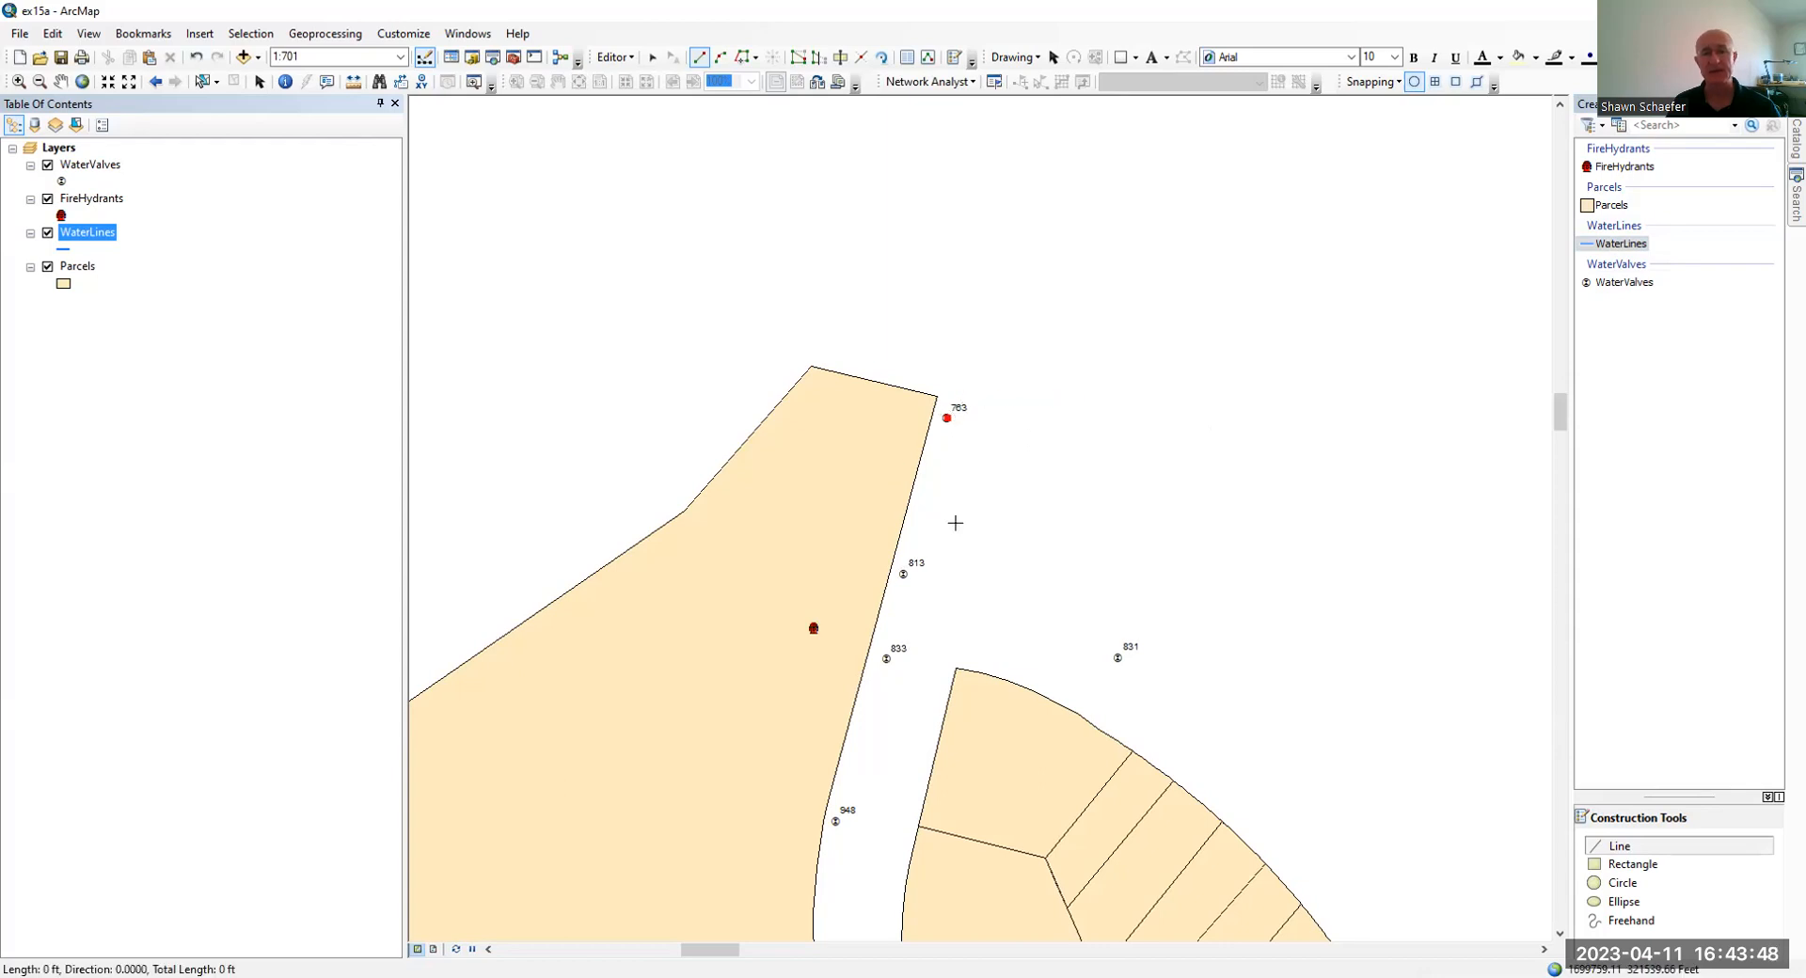
left_click(905, 574)
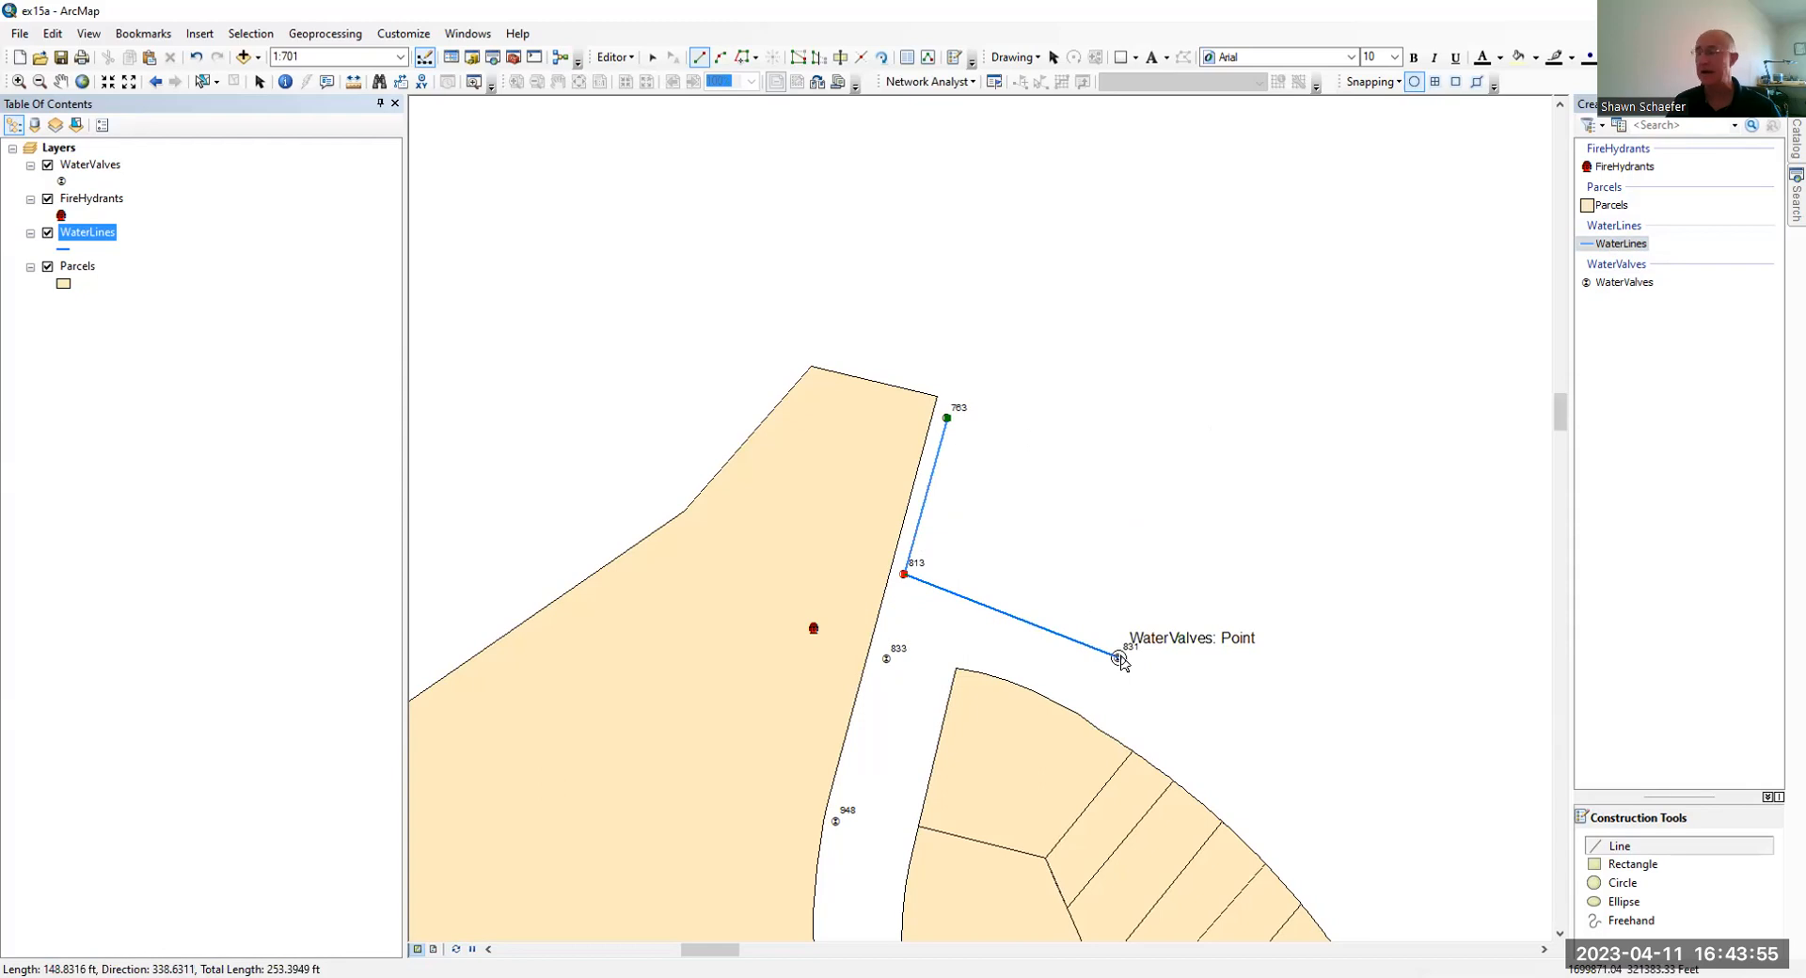
double_click(904, 575)
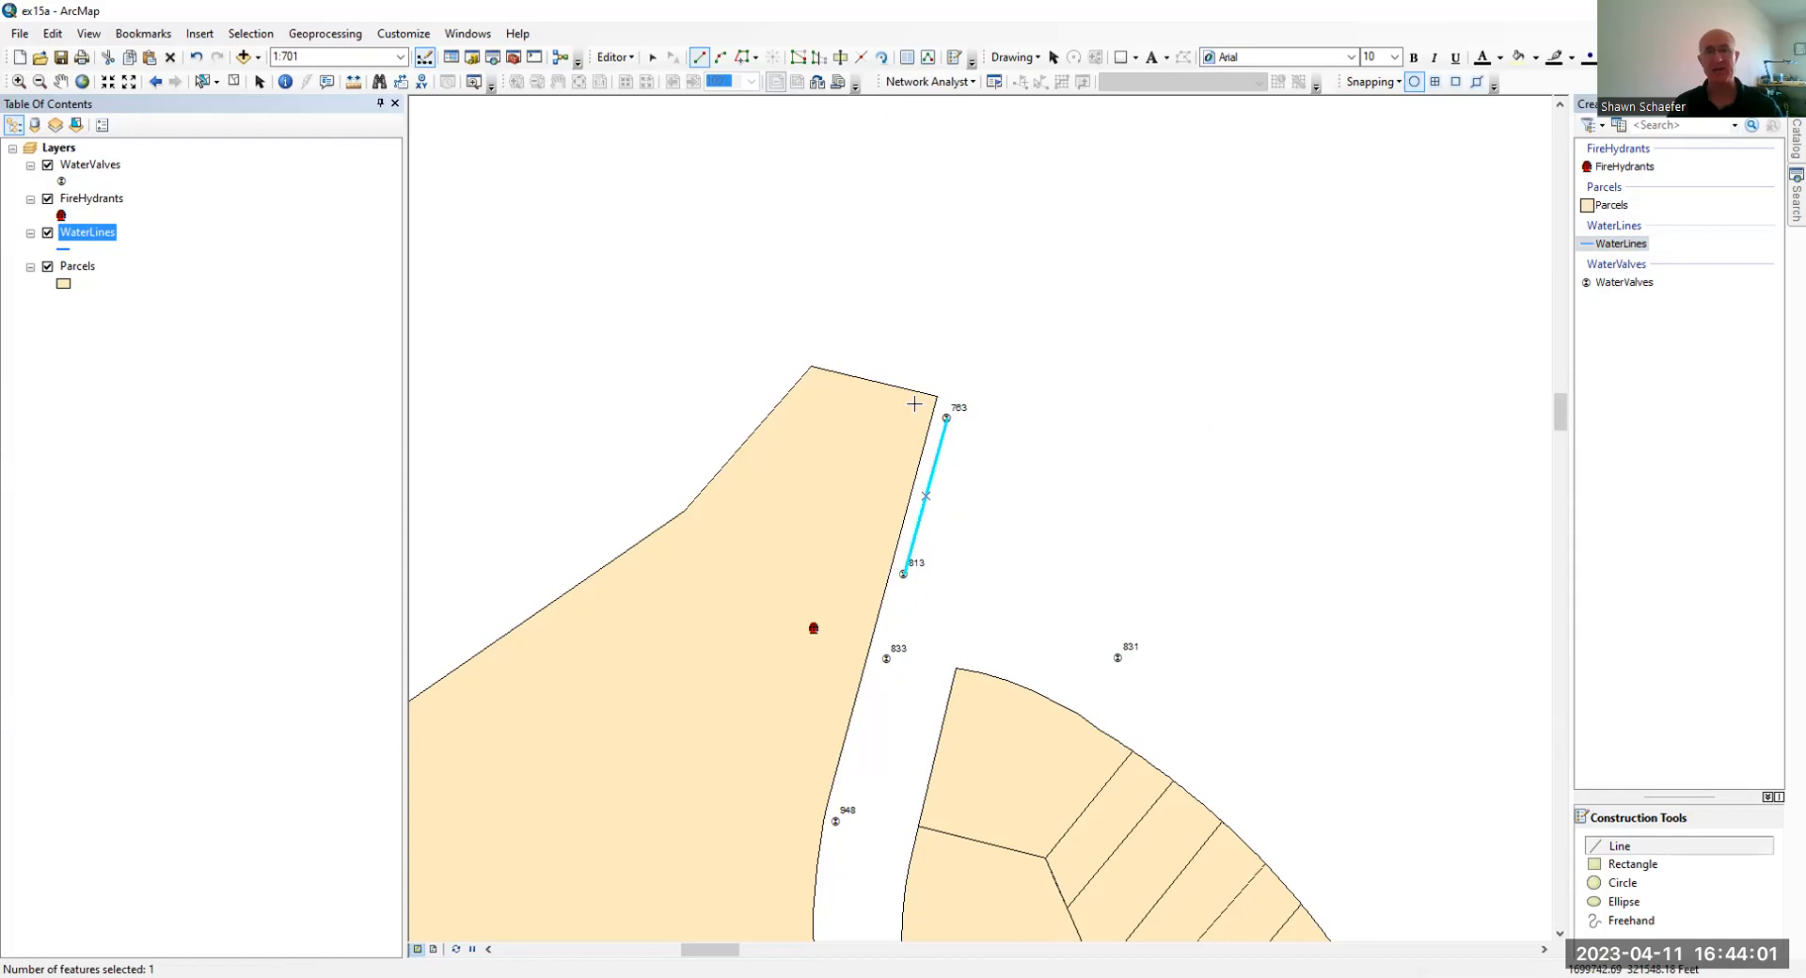
Draw three separate water lines from valve 813, one each to valve 831, valve 833 and the nearby fire hydrant.
left_click(903, 574)
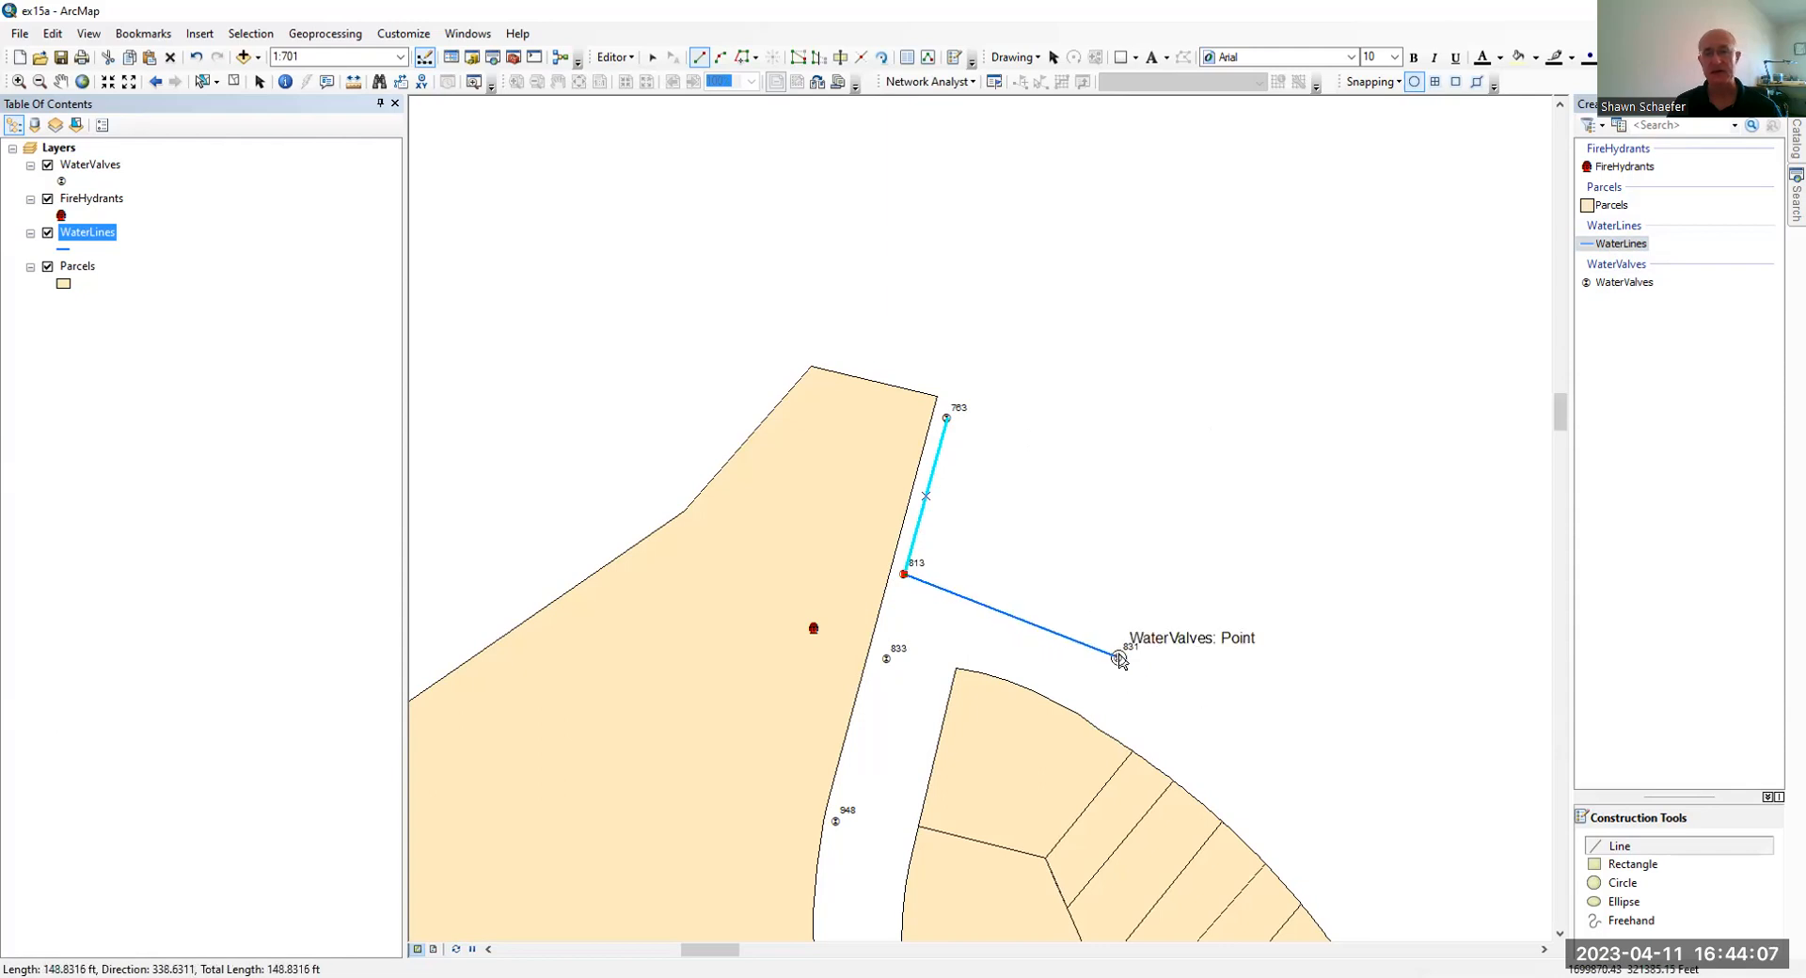
double_click(1118, 659)
left_click(903, 575)
left_click(892, 661)
double_click(891, 662)
left_click(903, 574)
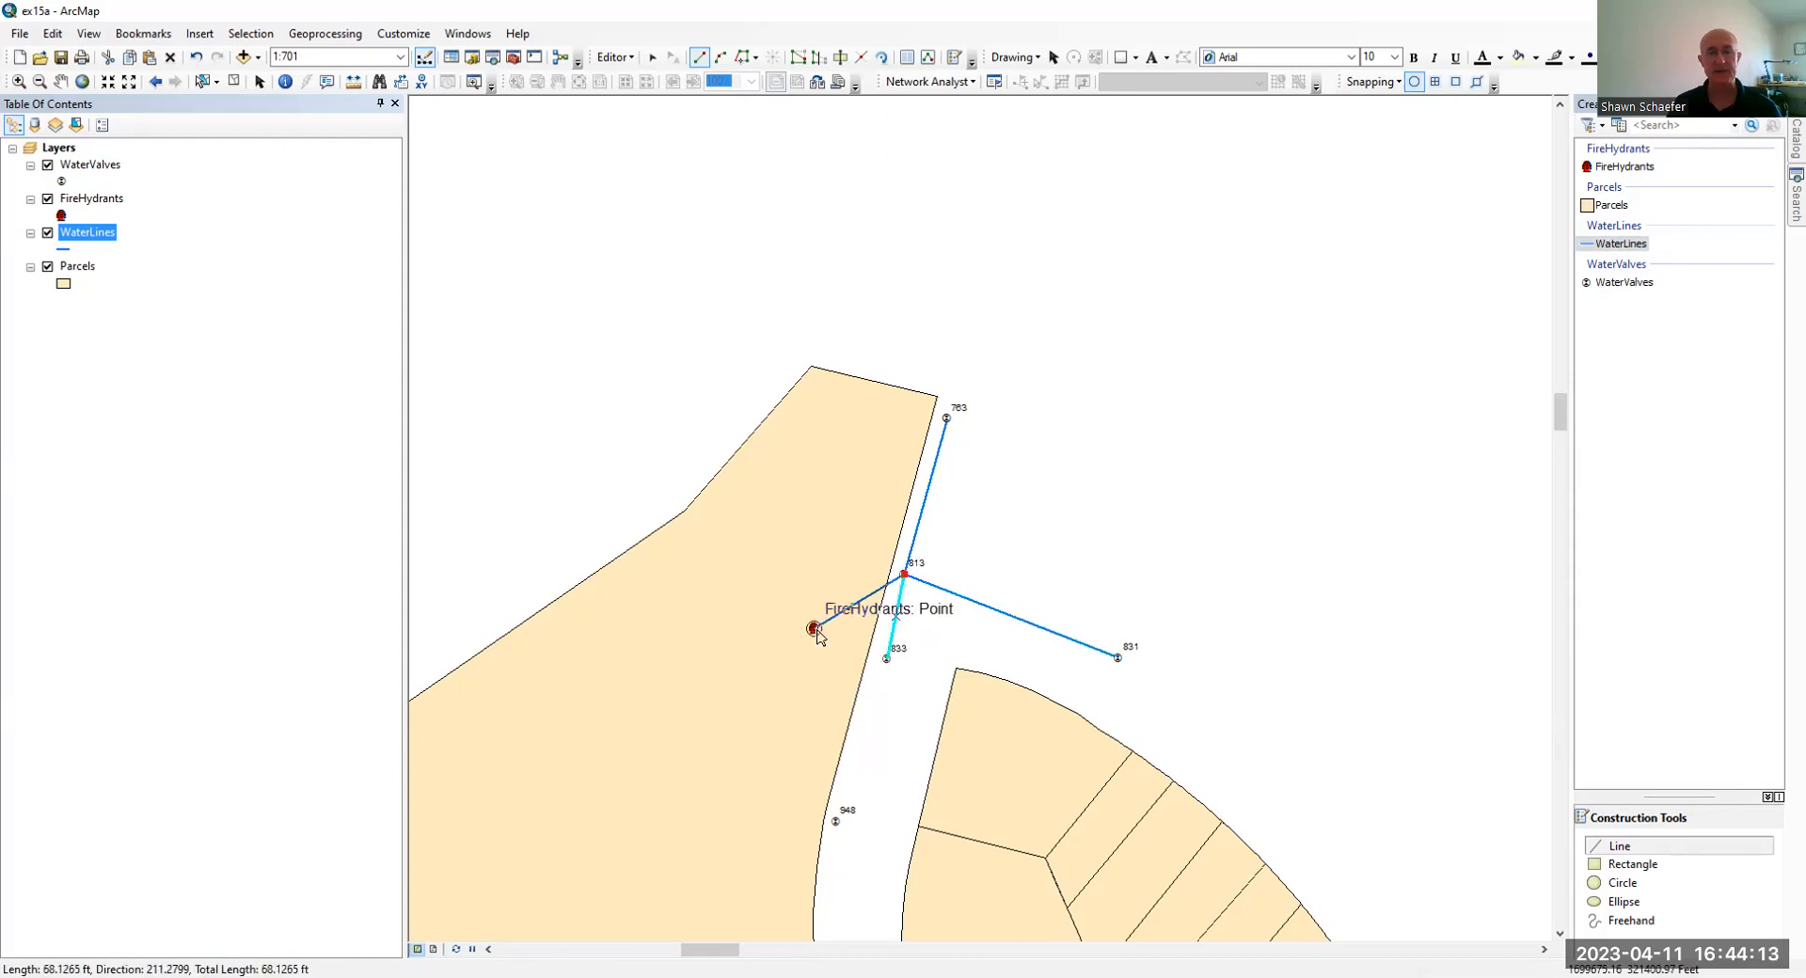
double_click(814, 629)
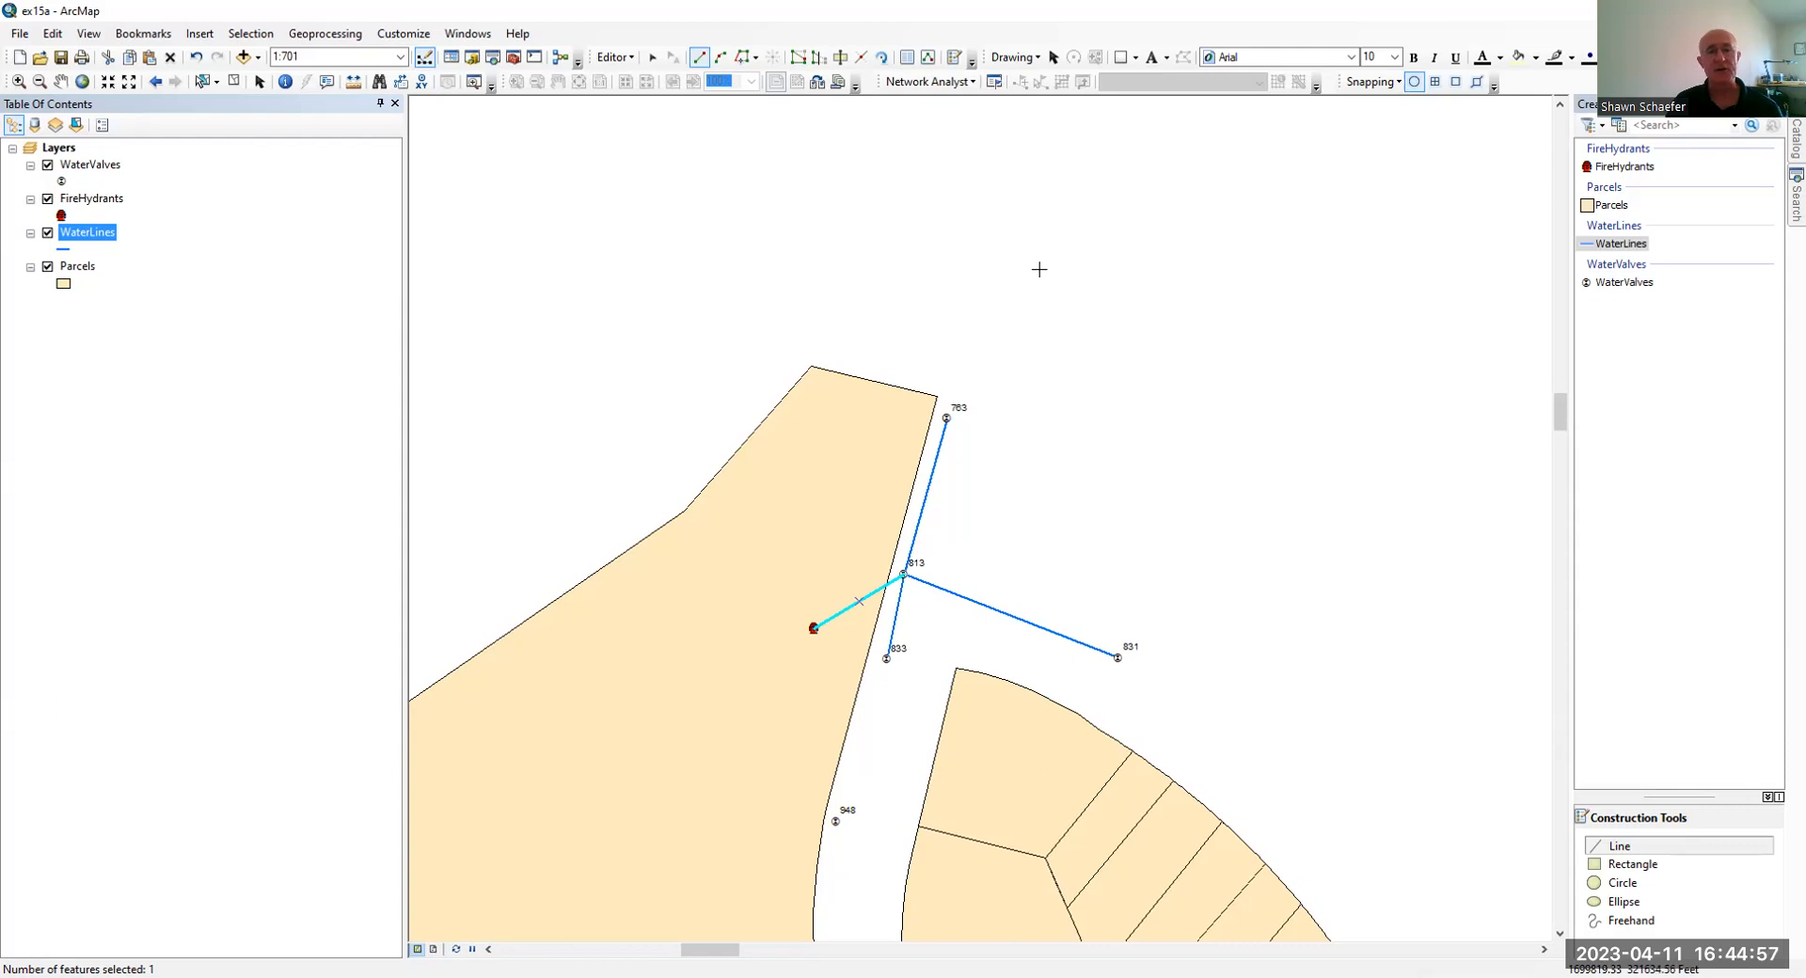
Open the attributes of the line running to the fire hydrant and set its Line_Type to Hydrant Lateral.
left_click(906, 58)
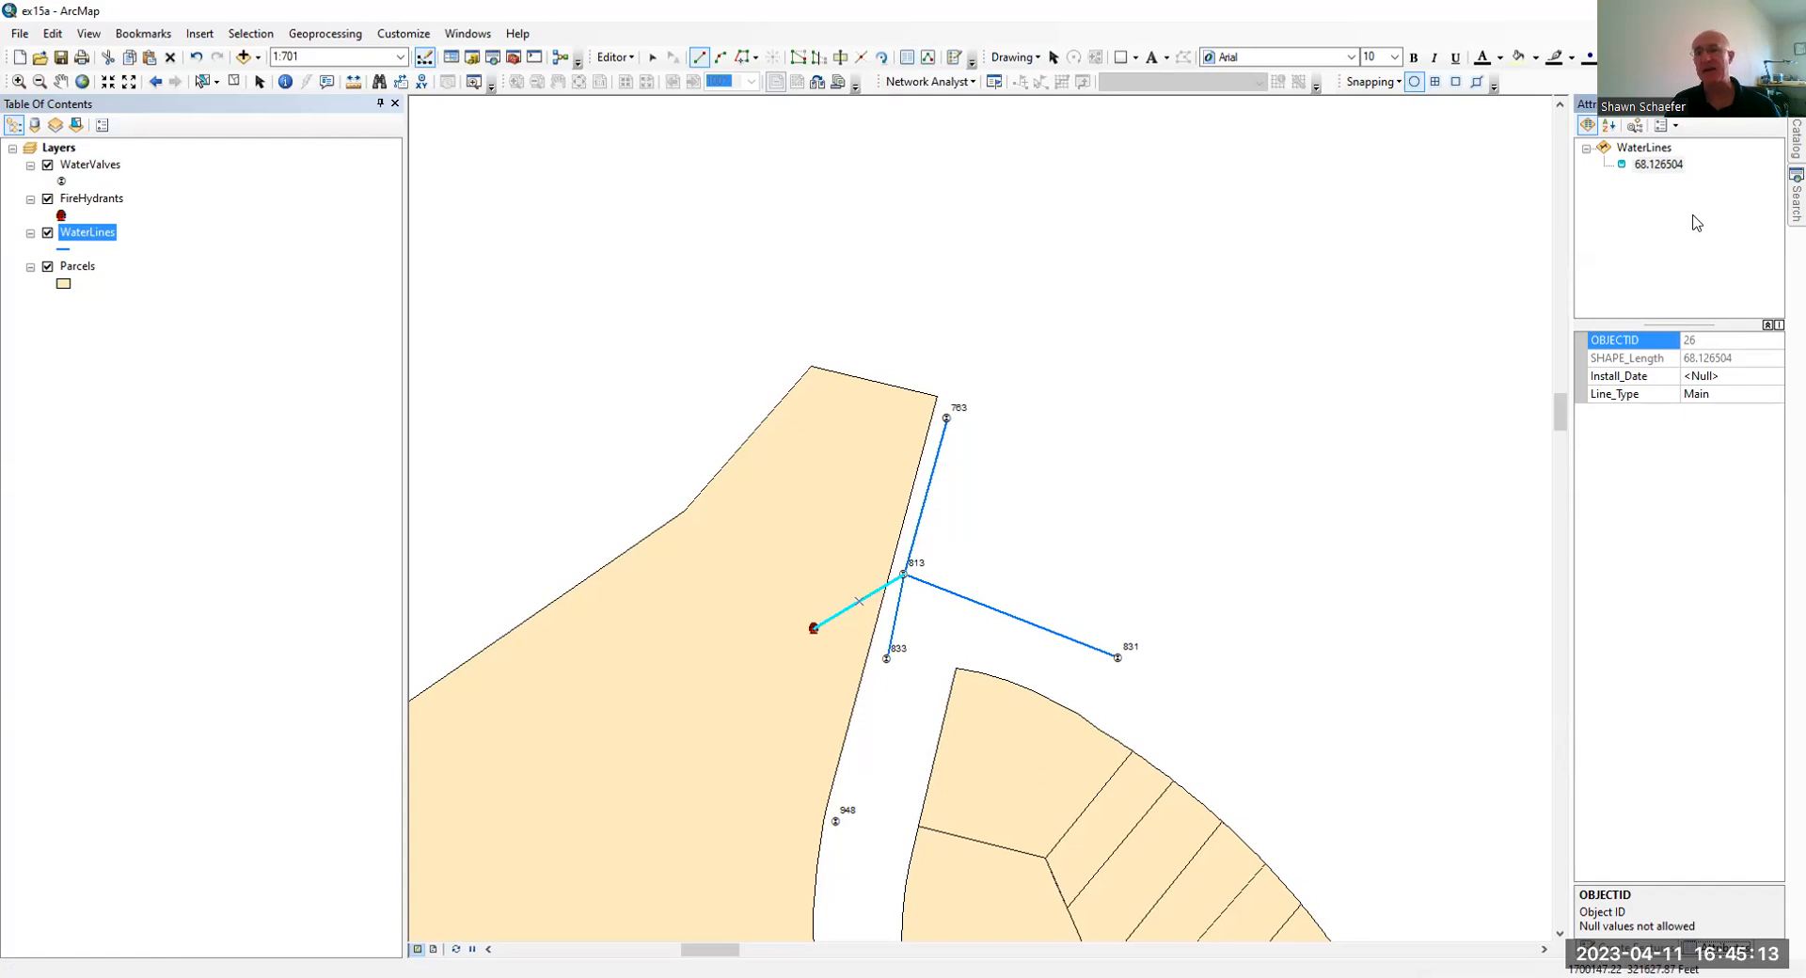
left_click(1708, 376)
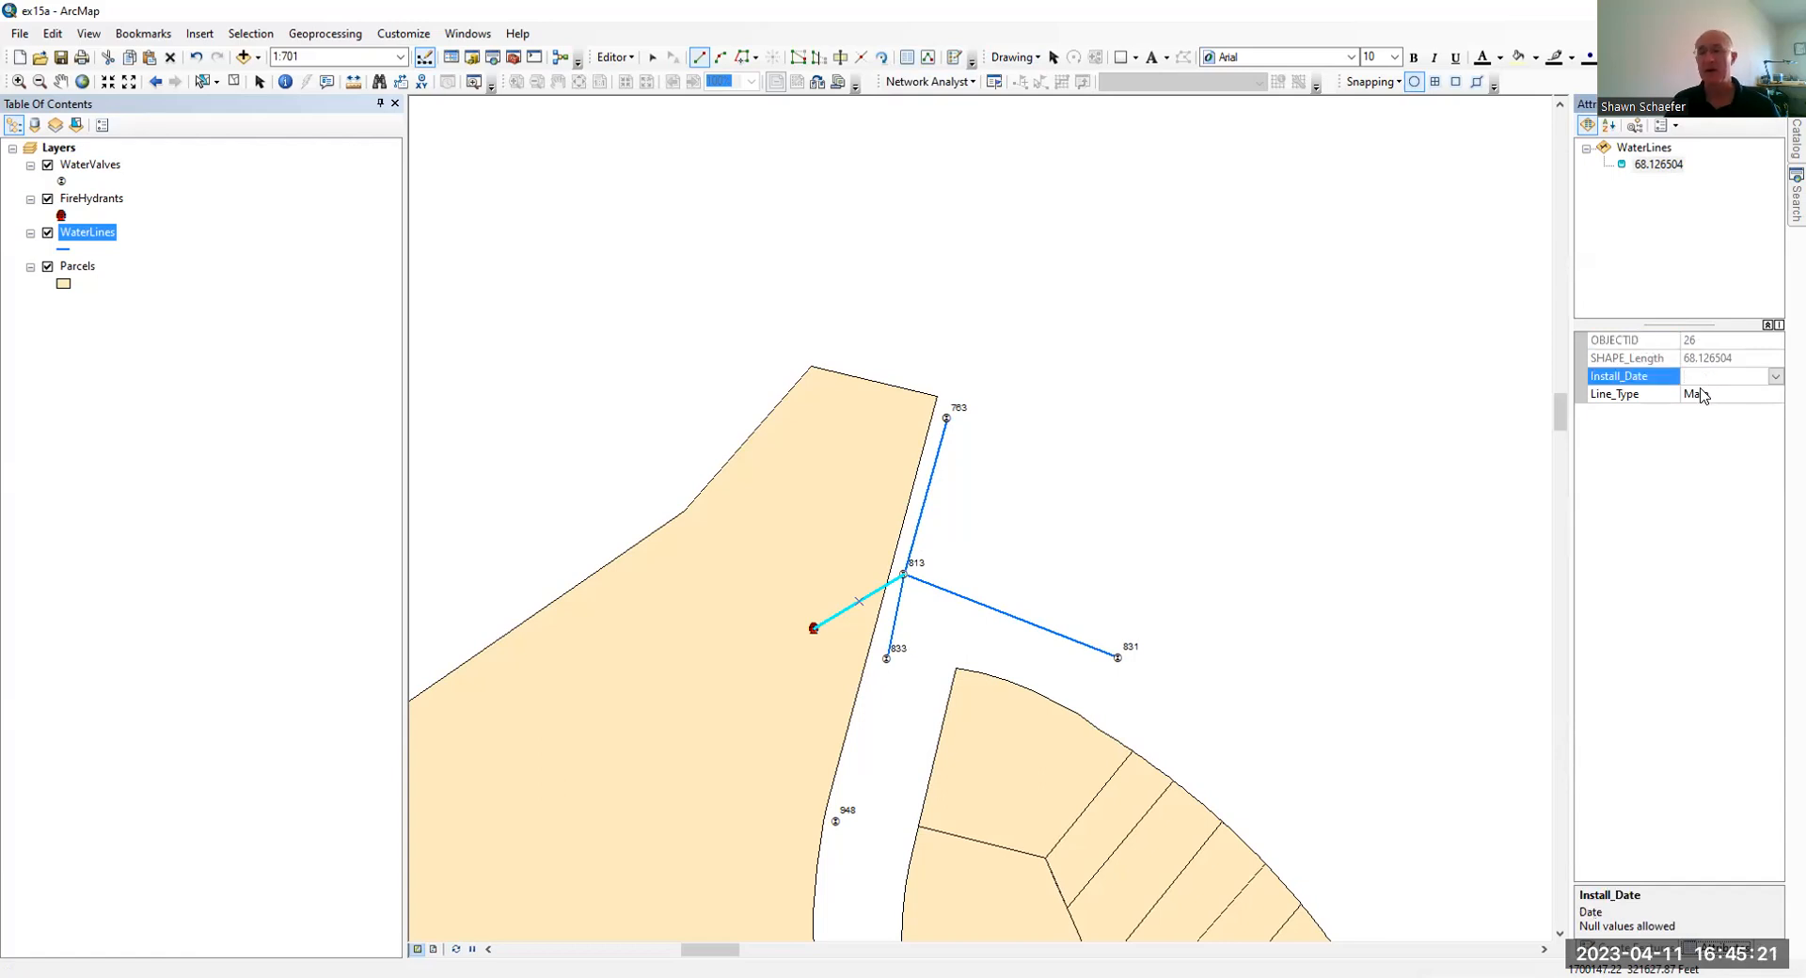
left_click(1703, 395)
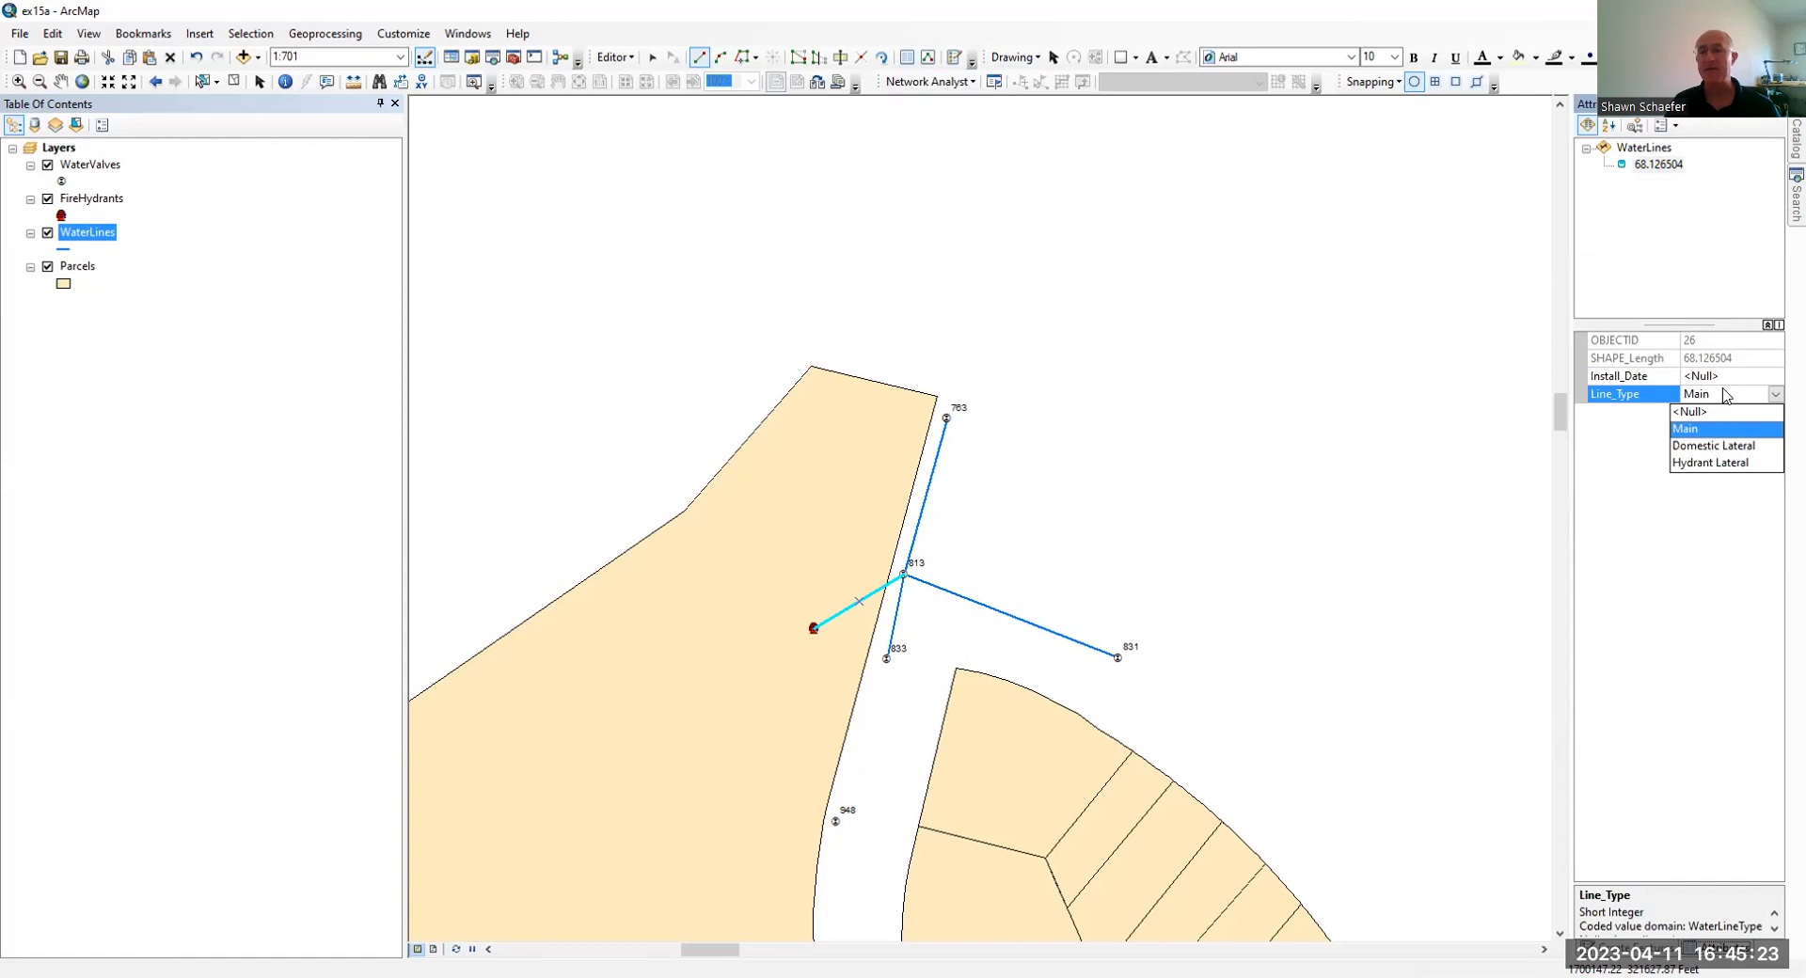
left_click(1728, 396)
left_click(1724, 394)
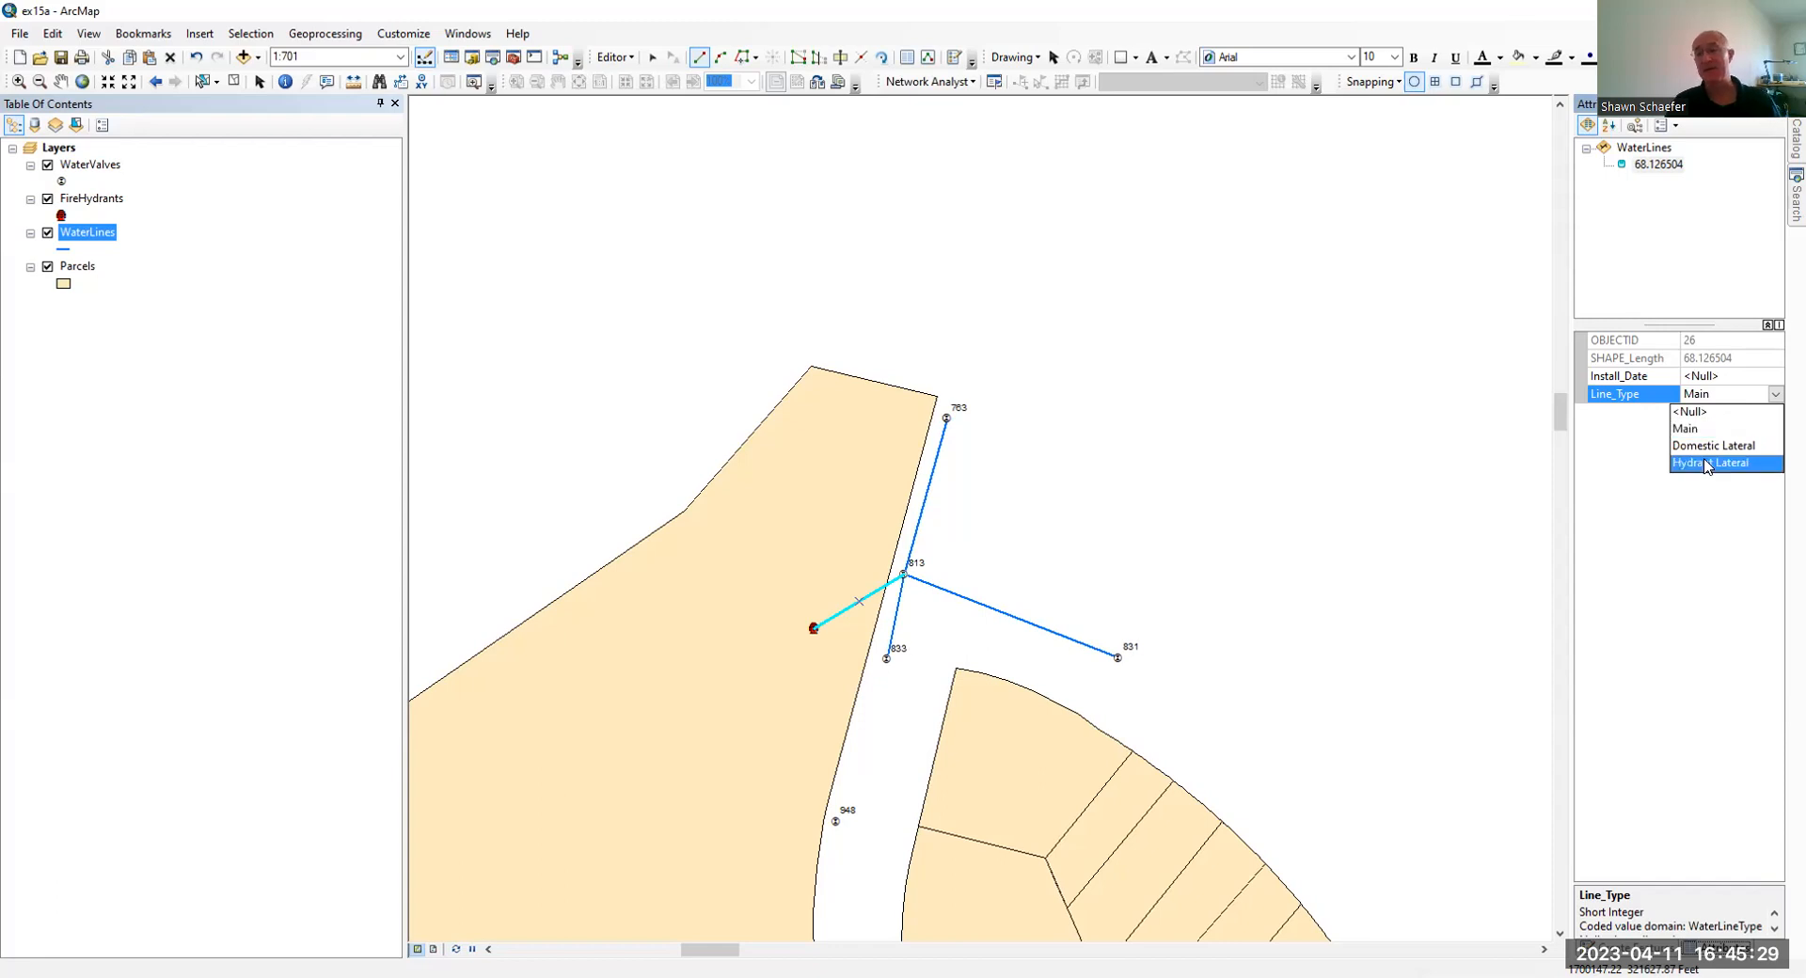
left_click(1708, 463)
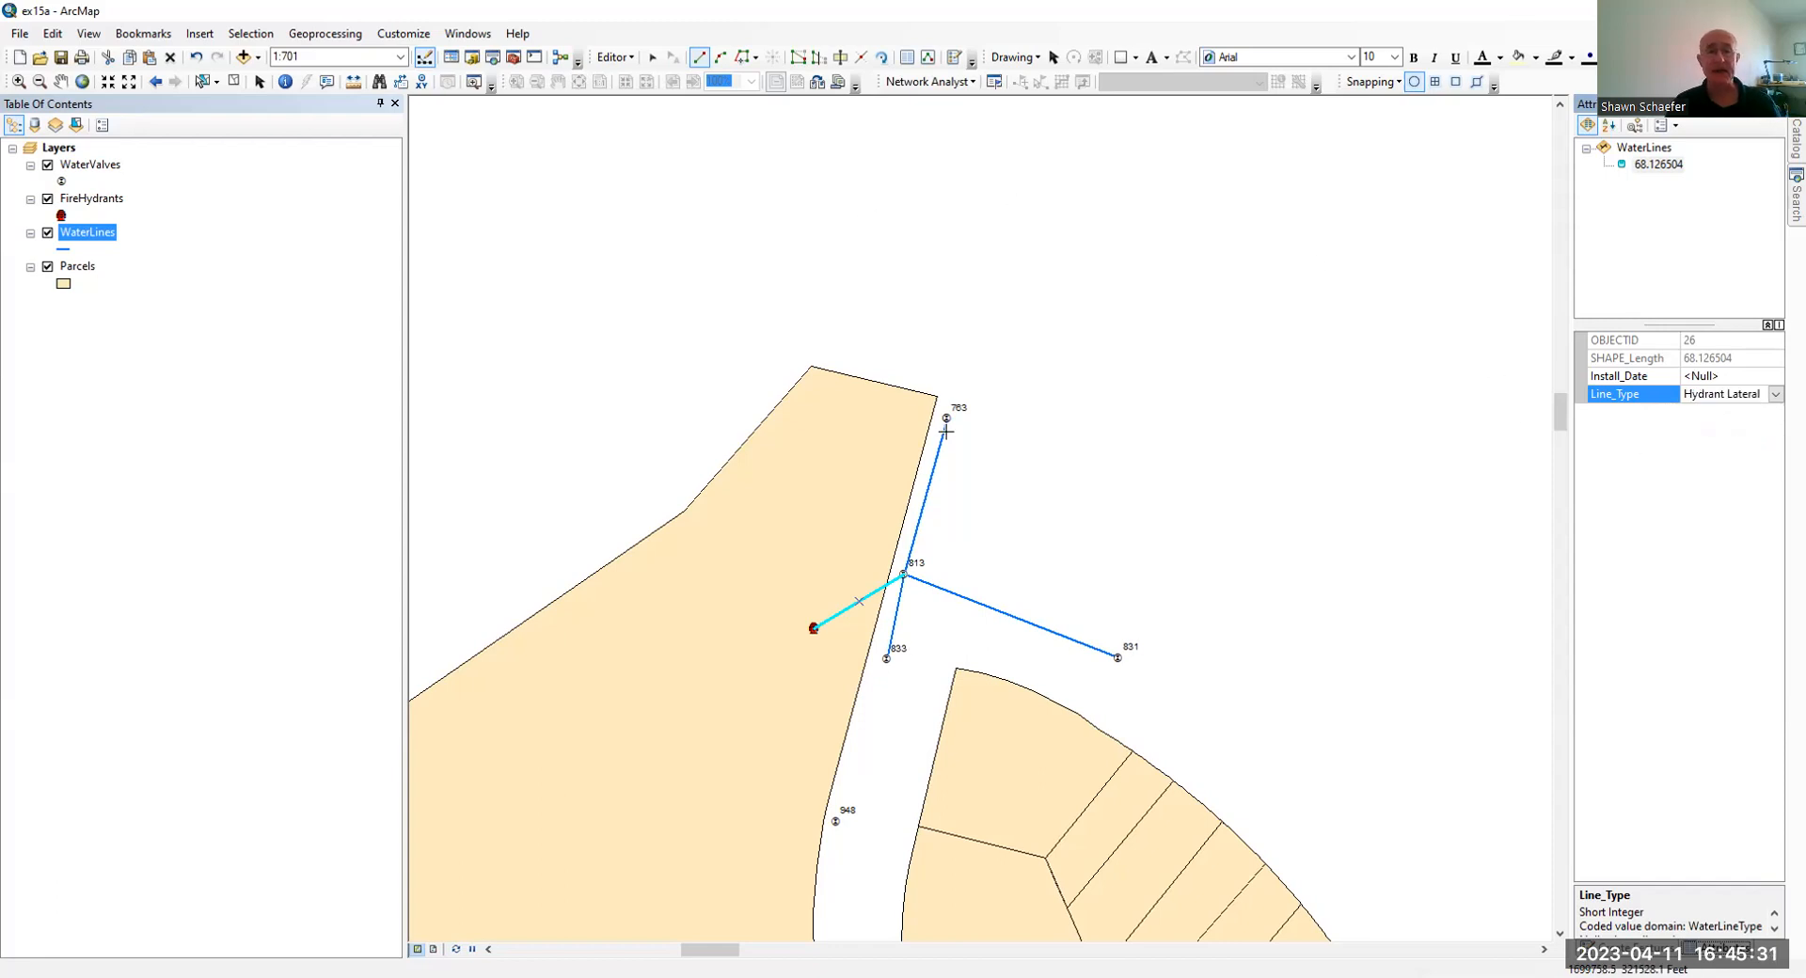
left_click(938, 450)
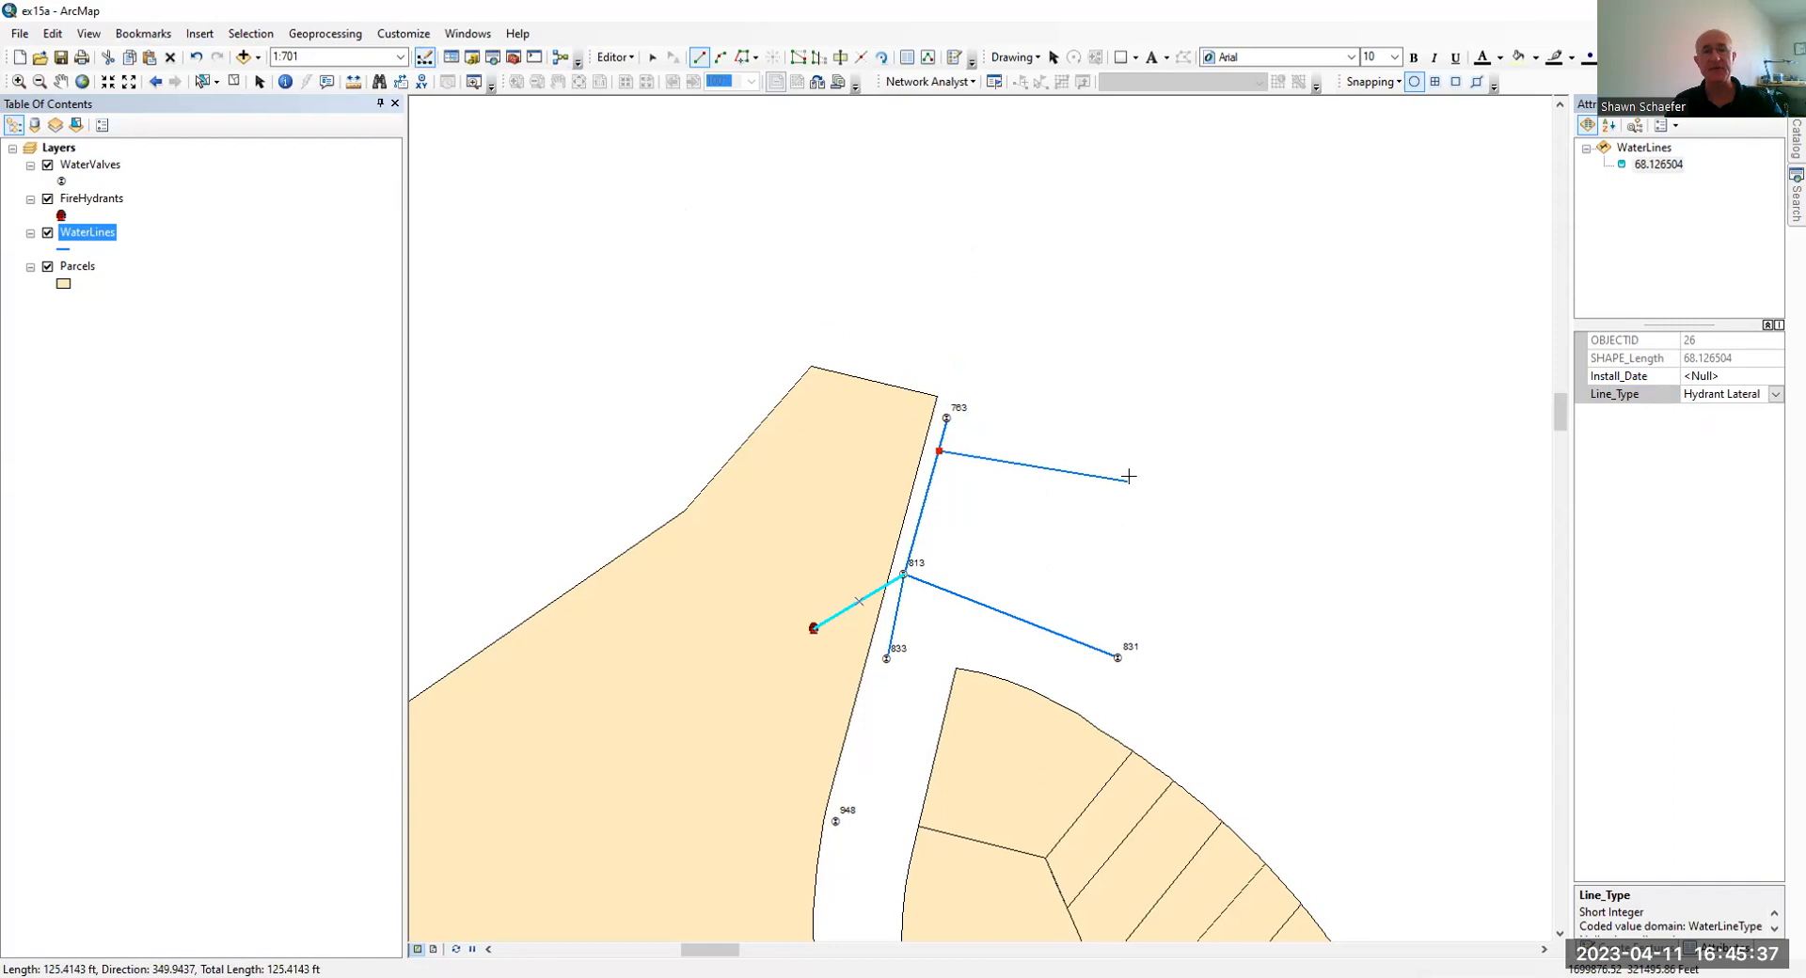
right_click(1048, 438)
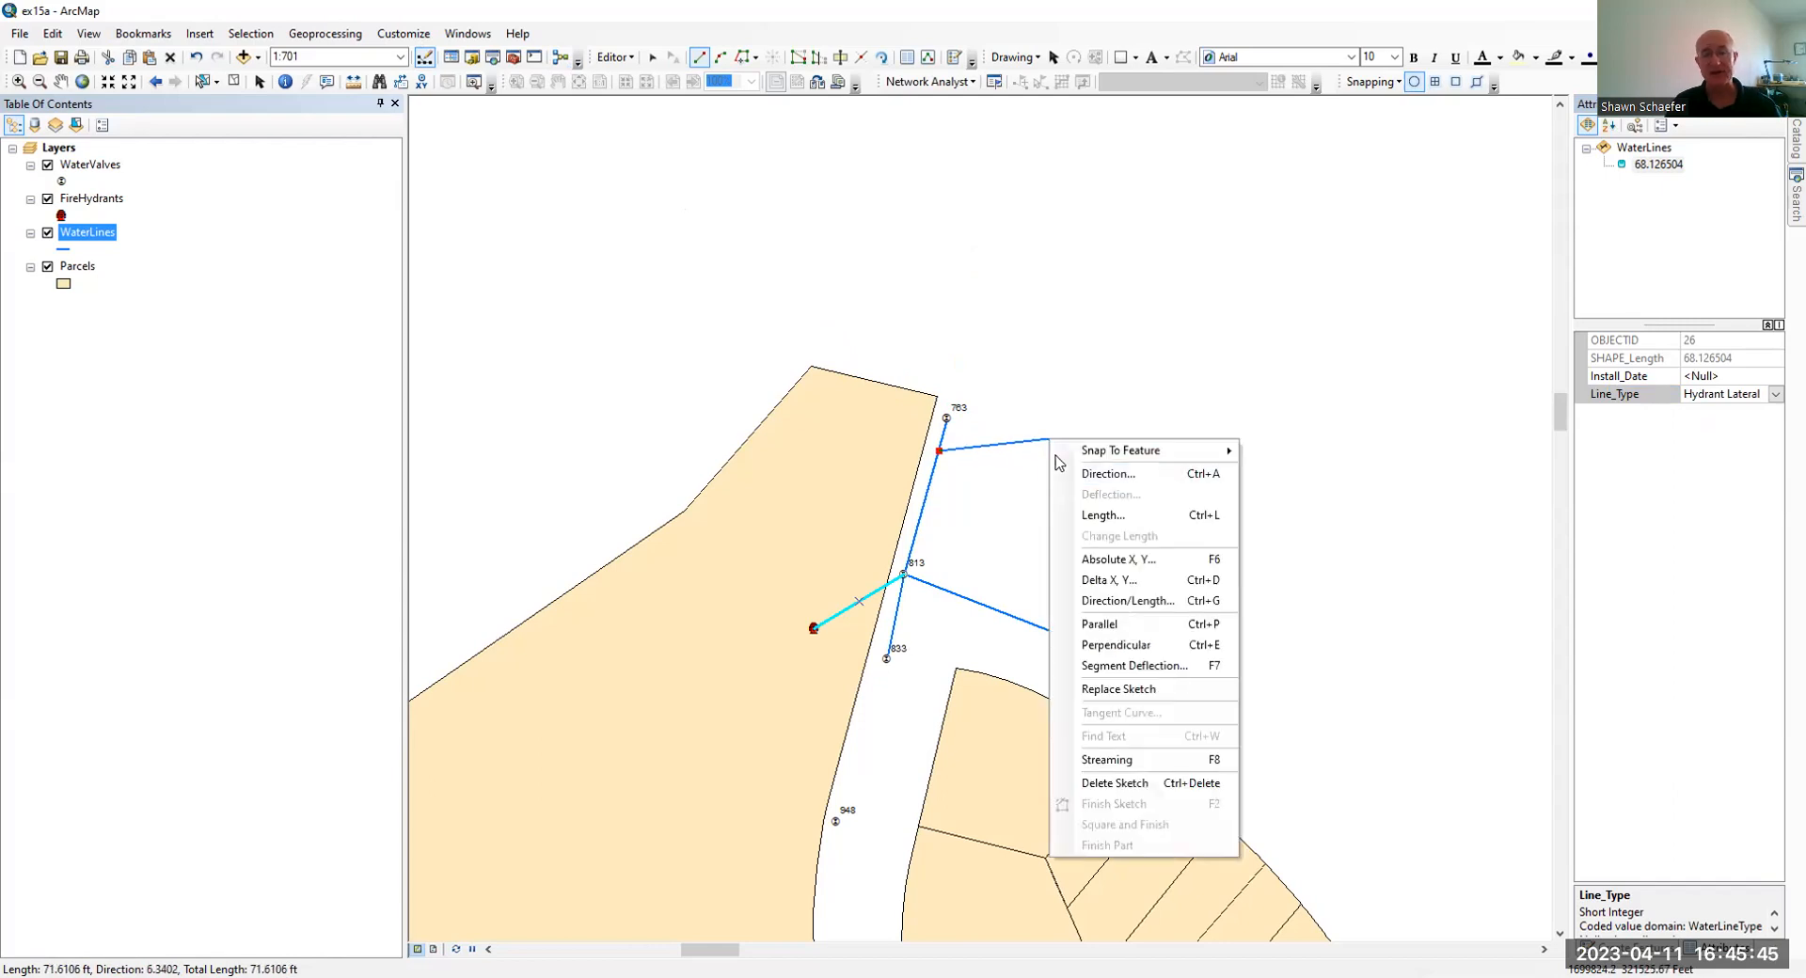
left_click(1185, 786)
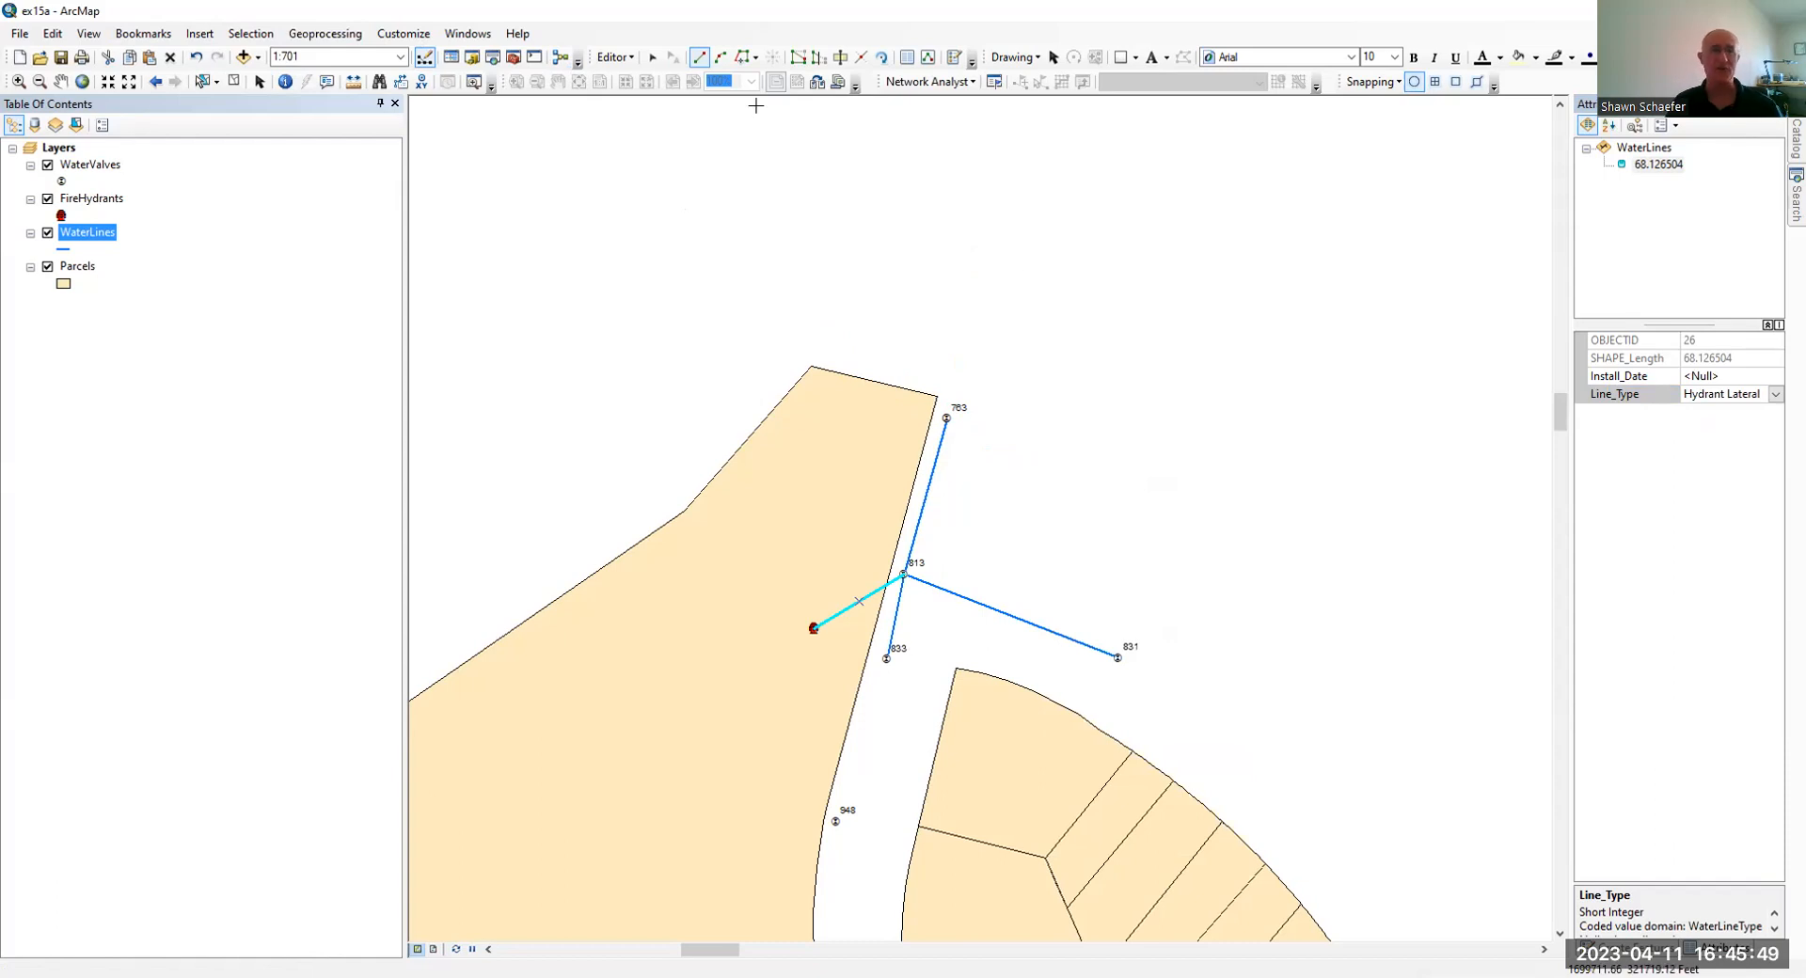
Select together the three water lines that connect valve 813 to valves 763, 831 and 833.
left_click(652, 57)
left_click(926, 484)
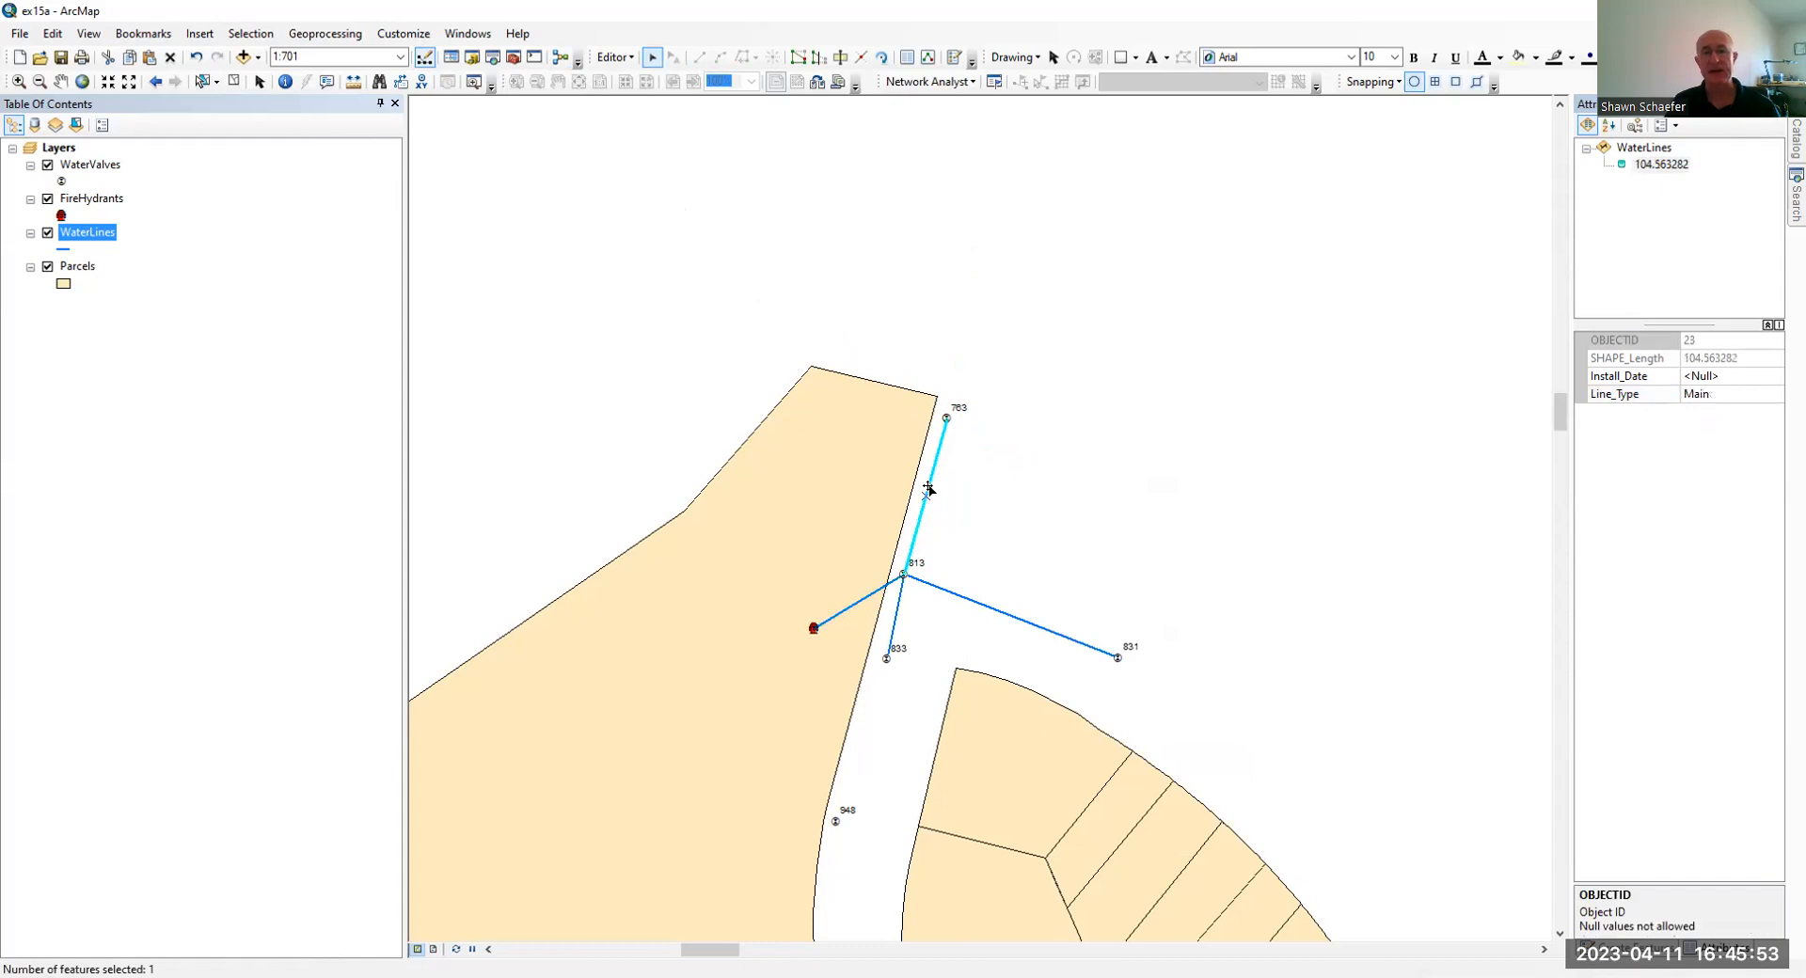
left_click(1708, 397)
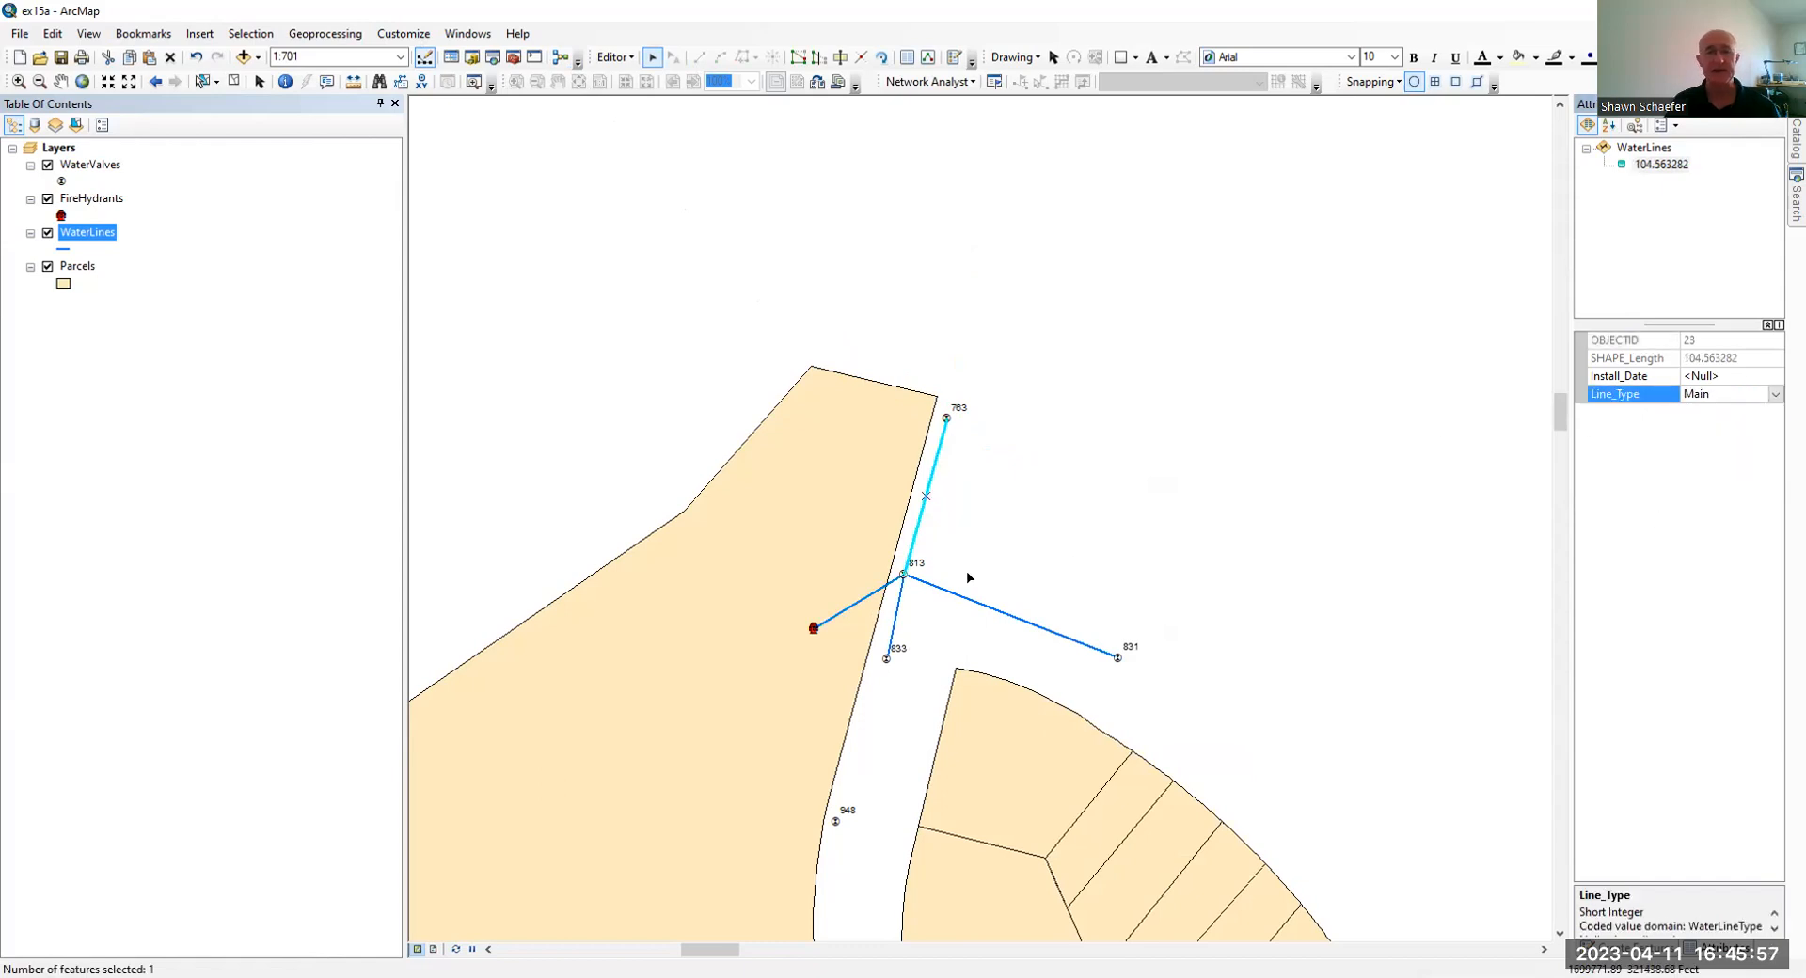
left_click(966, 603, "shift")
left_click(895, 619, "shift")
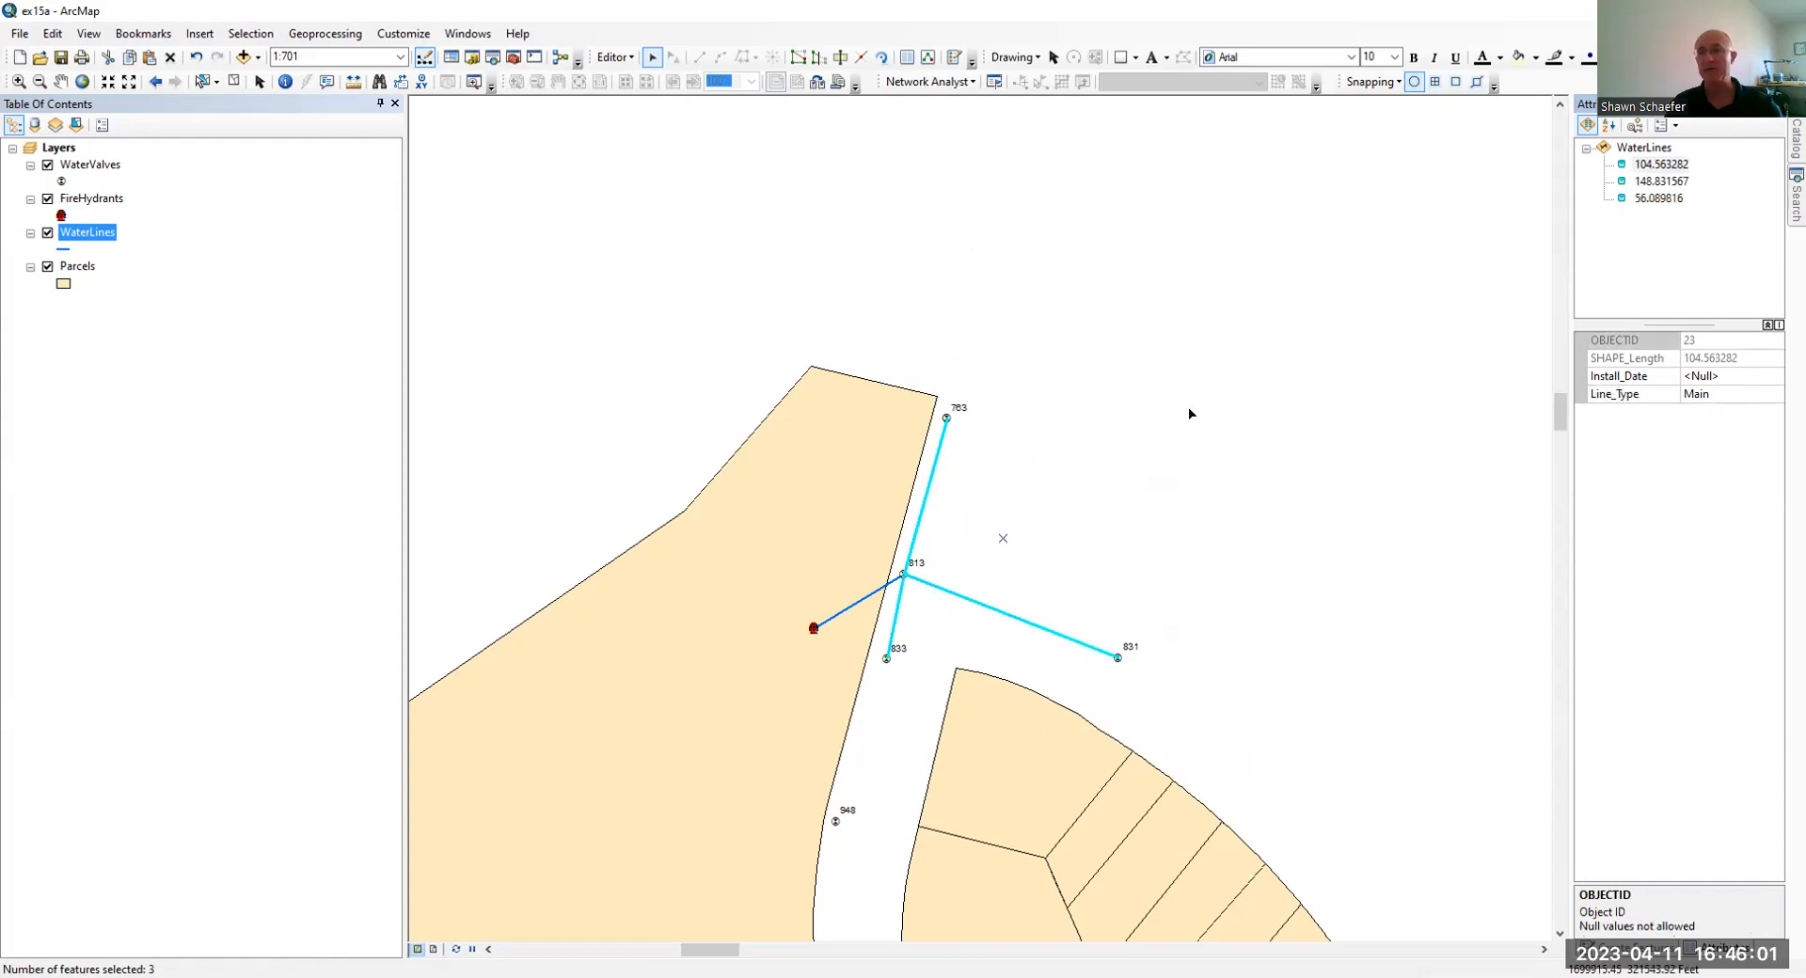
Set the Line_Type of the water line between valves 763 and 813 to Domestic Lateral and select only that line.
left_click(1708, 397)
left_click(1714, 445)
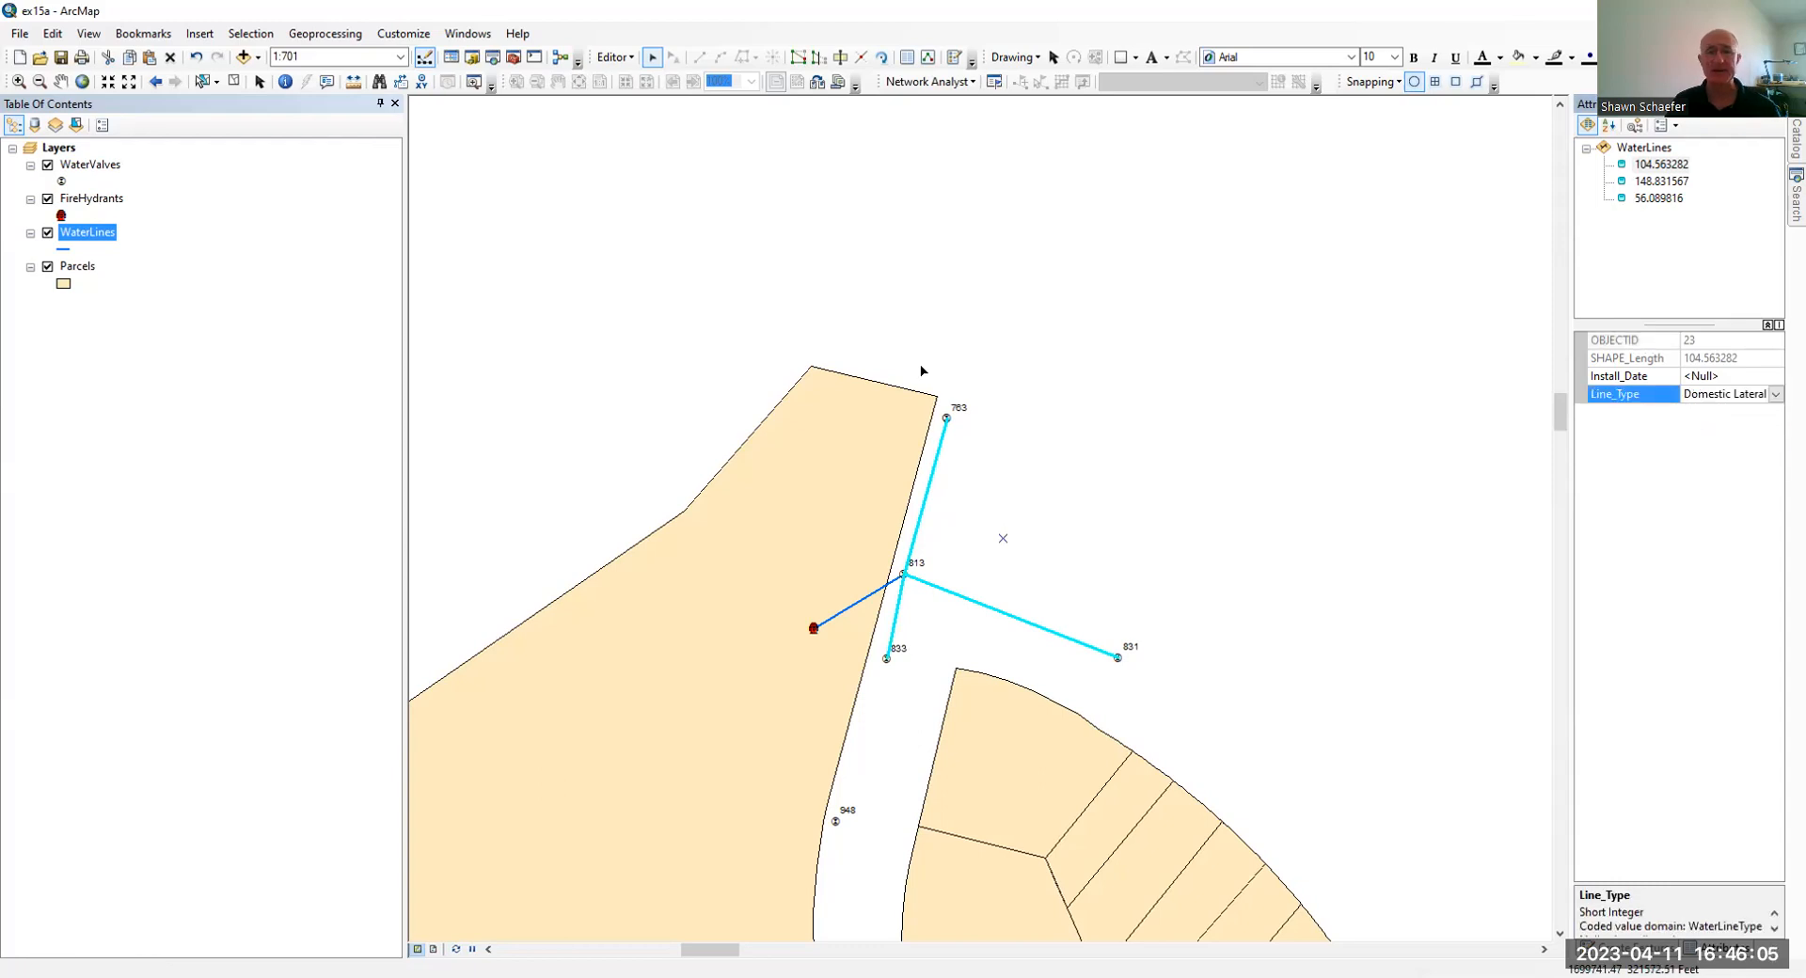
left_click(938, 470)
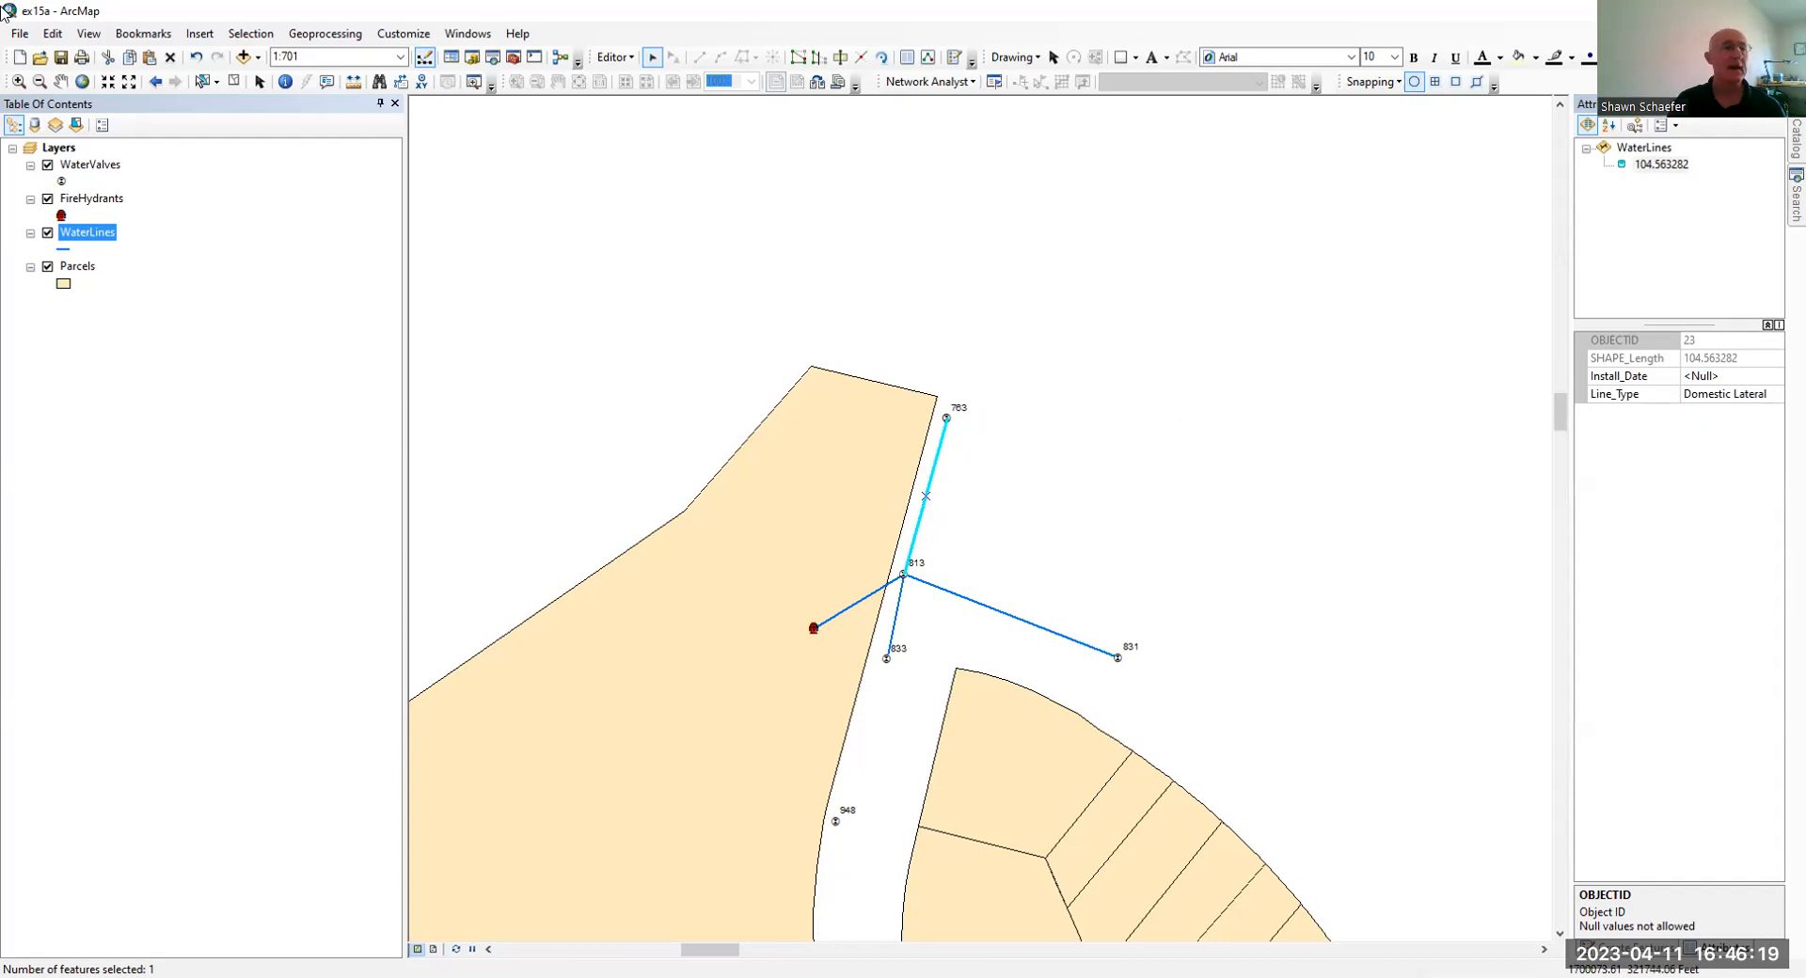
Save the water line edits and end the edit session.
left_click(52, 33)
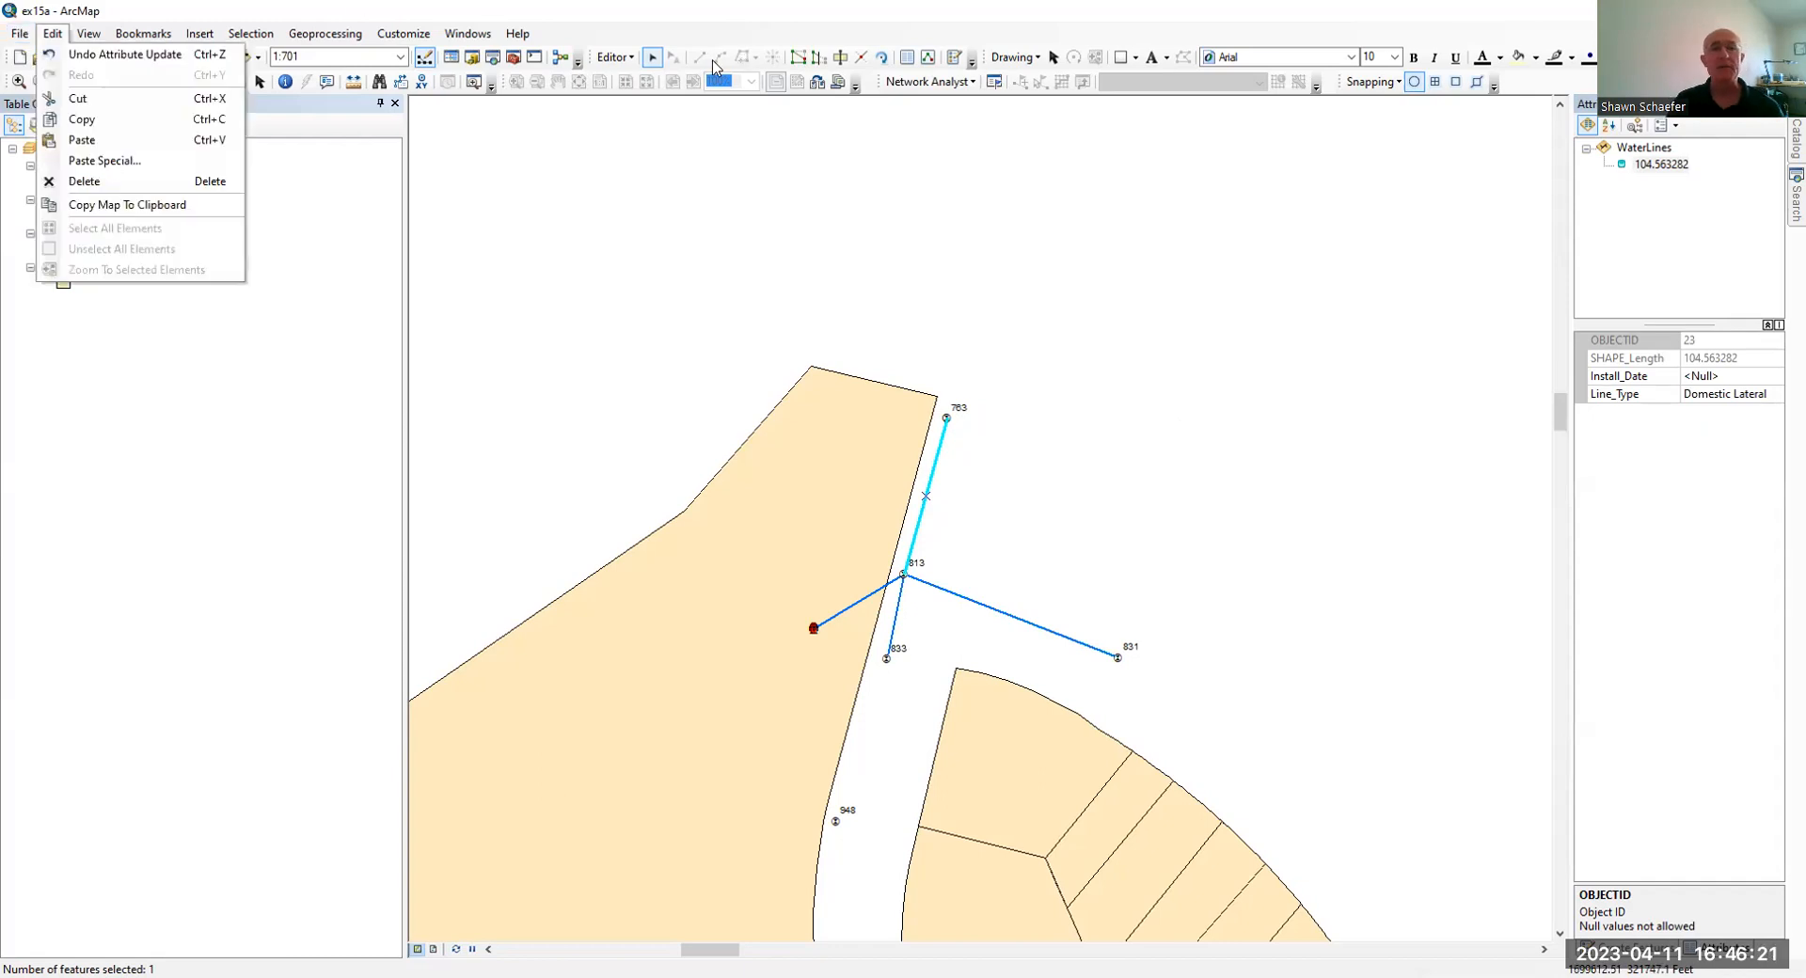
left_click(606, 58)
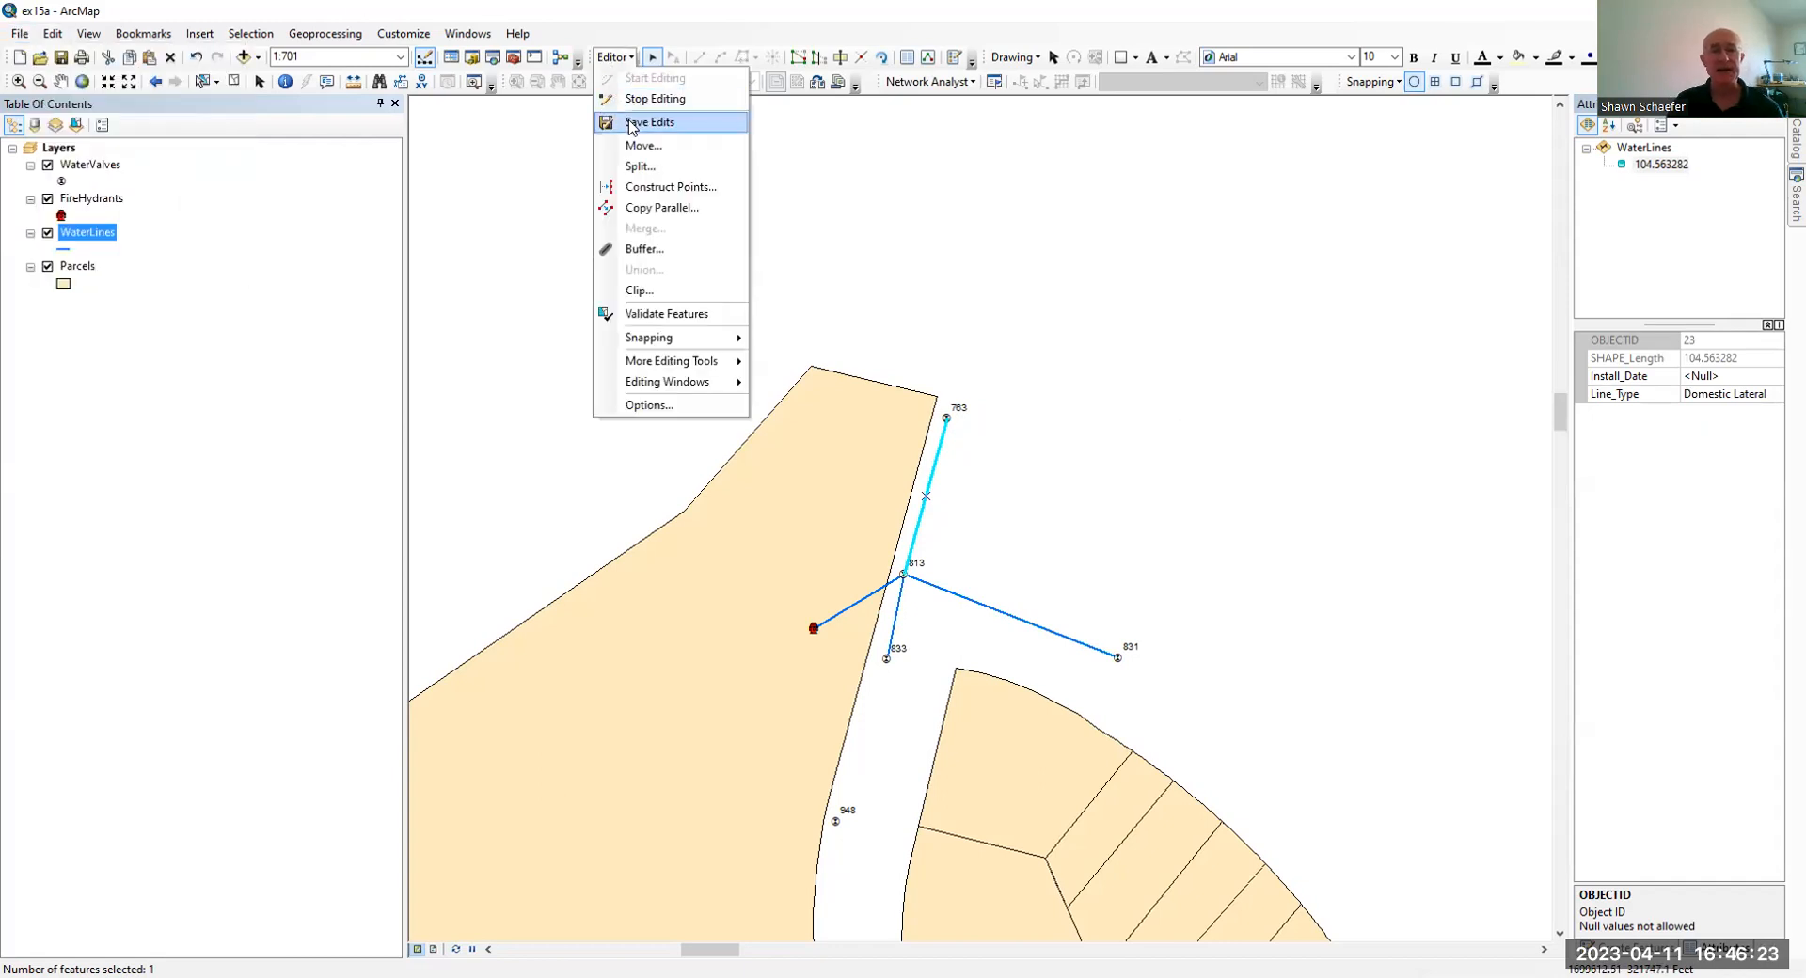
left_click(630, 123)
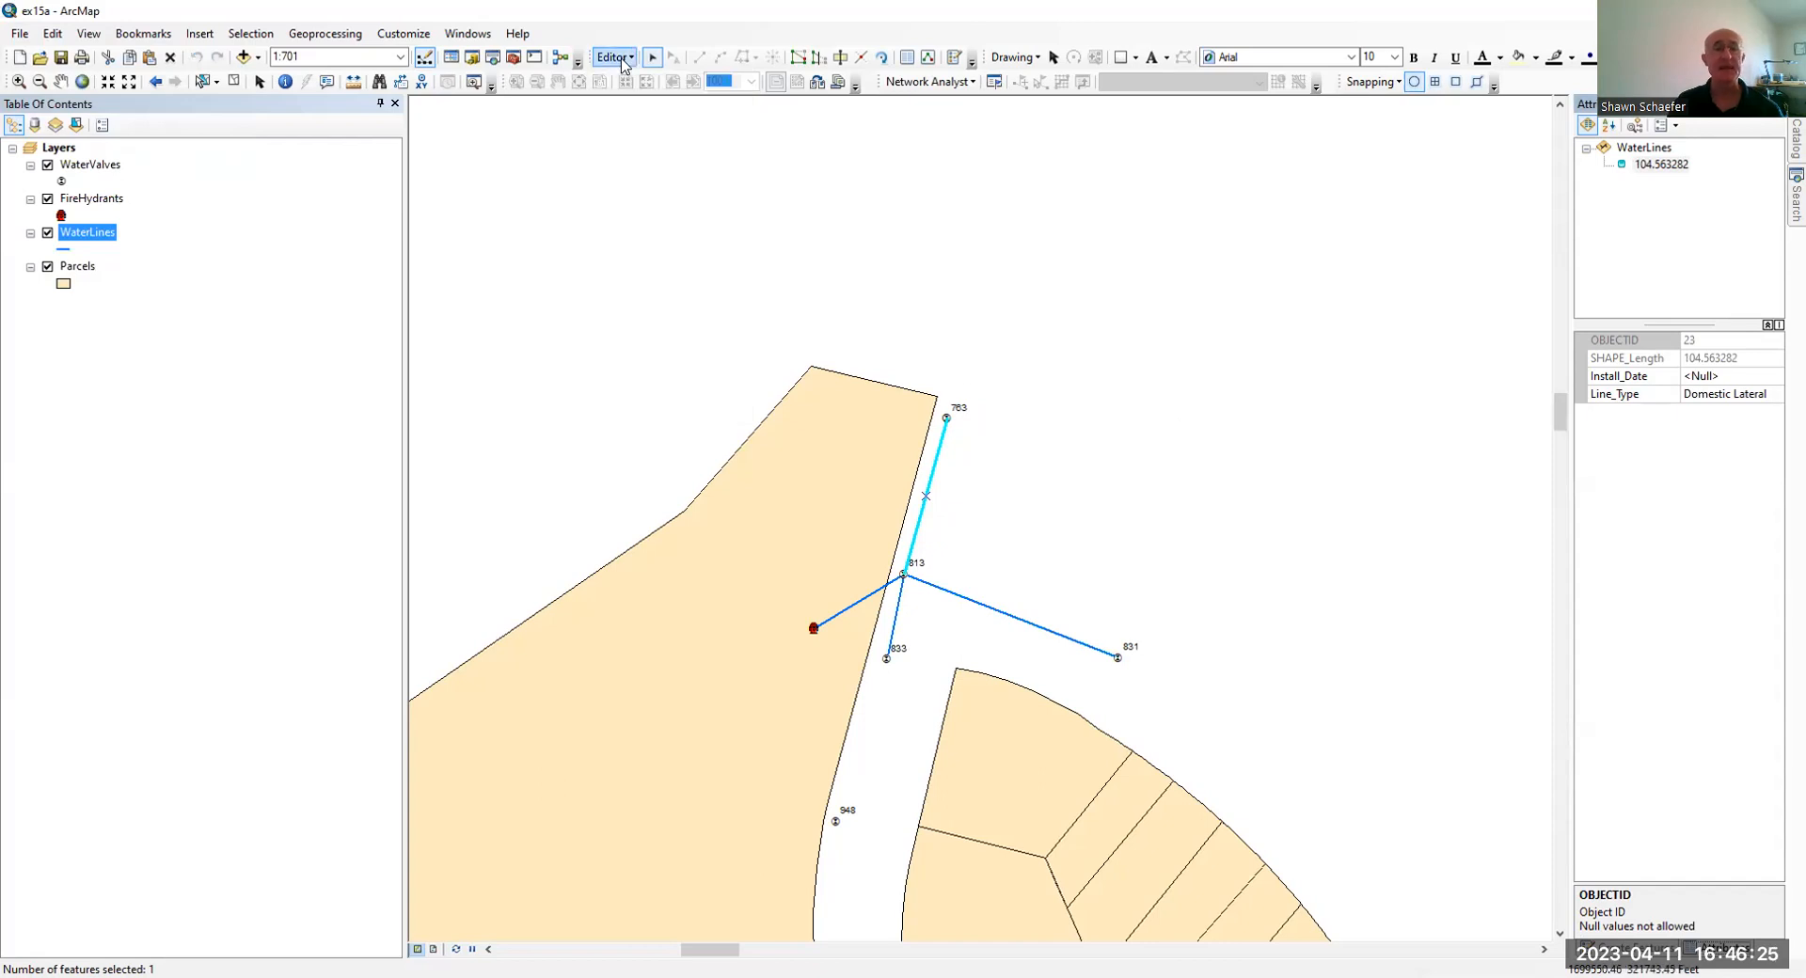
left_click(621, 58)
left_click(643, 107)
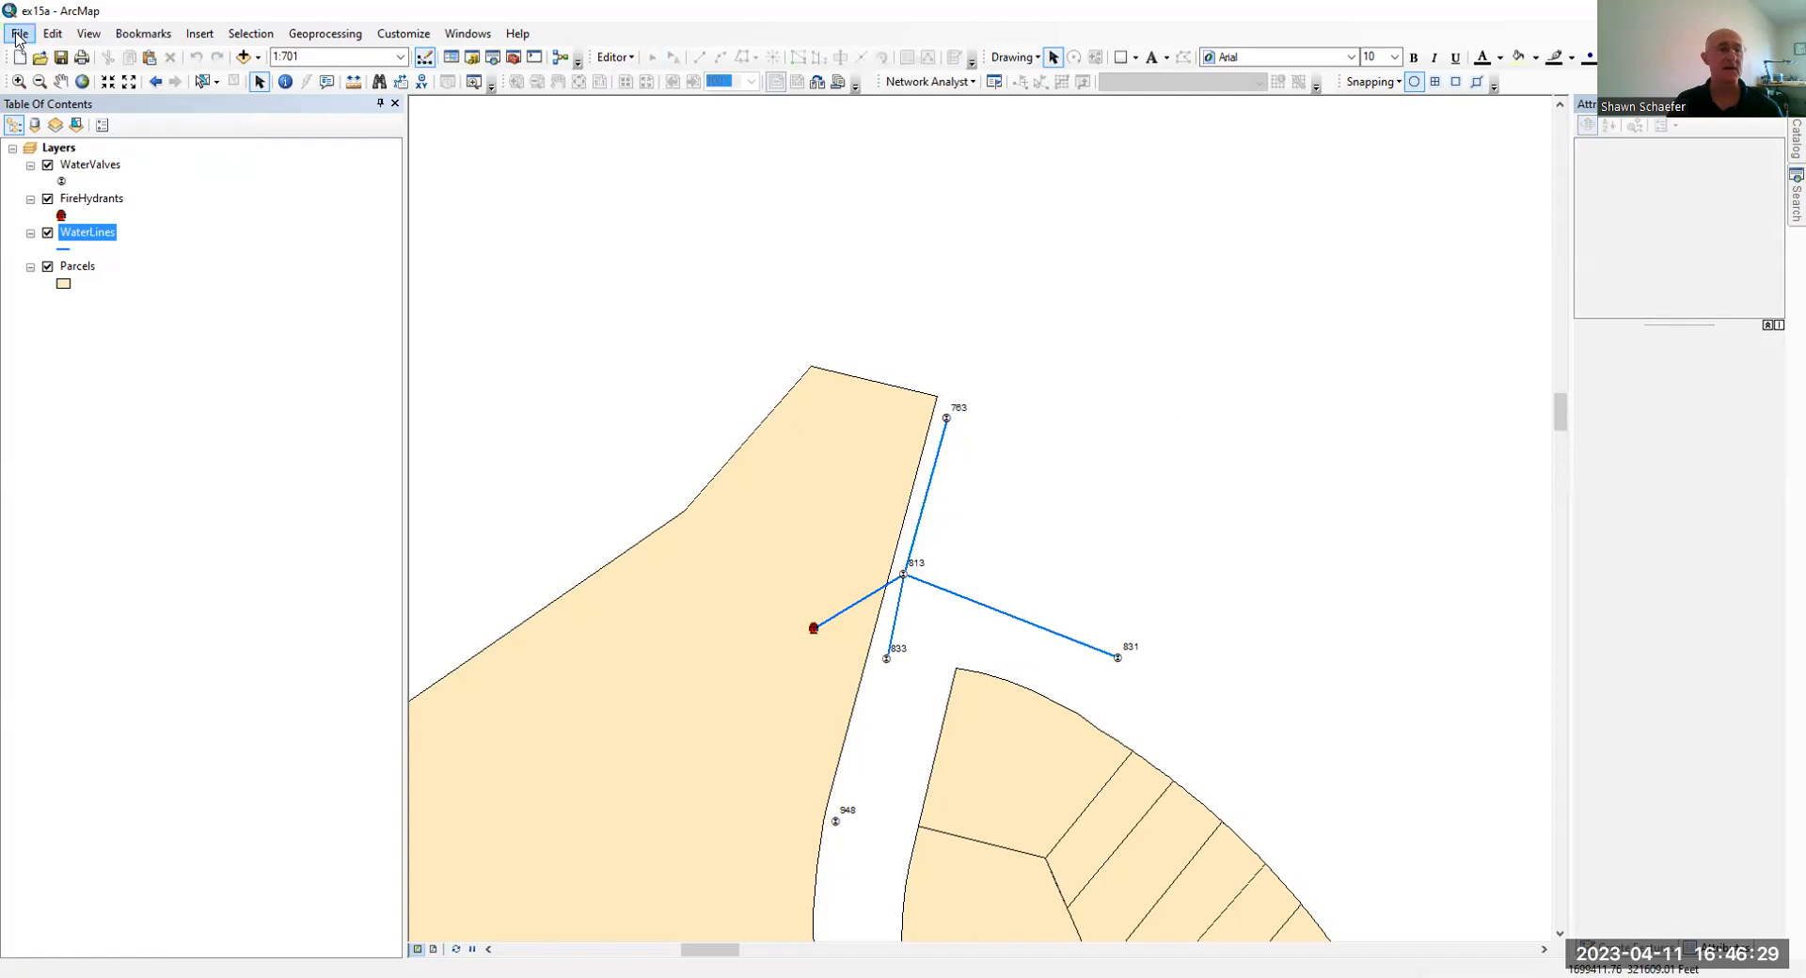
Save the current map document and open ex15b from the Chapter15 folder in GTKArcGIS.
left_click(17, 35)
left_click(48, 97)
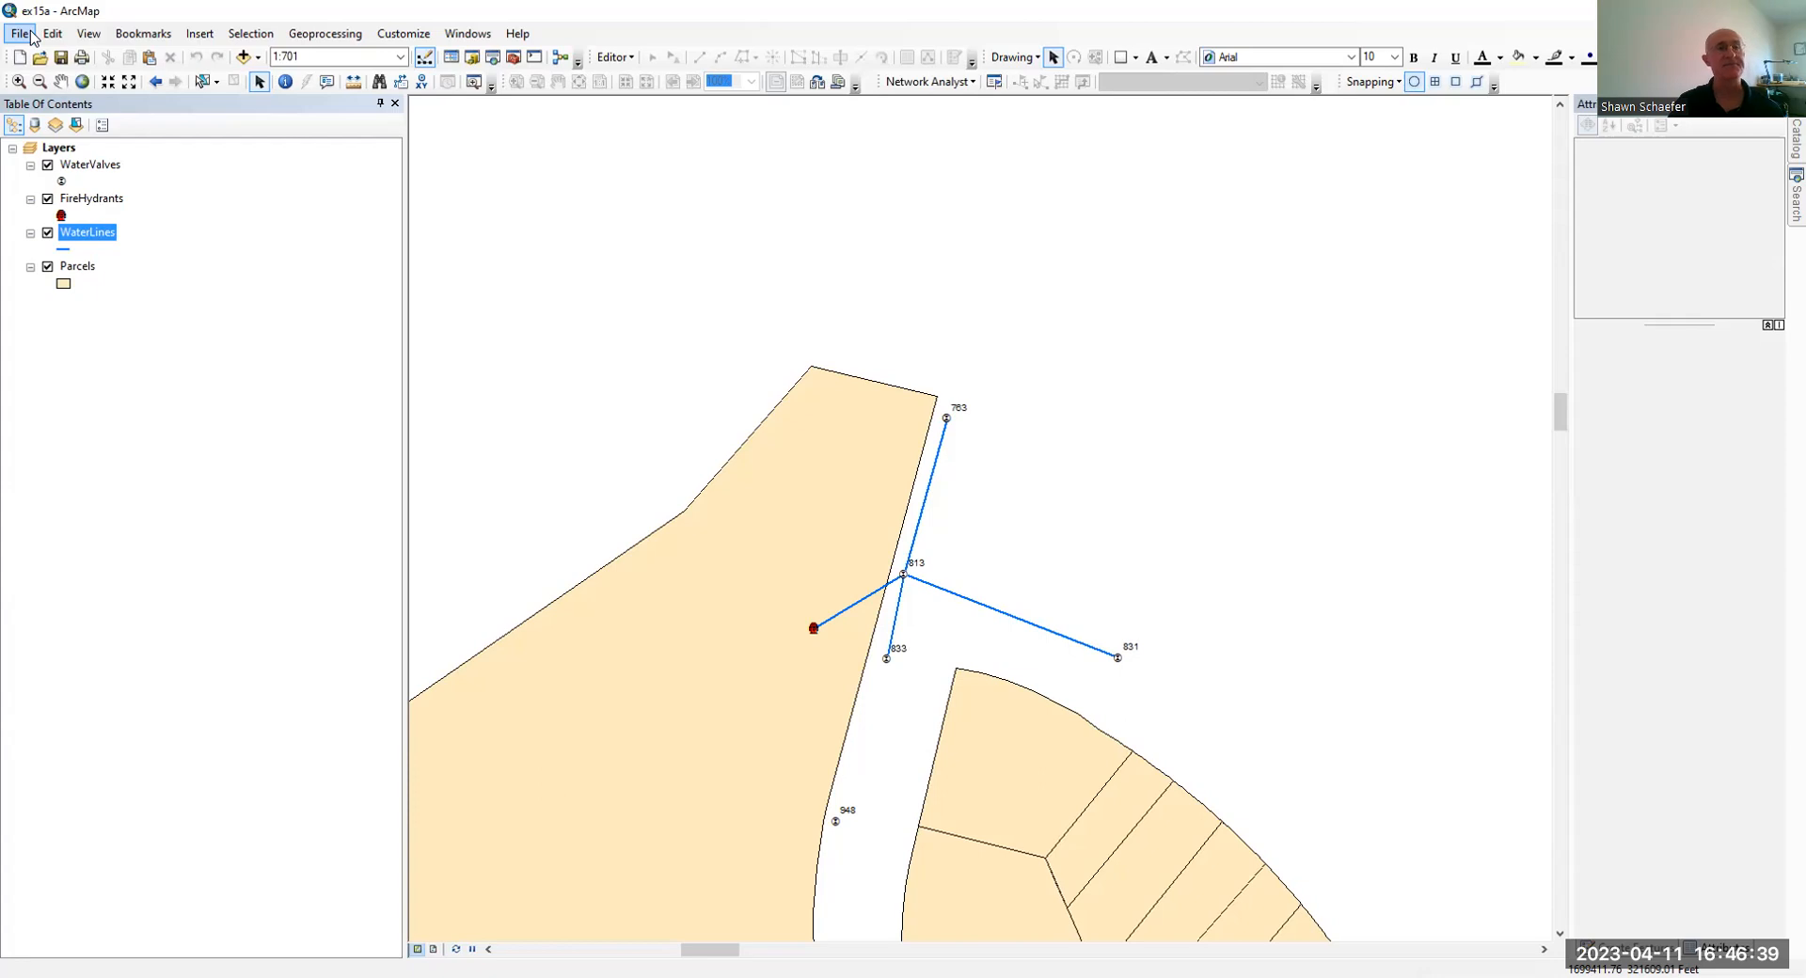
left_click(19, 34)
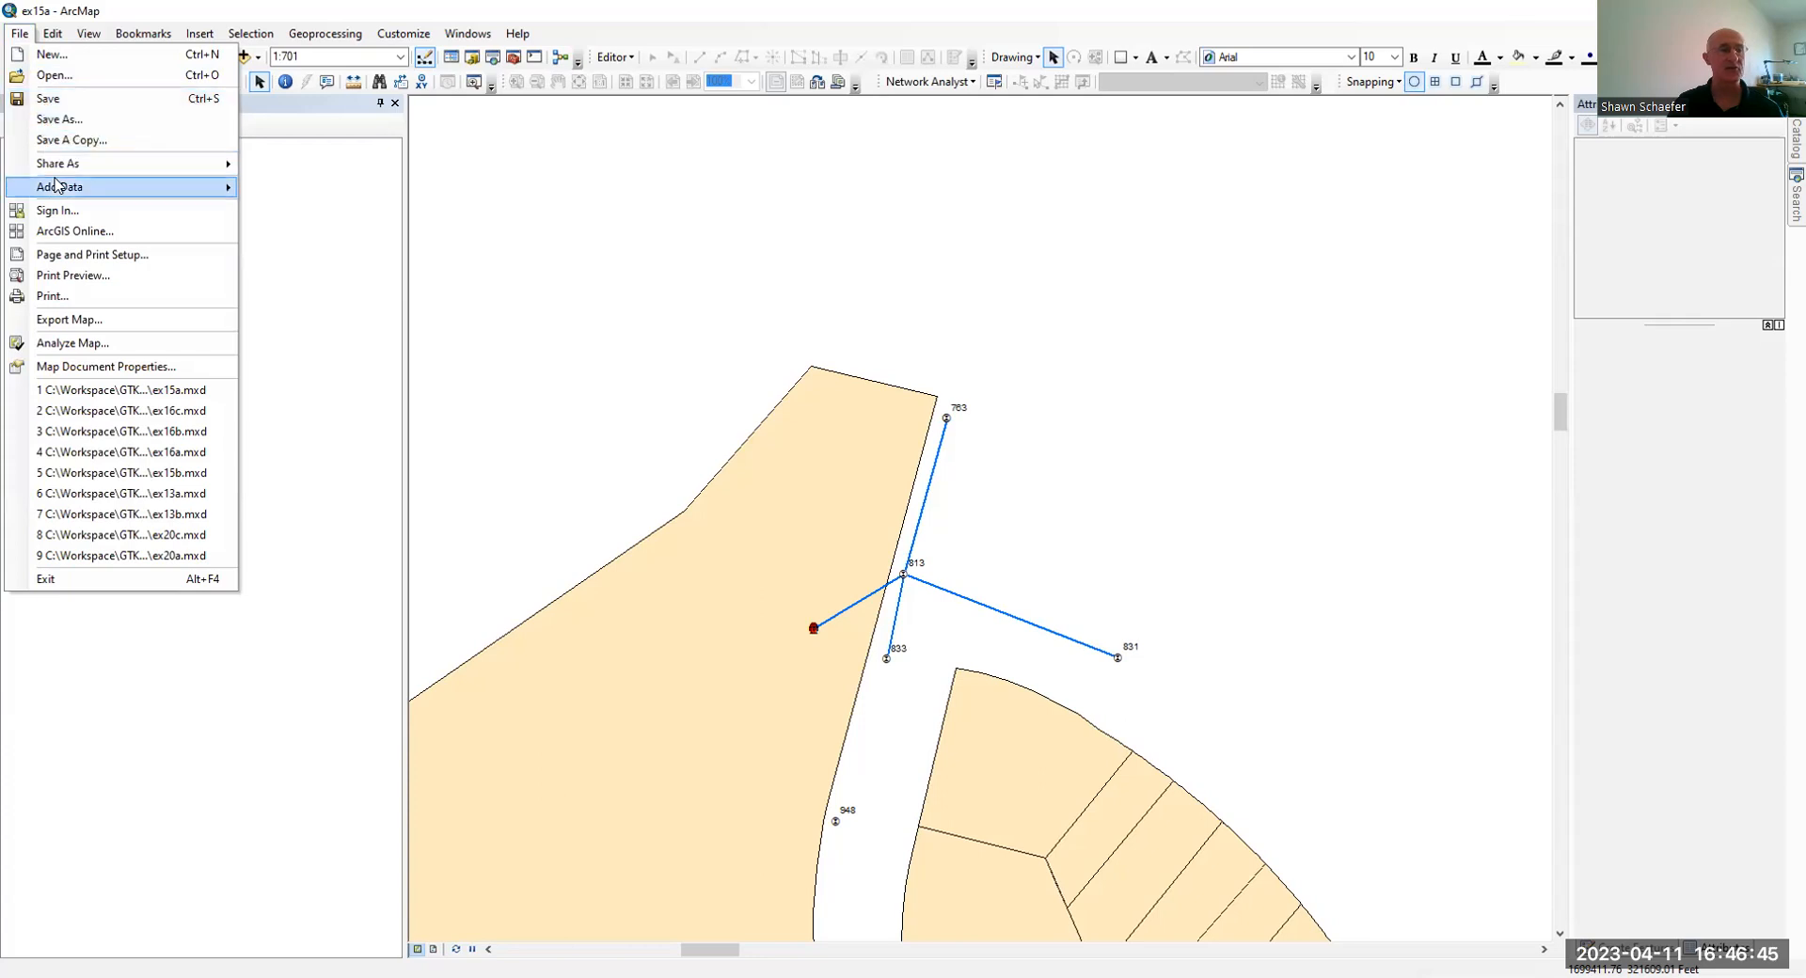
left_click(54, 75)
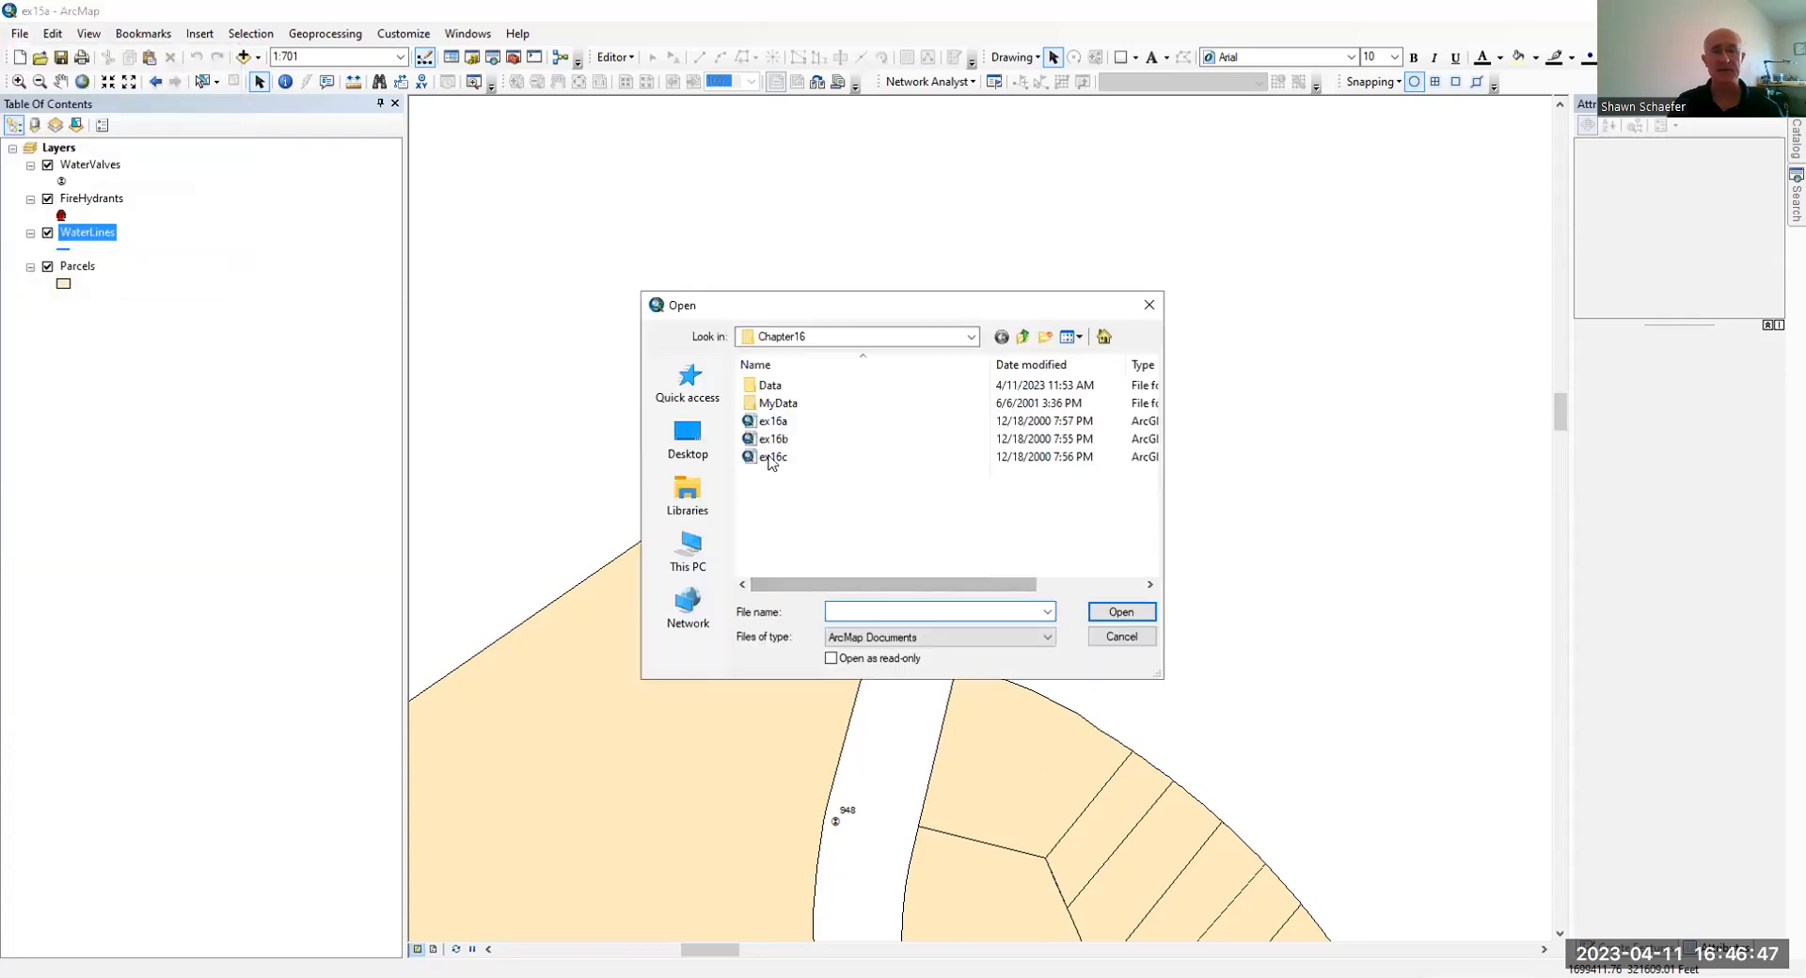
left_click(972, 338)
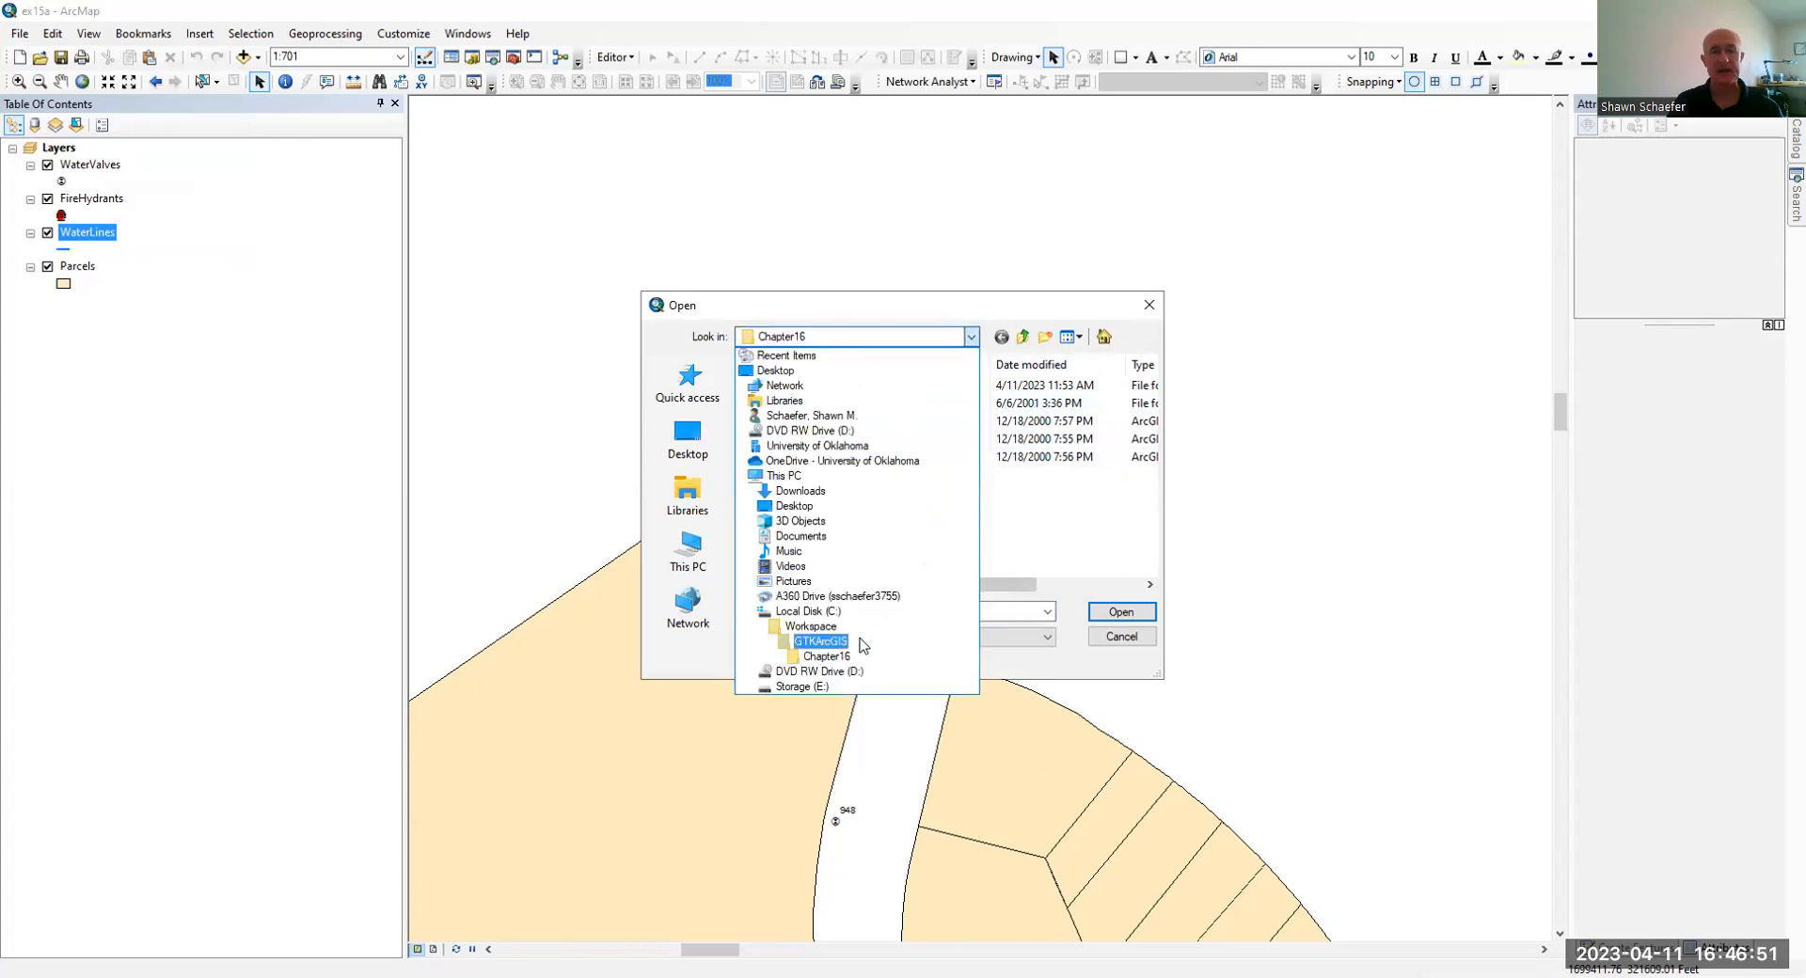
left_click(820, 641)
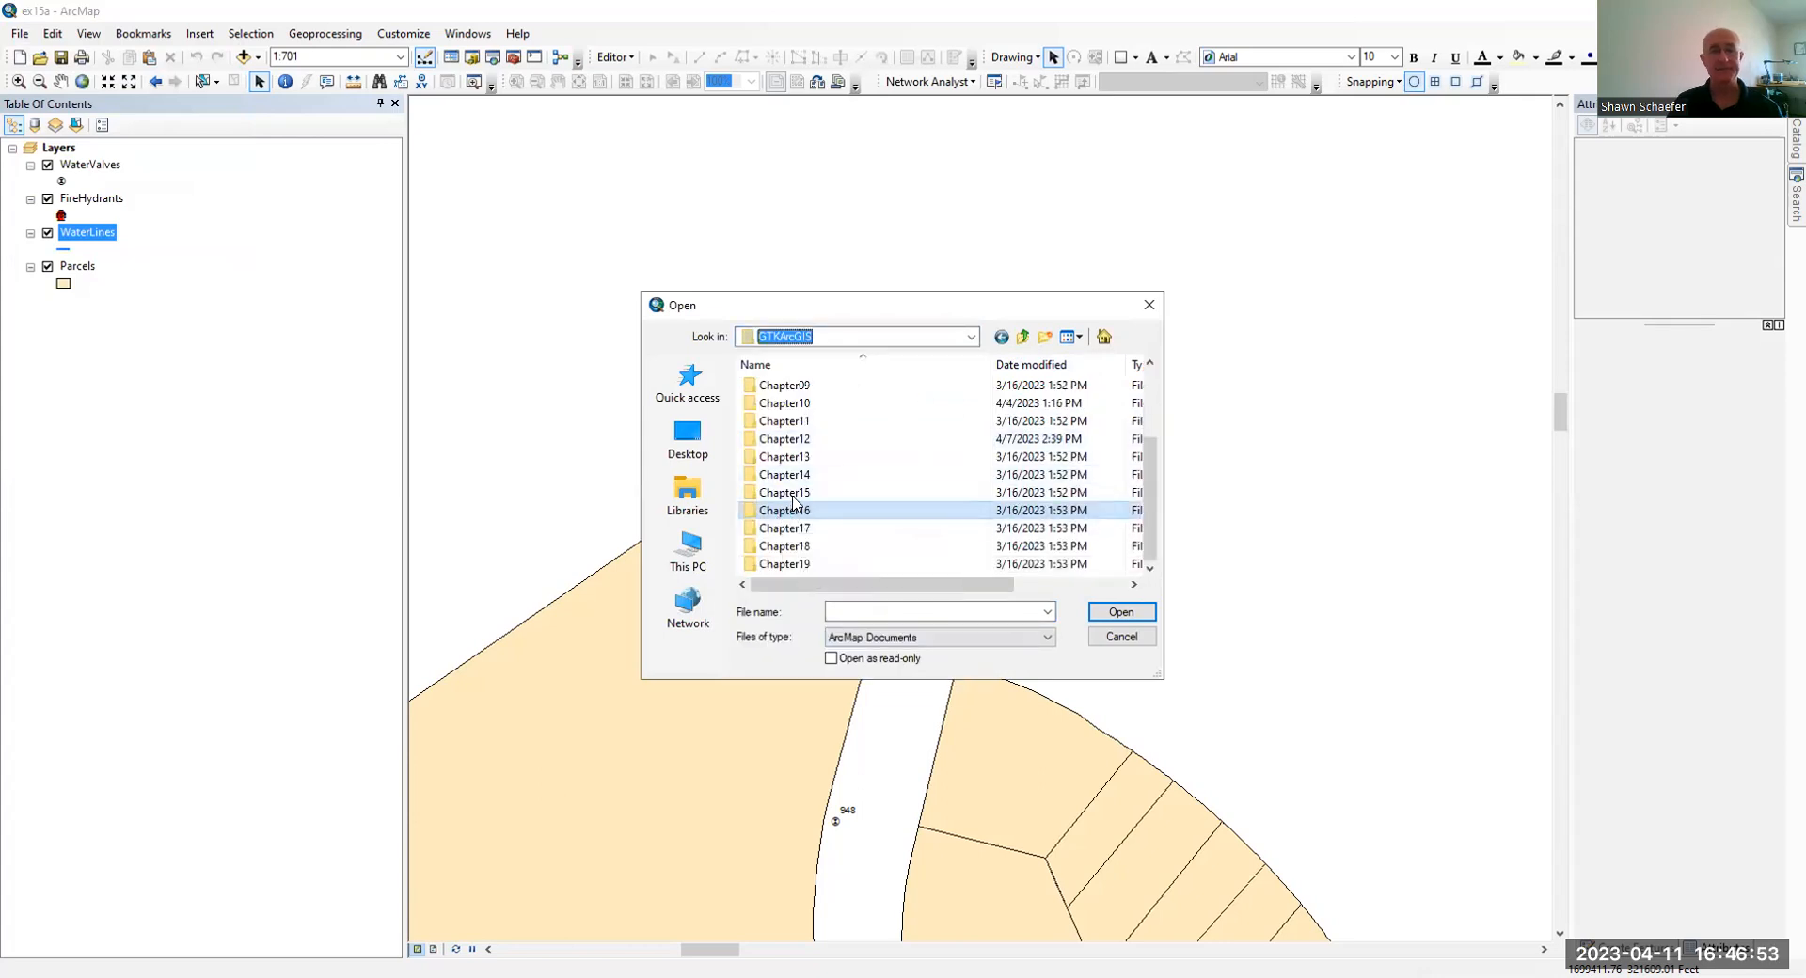
double_click(792, 495)
left_click(764, 442)
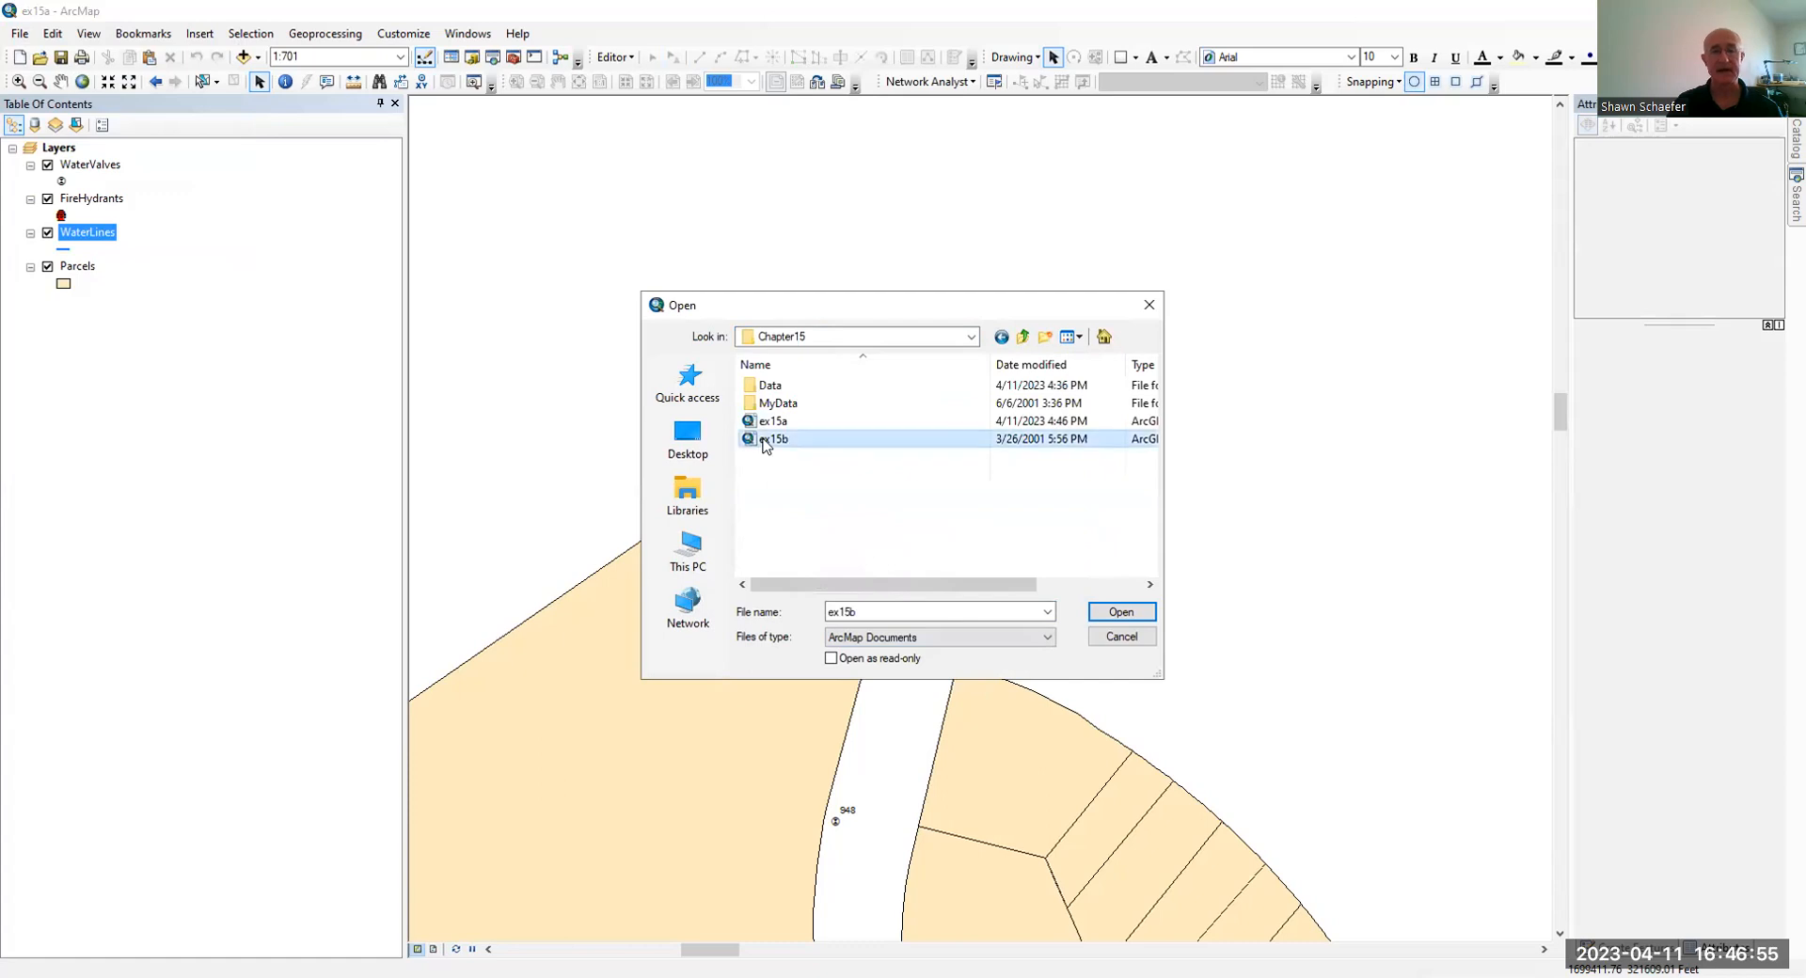
double_click(764, 443)
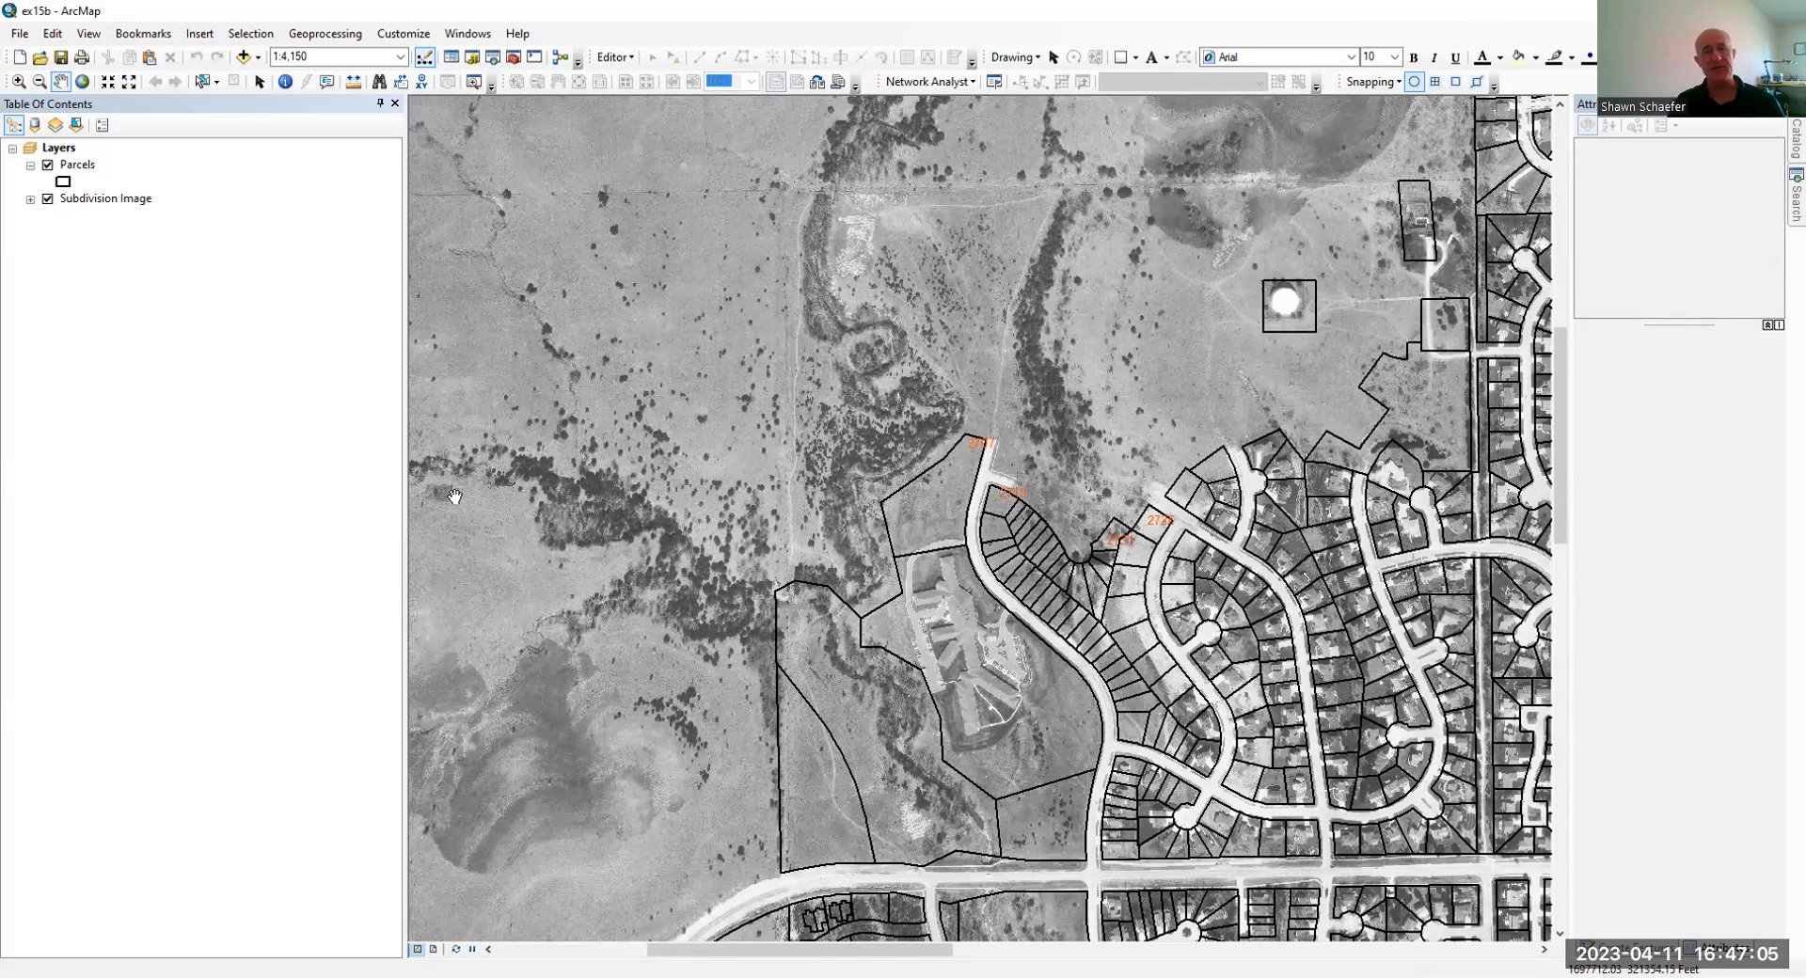
Zoom to the First Parcel Site bookmark and hide the Subdivision Image layer.
left_click(79, 169)
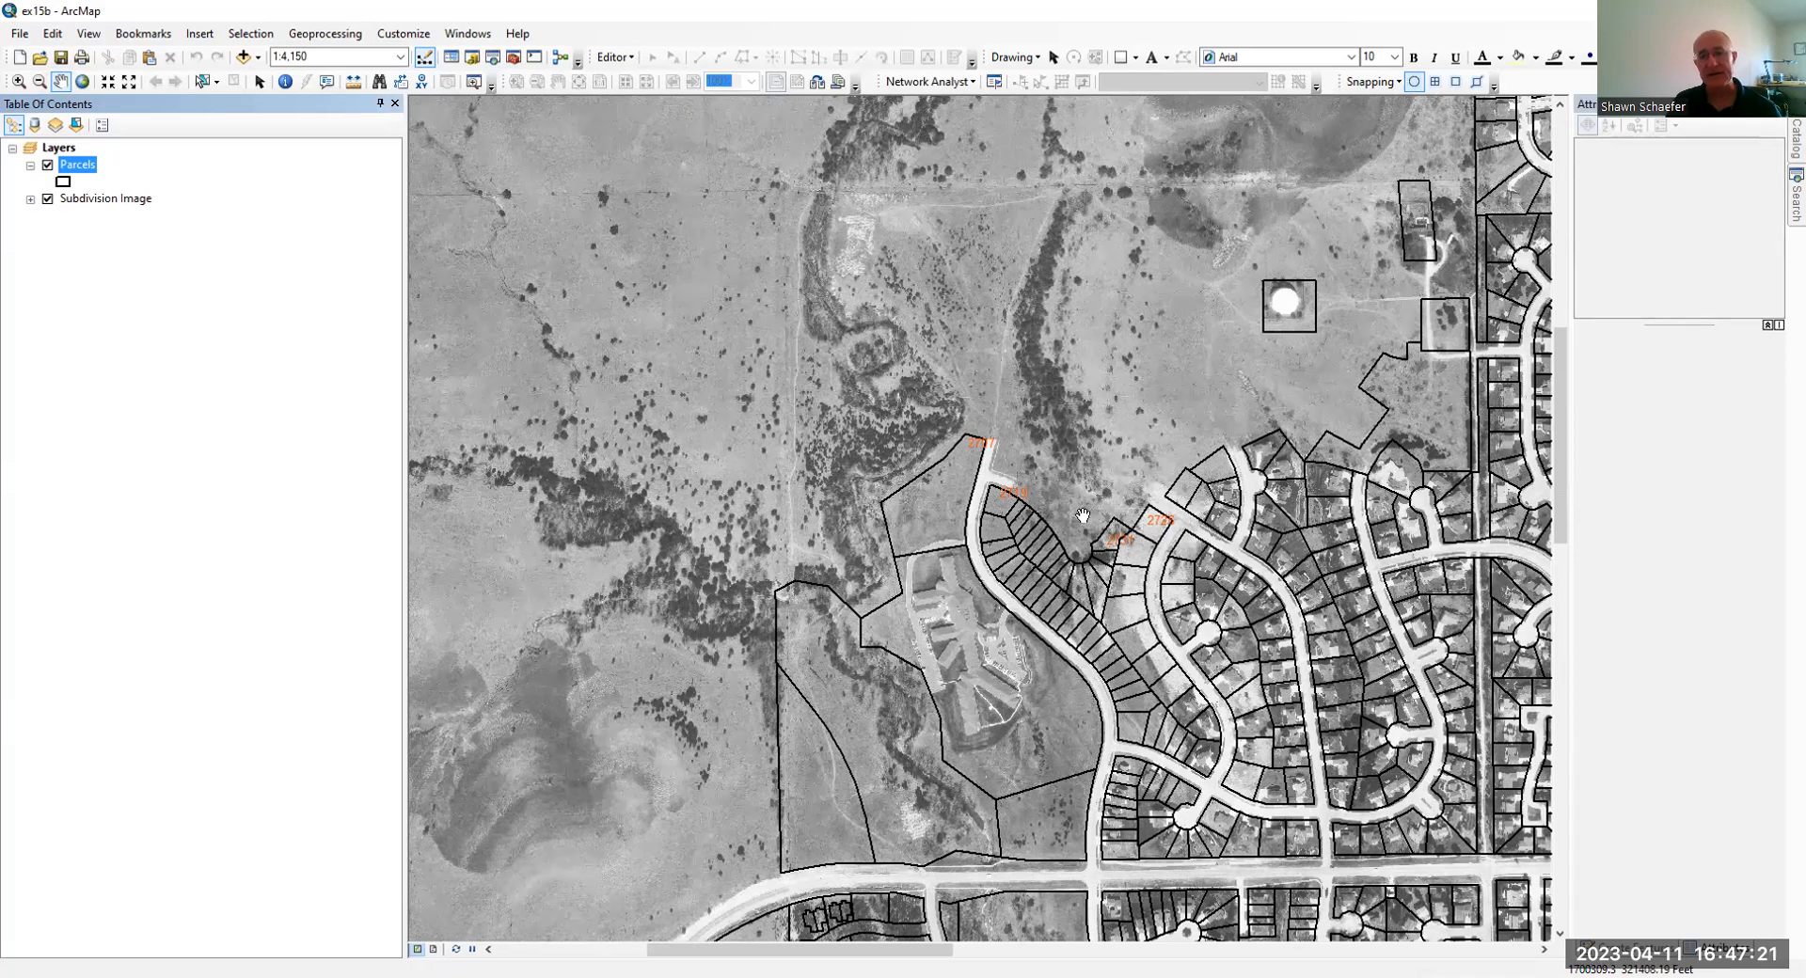
left_click(158, 36)
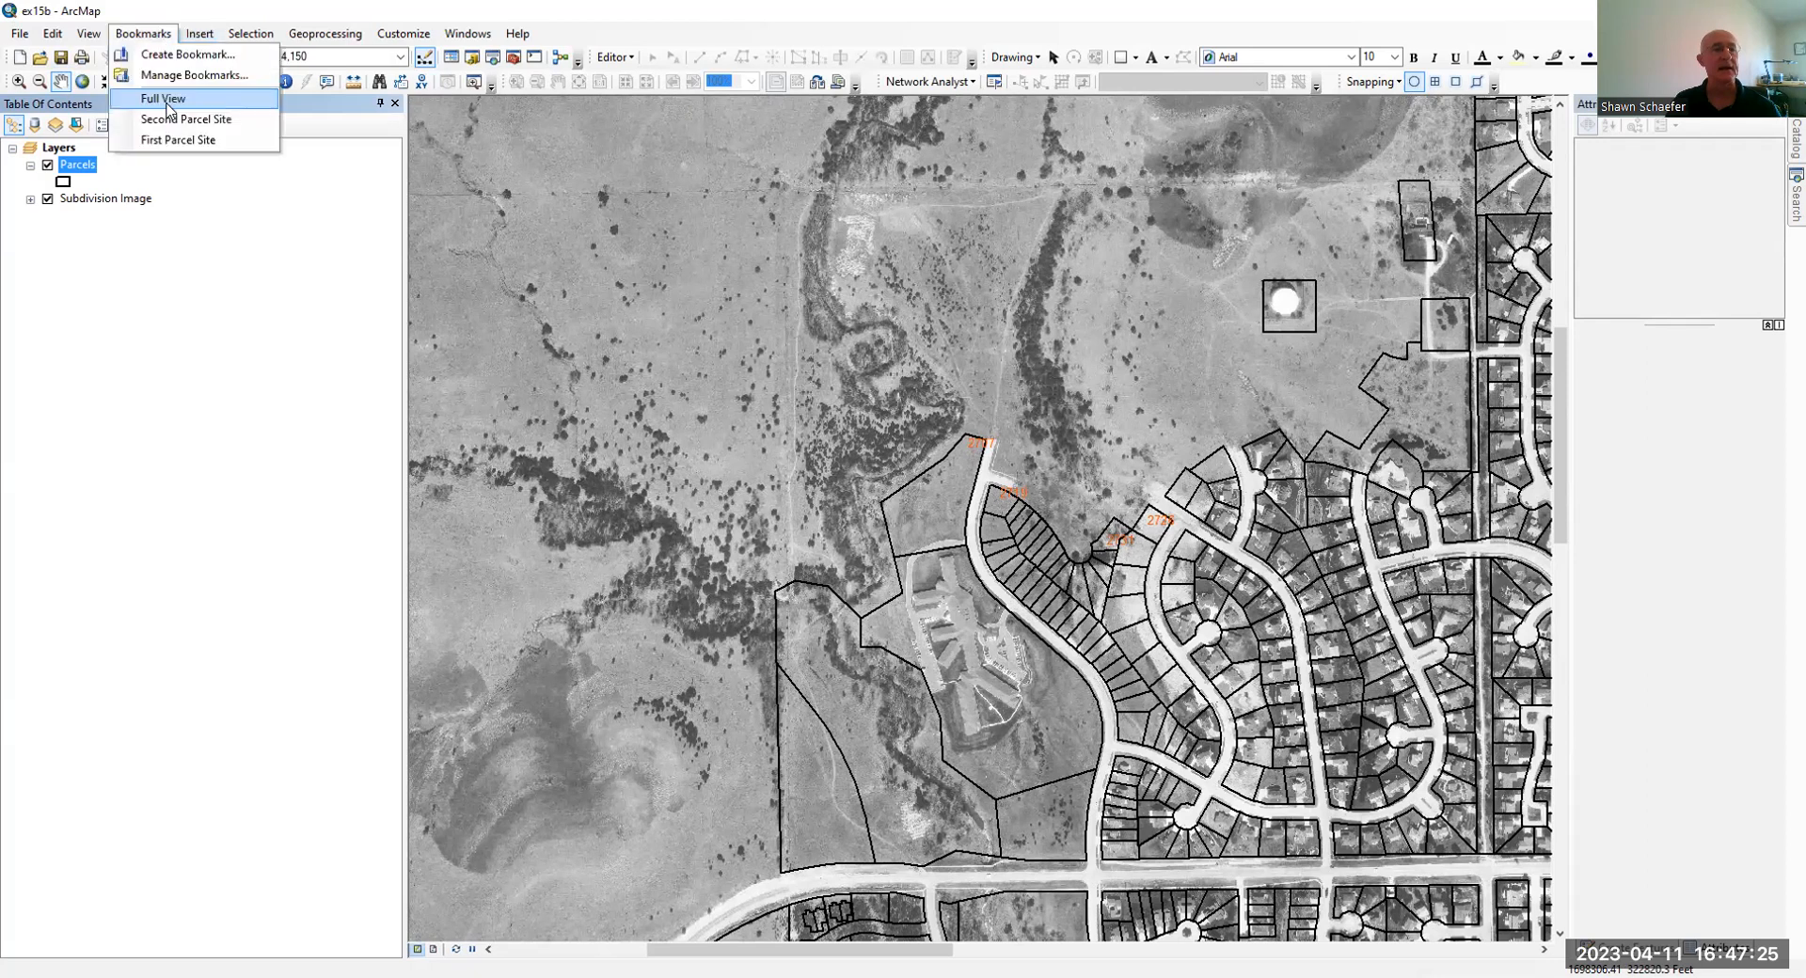
left_click(178, 140)
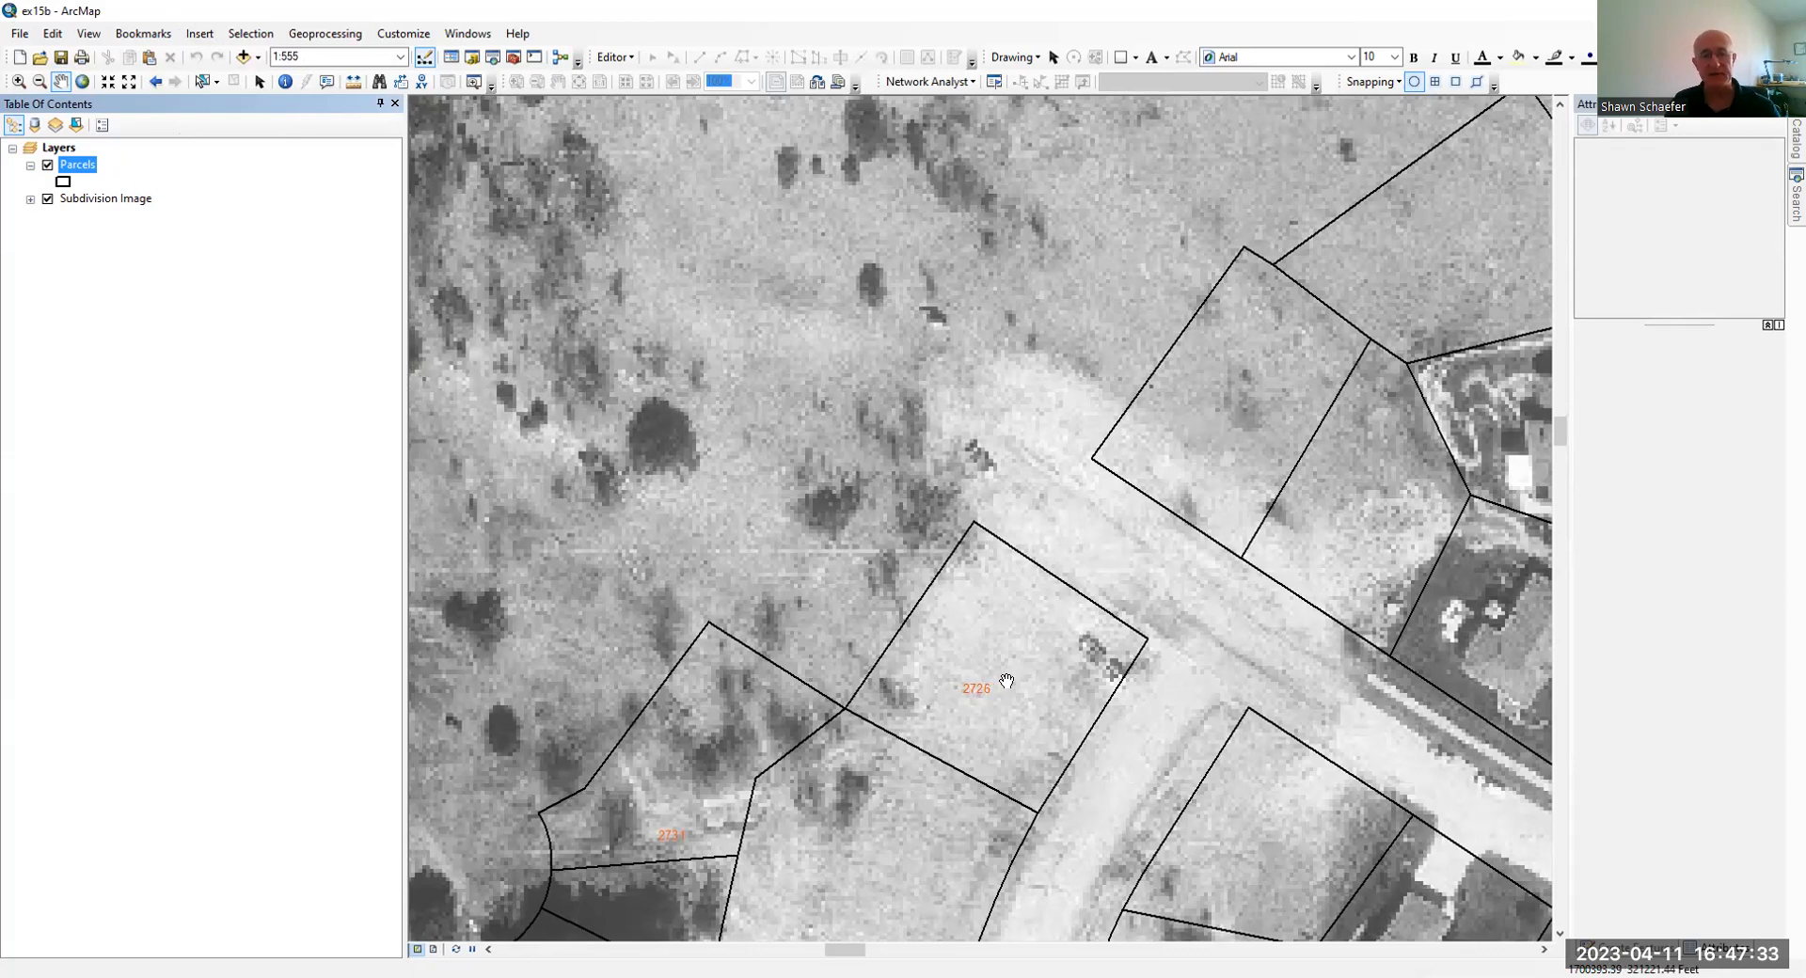
left_click(46, 200)
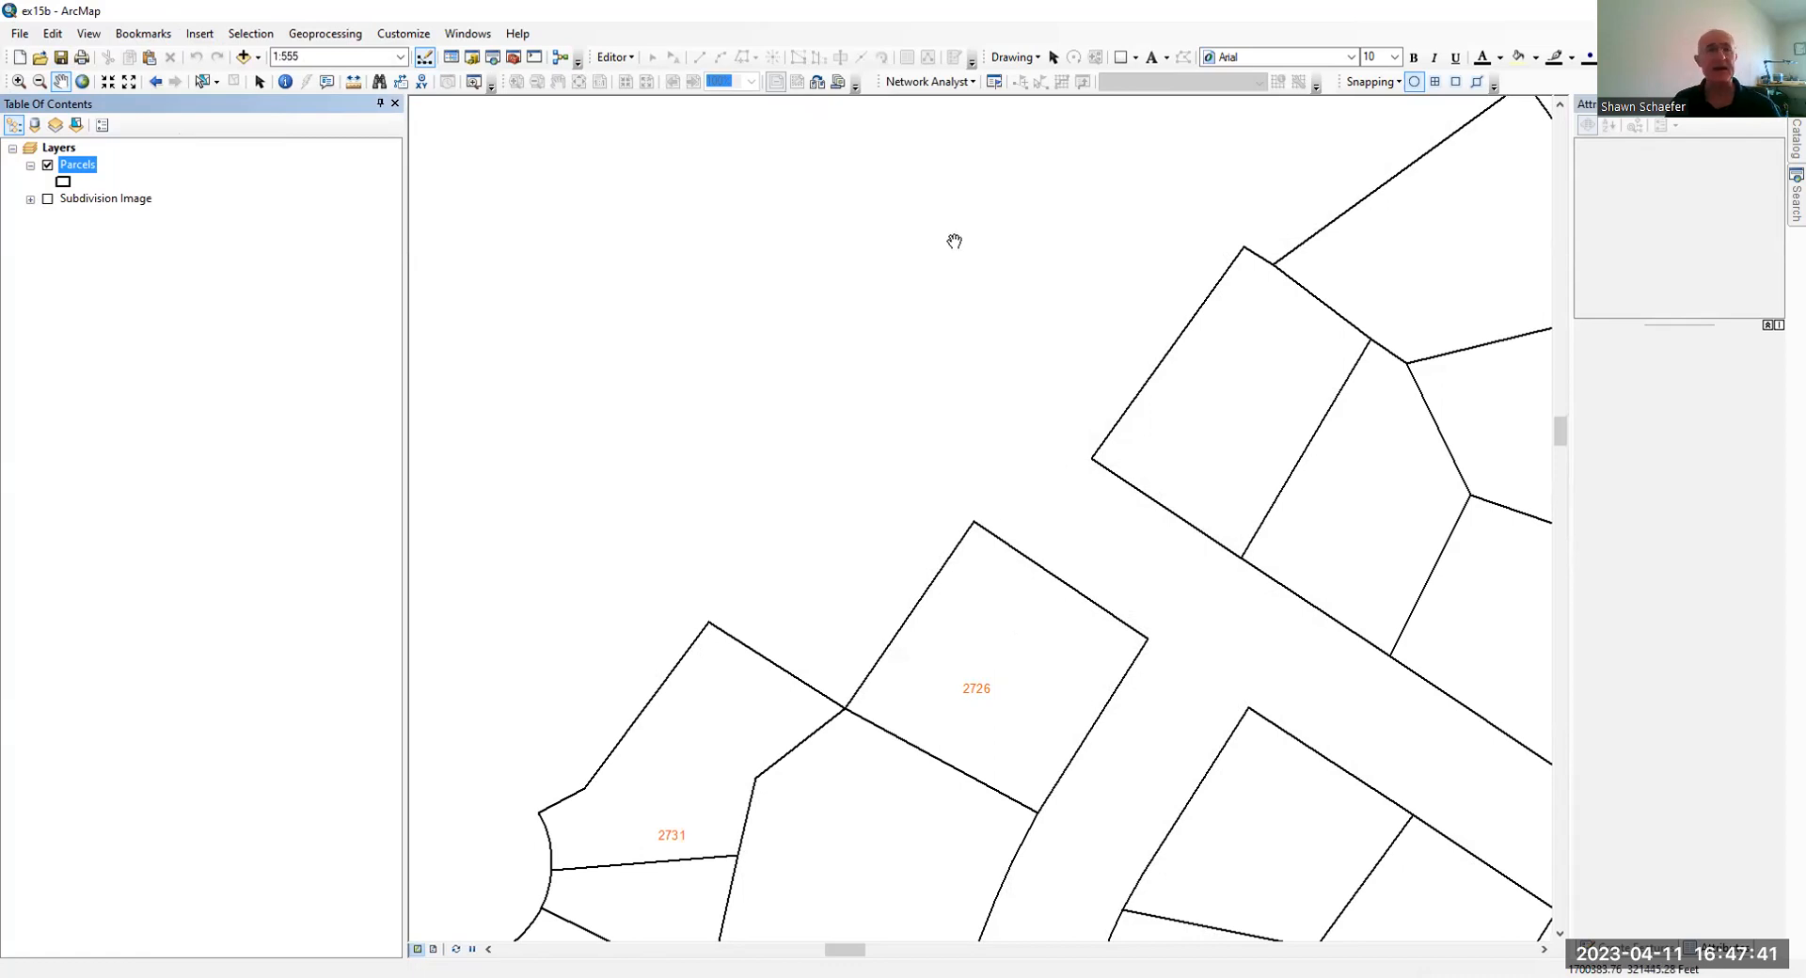
Start an edit session and choose the Auto Complete Polygon construction tool for the Parcels template.
left_click(622, 58)
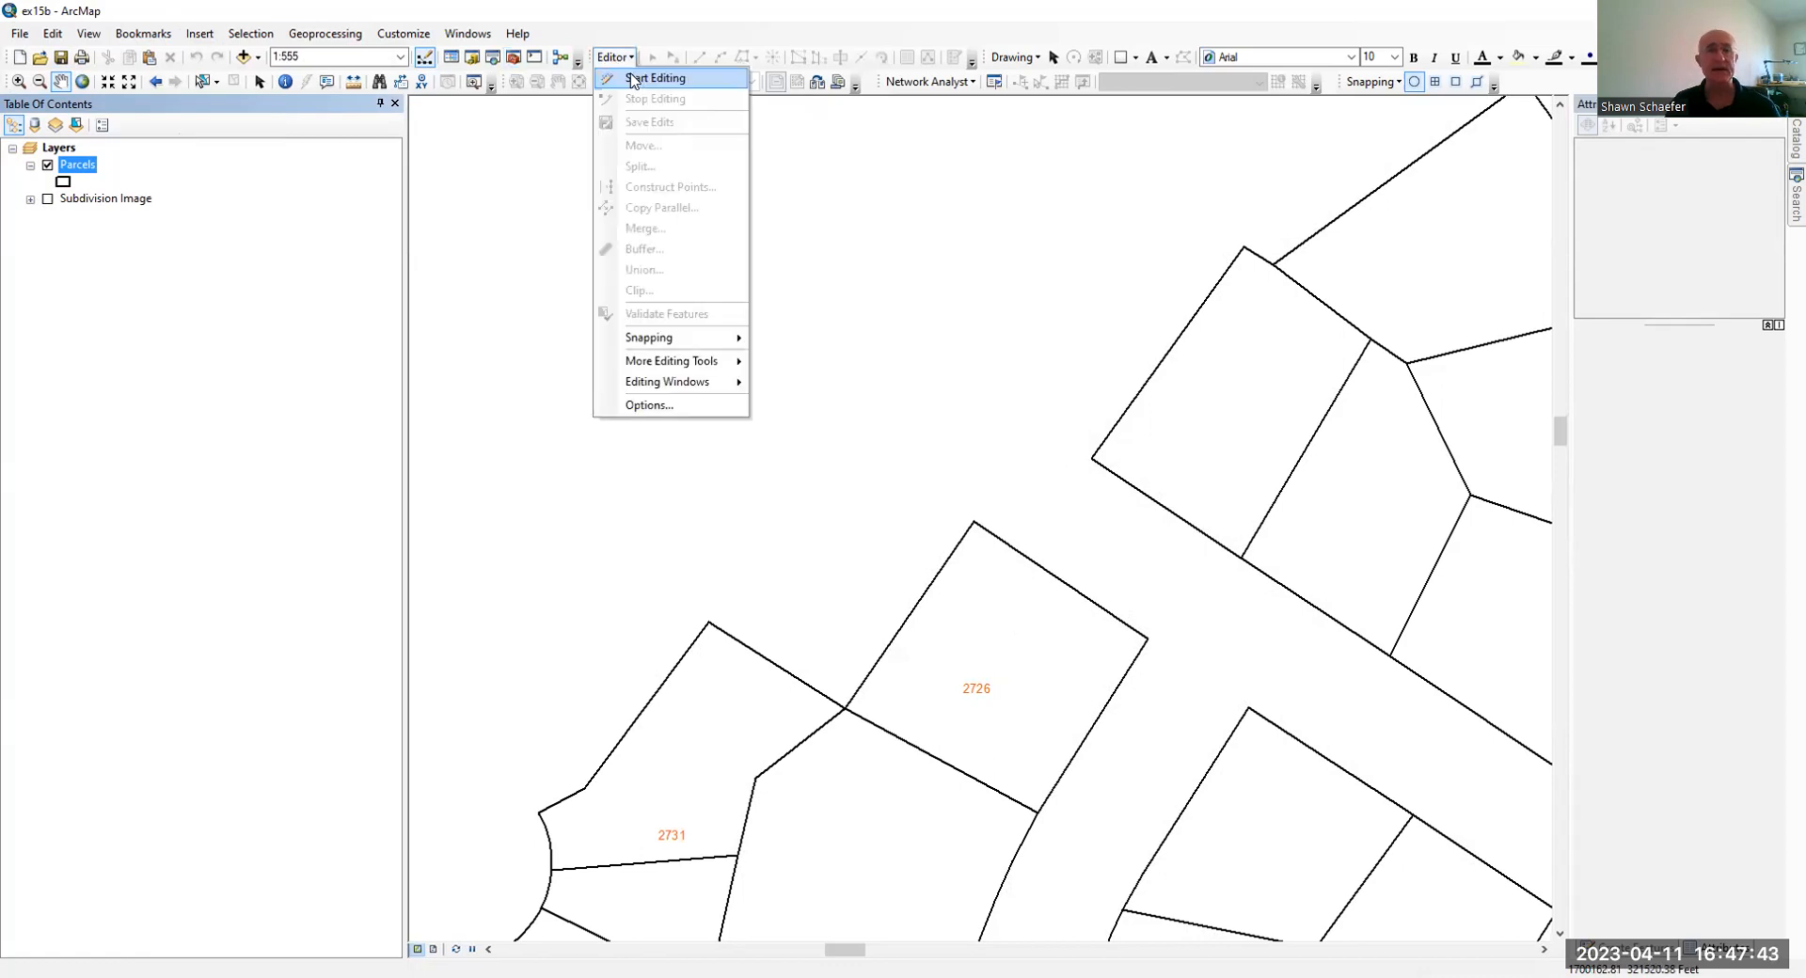
left_click(659, 71)
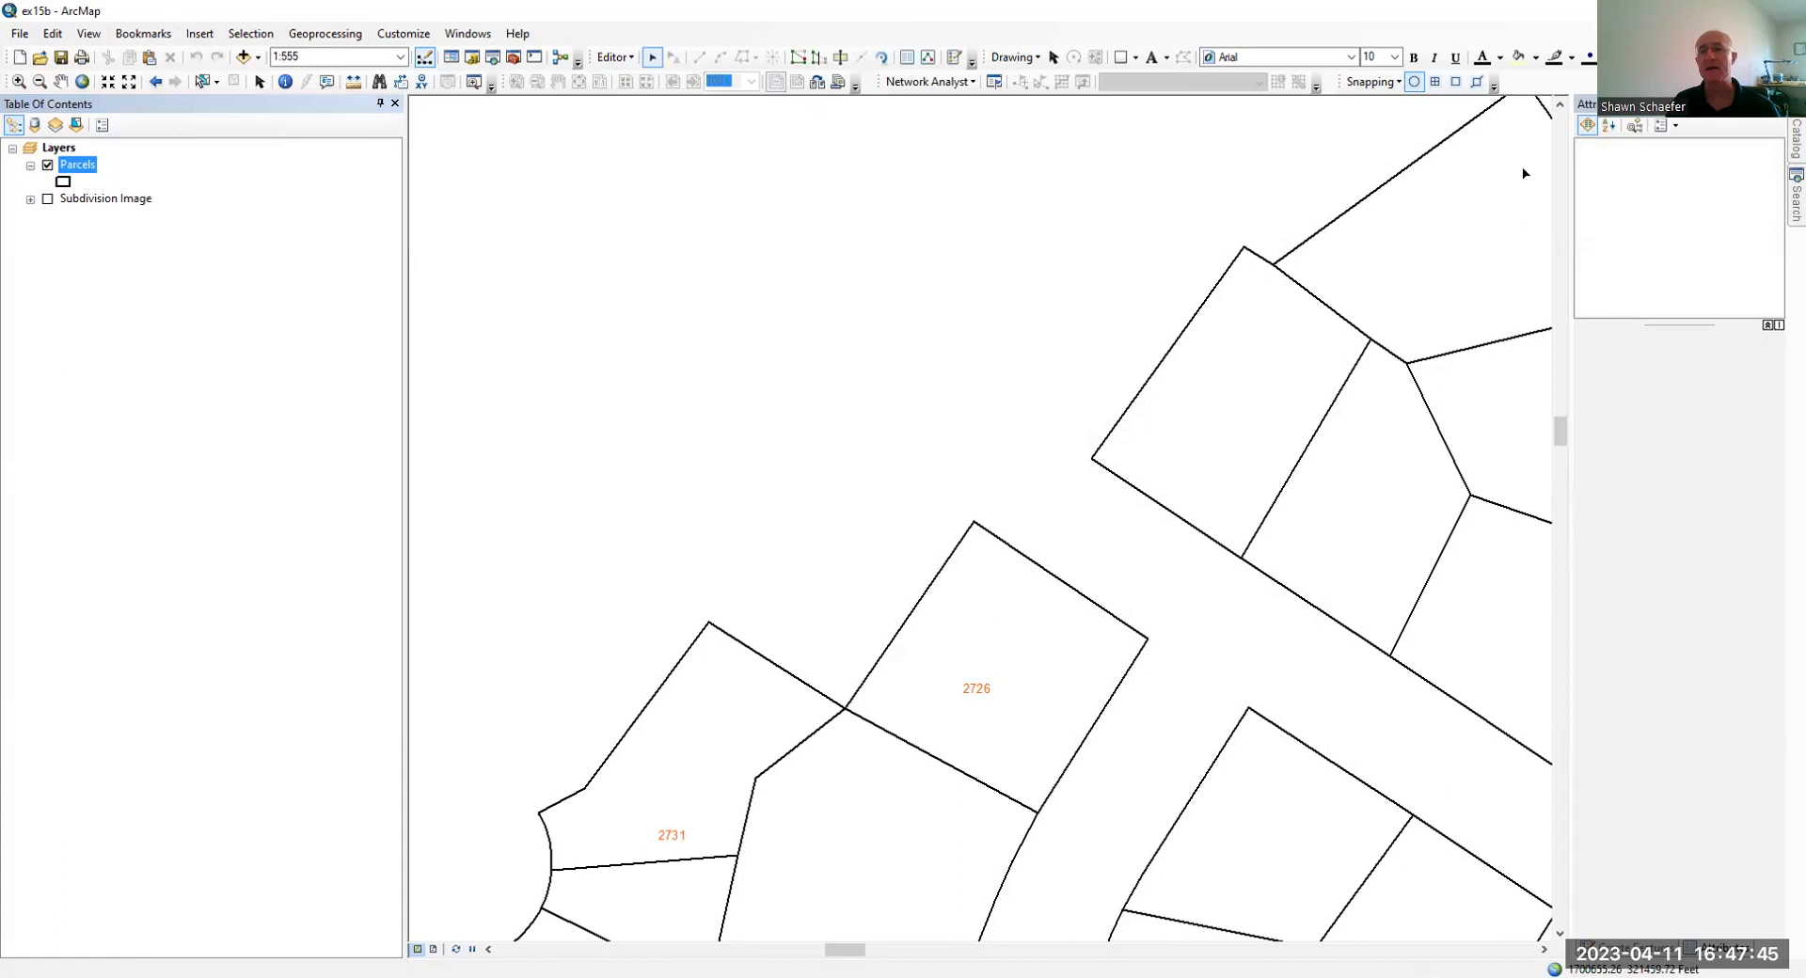
left_click(955, 59)
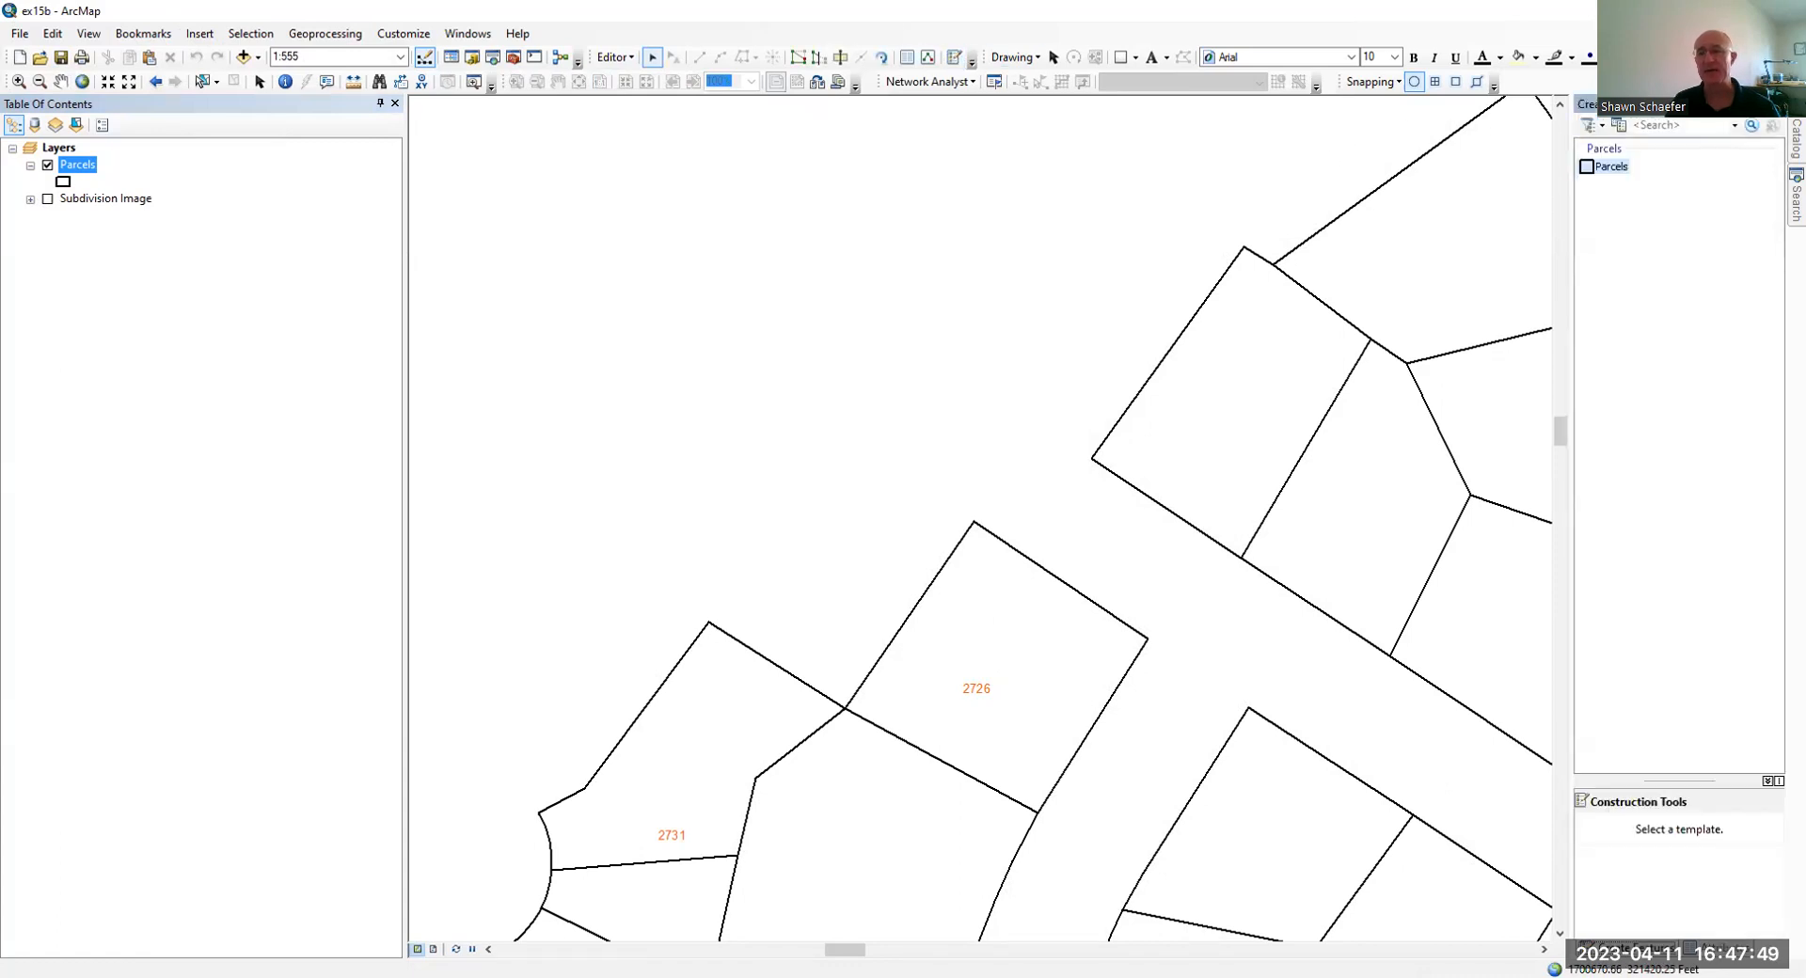
left_click(1609, 167)
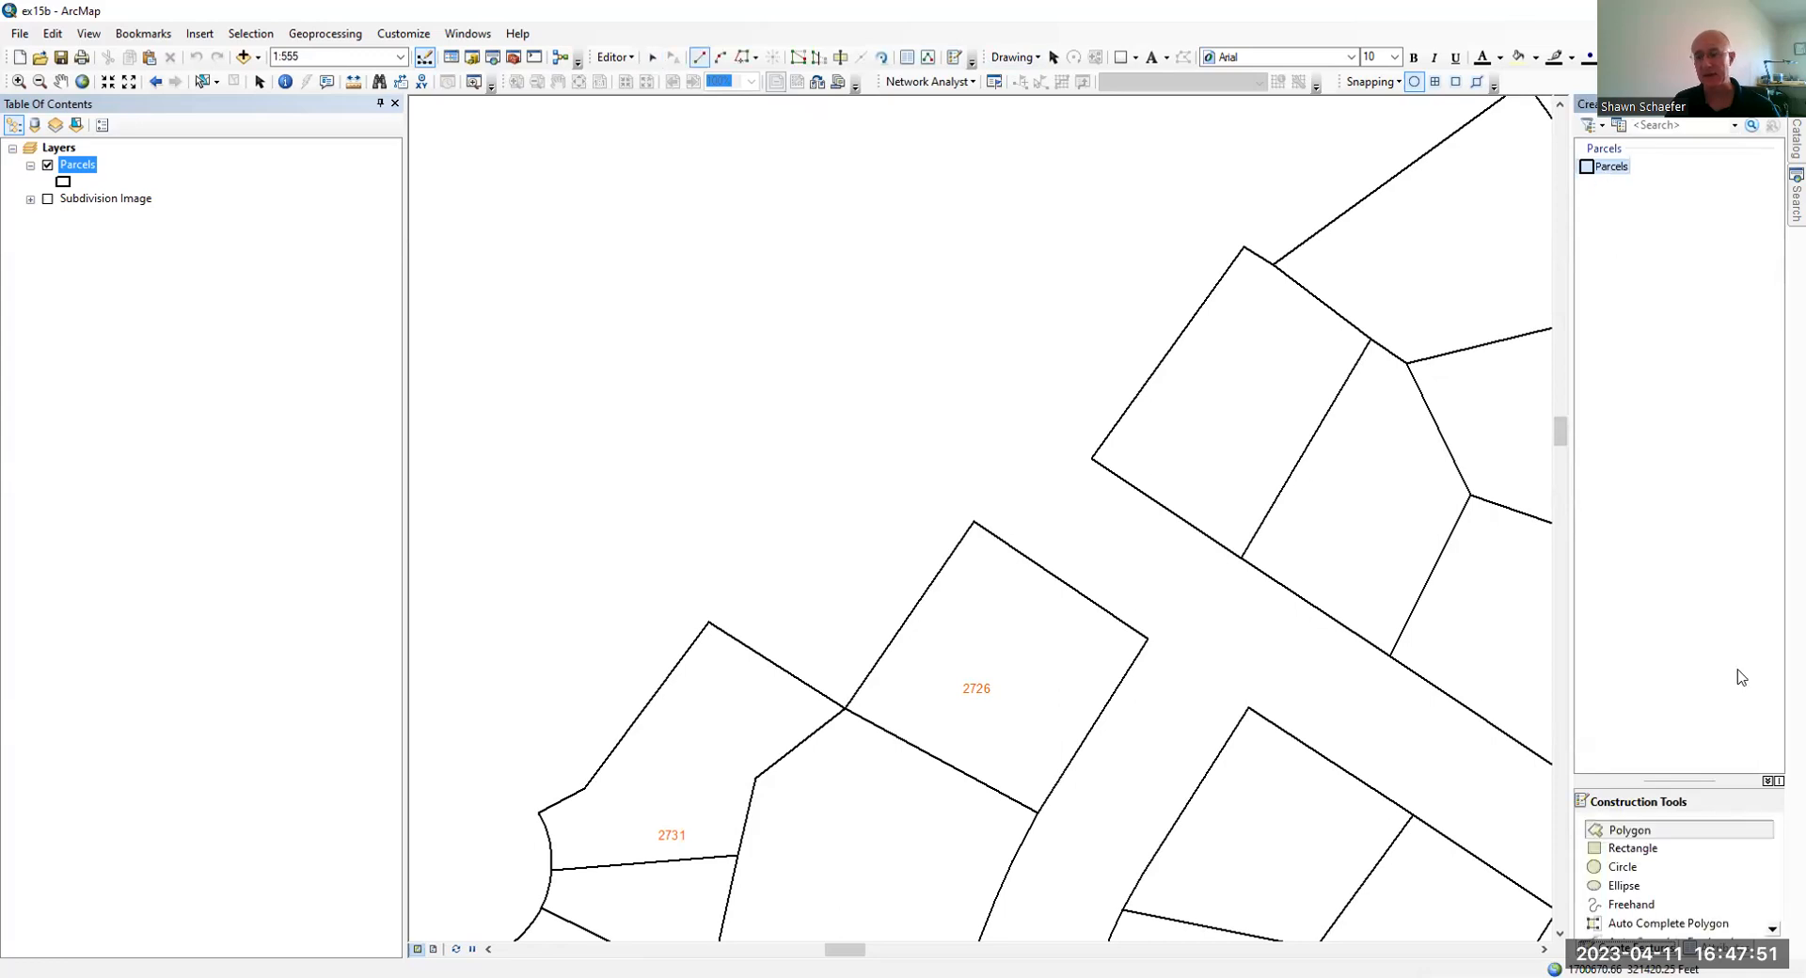
left_click(1689, 924)
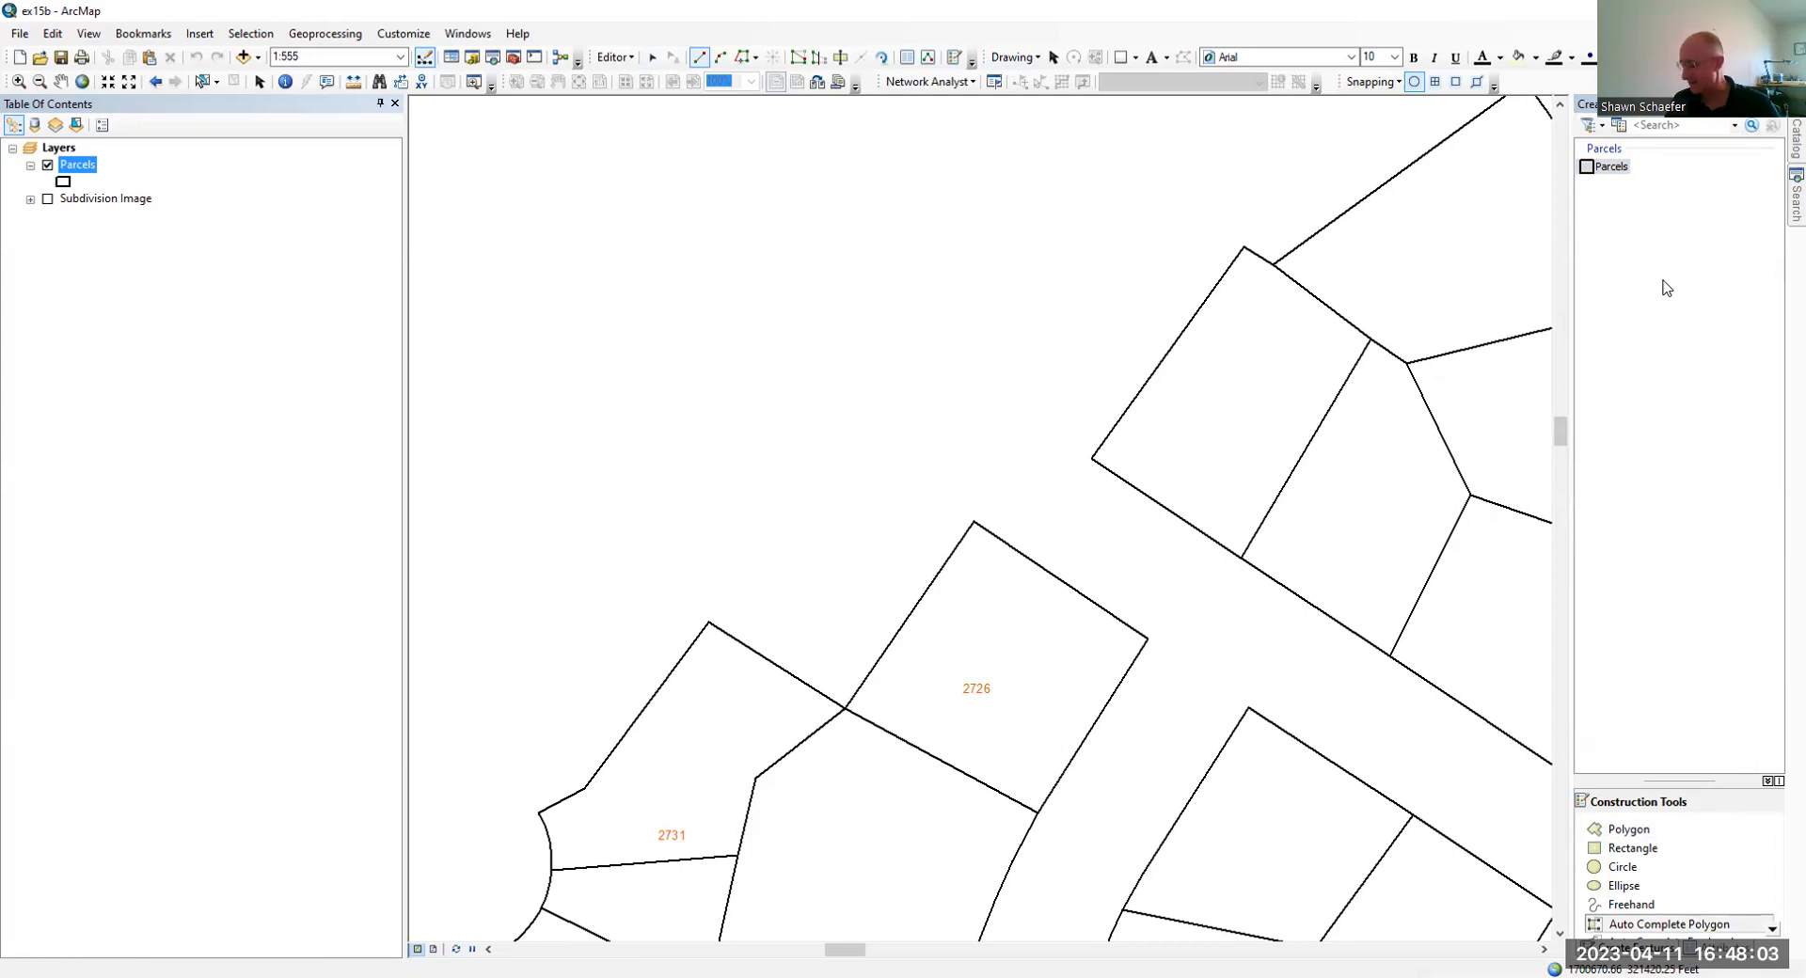
With vertex instead of point snapping, start a parcel at the top corner of parcel 2731 and constrain its first segment parallel to that parcel's northwest edge.
left_click(1455, 81)
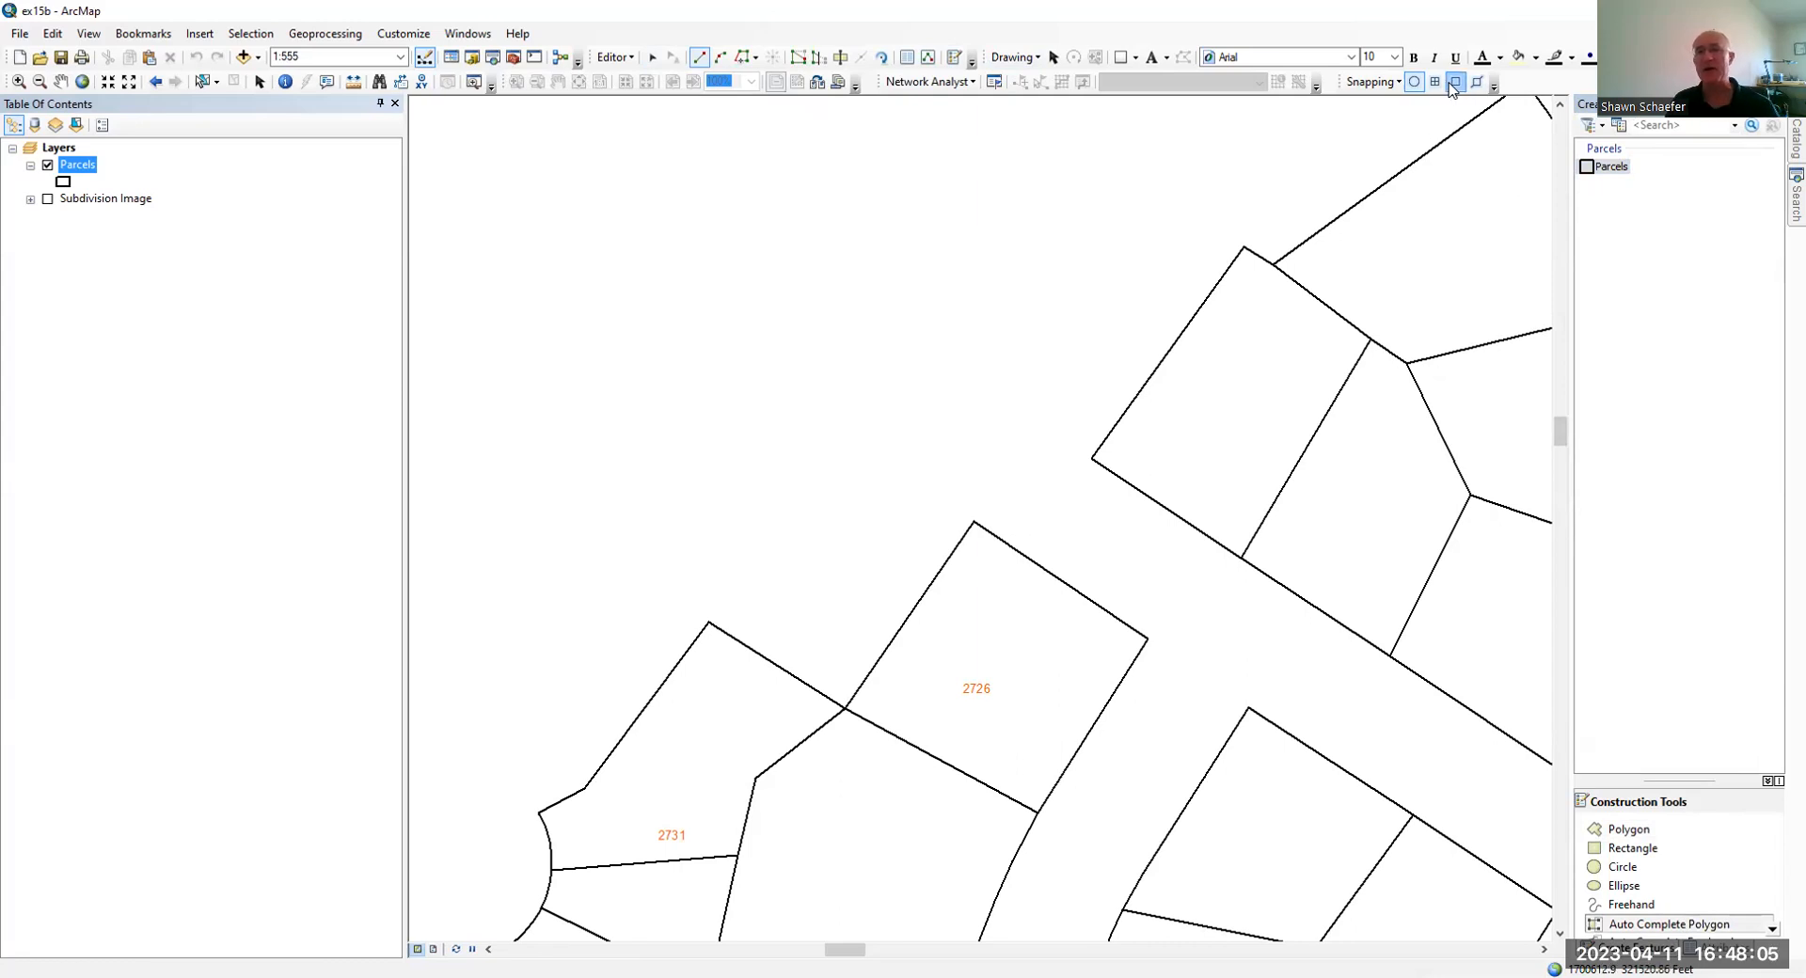
left_click(1414, 81)
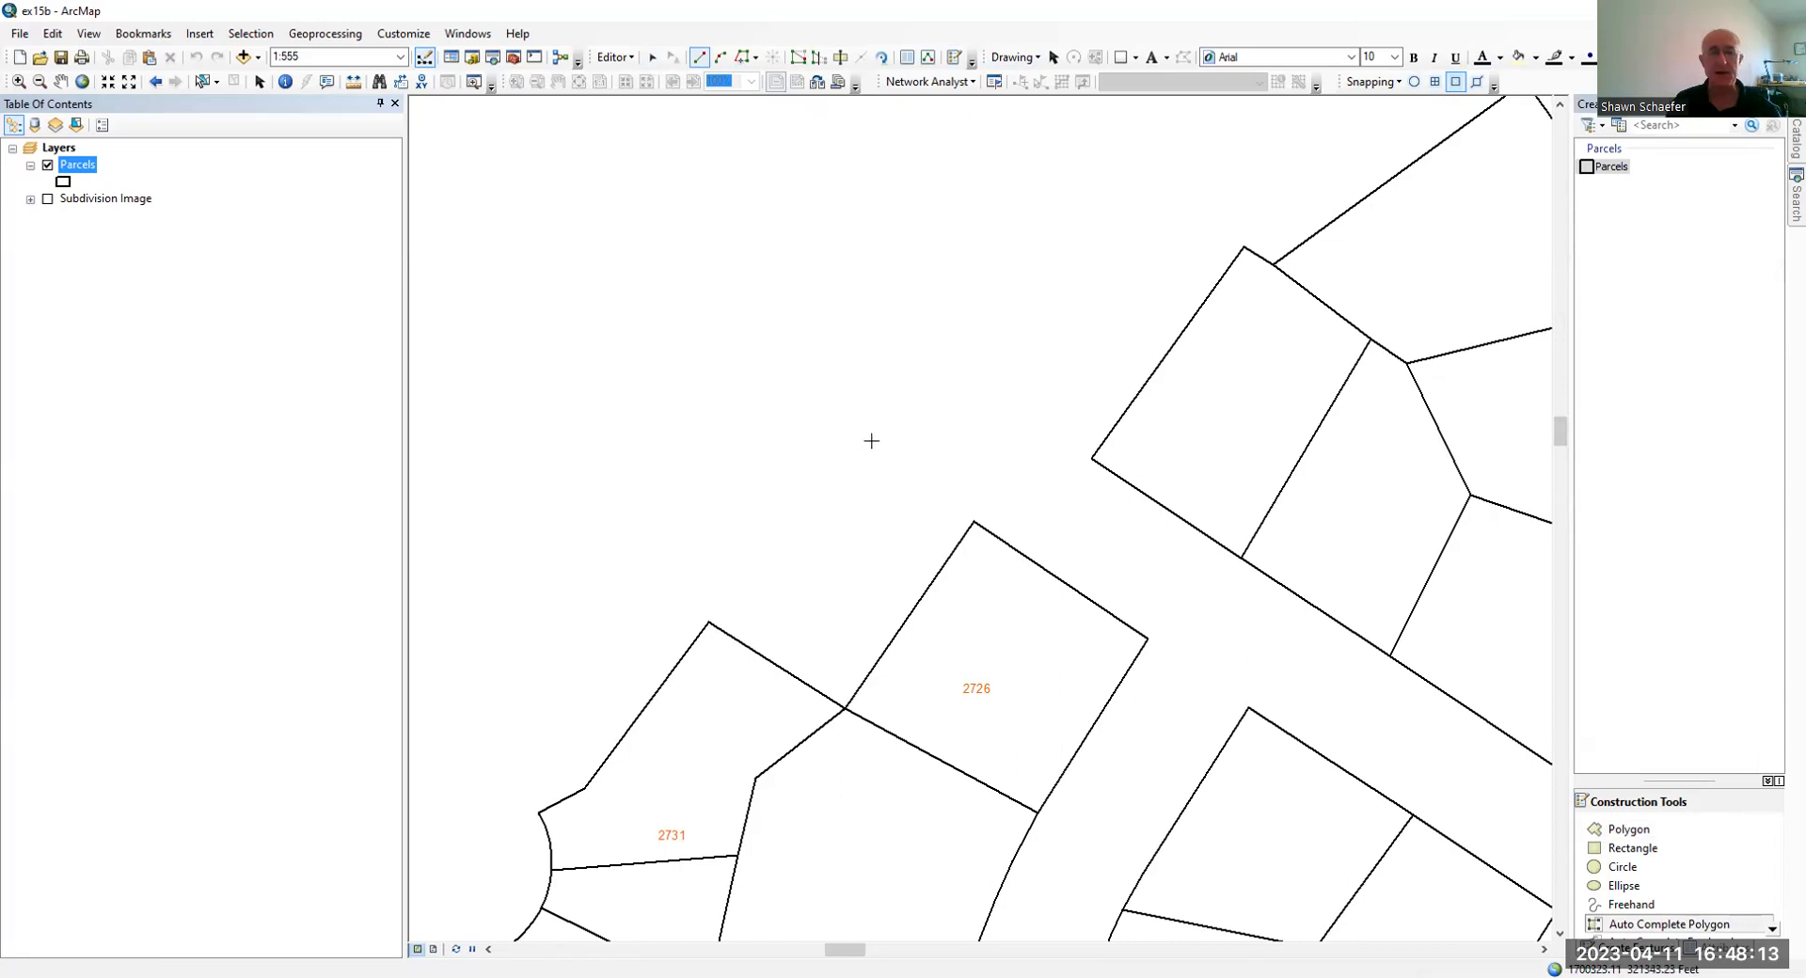
left_click(710, 623)
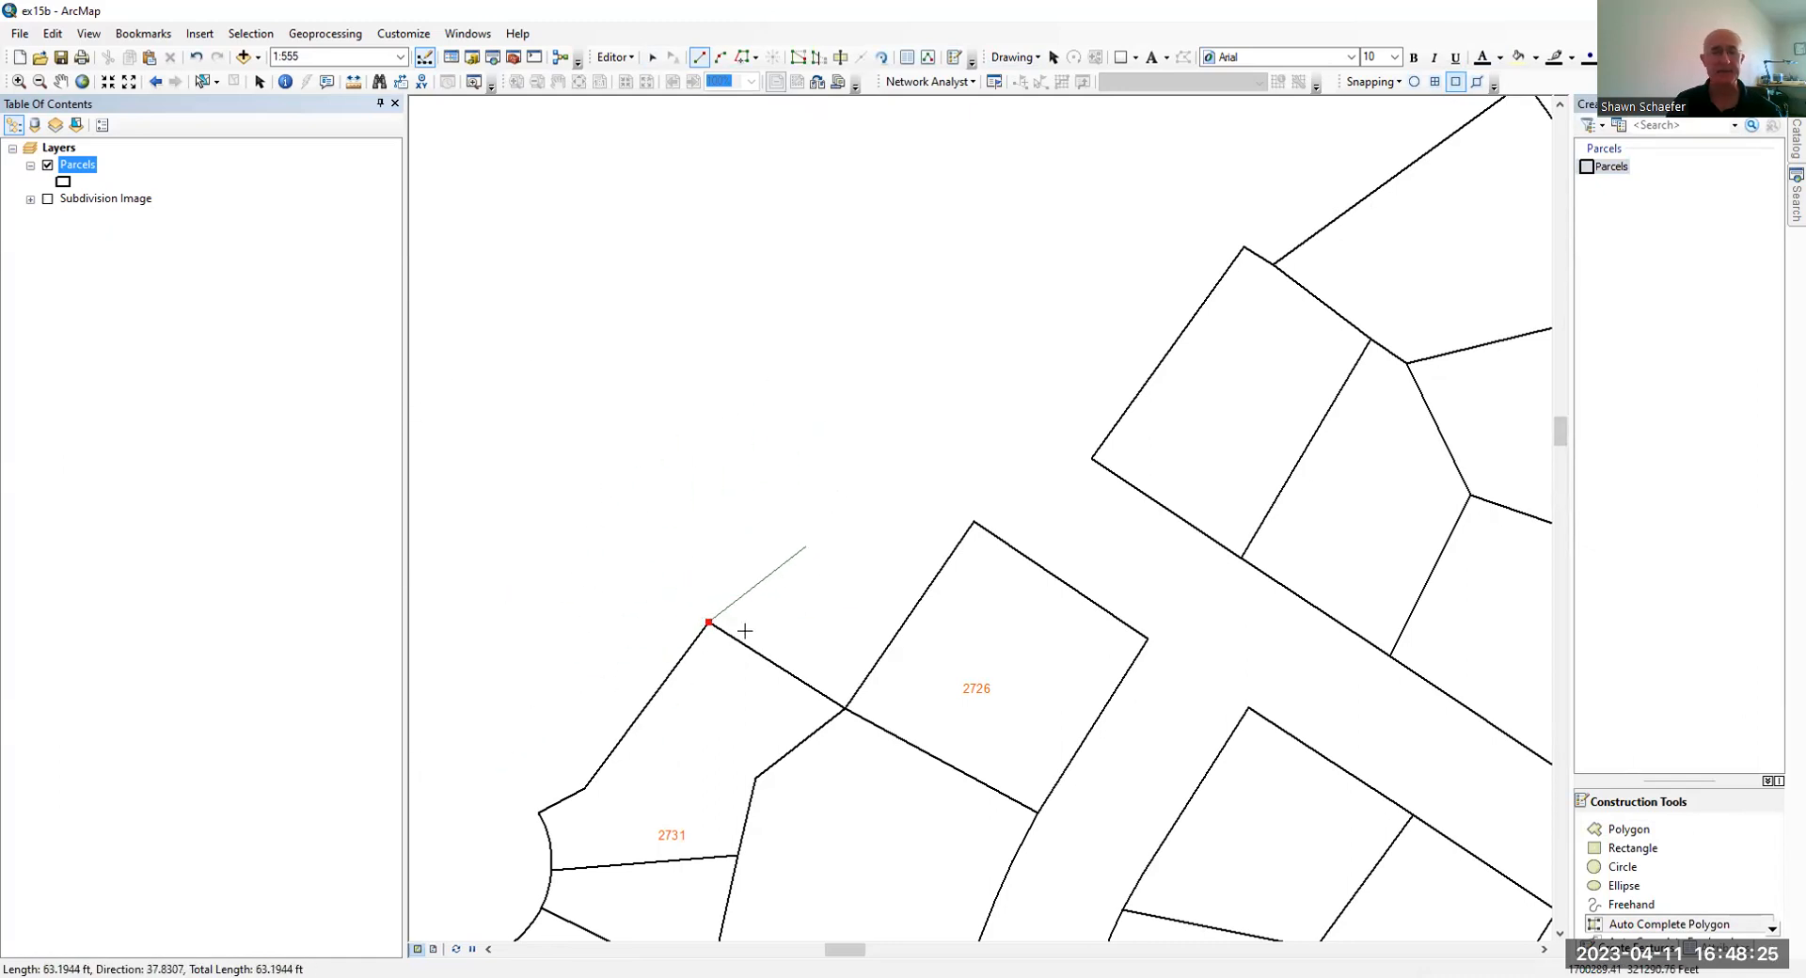
right_click(635, 716)
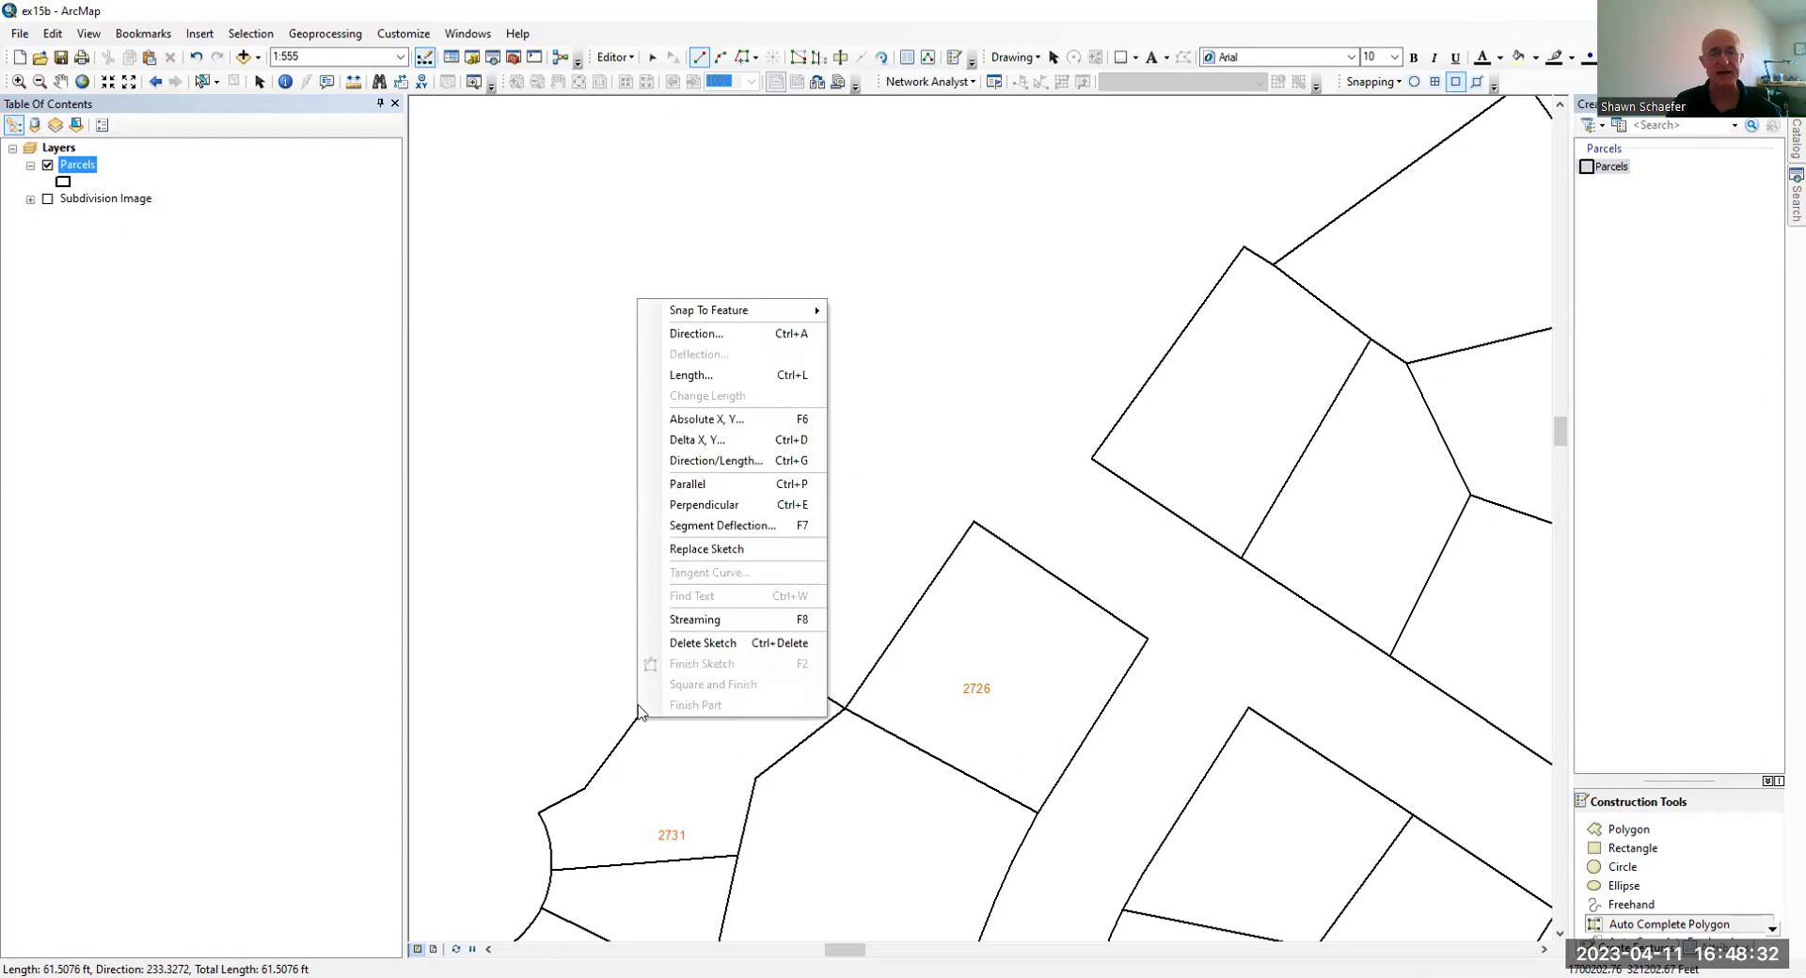
left_click(692, 484)
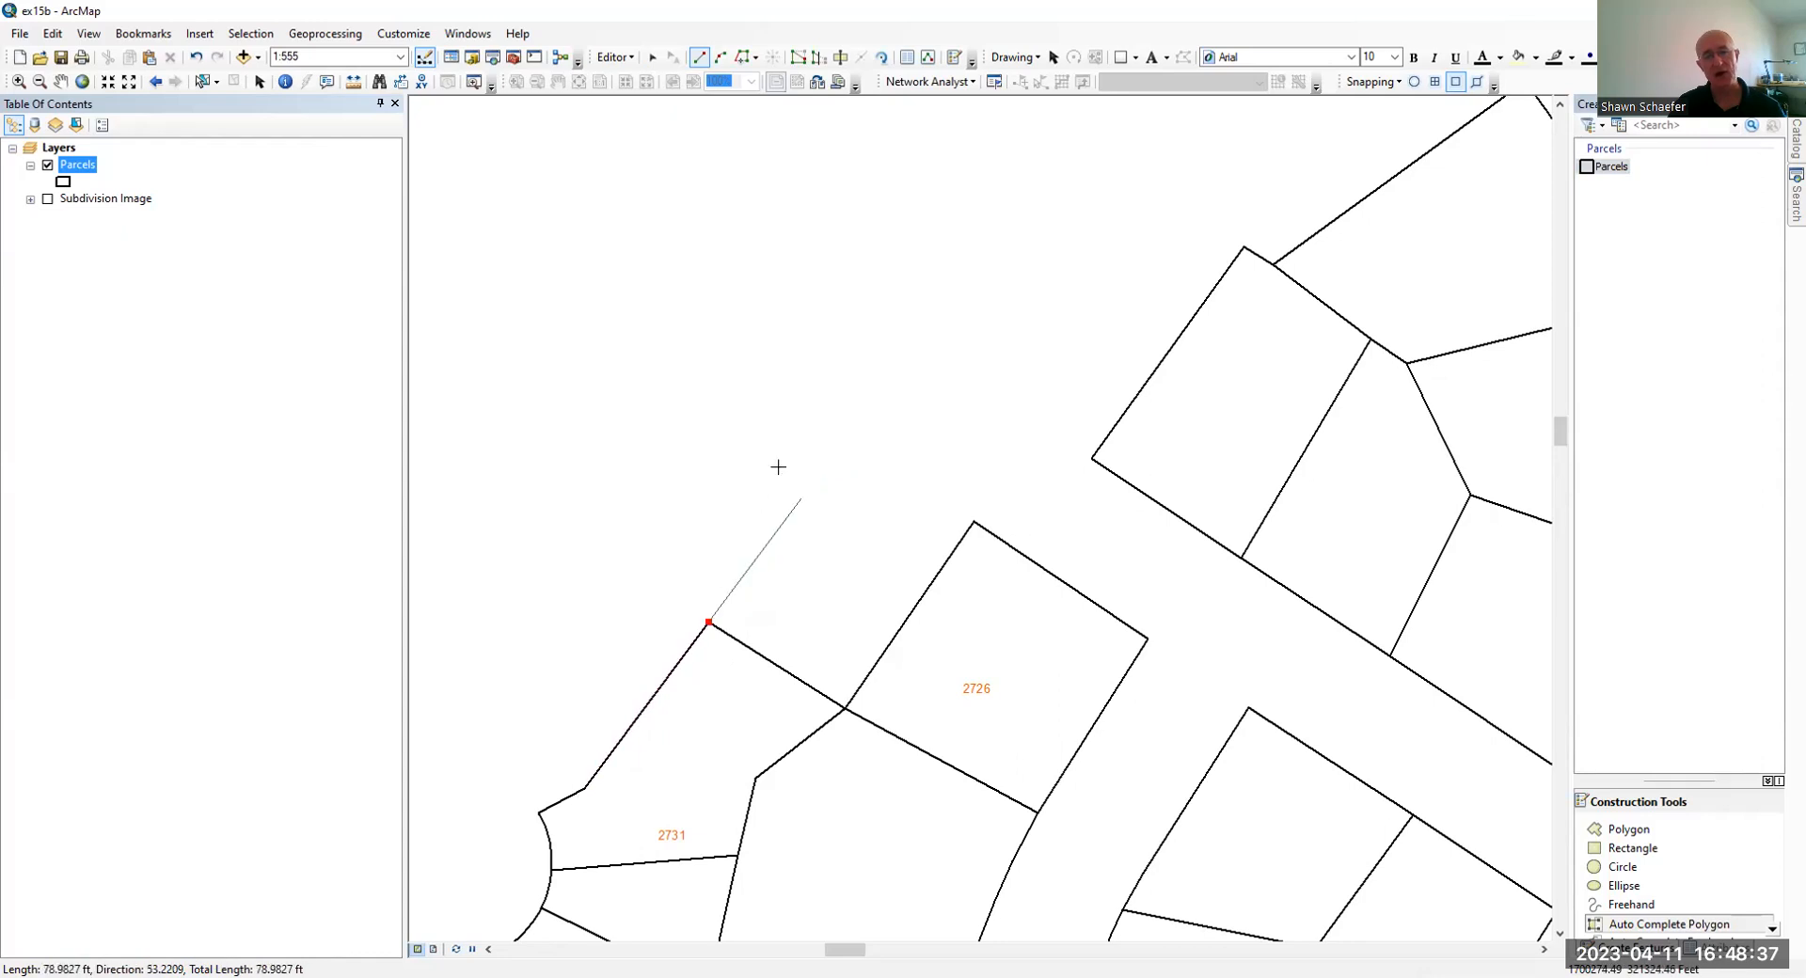
Set the parallel segment's length to 117 ft, finish the new parcel at the top corner of parcel 2726, and clear the selection.
right_click(867, 344)
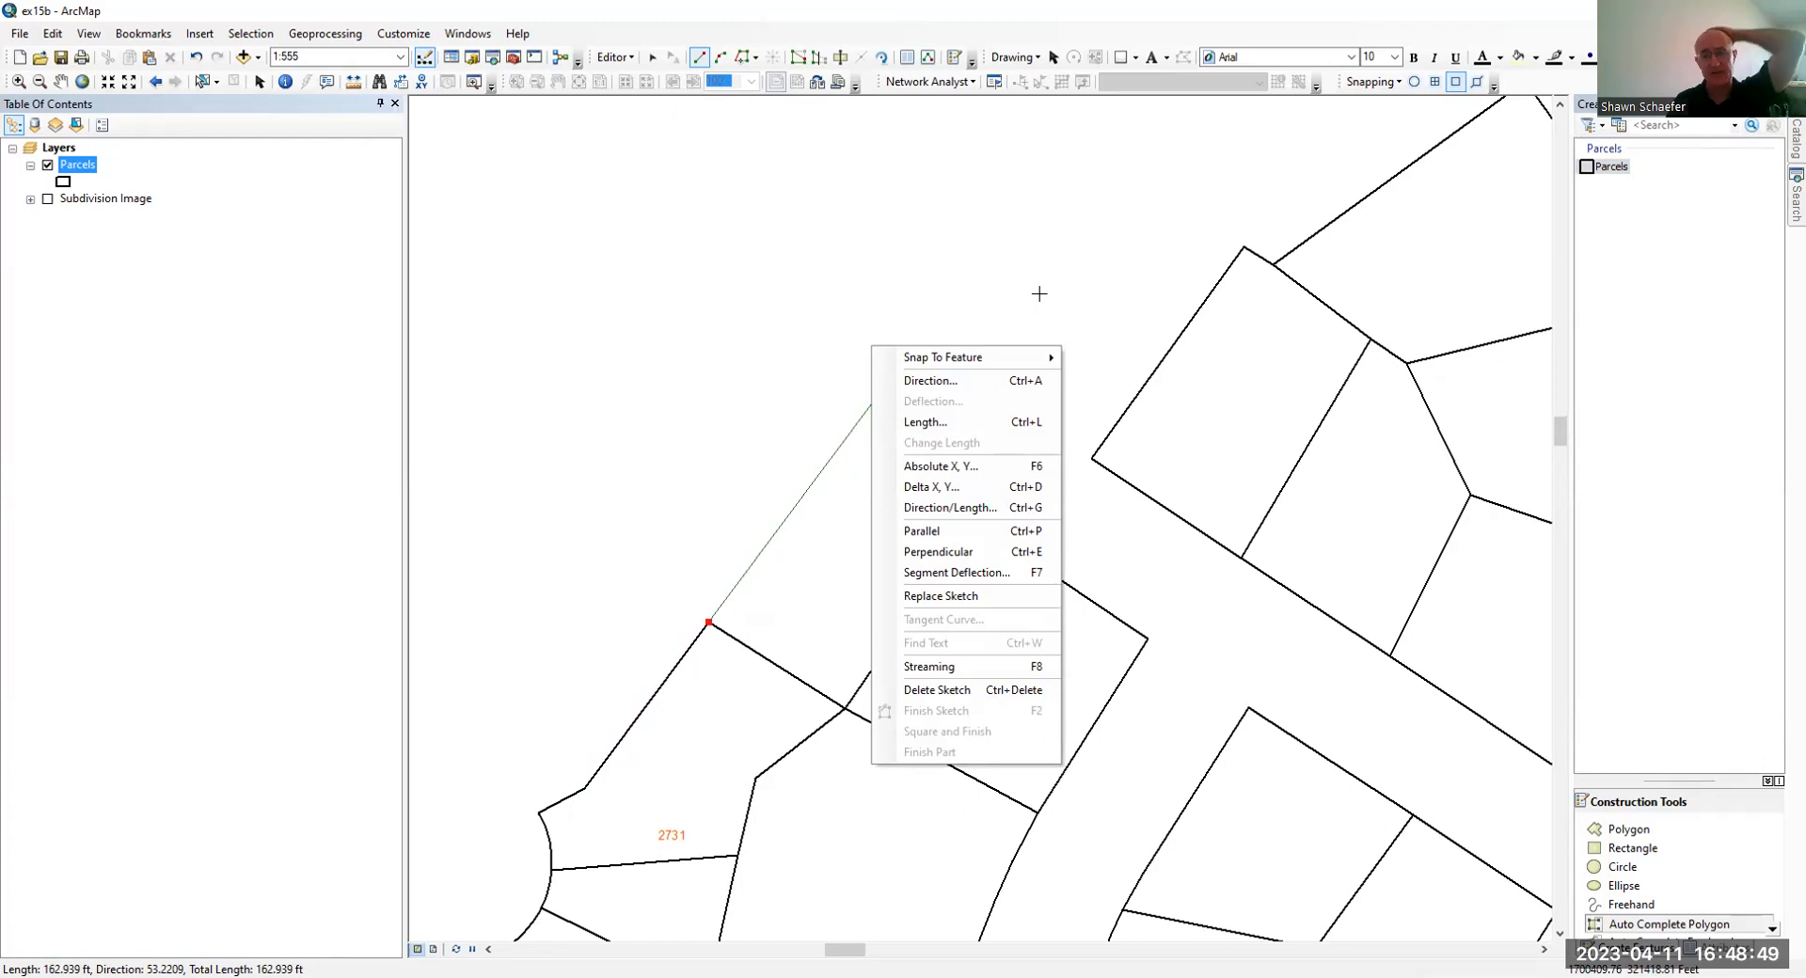
left_click(975, 423)
type("117")
key("Return")
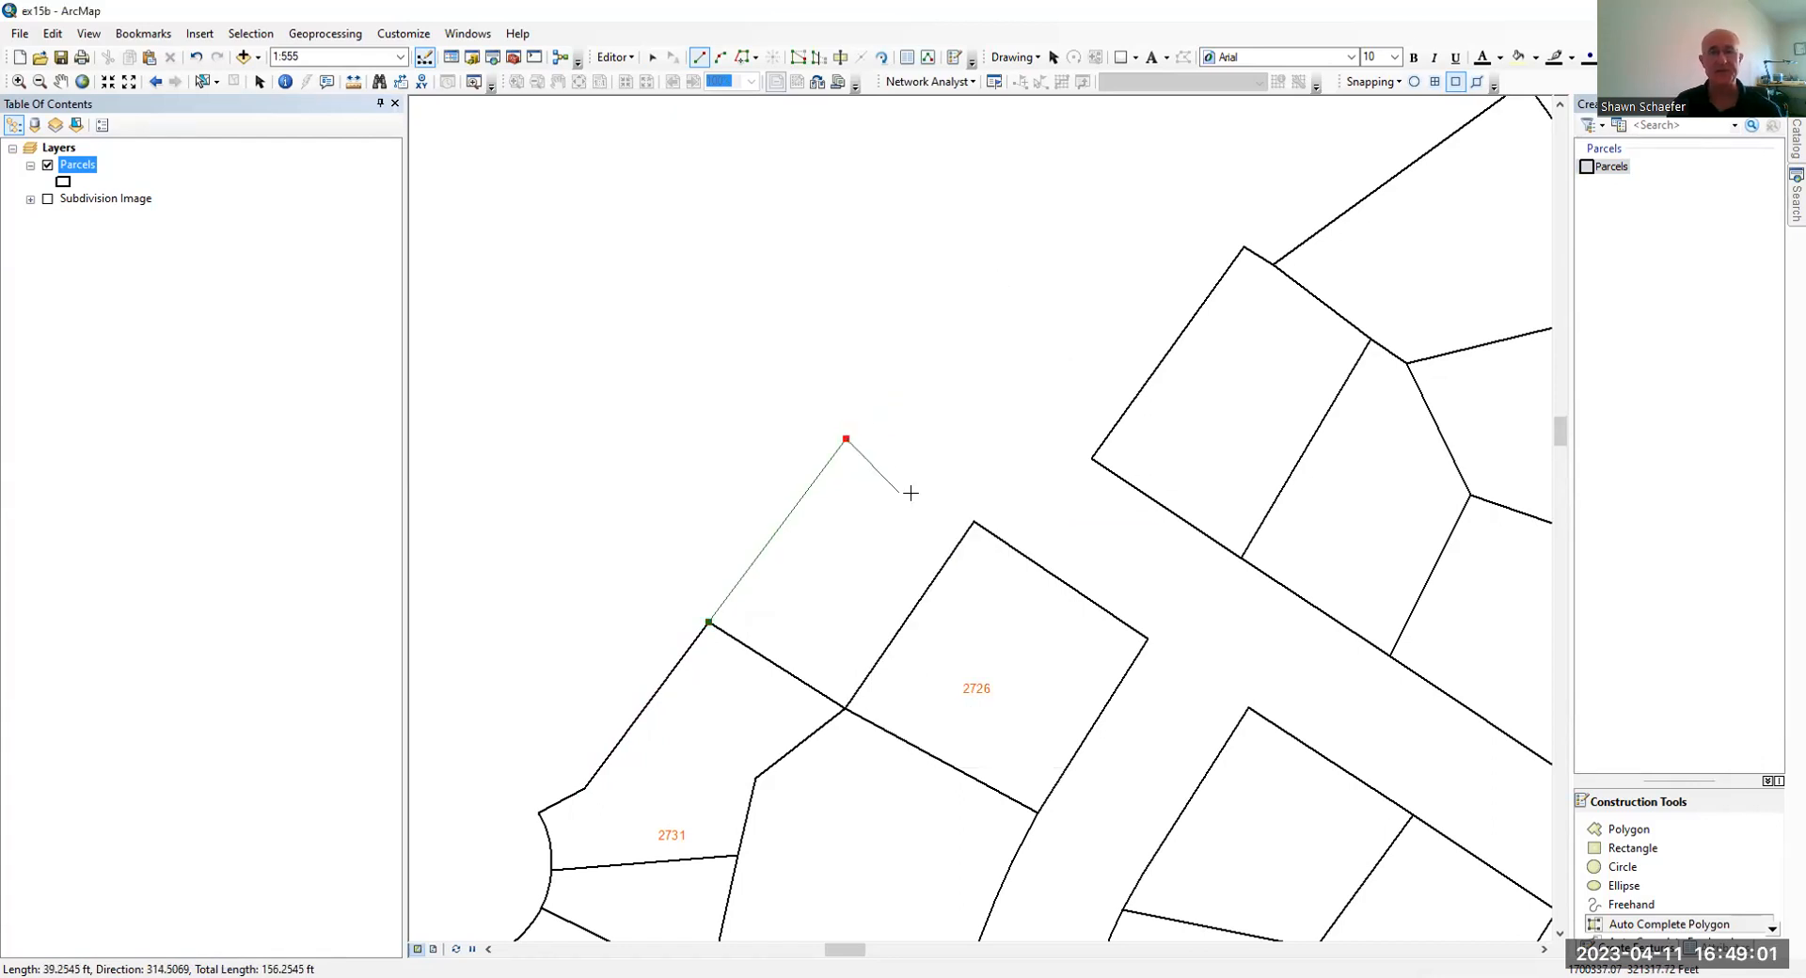
double_click(975, 523)
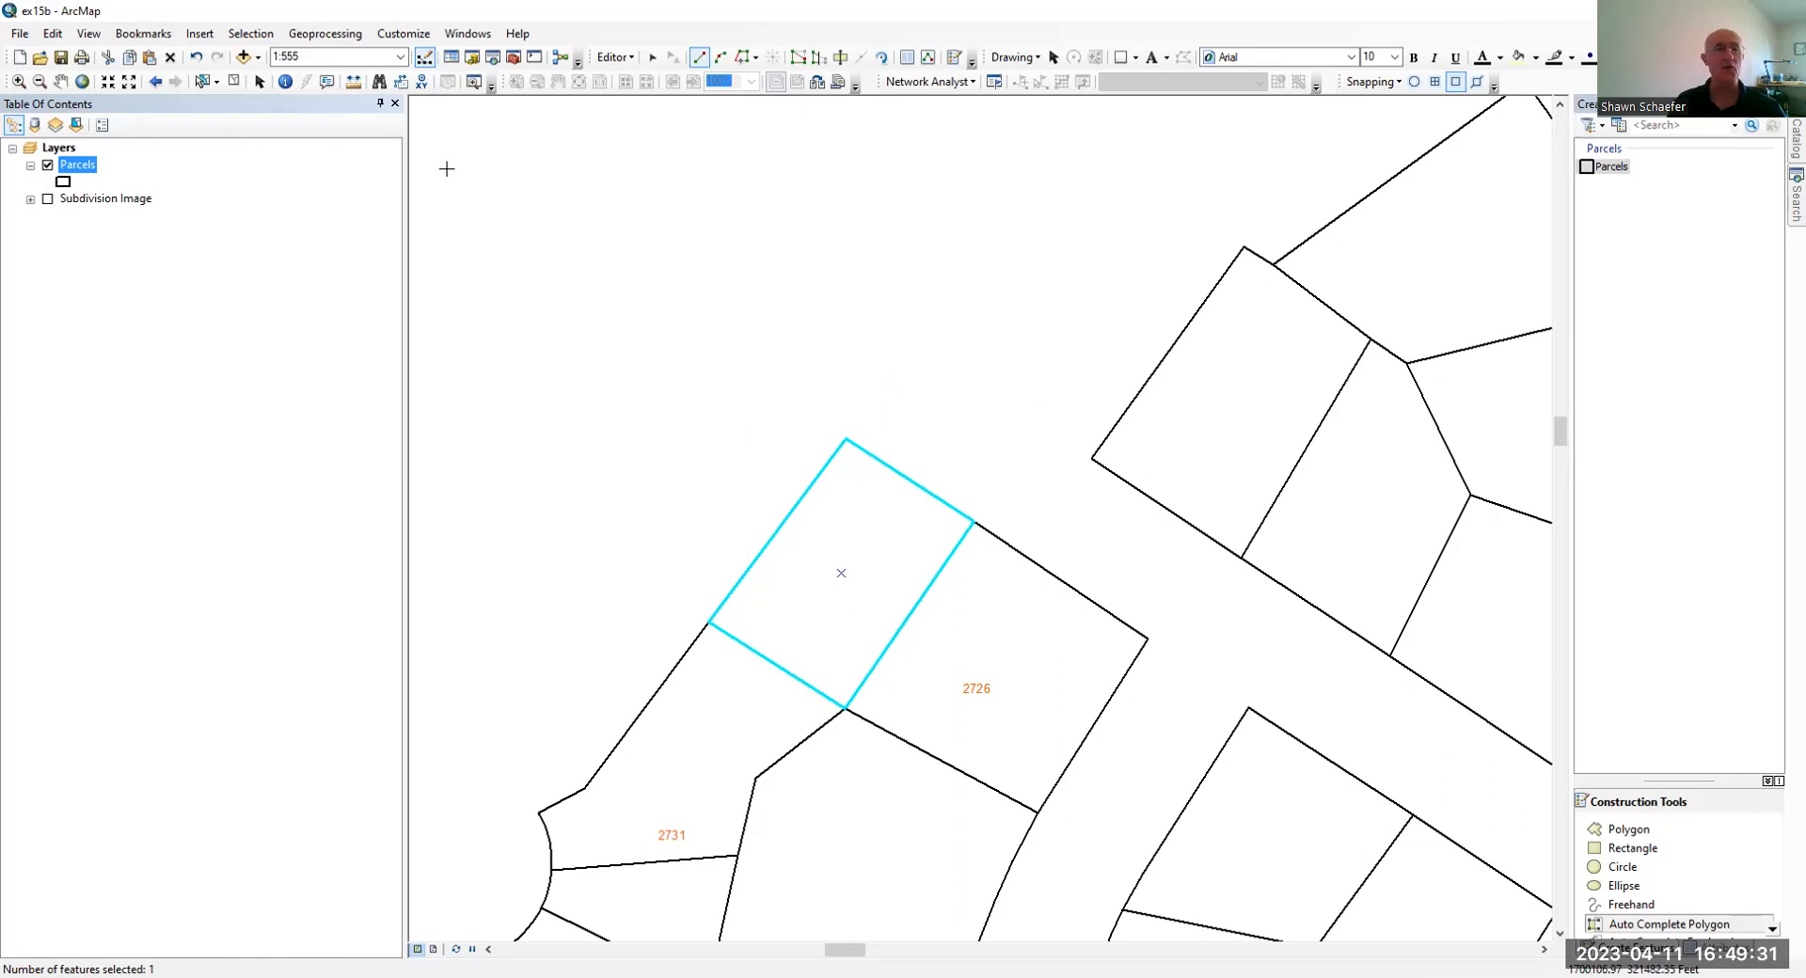
left_click(652, 57)
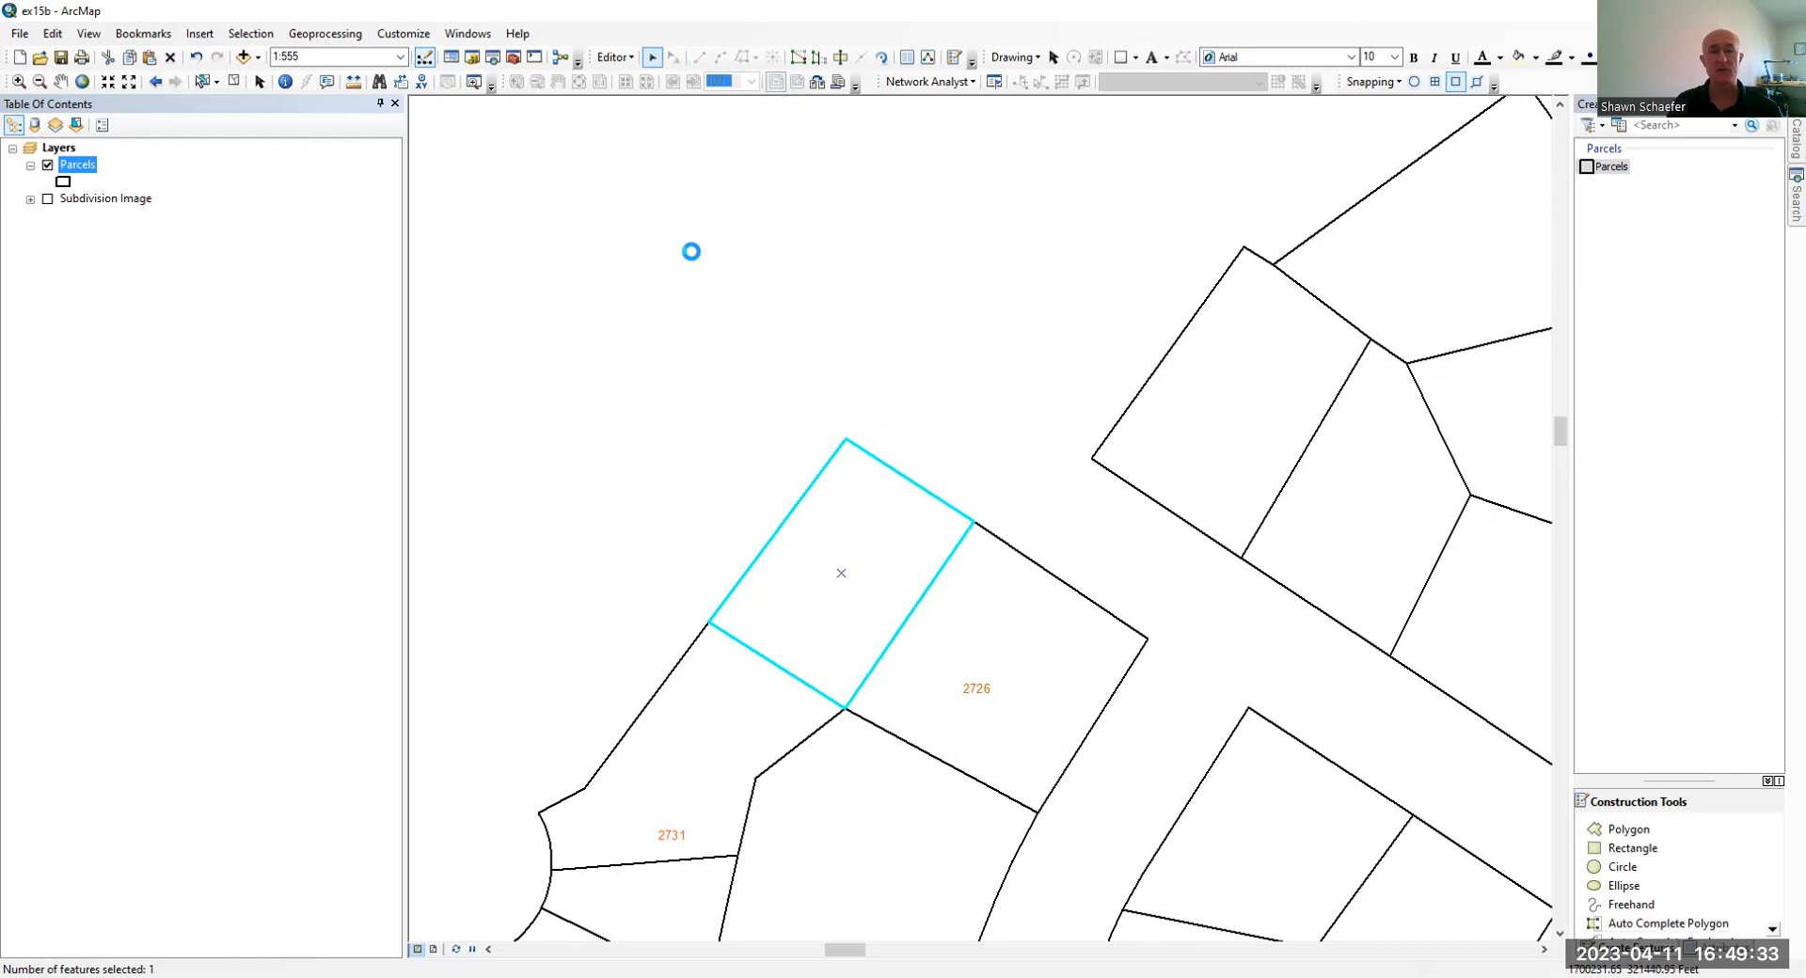
left_click(693, 254)
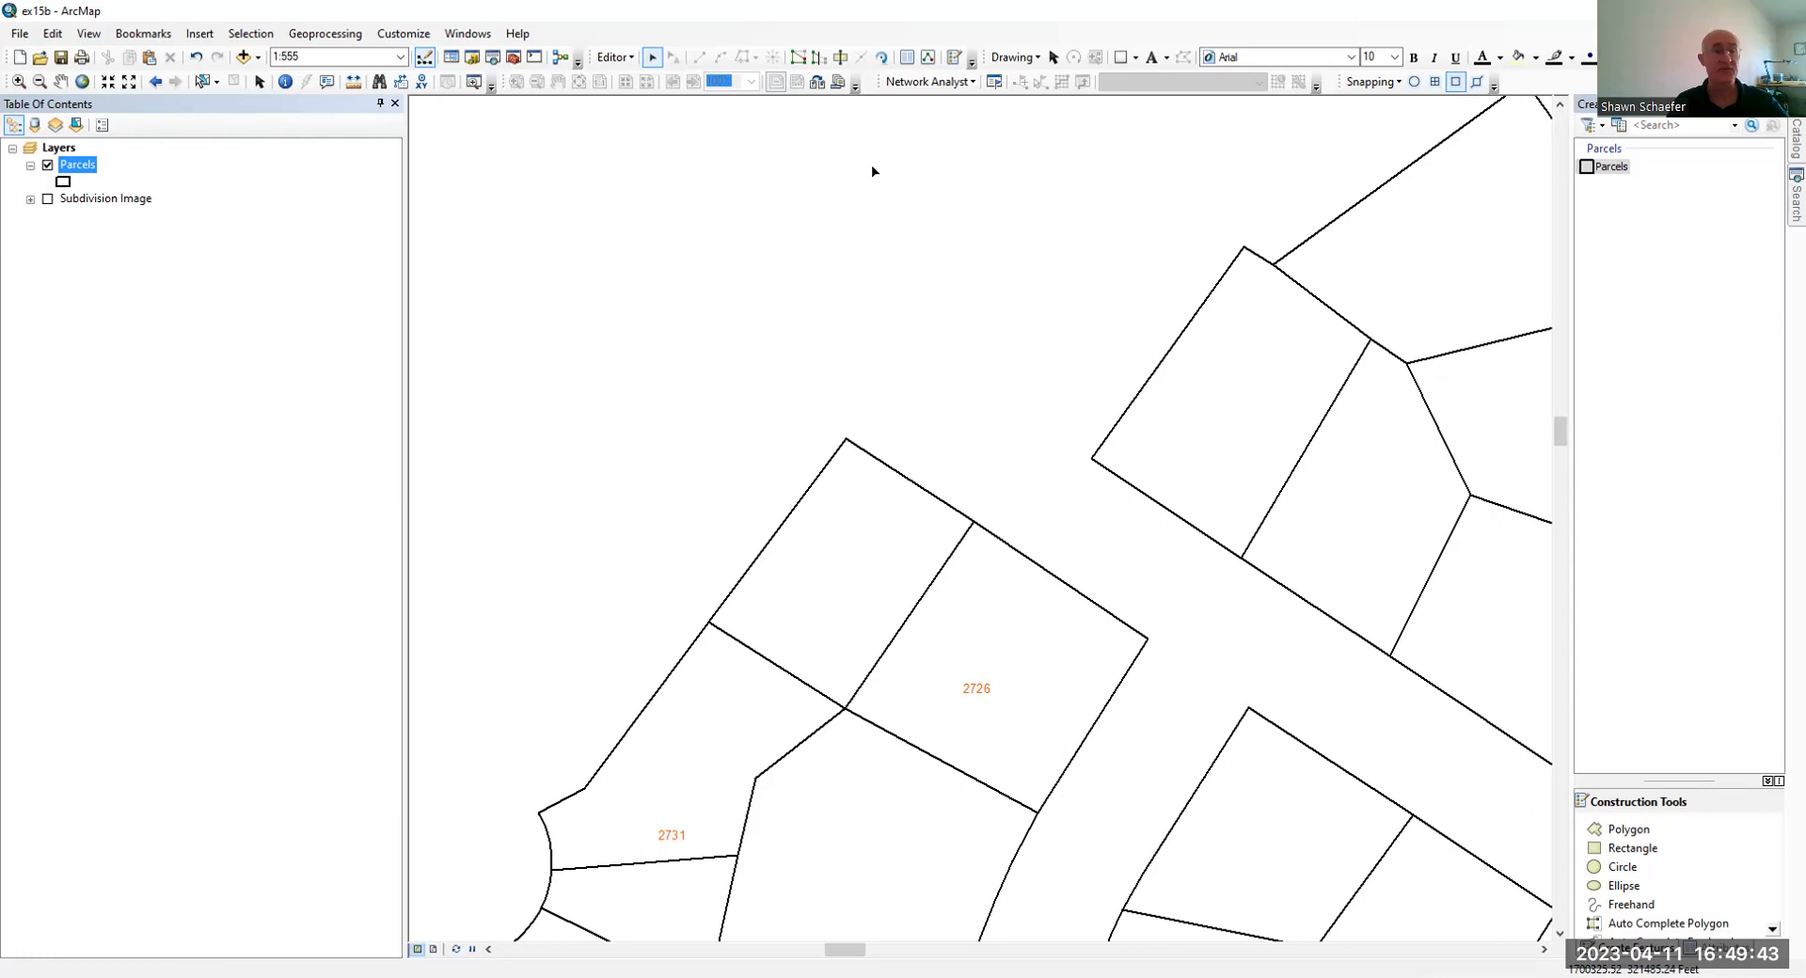
Zoom to the Second Parcel Site bookmark and briefly show the Subdivision Image to examine the streets around parcels 2707 and 2719.
left_click(122, 36)
left_click(160, 124)
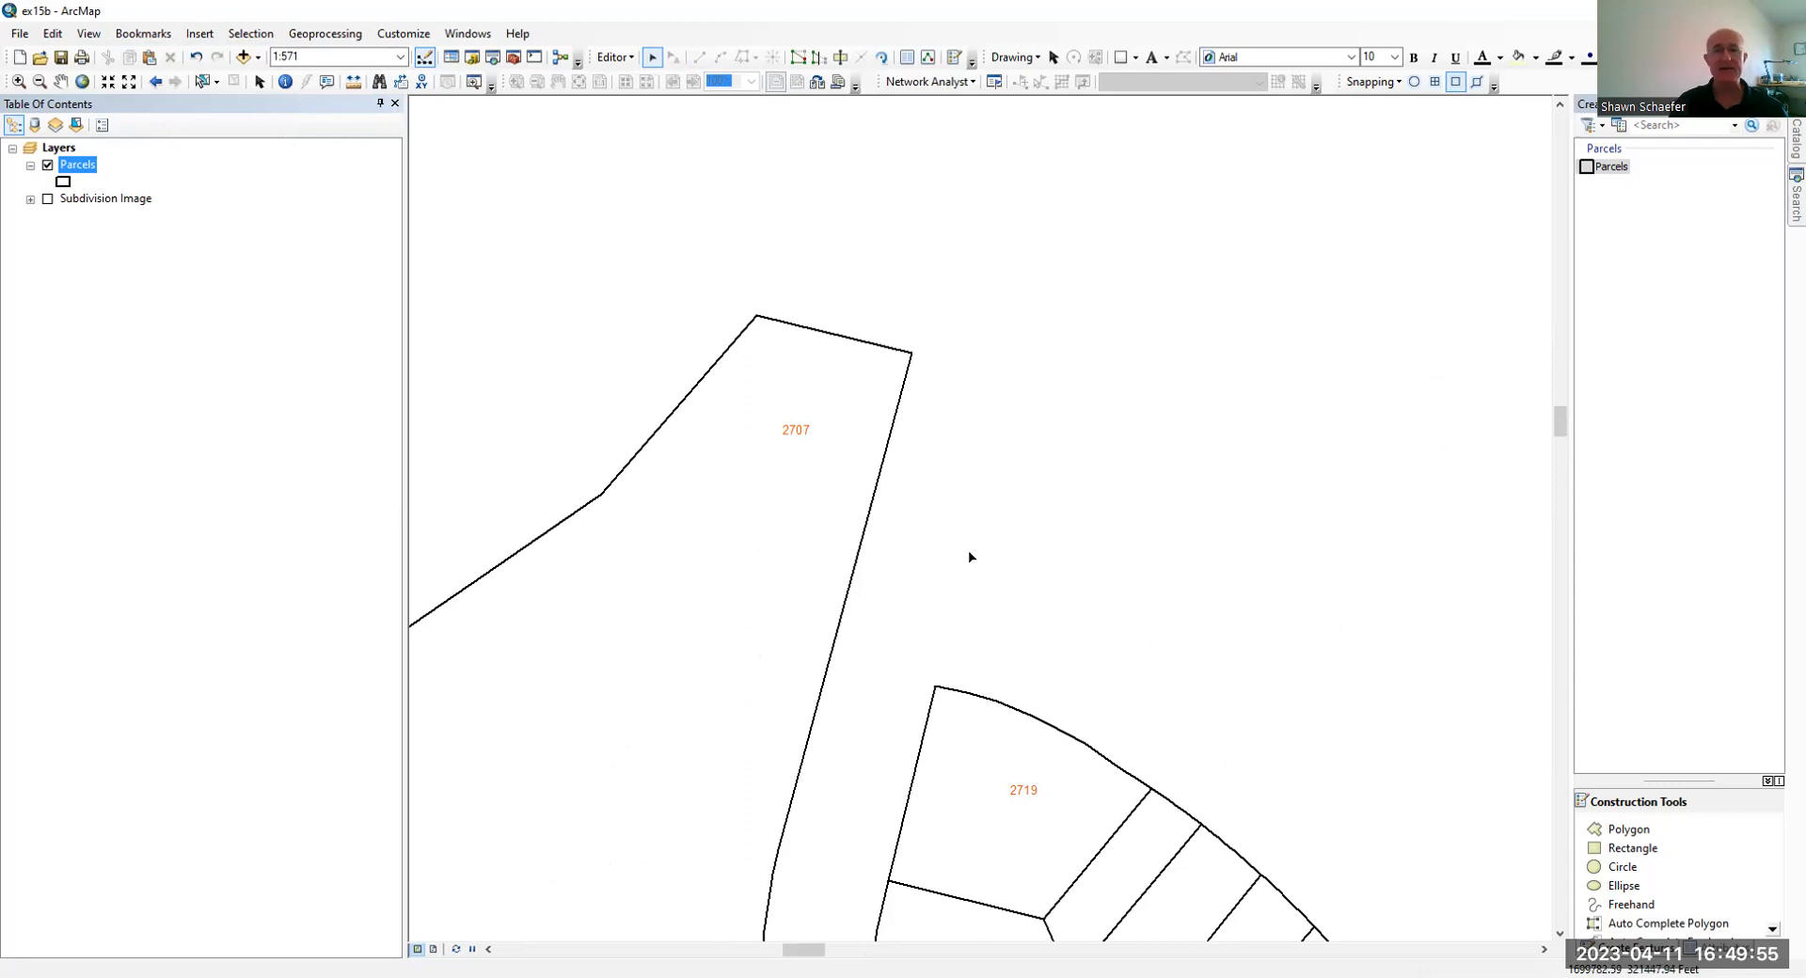
left_click(48, 198)
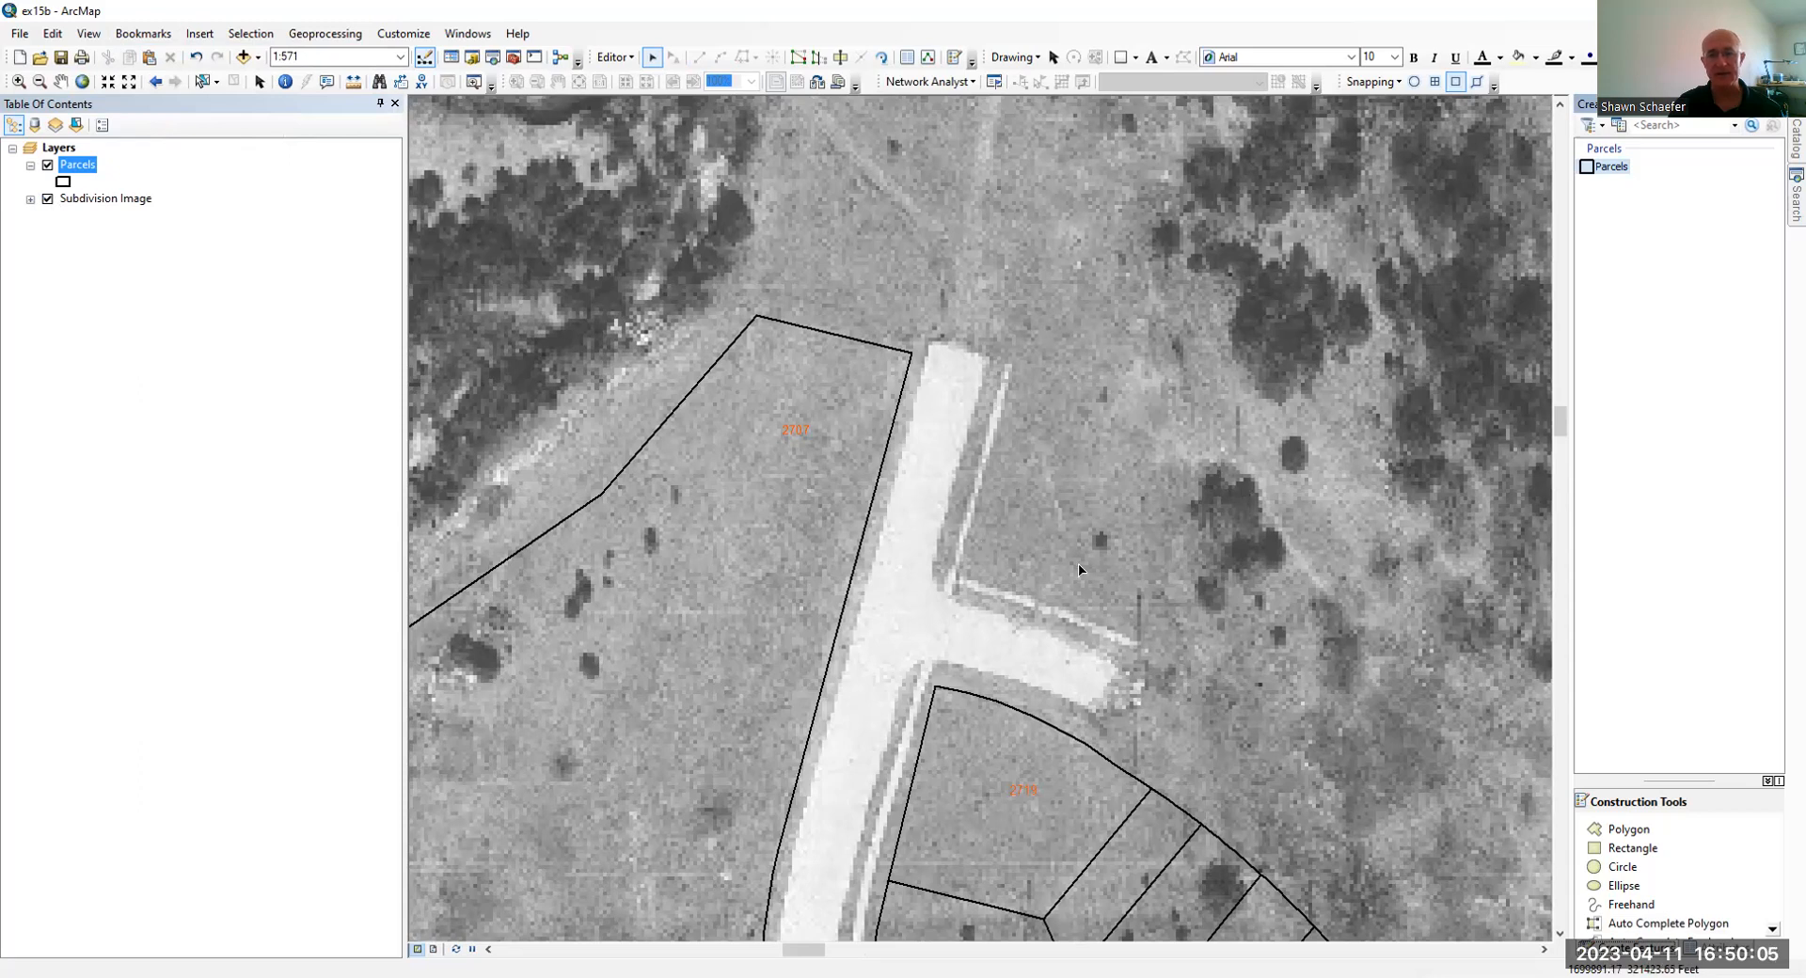
left_click(48, 200)
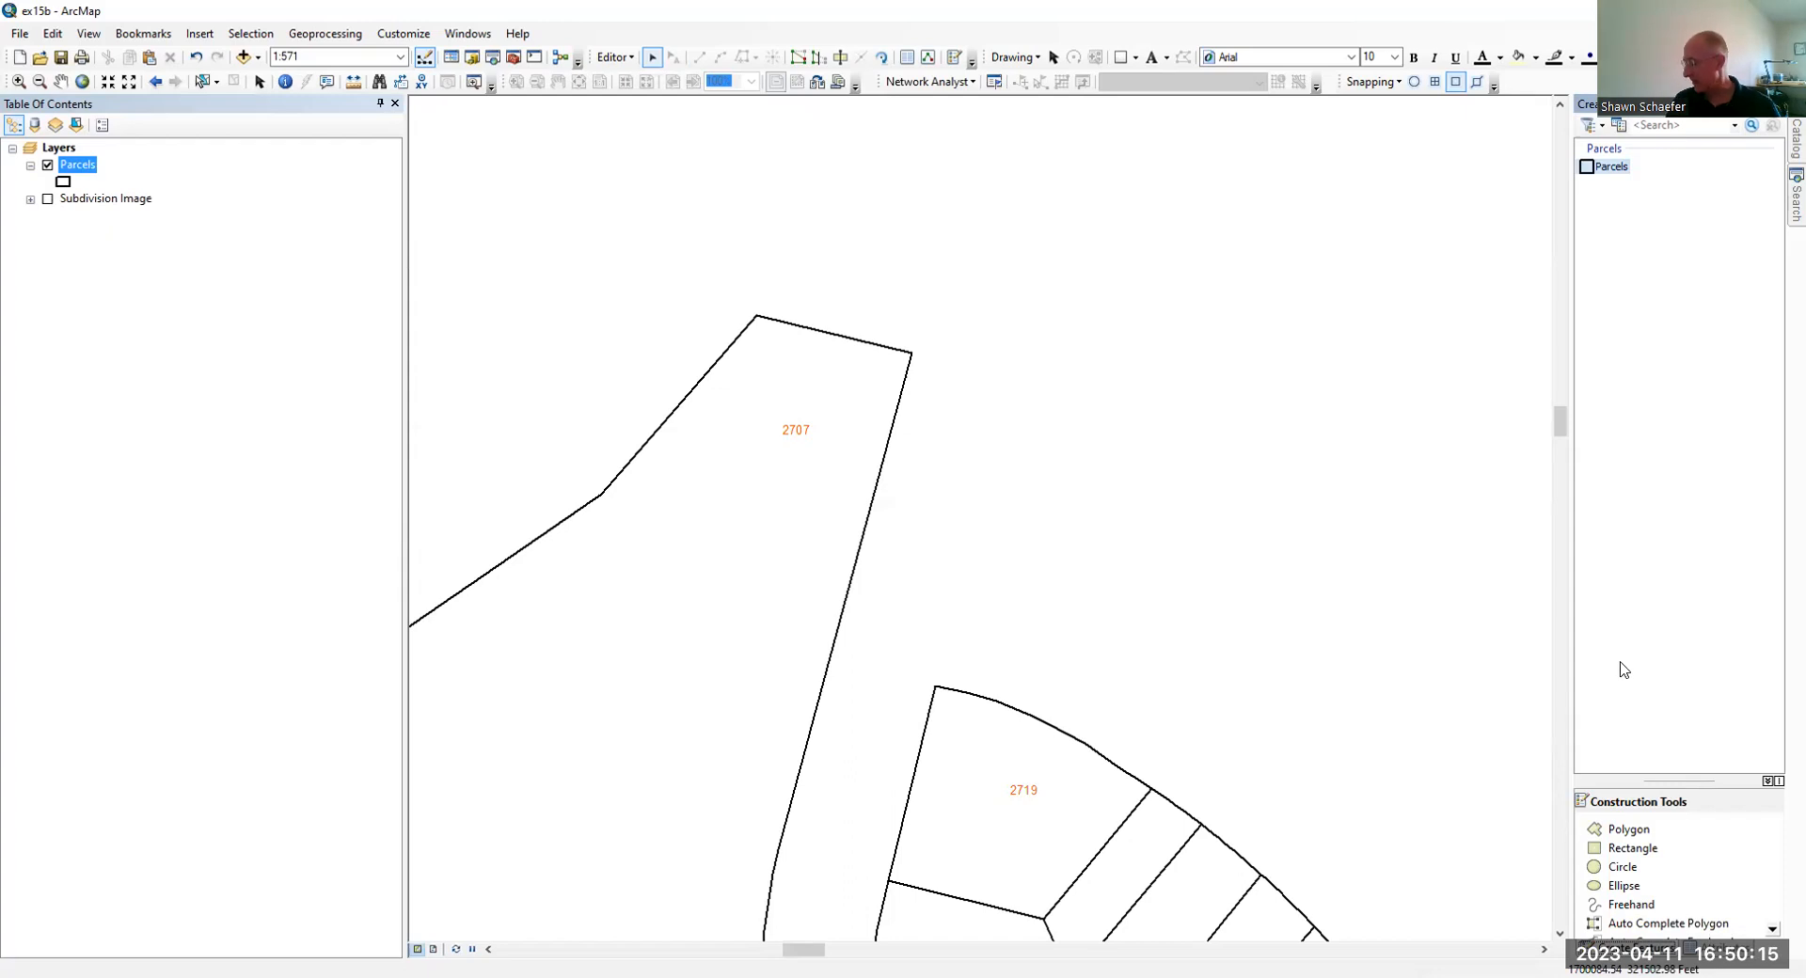
Choose the Polygon construction tool for the Parcels template and set the sketch method to Distance-Distance.
left_click(1624, 168)
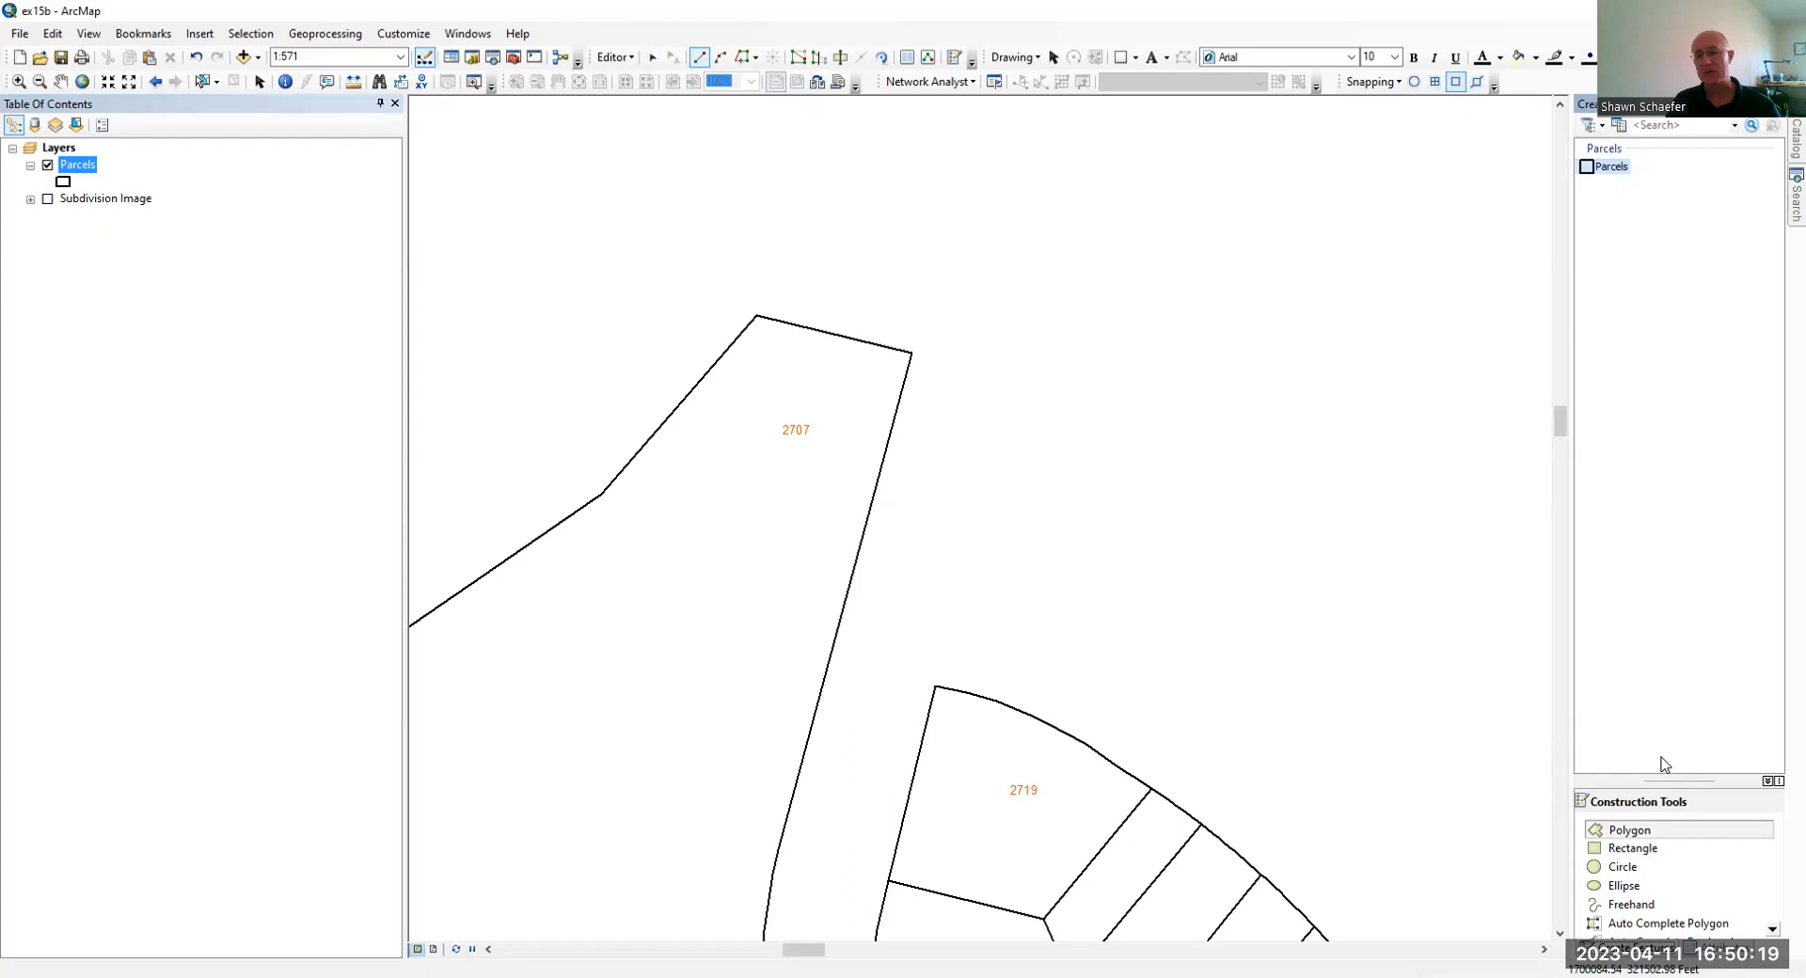
left_click(1646, 830)
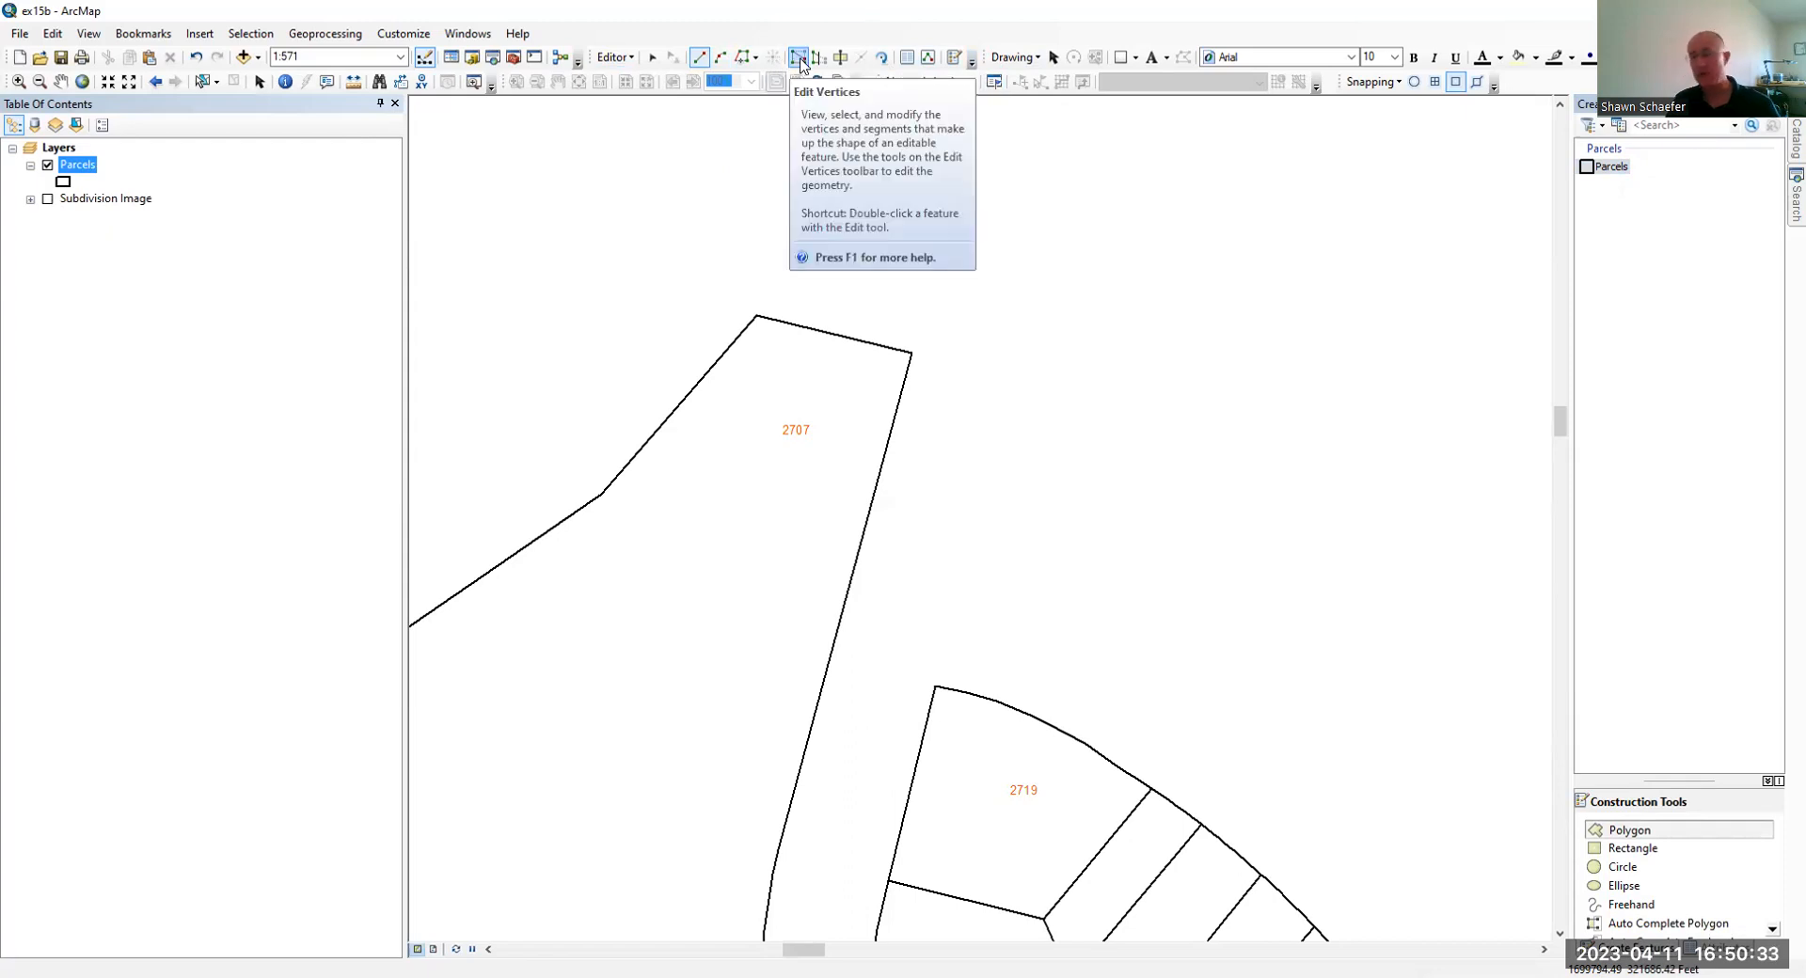
left_click(701, 59)
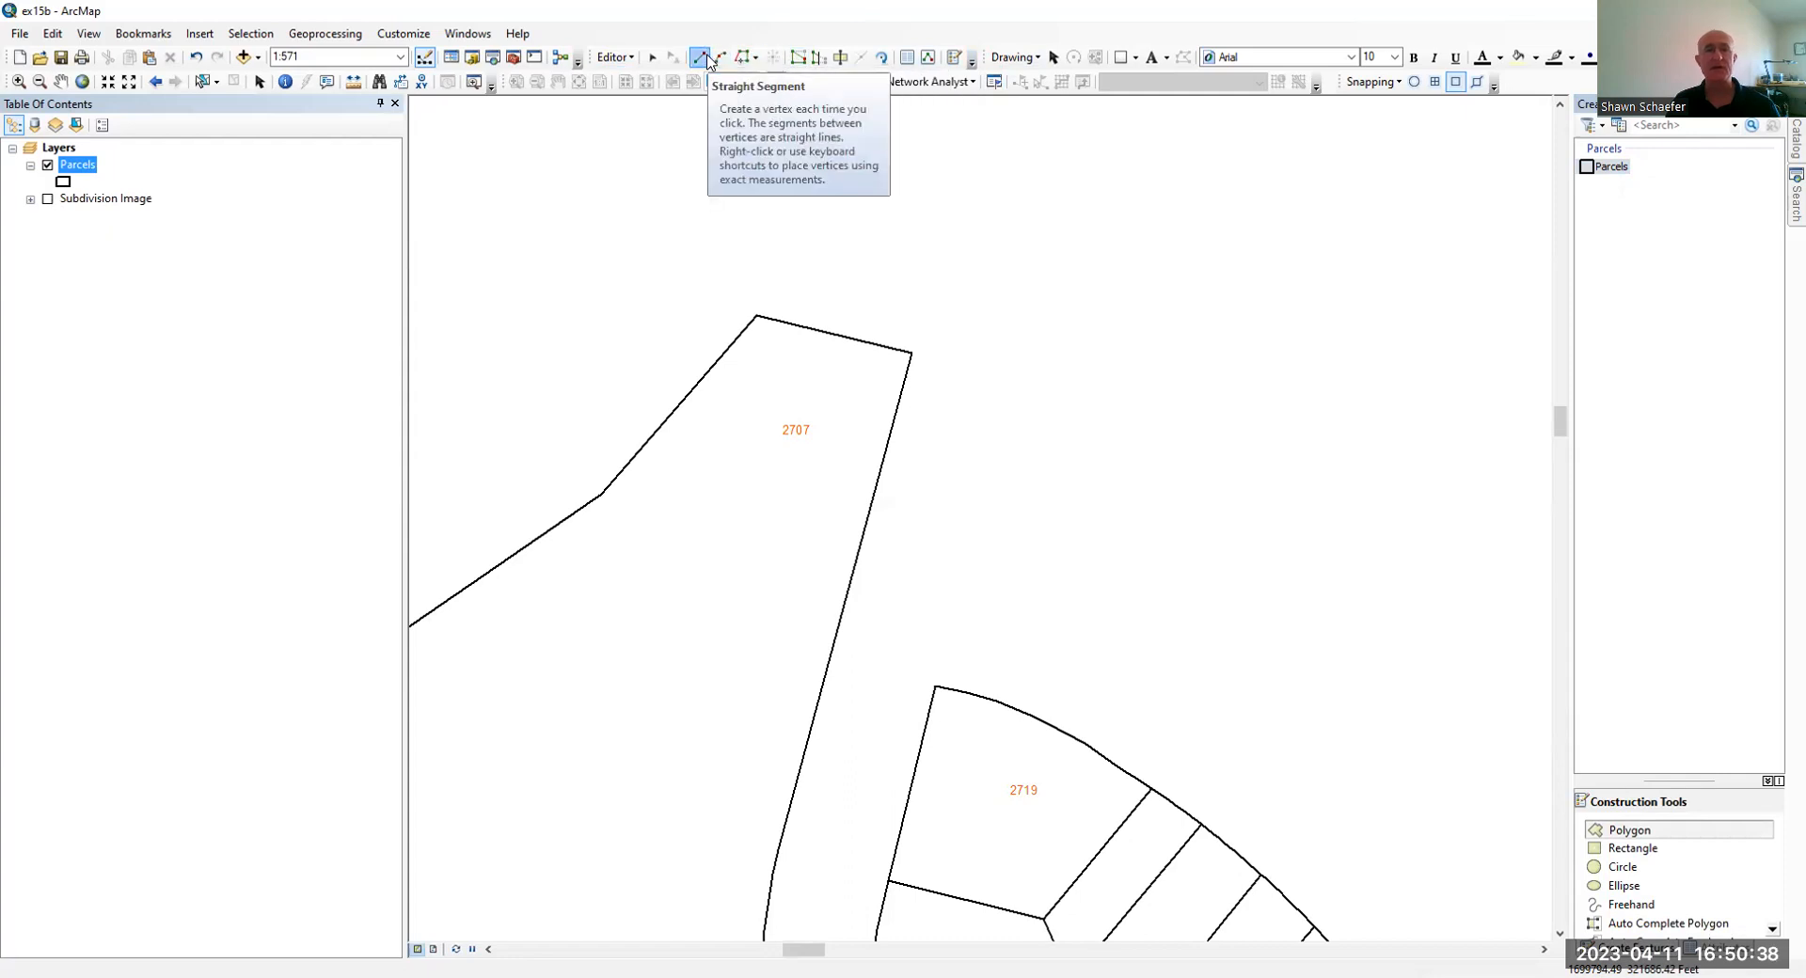
left_click(755, 60)
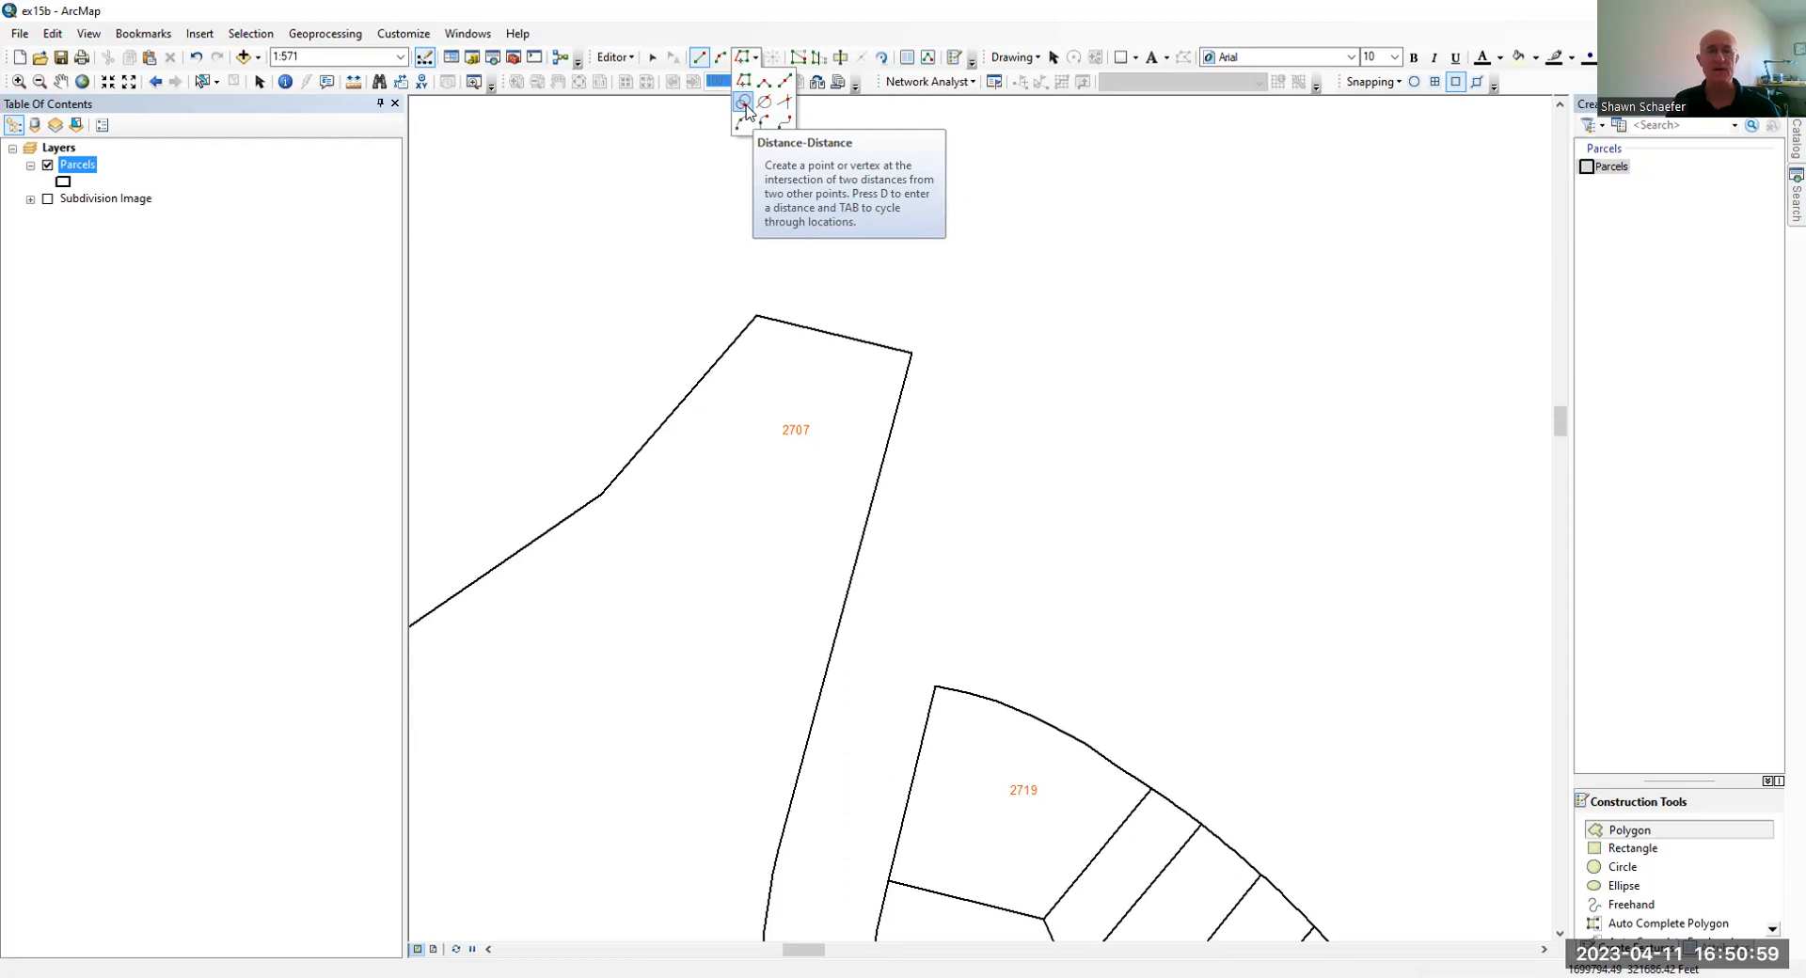
left_click(744, 102)
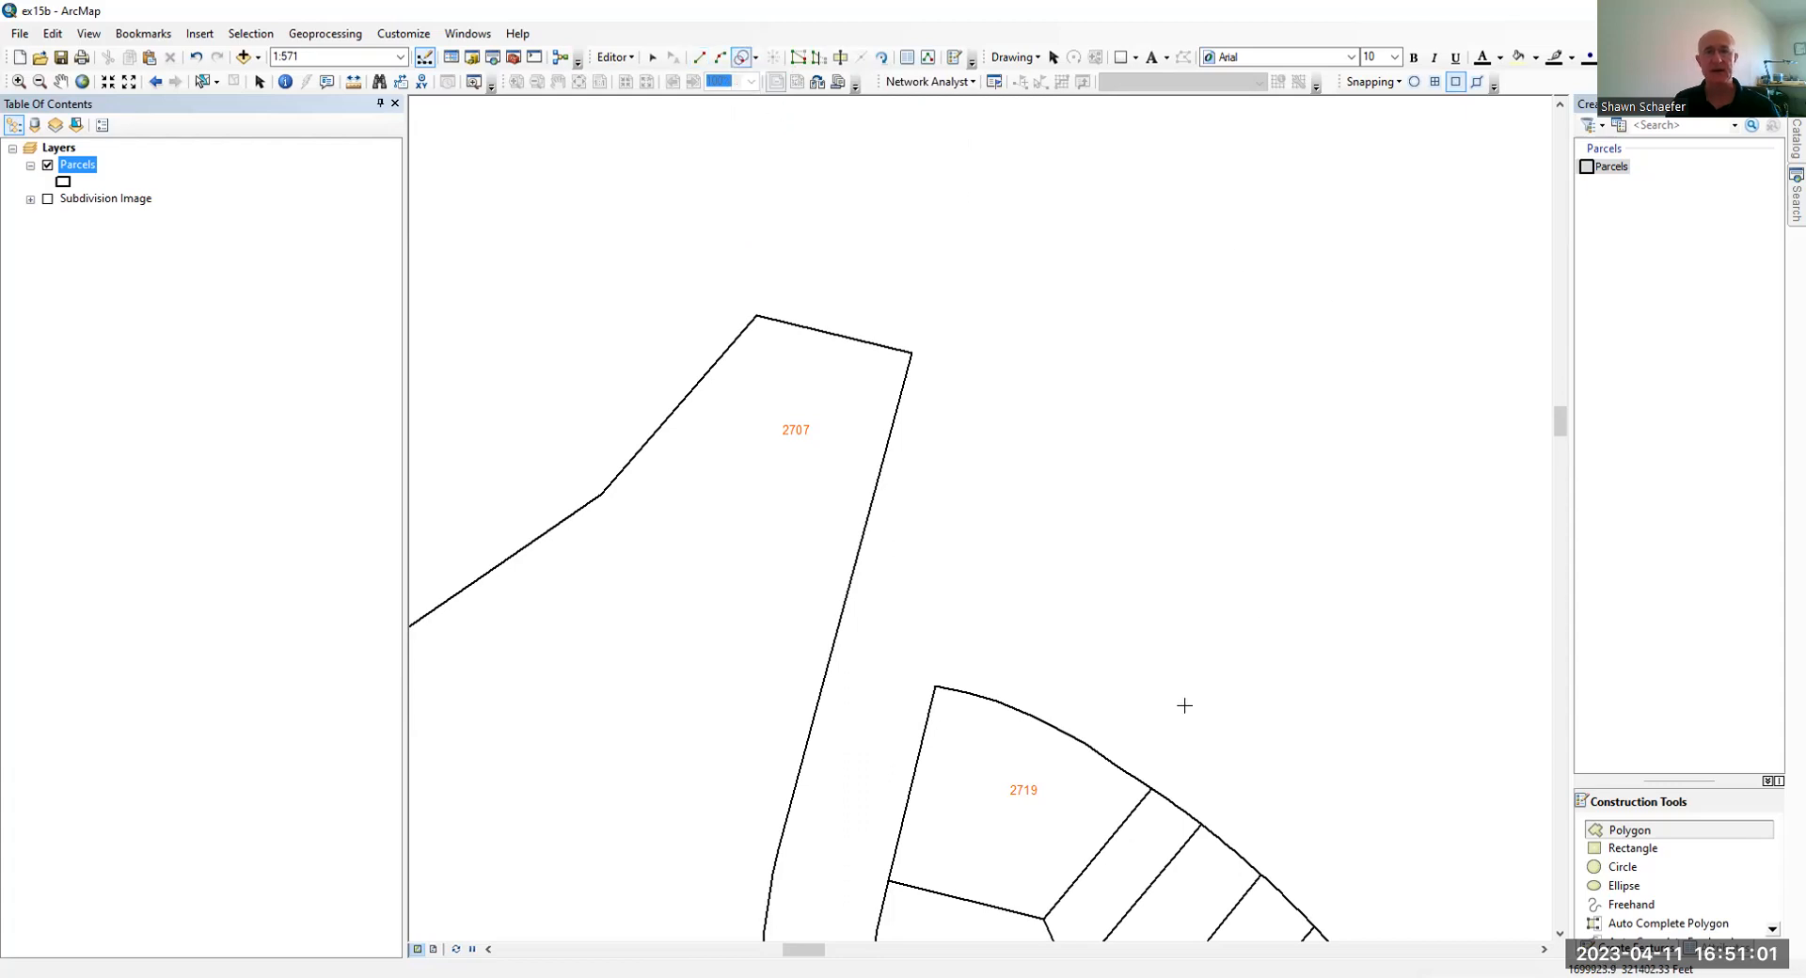
Place the first vertex at the eastern intersection of a 61.1 ft circle around parcel 2719's top corner and a 119.2 ft circle around parcel 2707's northeast corner.
left_click(936, 688)
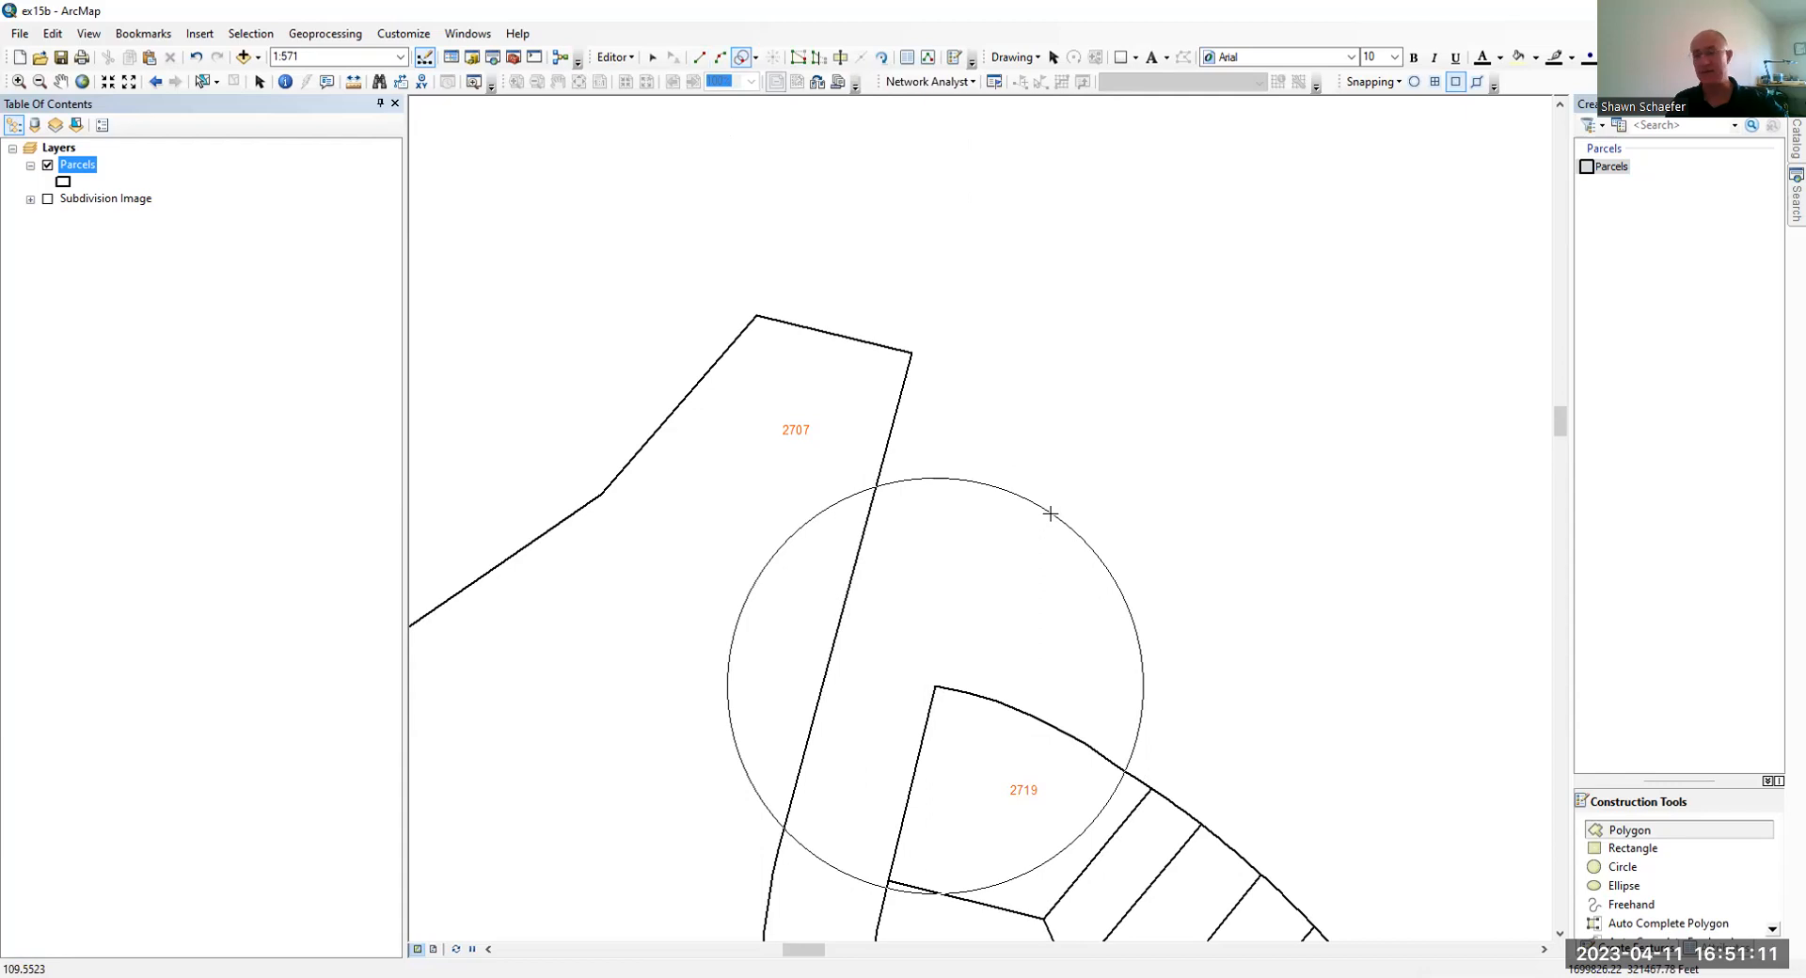
key("r")
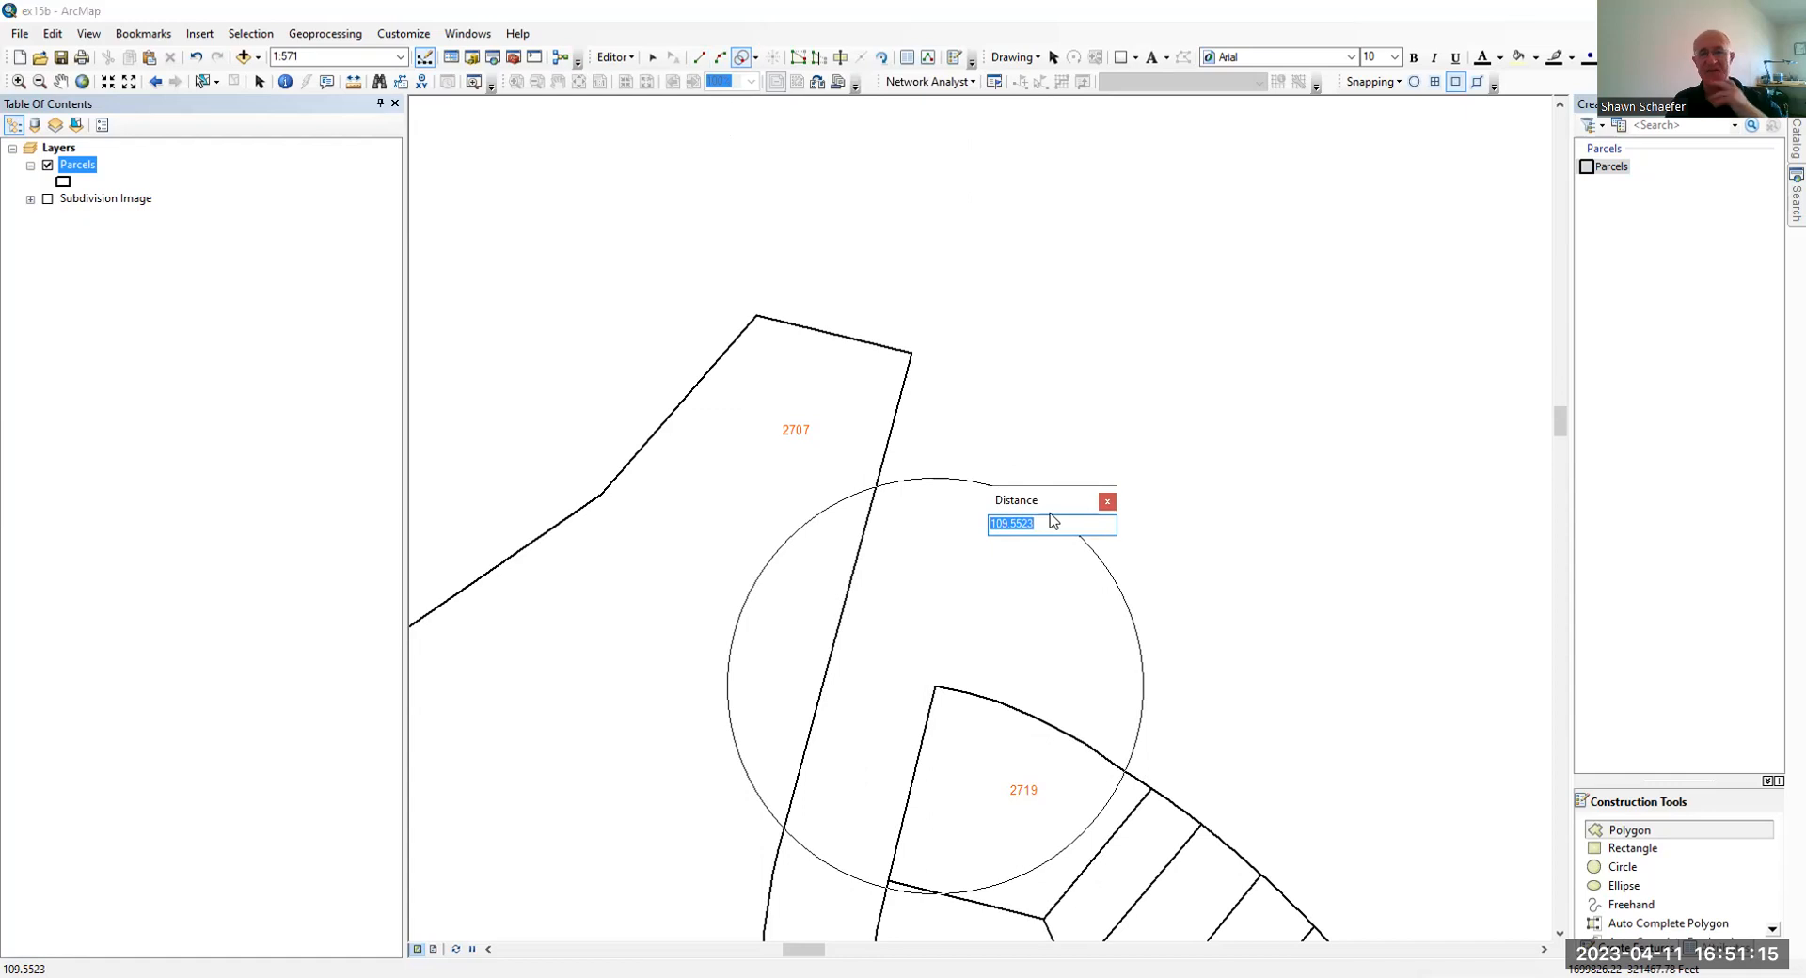
type("61.1")
key("Return")
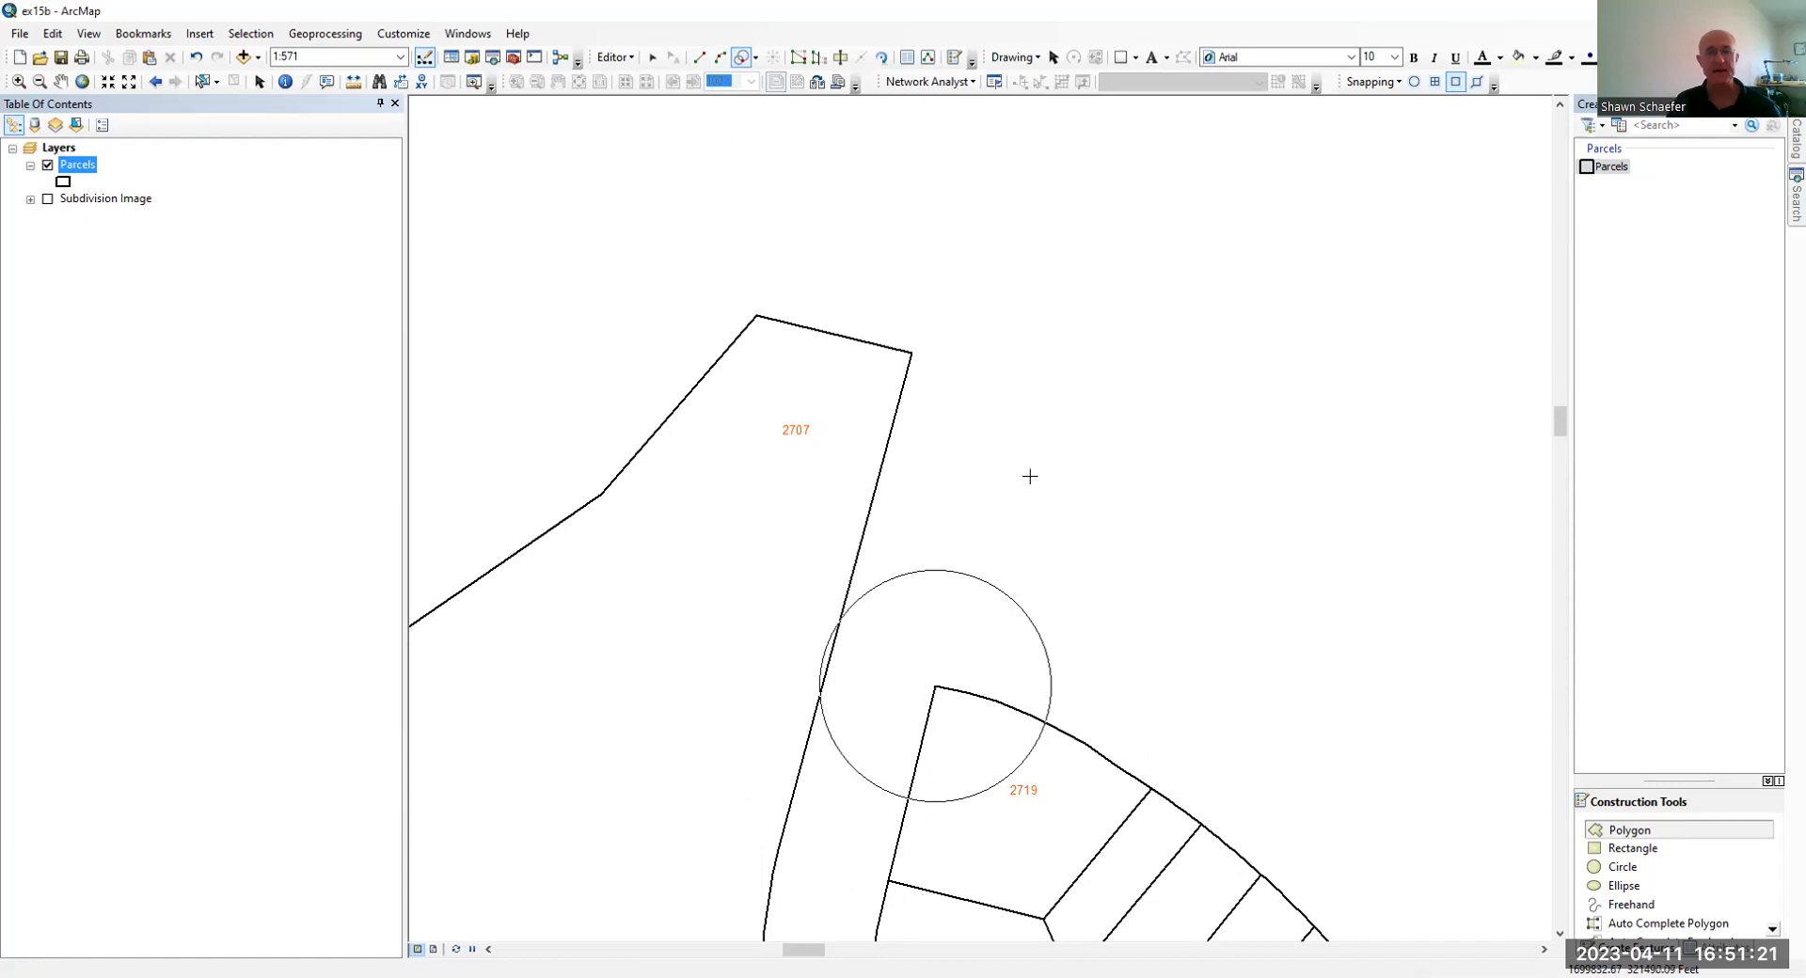
left_click(912, 353)
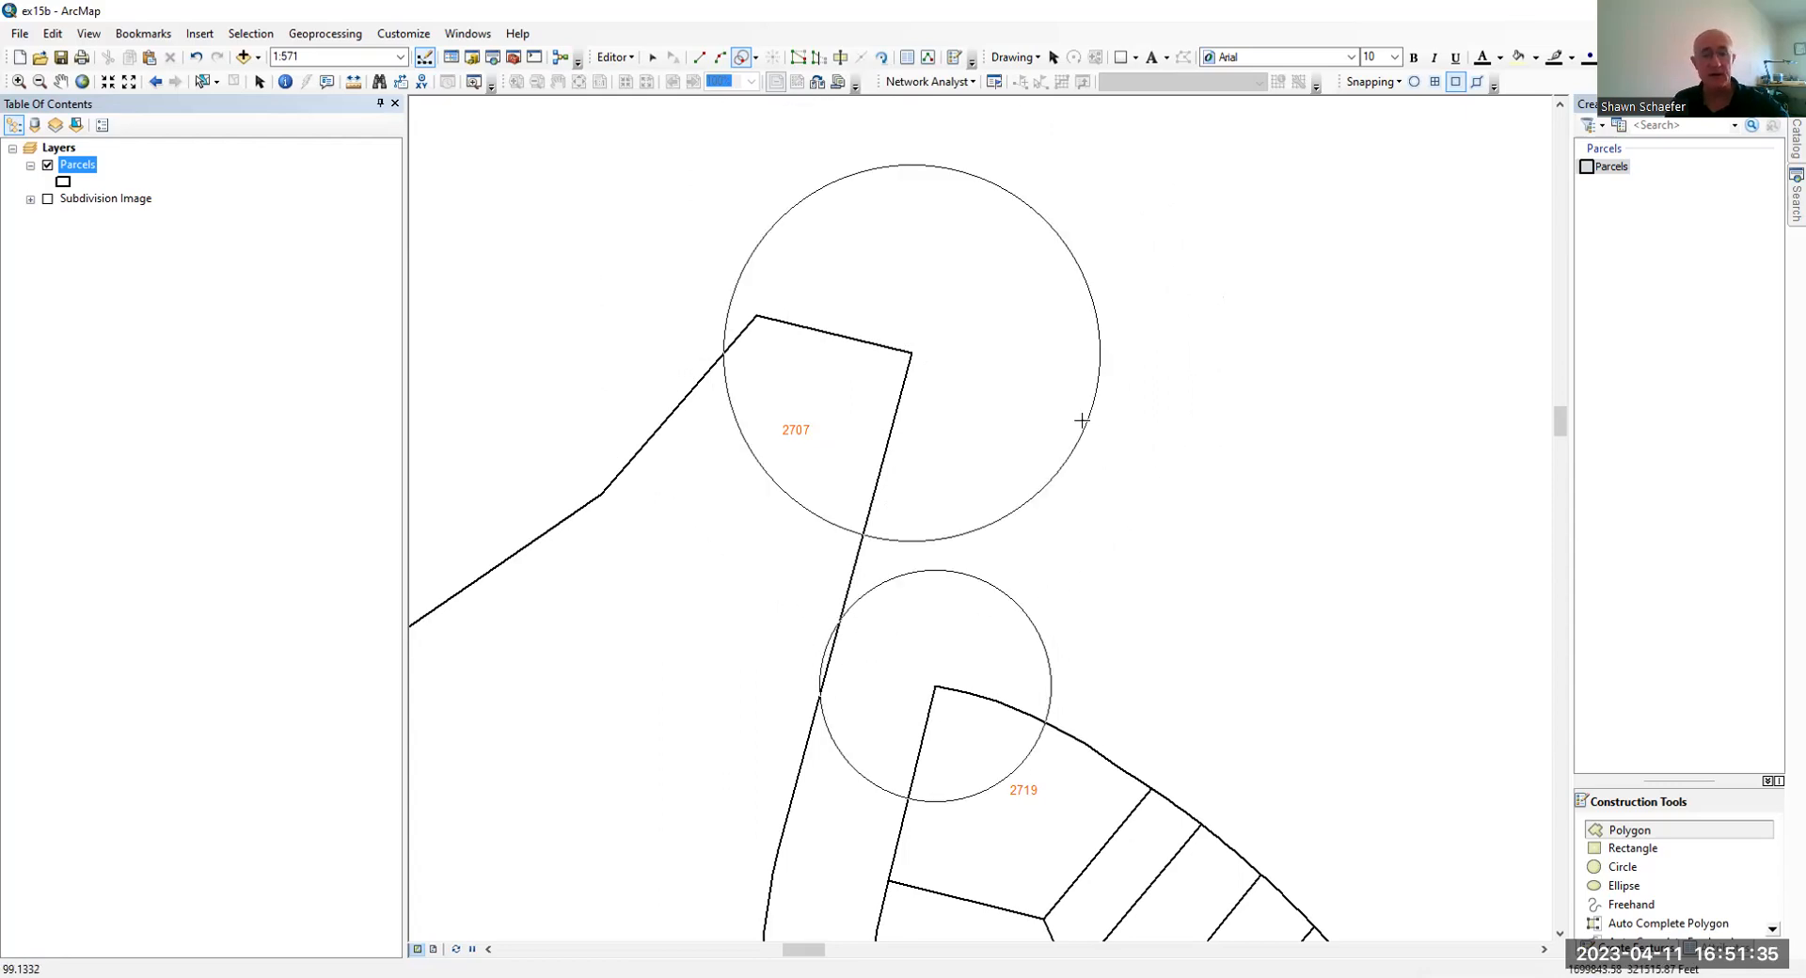
type("r11")
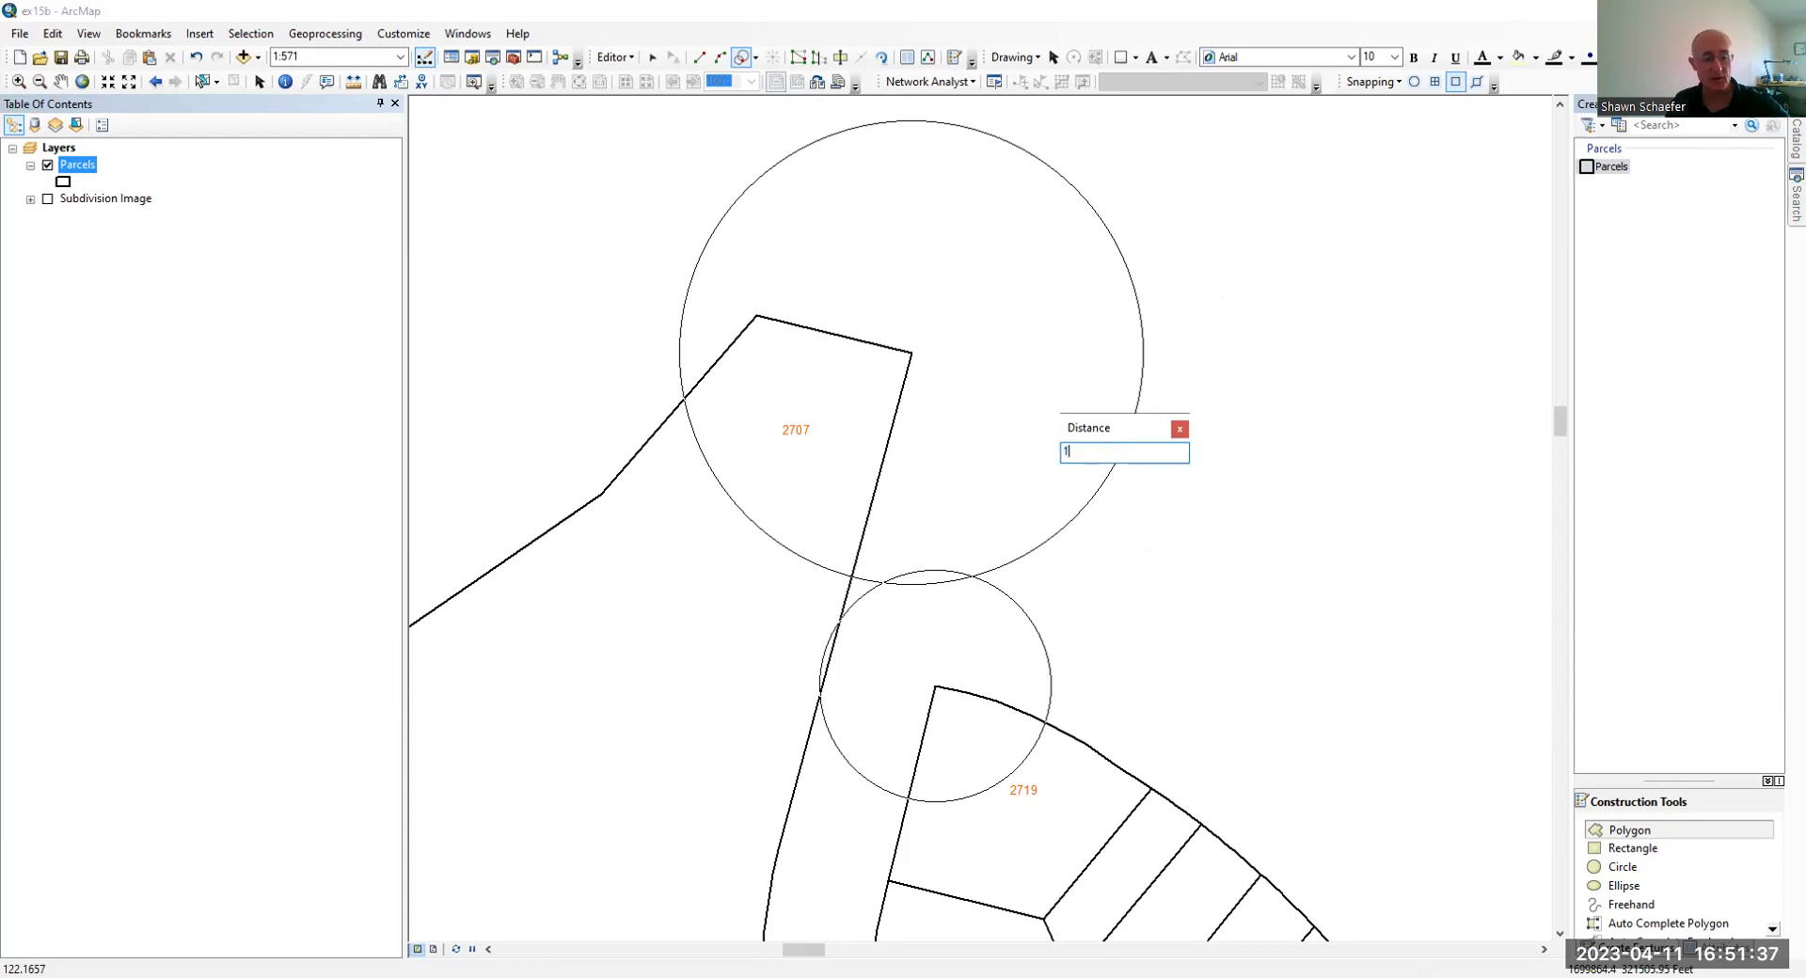
type("9.2")
key("Return")
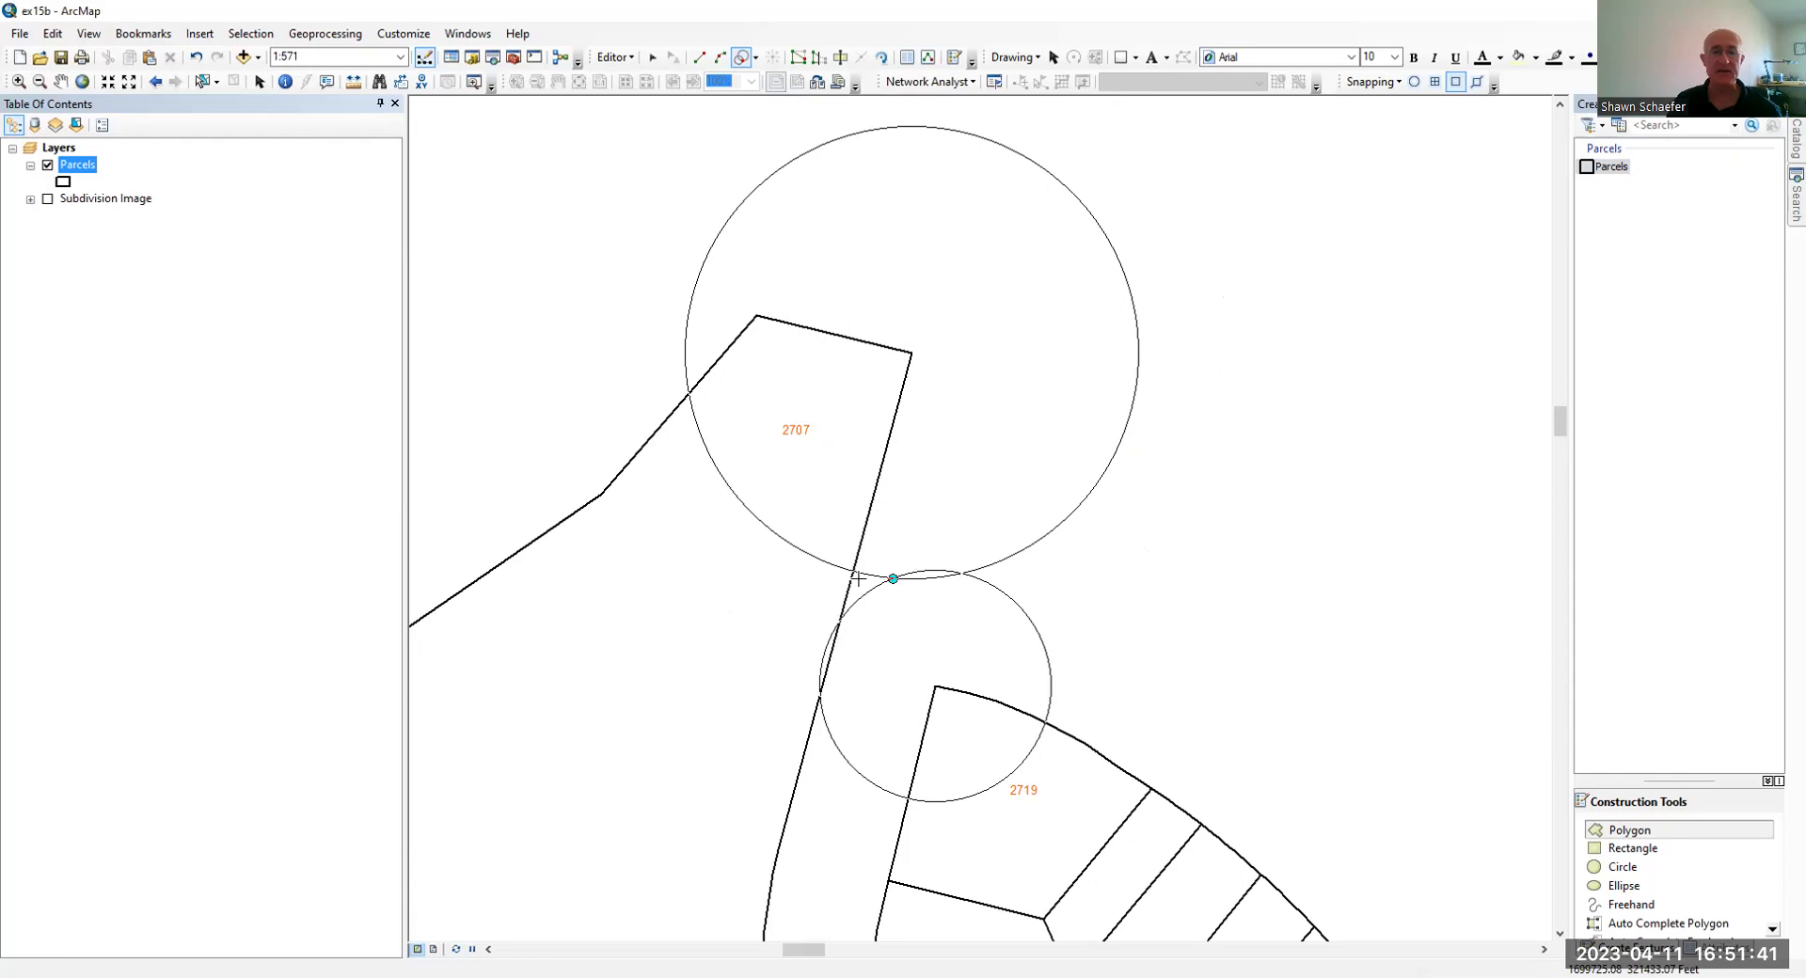
left_click(962, 571)
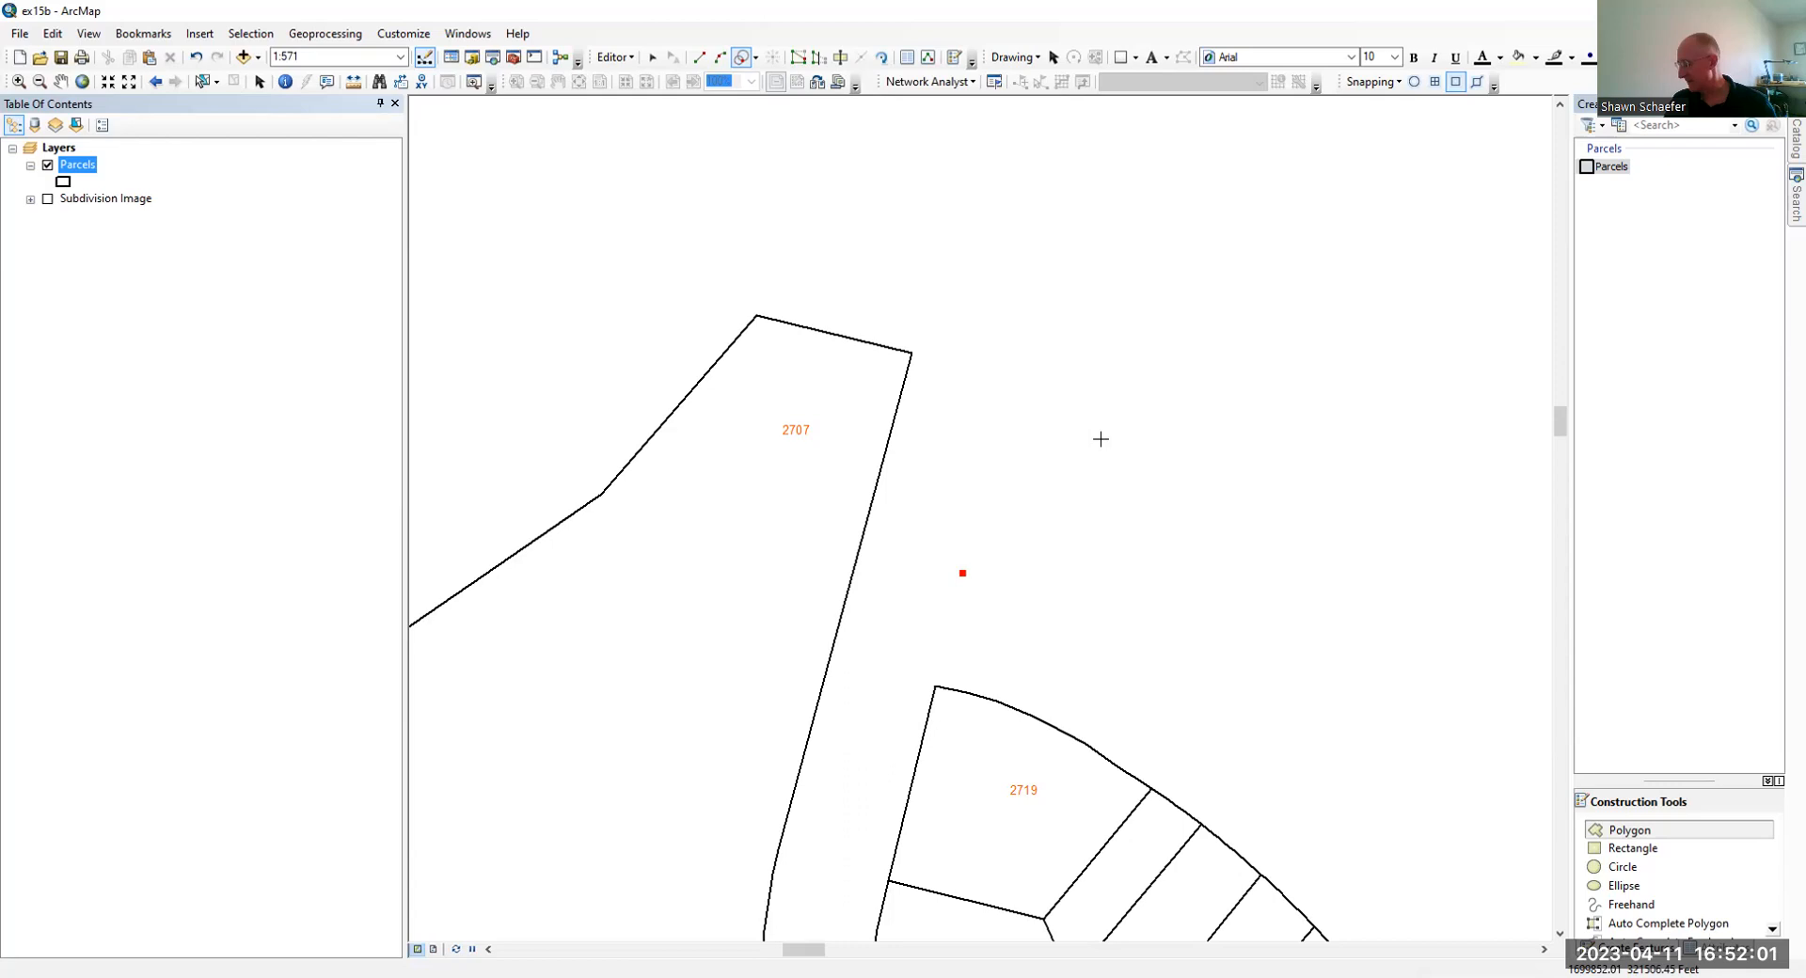
Sketch the parcel's first side as a straight segment with direction 73.4 and length 54.87 ft.
left_click(697, 62)
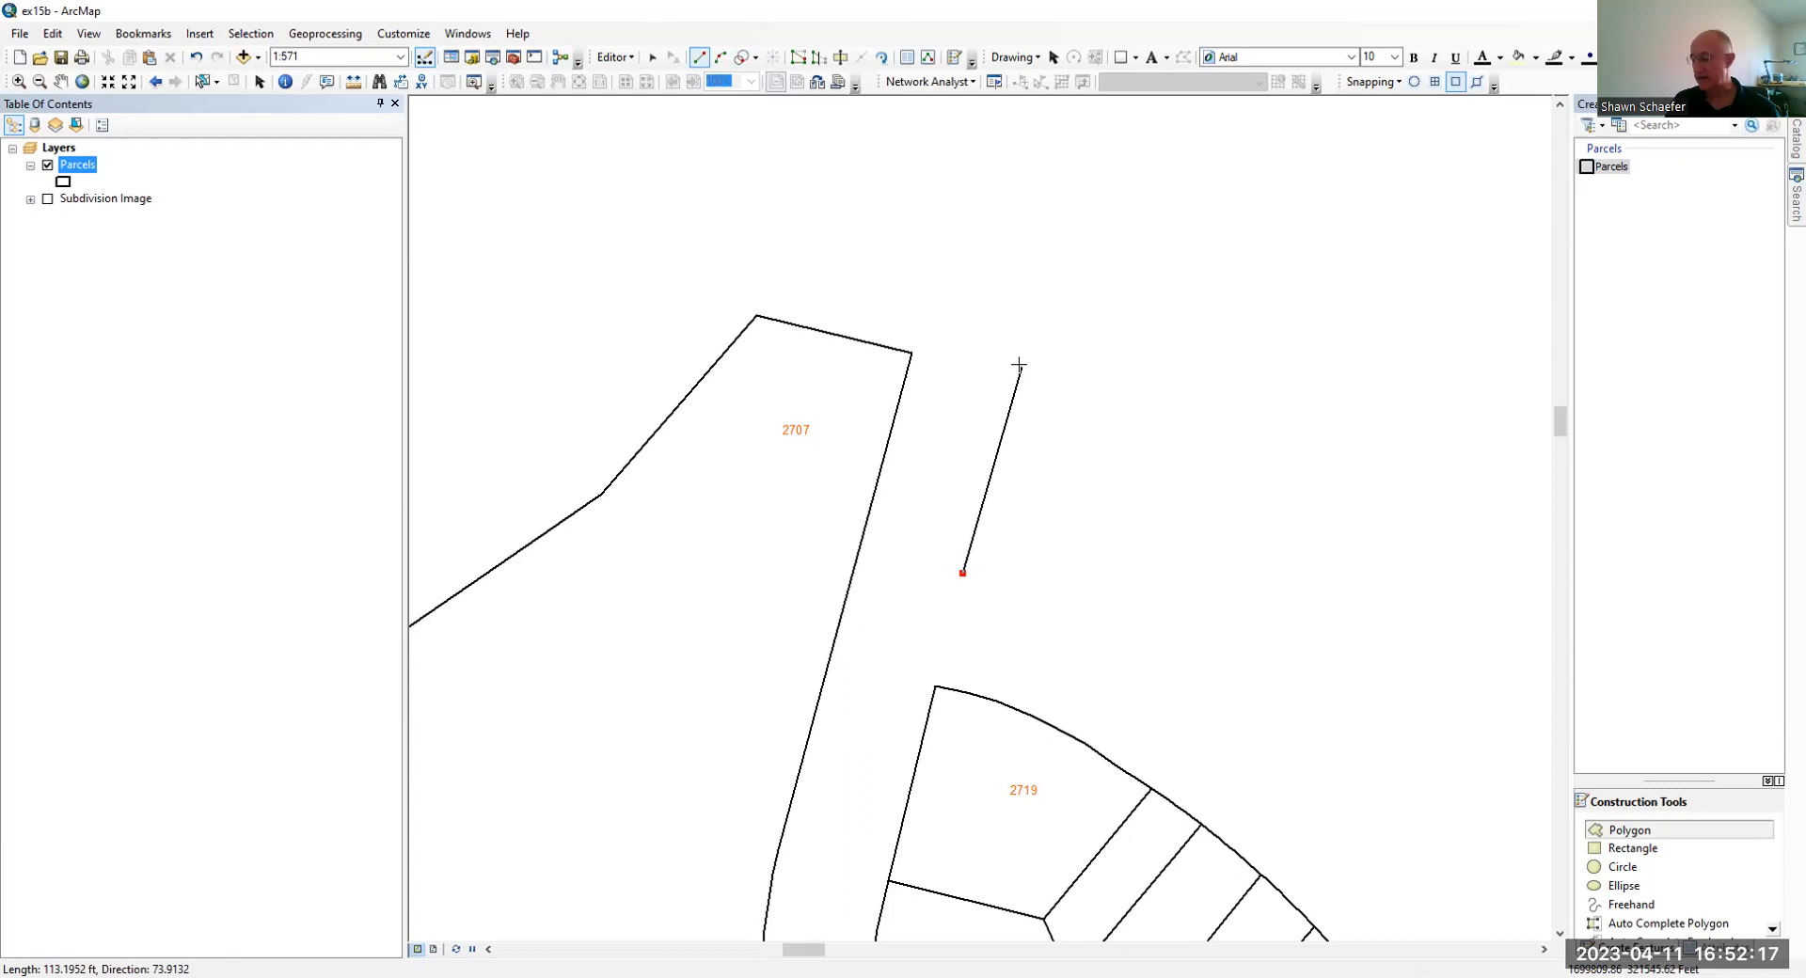
right_click(1019, 364)
left_click(1059, 403)
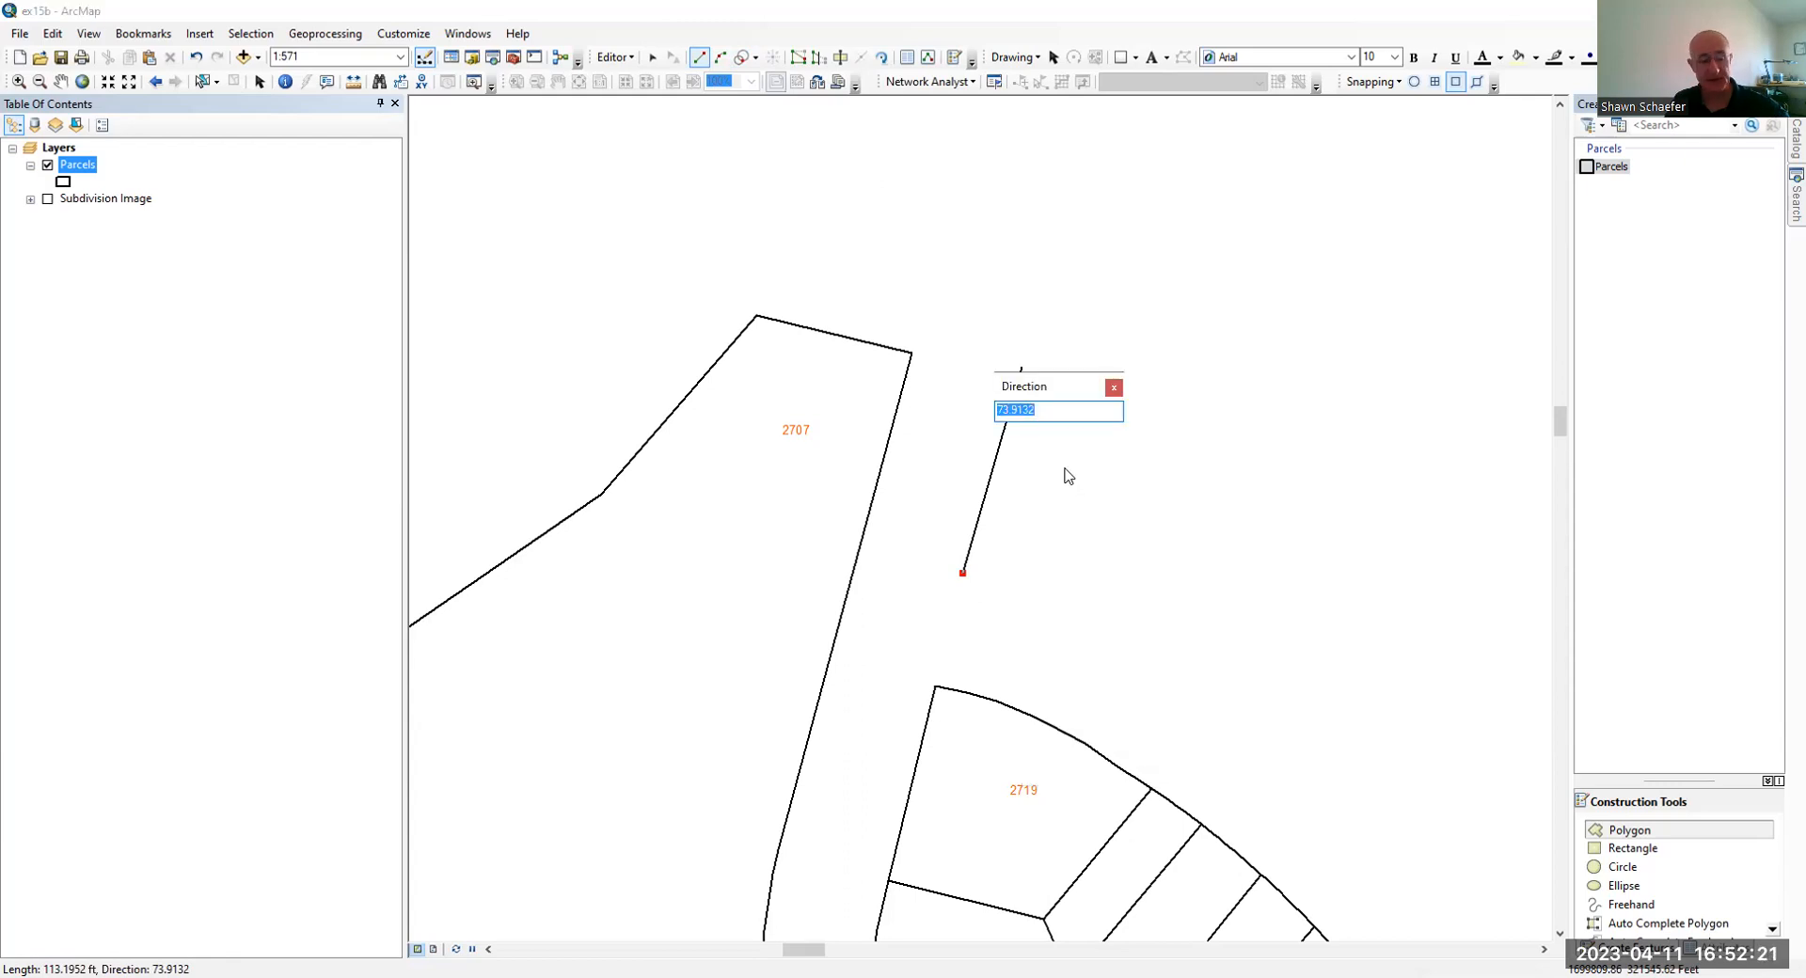
type("73.")
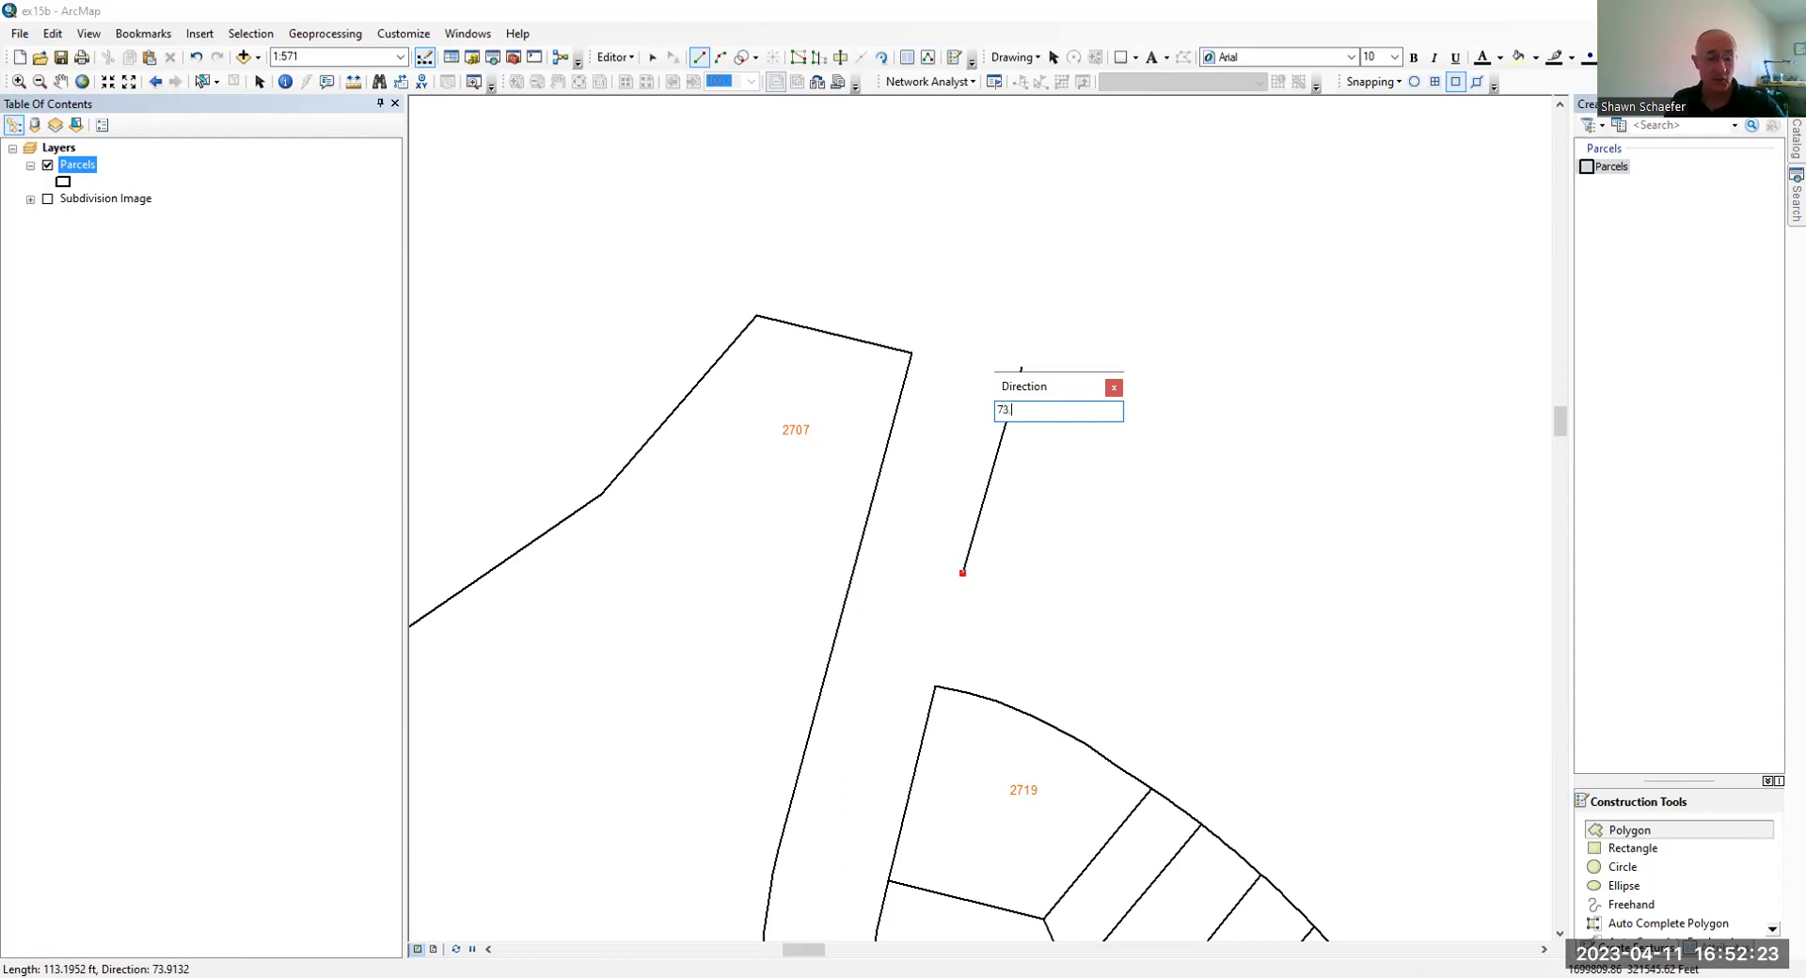
key("Return")
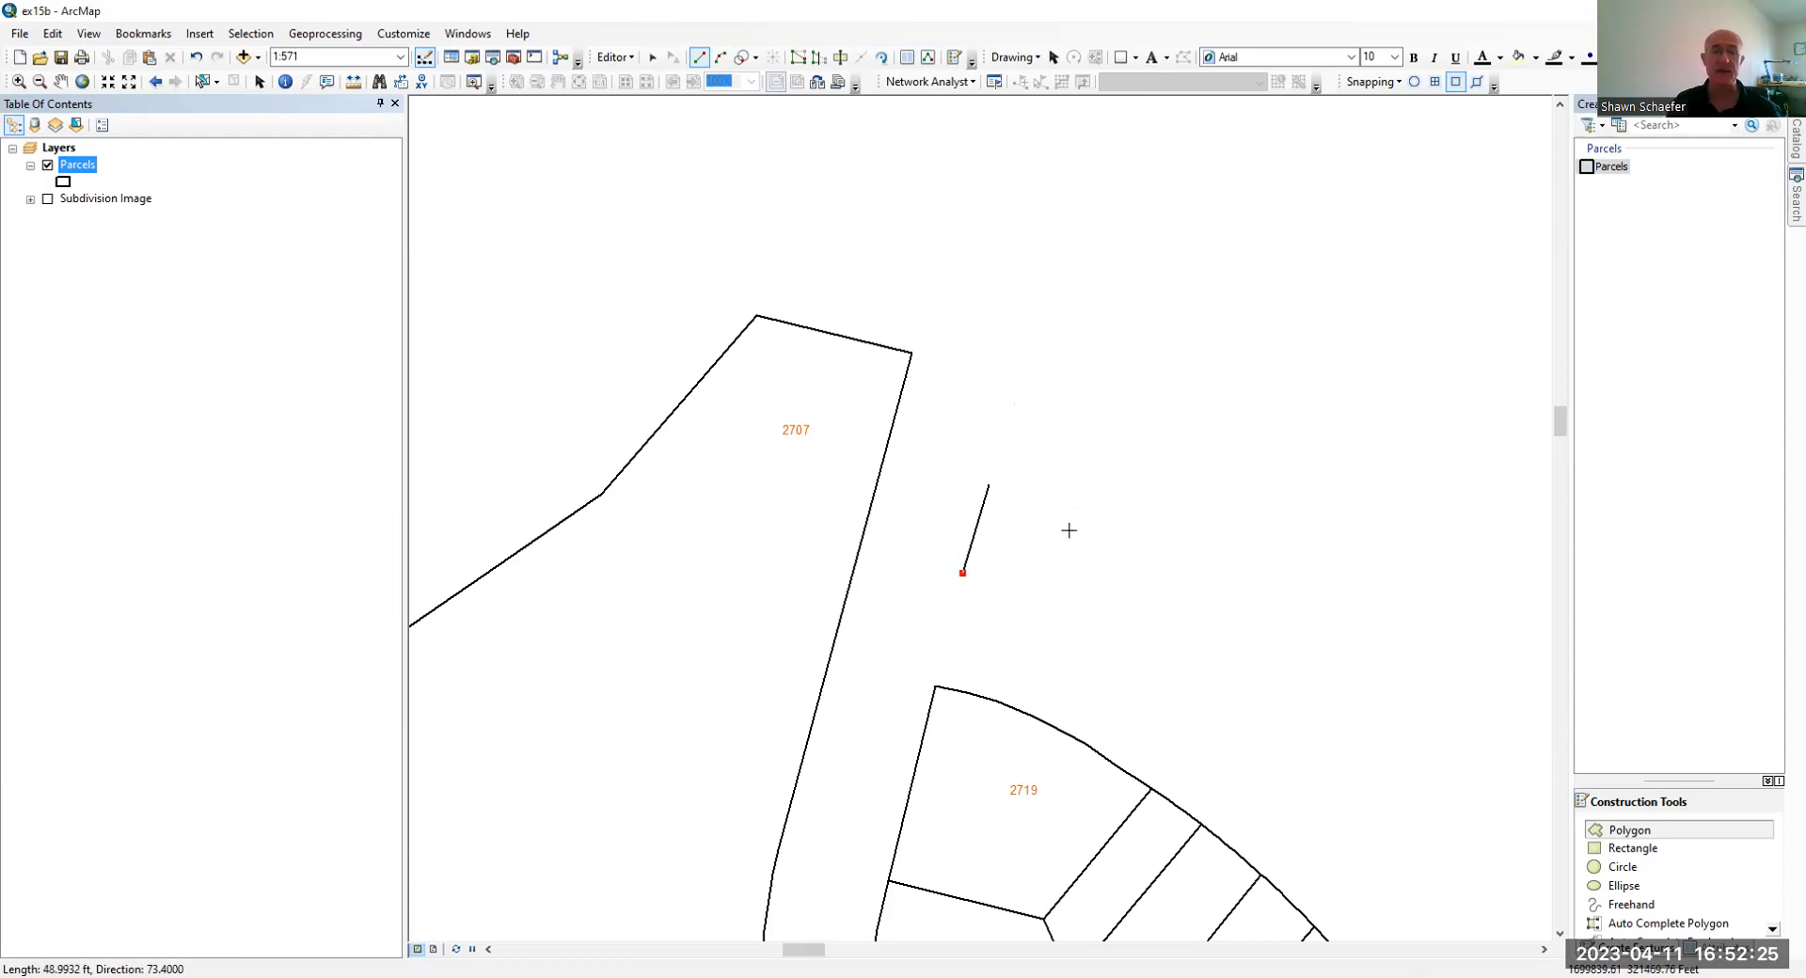
right_click(1061, 327)
left_click(1115, 405)
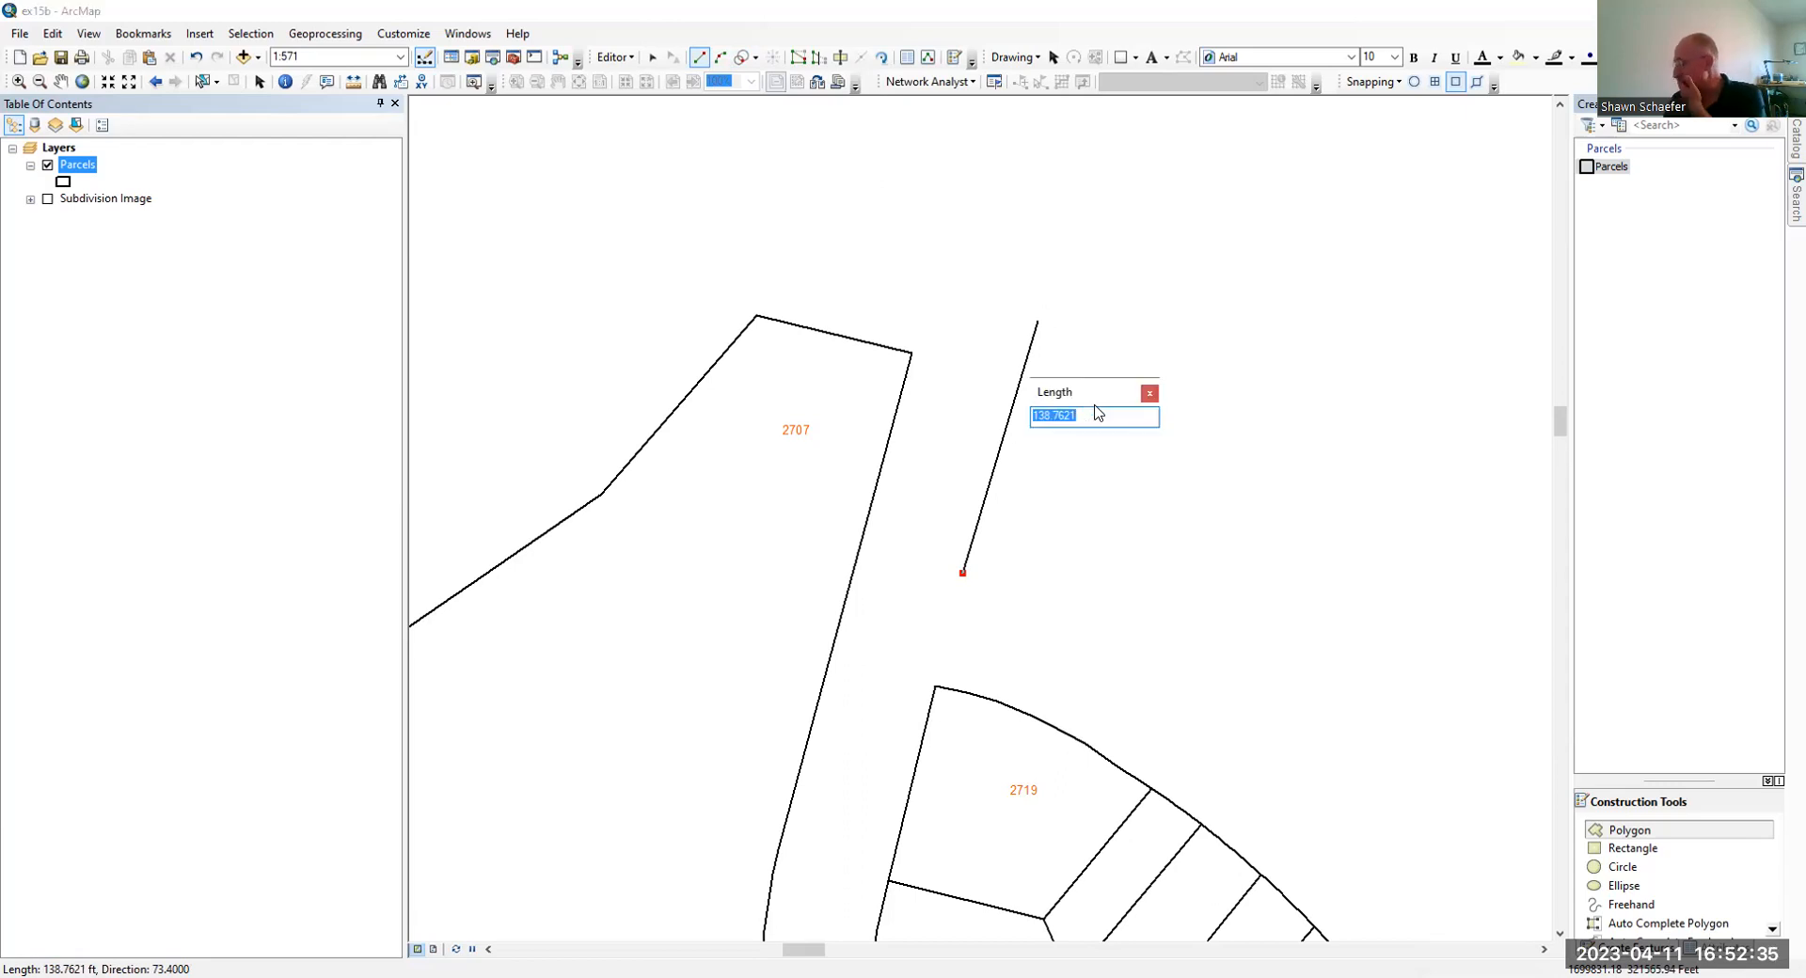
type("5")
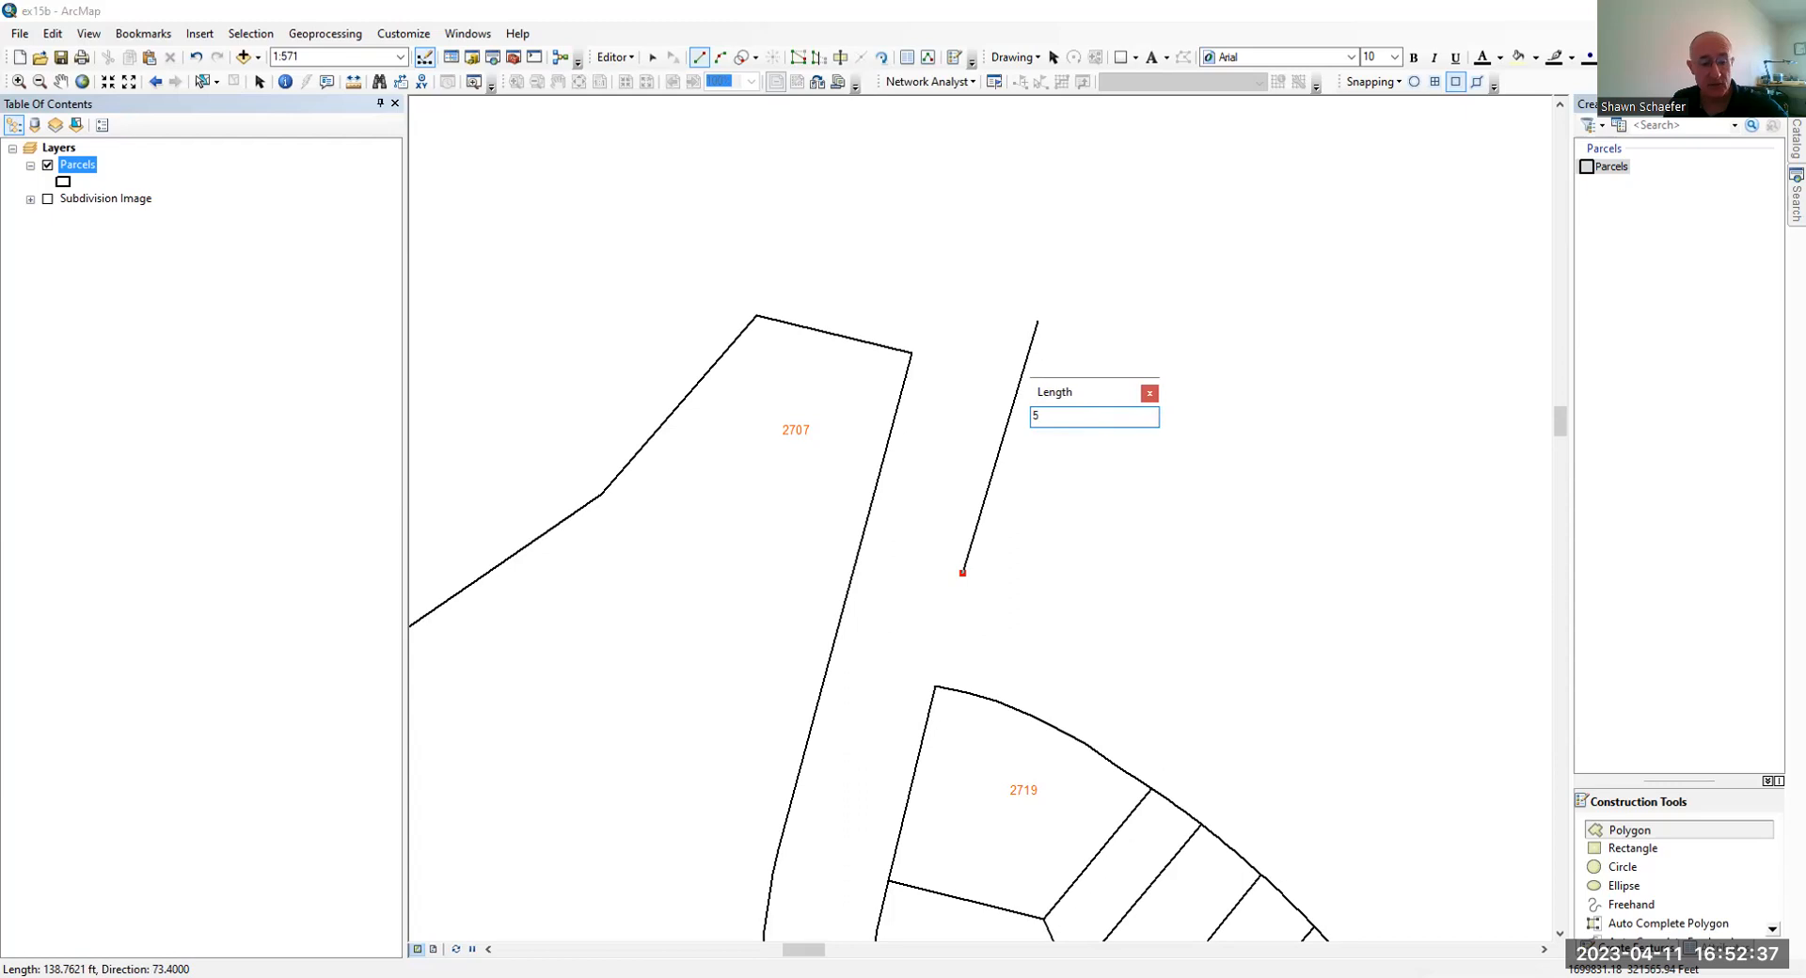
type("4.87")
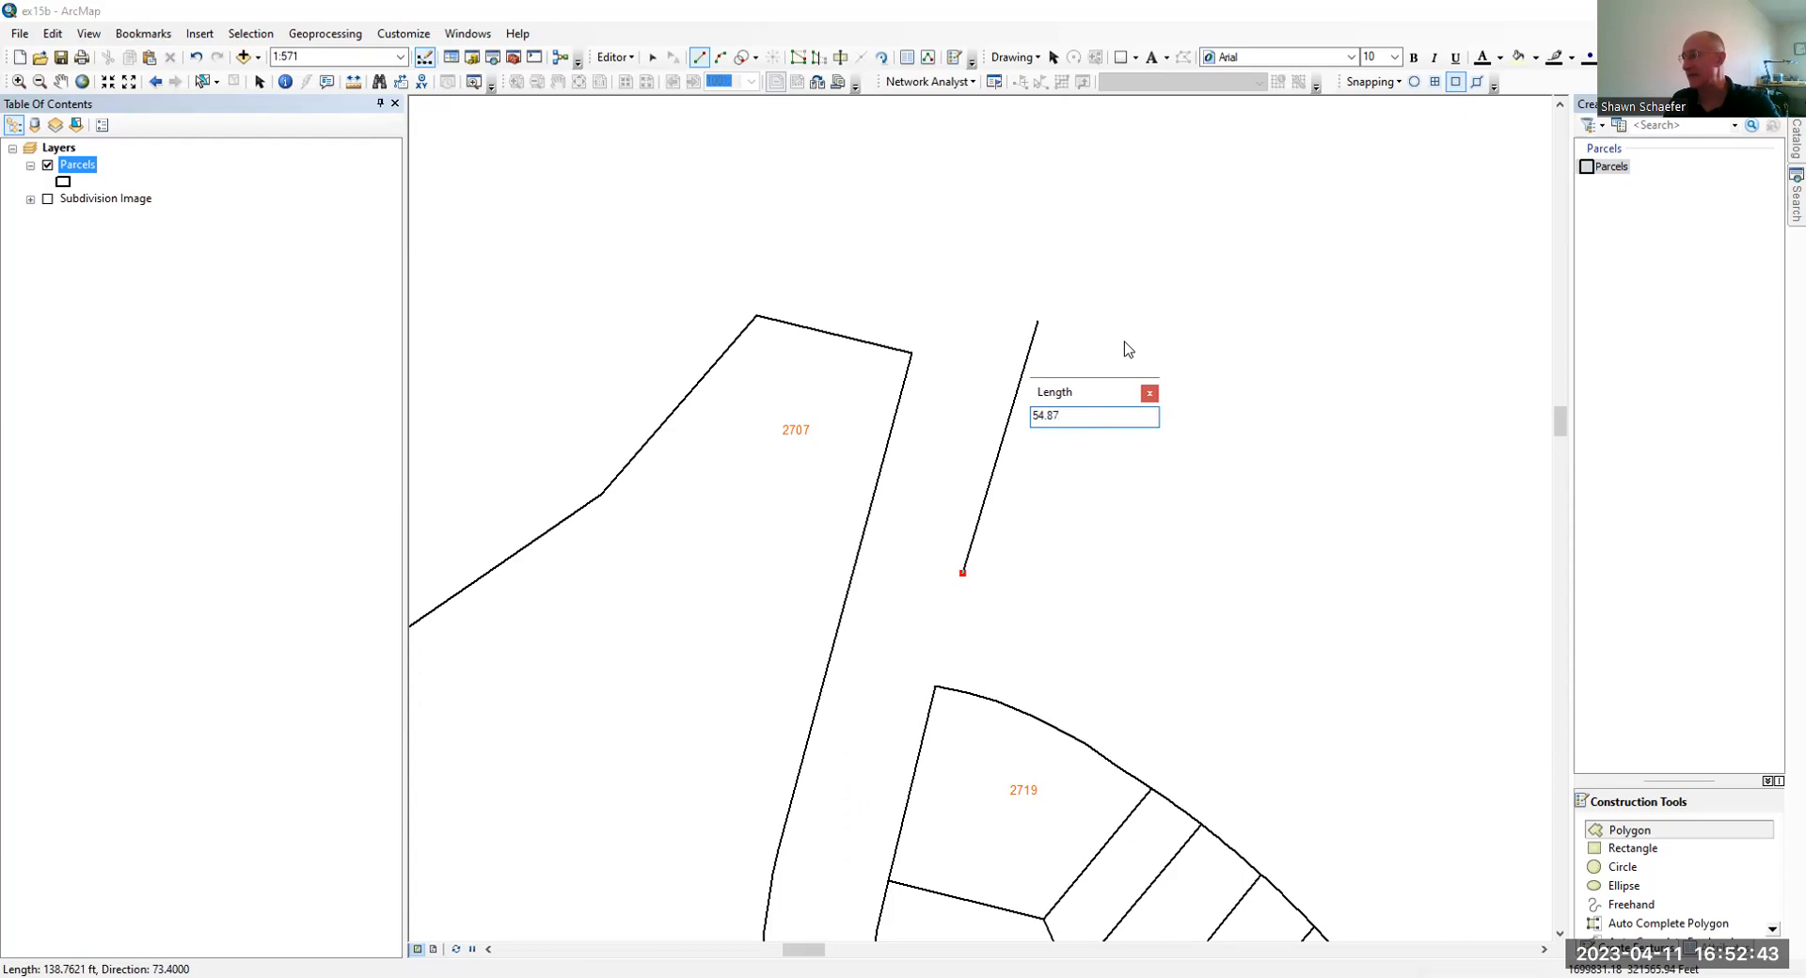
key("Return")
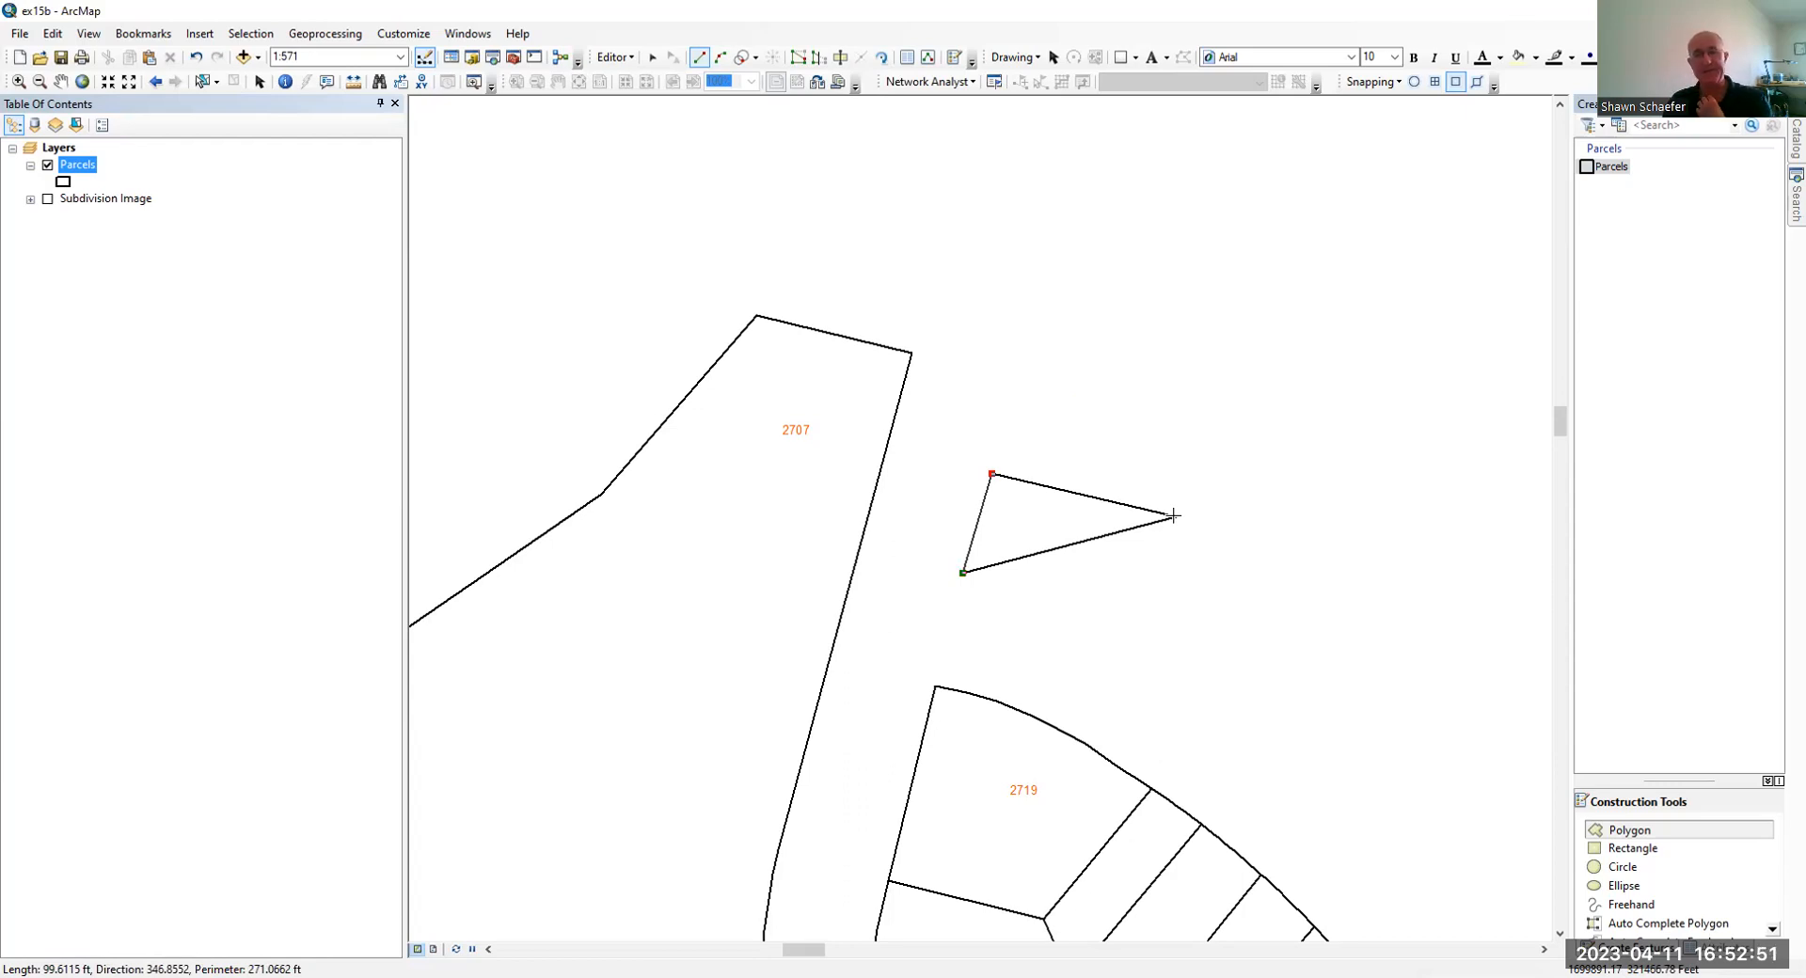
Add the parcel's second side with direction -15.72 and length 117 ft.
right_click(1173, 516)
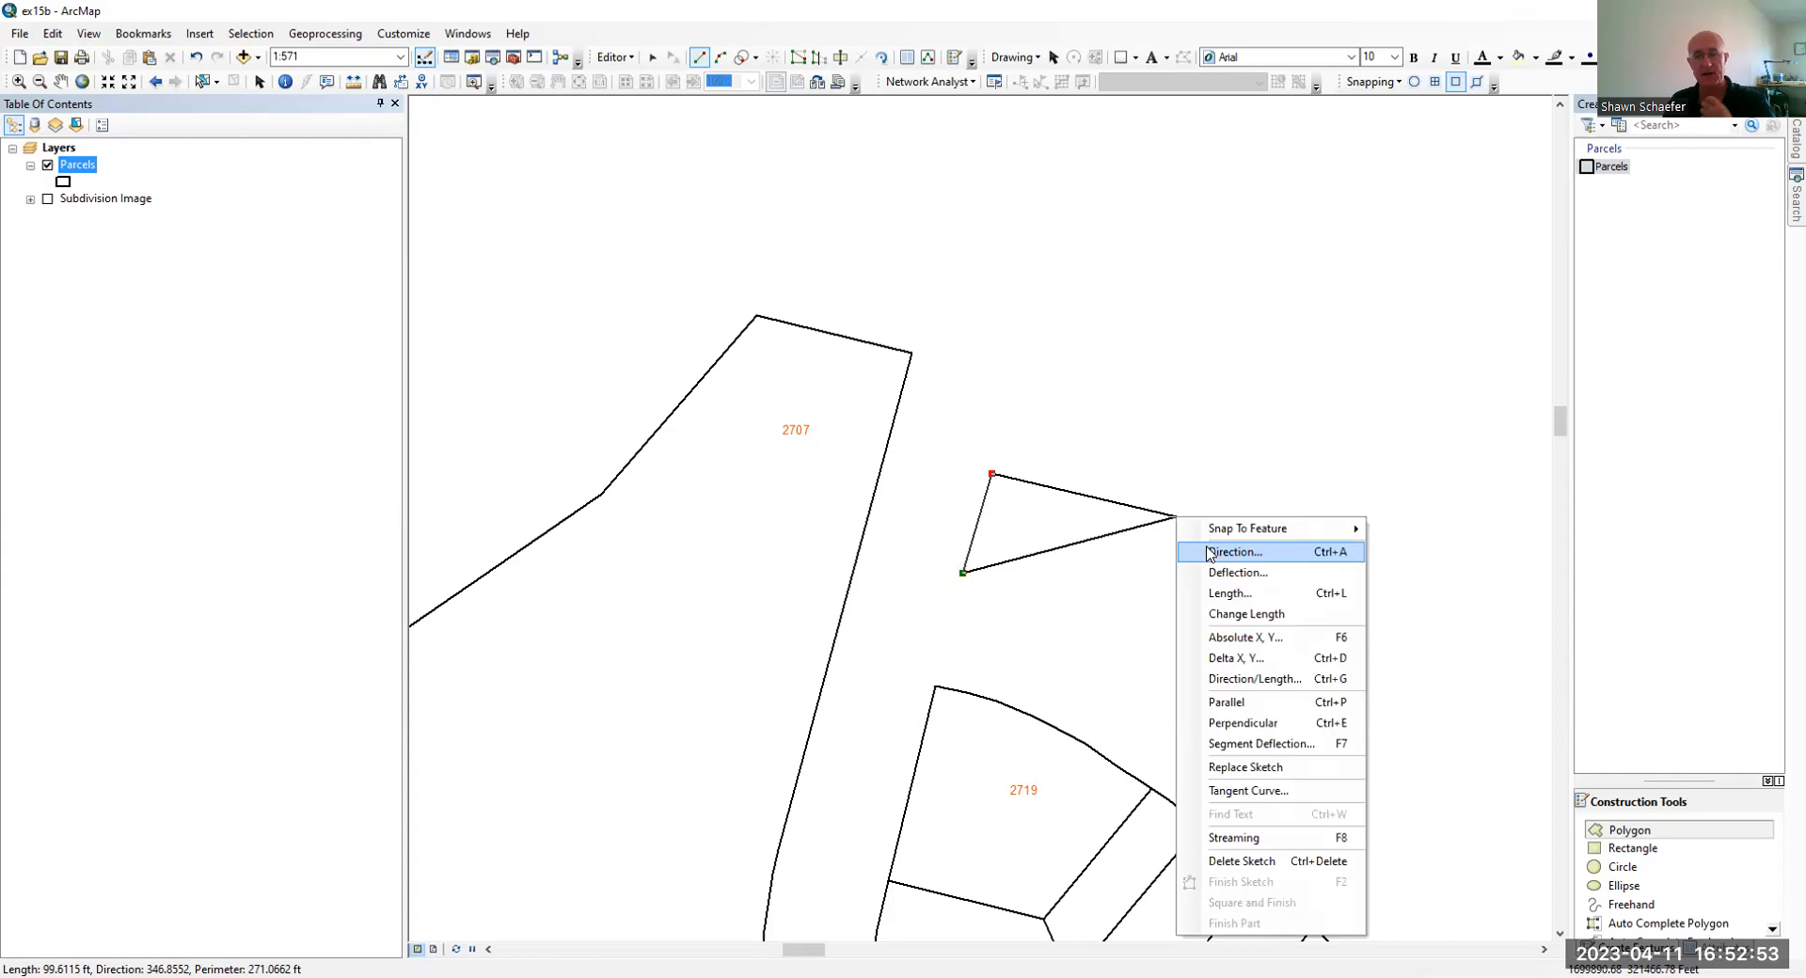
left_click(1206, 552)
type("-15.72")
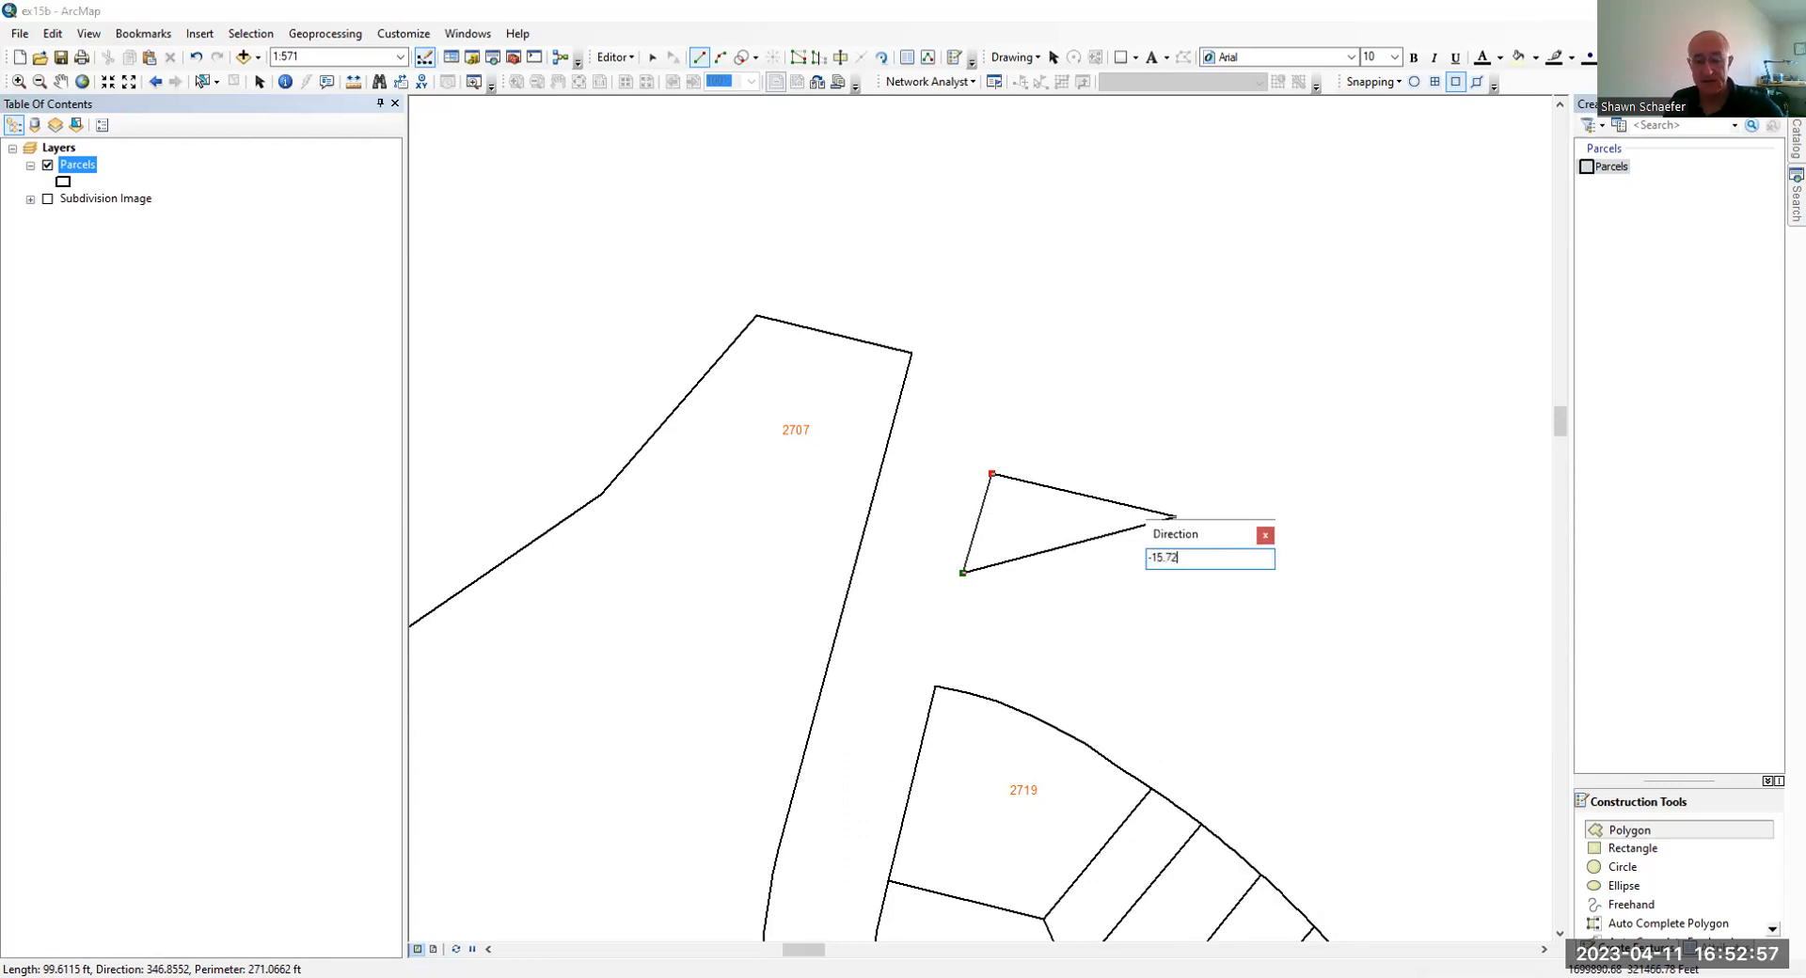
key("Return")
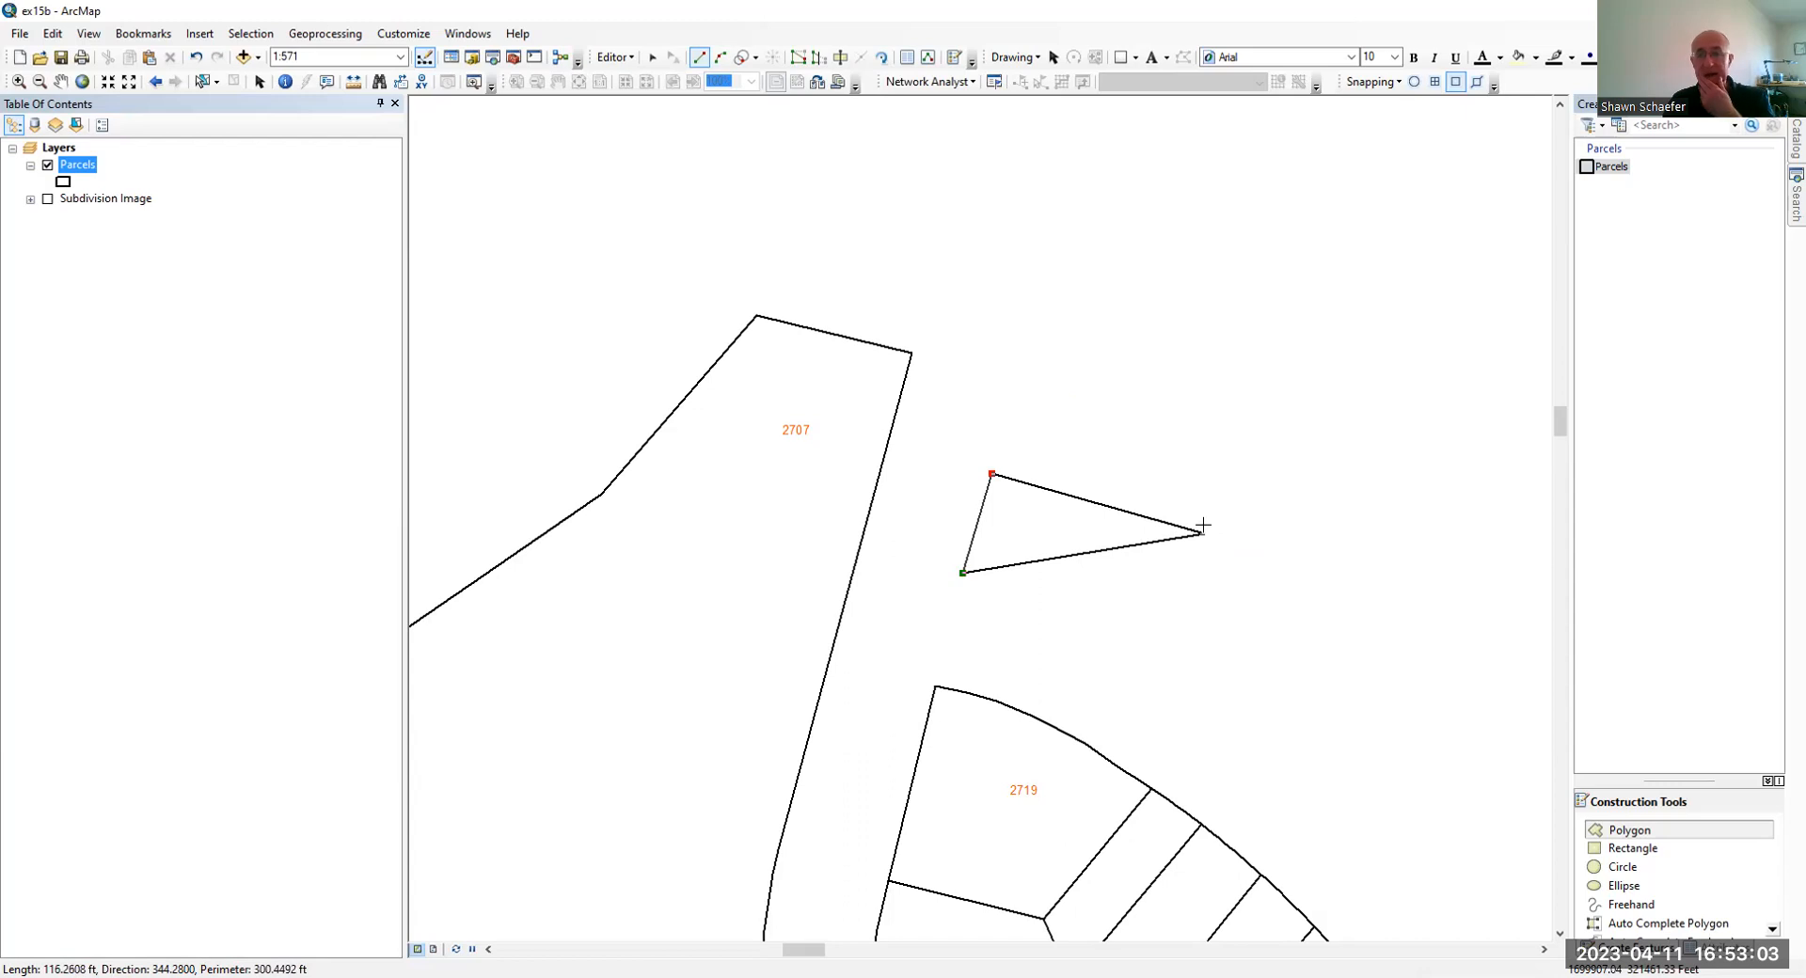
right_click(1205, 530)
left_click(1255, 602)
type("11")
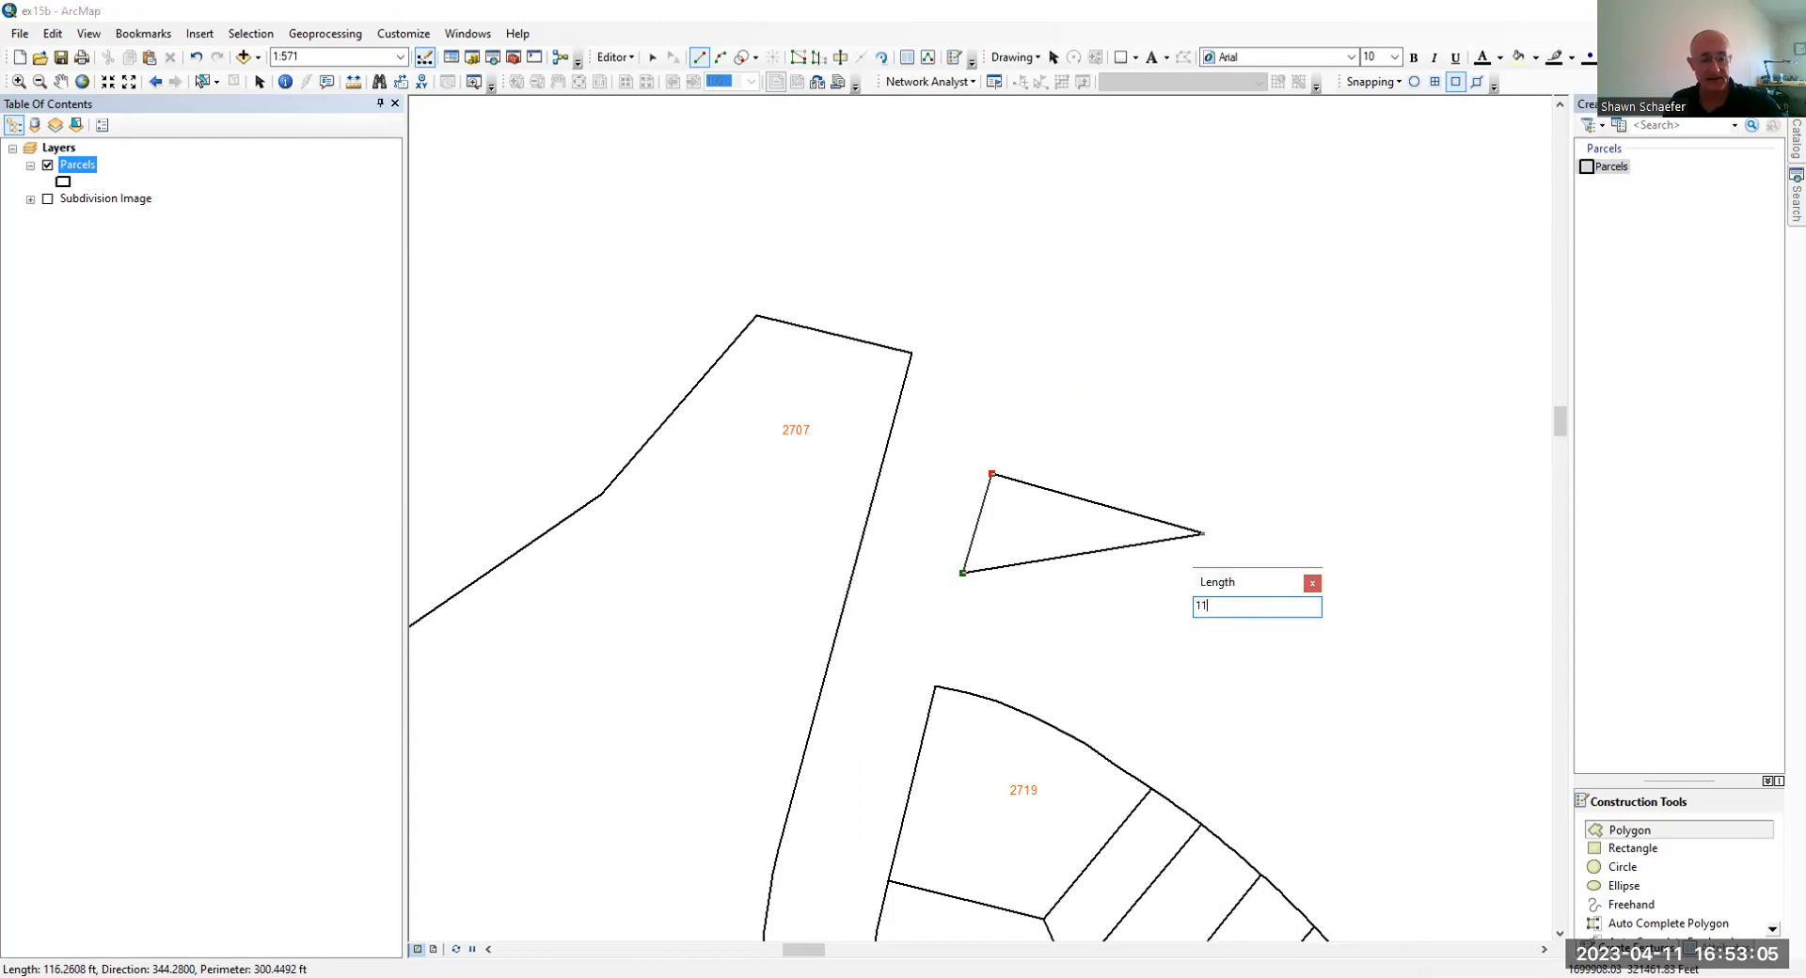
type("7")
key("Return")
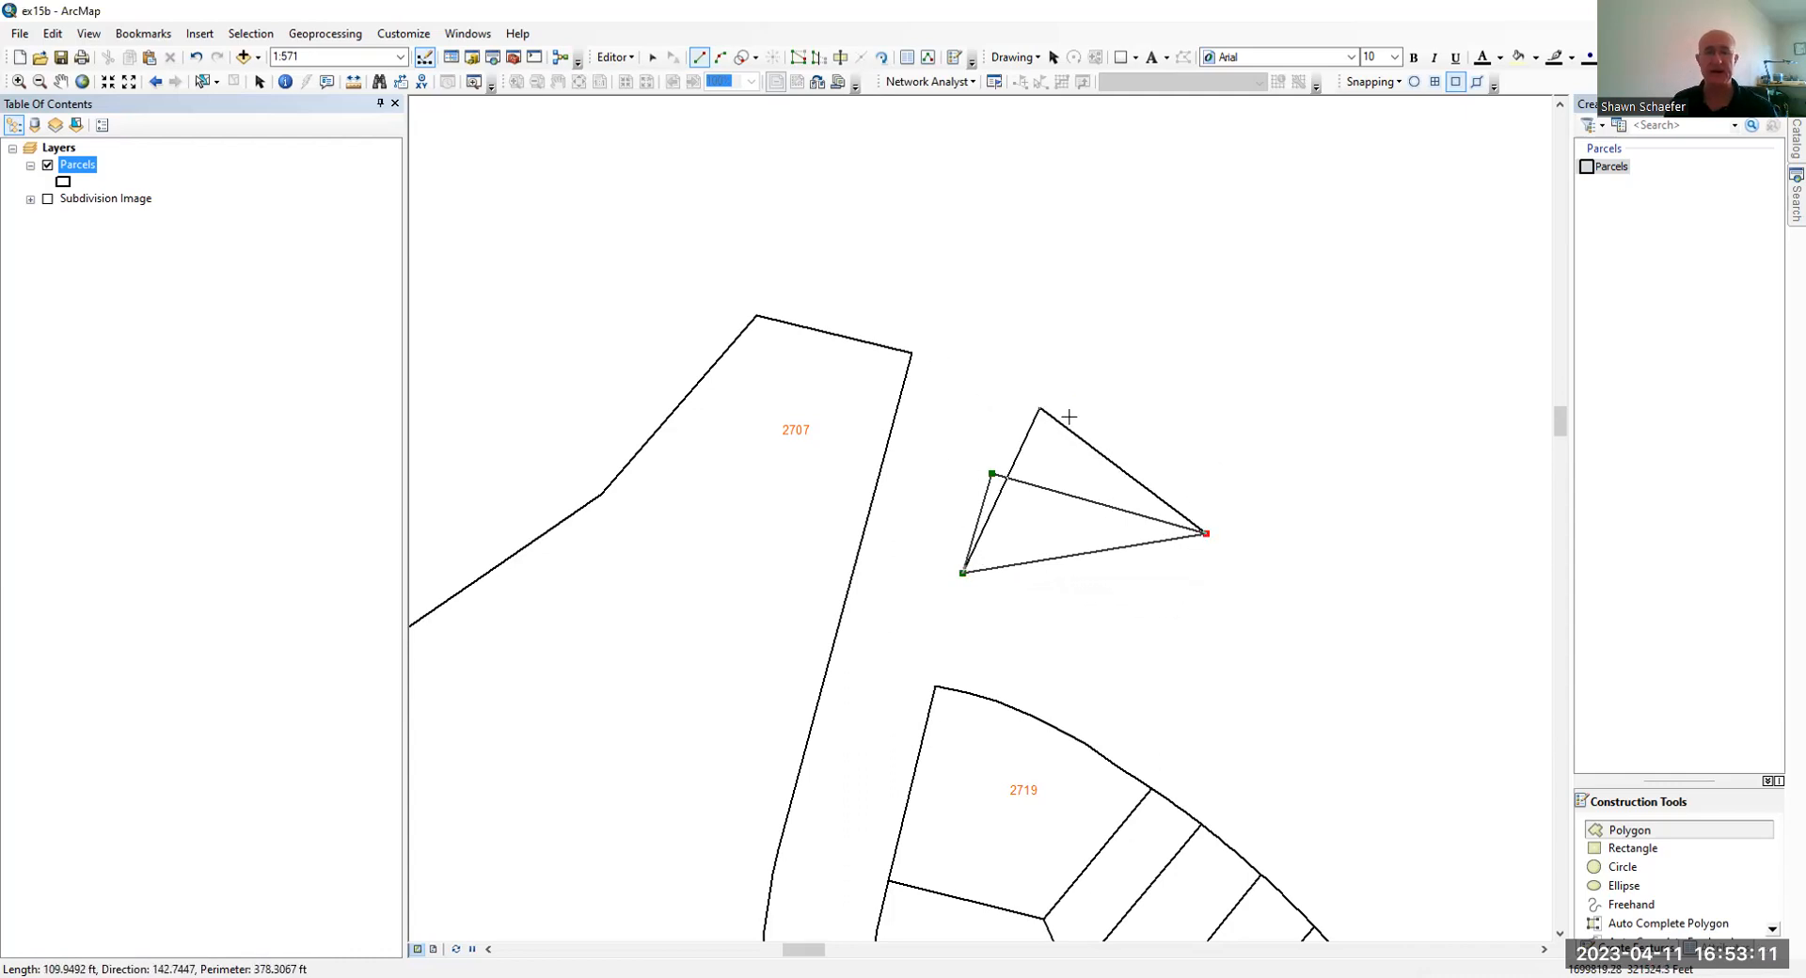
Complete the new parcel with Square and Finish, and switch to the Select Elements tool.
right_click(1154, 671)
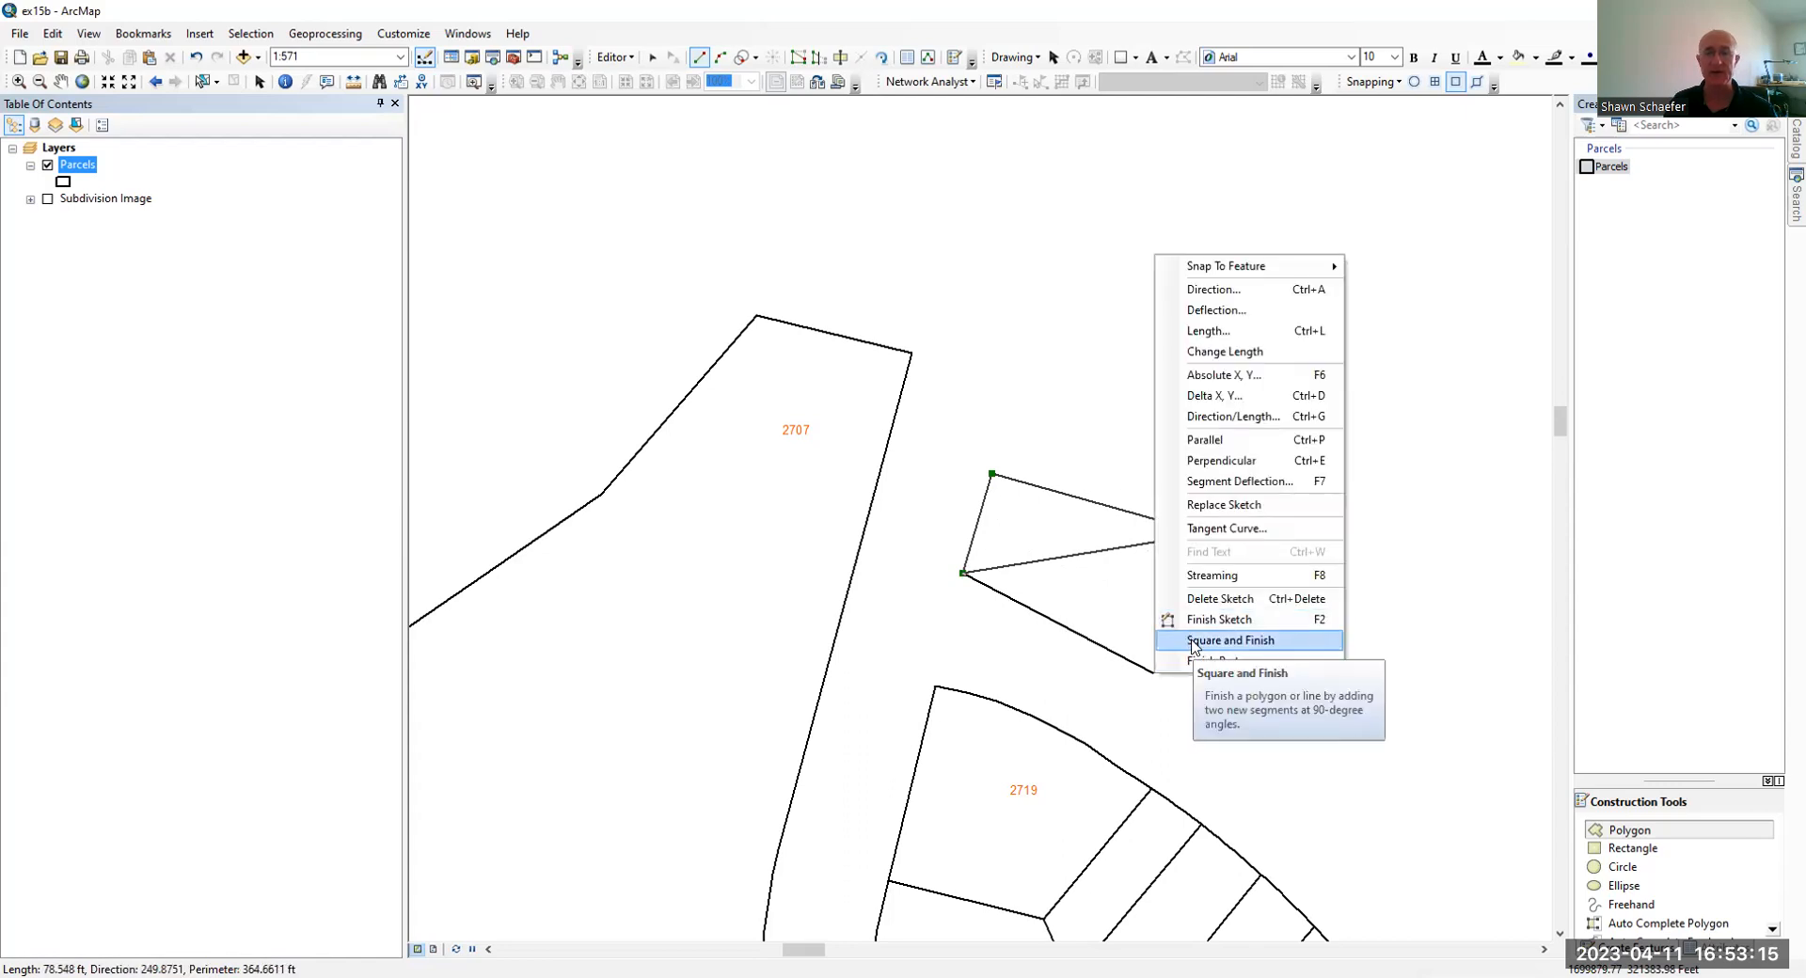
left_click(1206, 637)
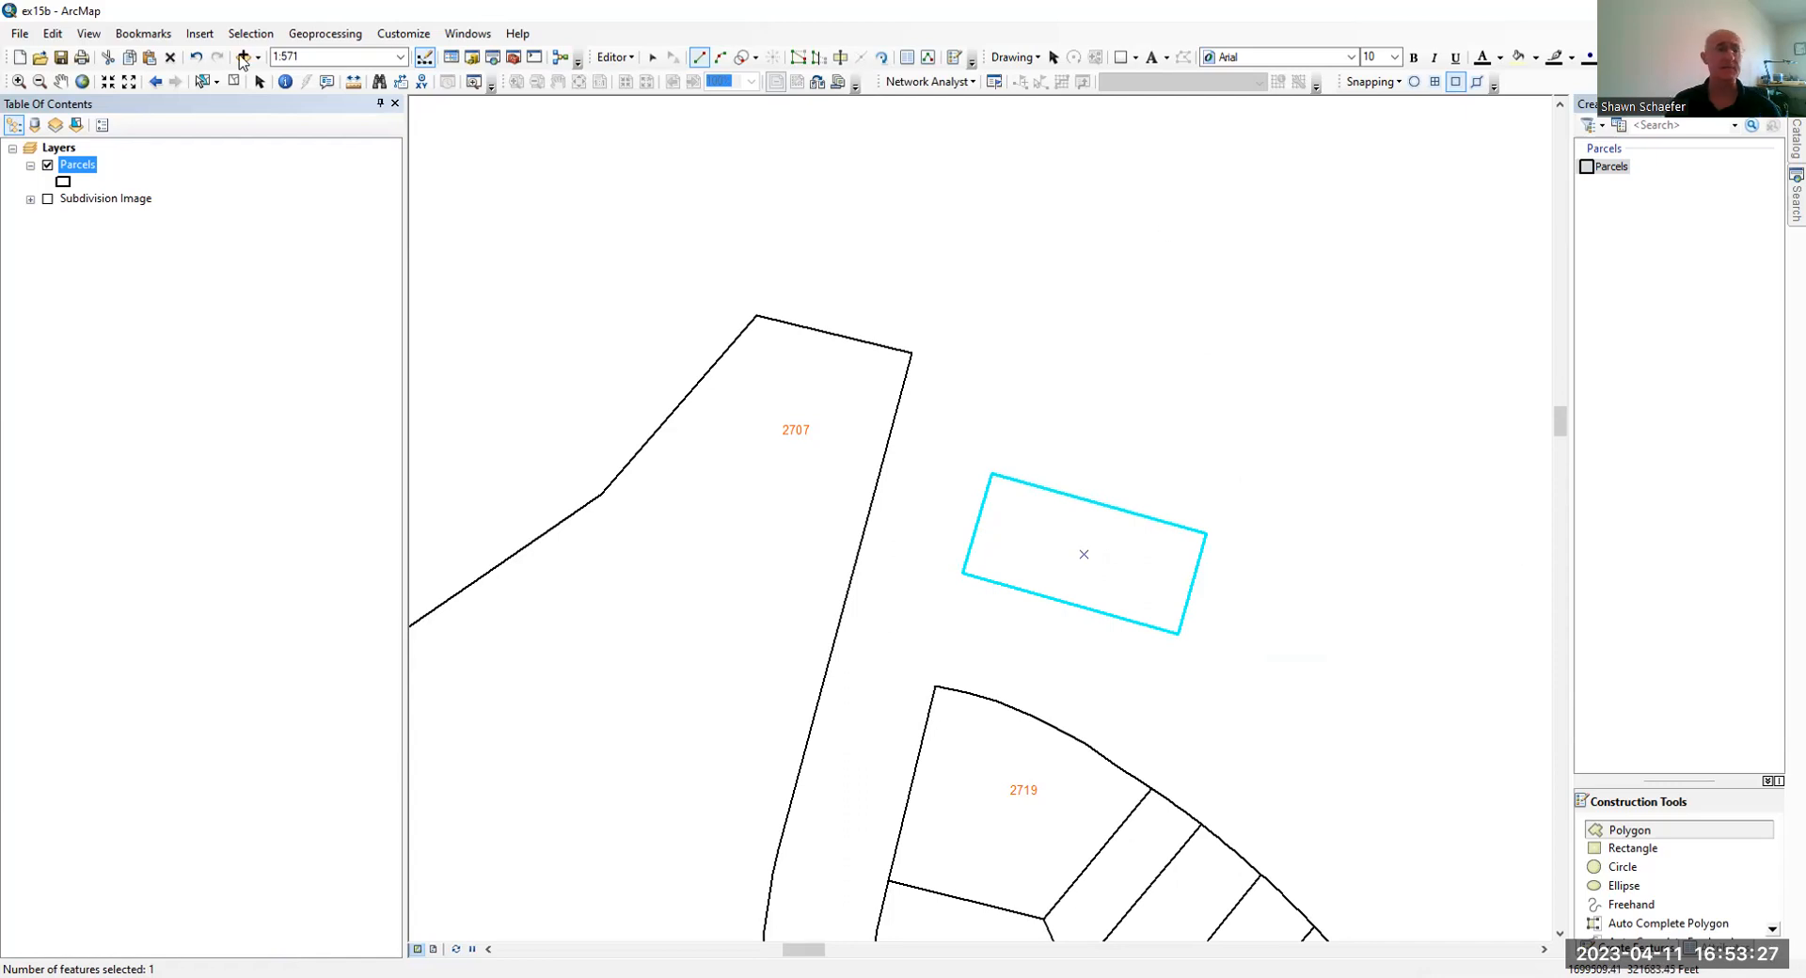
left_click(259, 82)
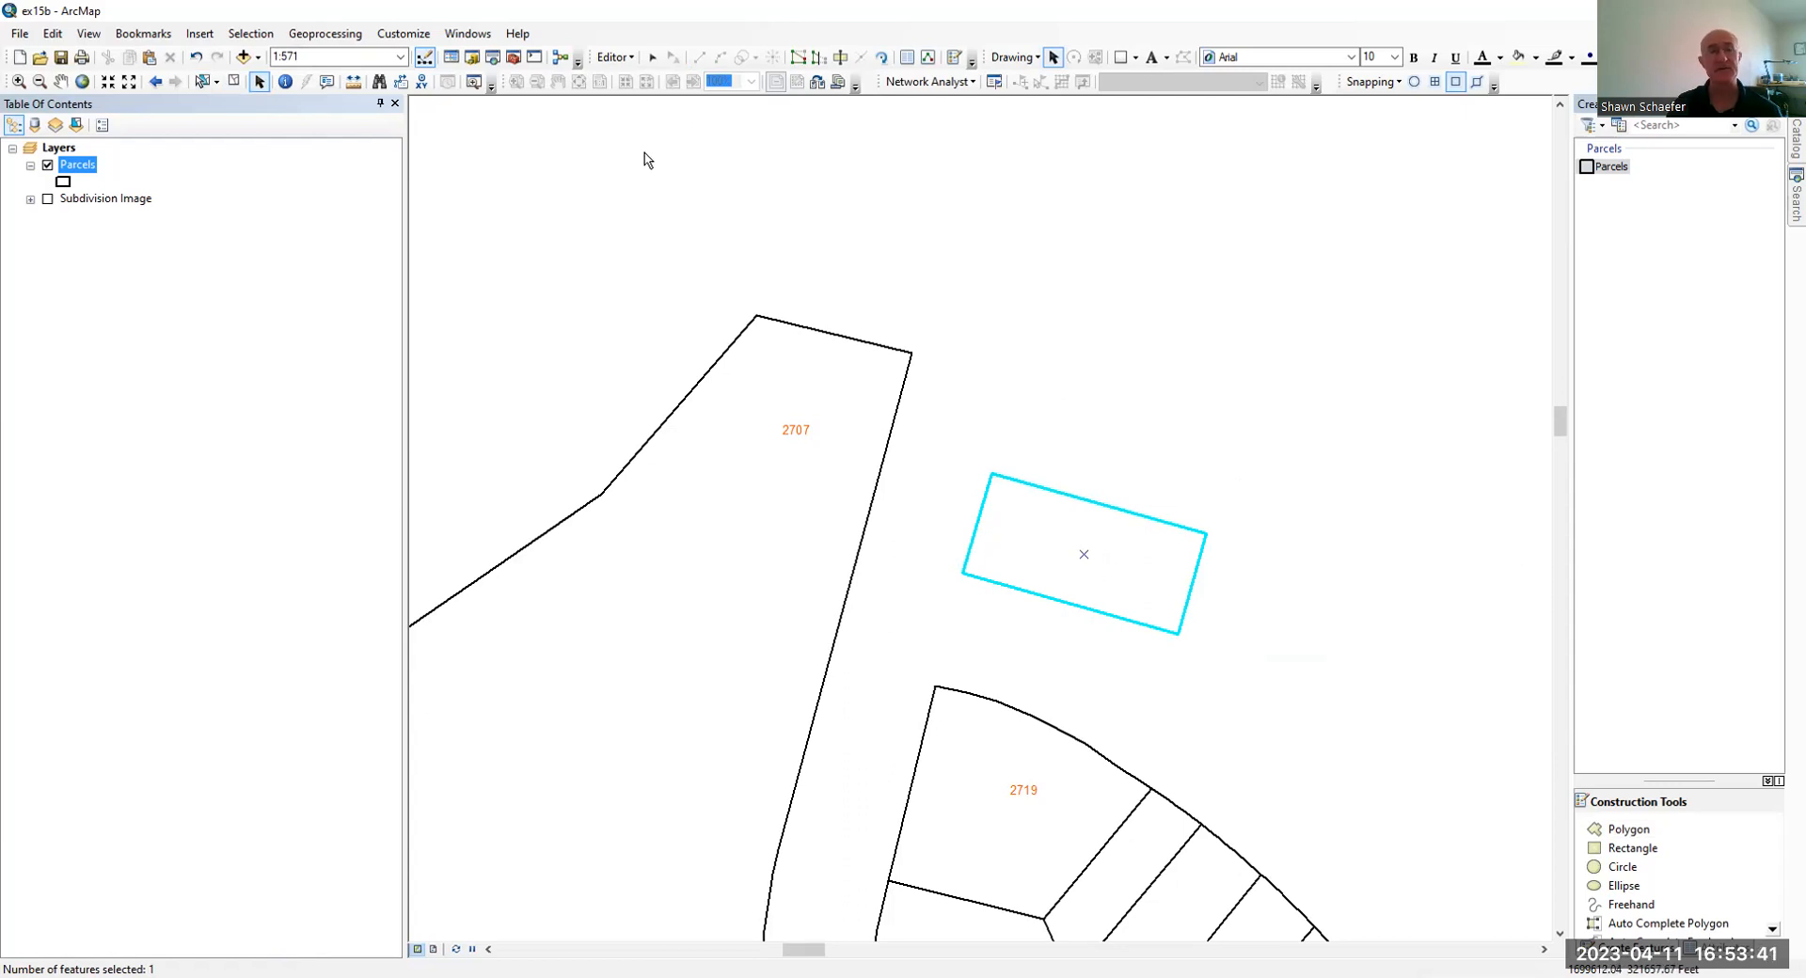
Stop the edit session and save the parcel edits.
left_click(629, 62)
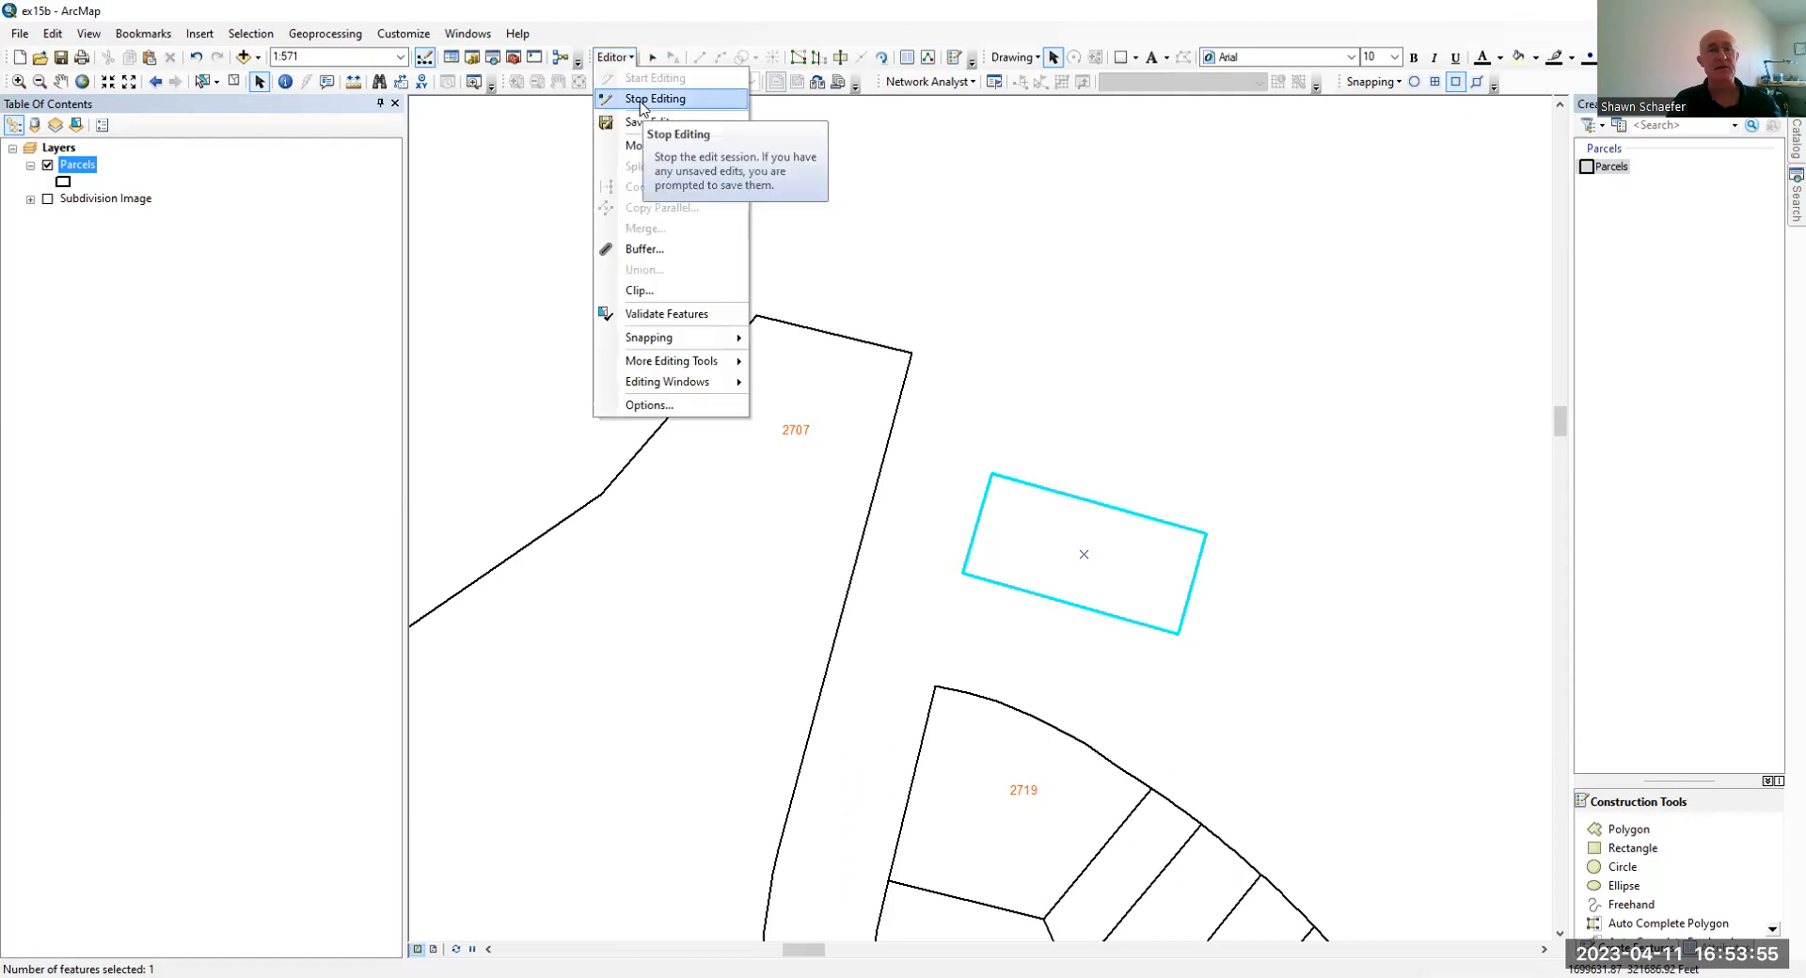
left_click(642, 109)
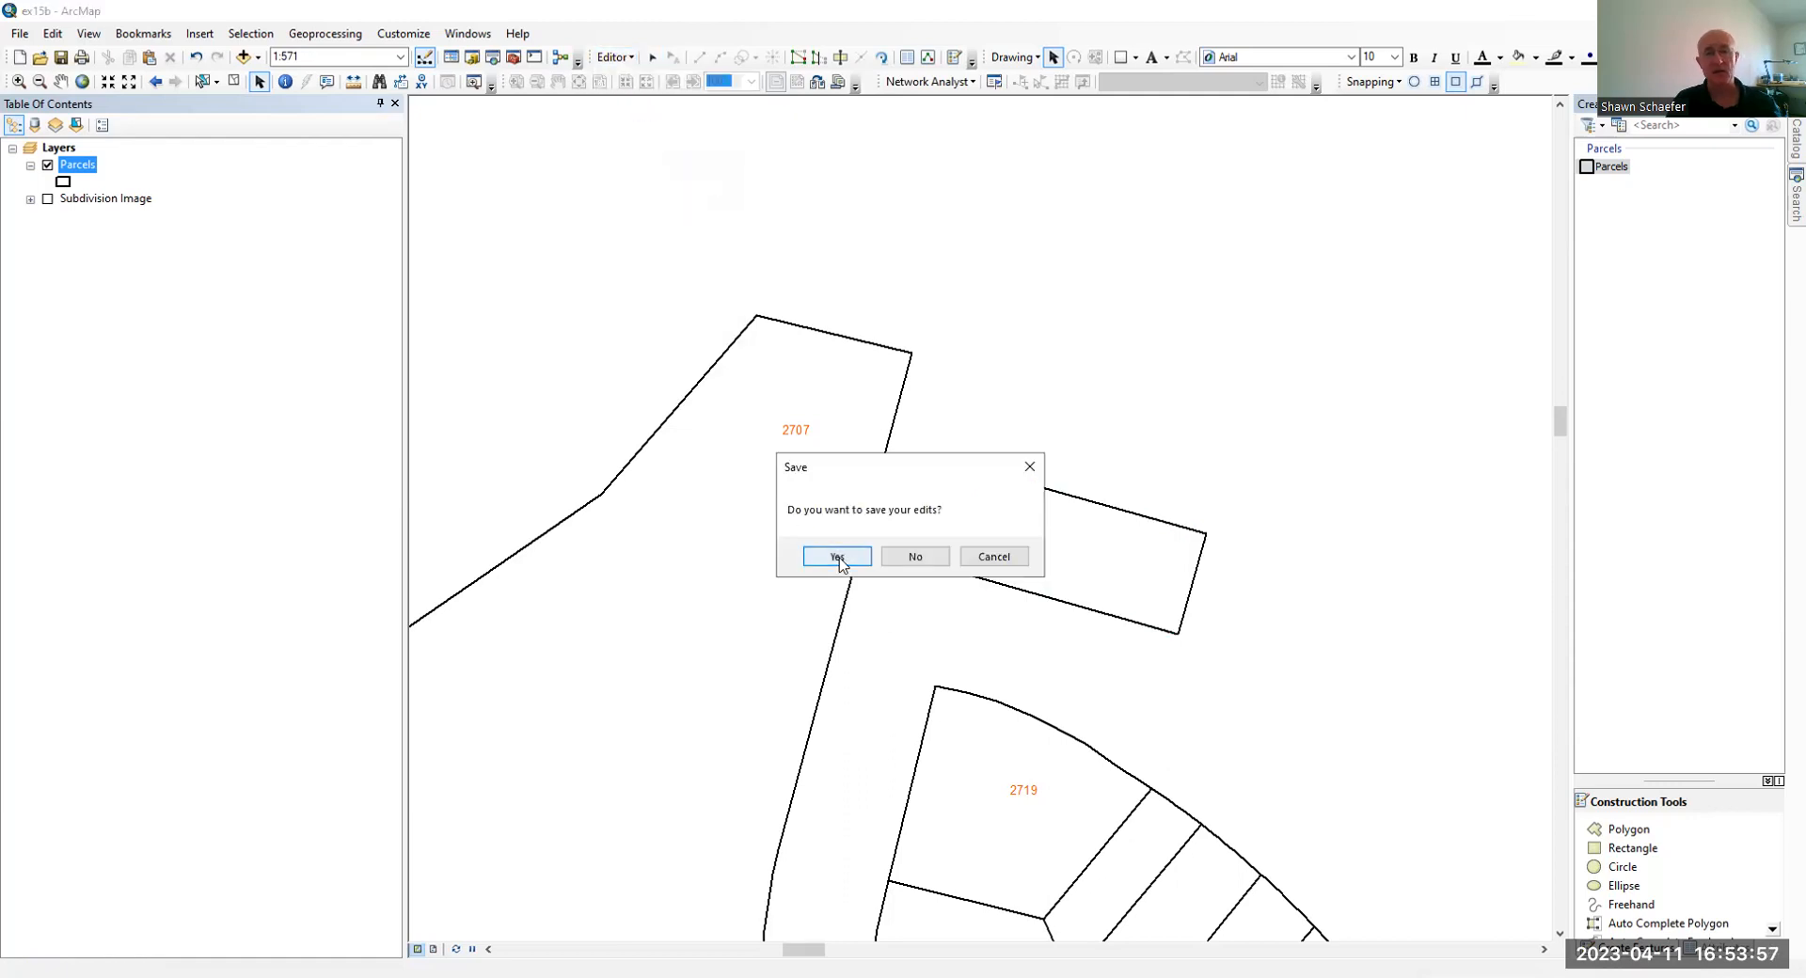
left_click(837, 558)
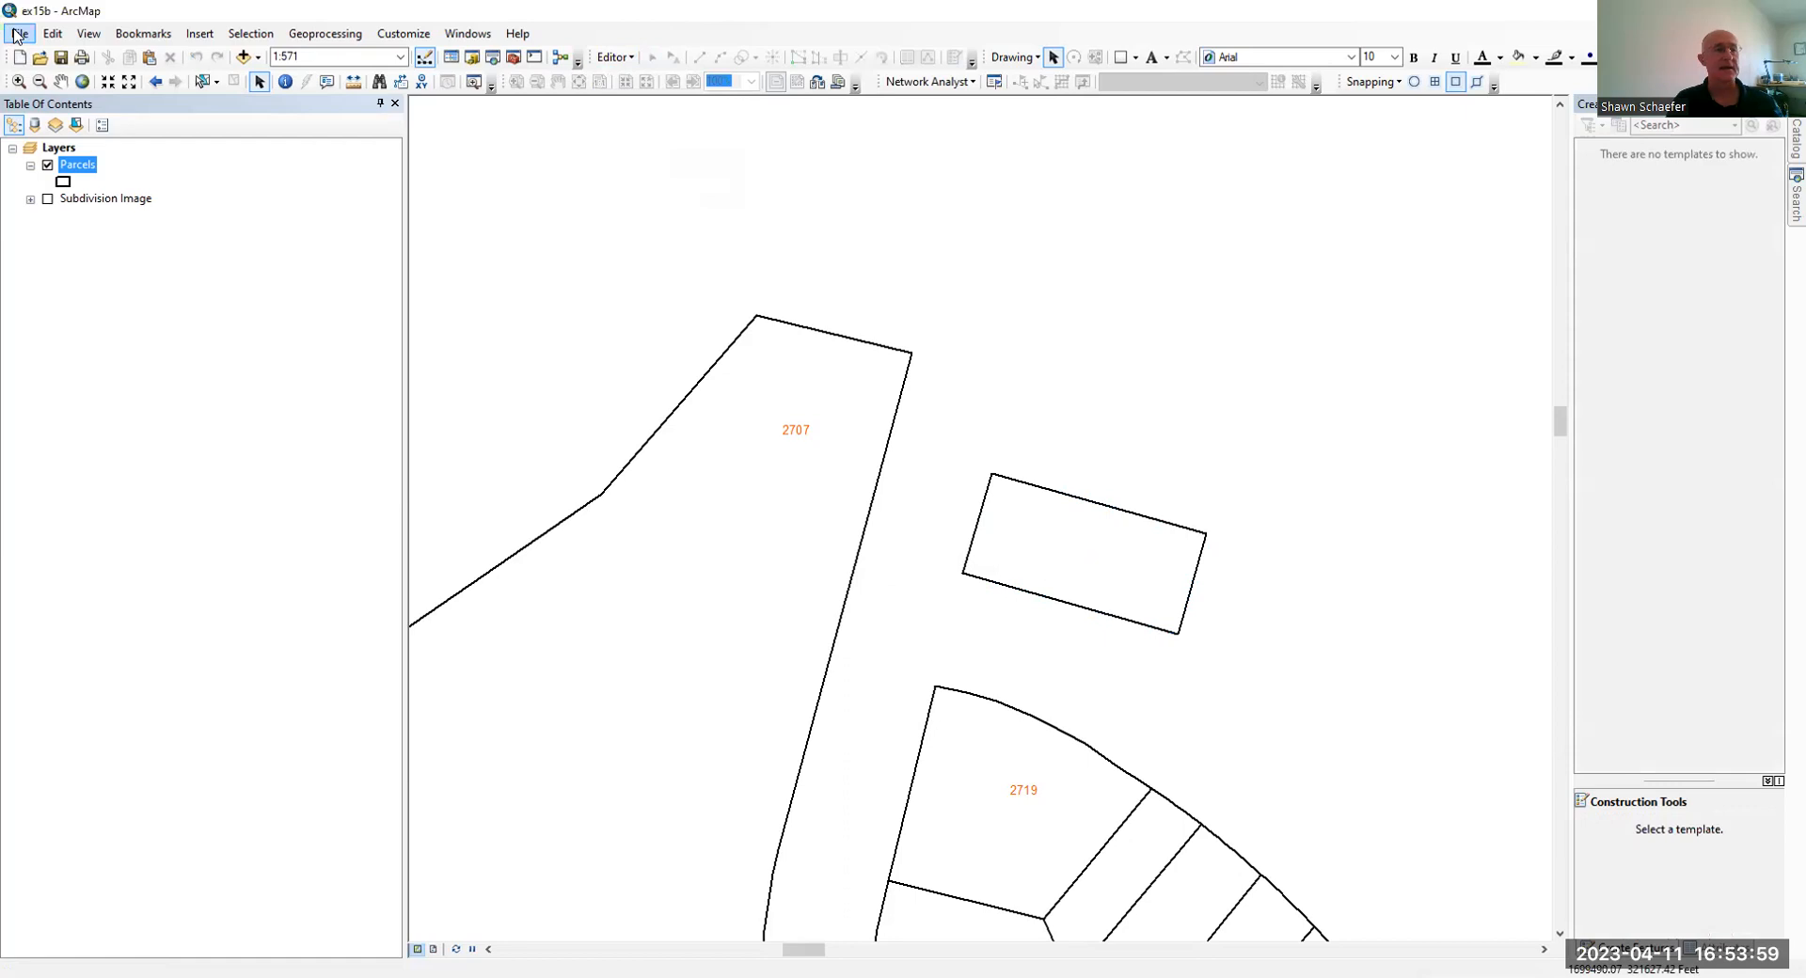
Open the ex16a map document from the Chapter16 folder, saving the changes to ex15b.
left_click(17, 35)
left_click(43, 81)
left_click(1023, 339)
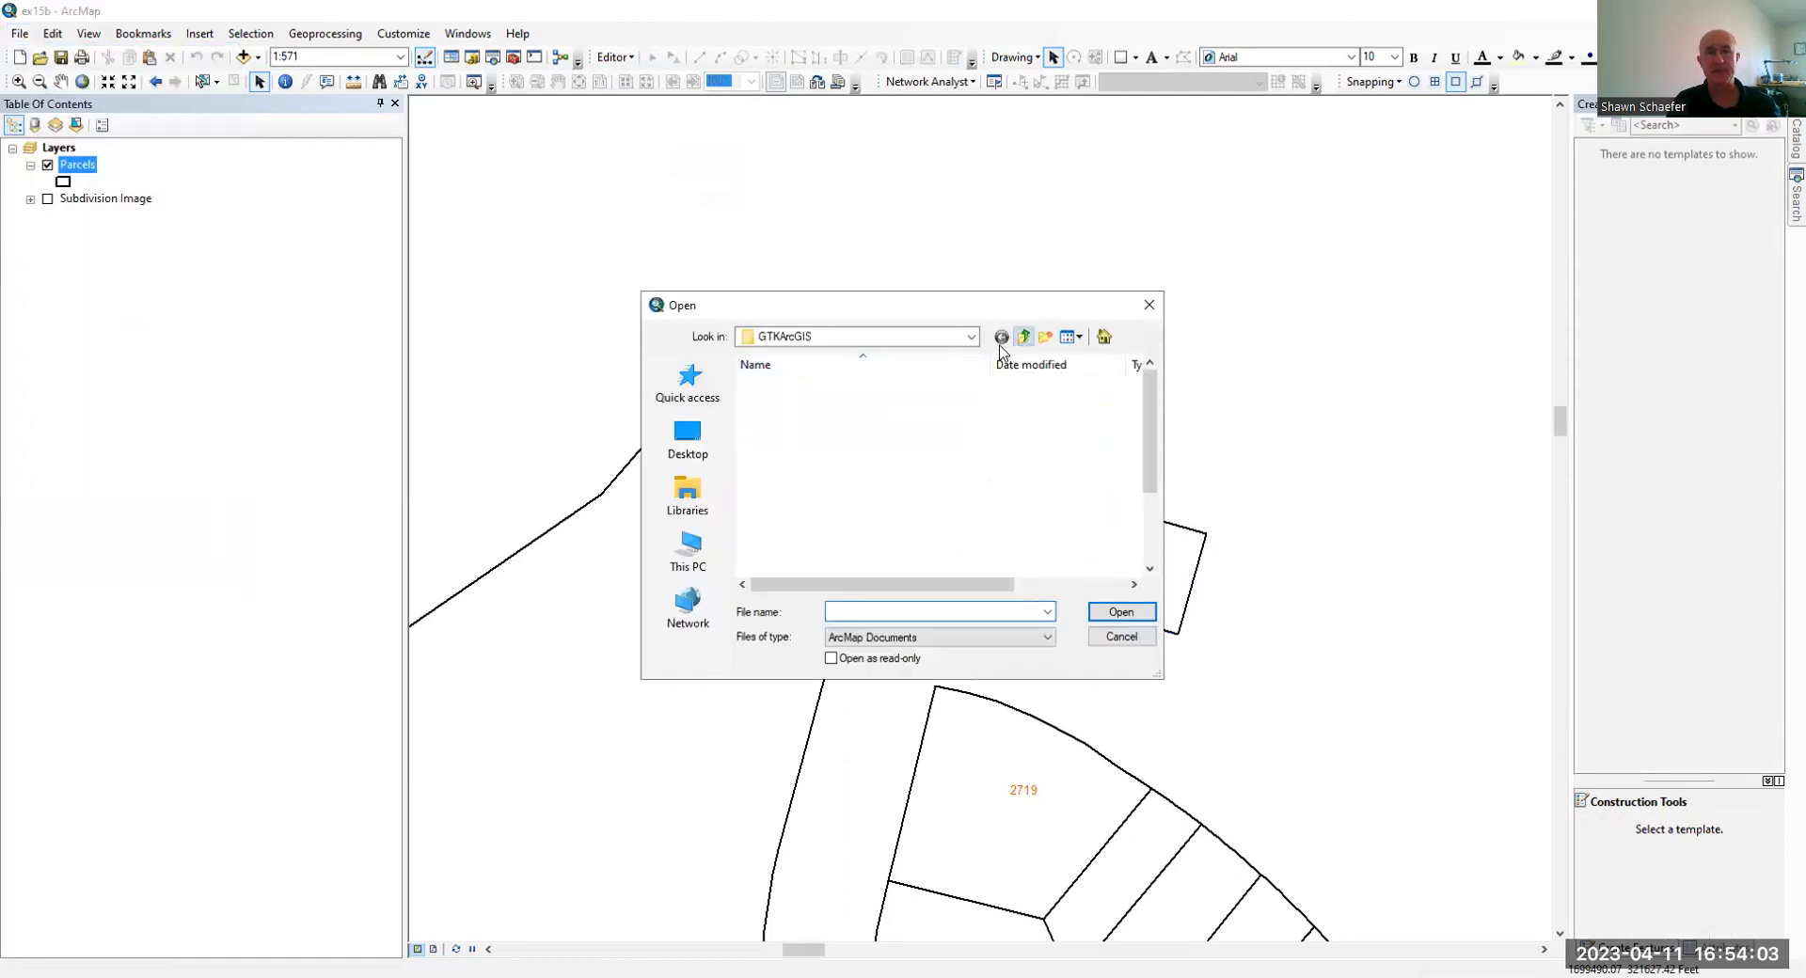
double_click(807, 516)
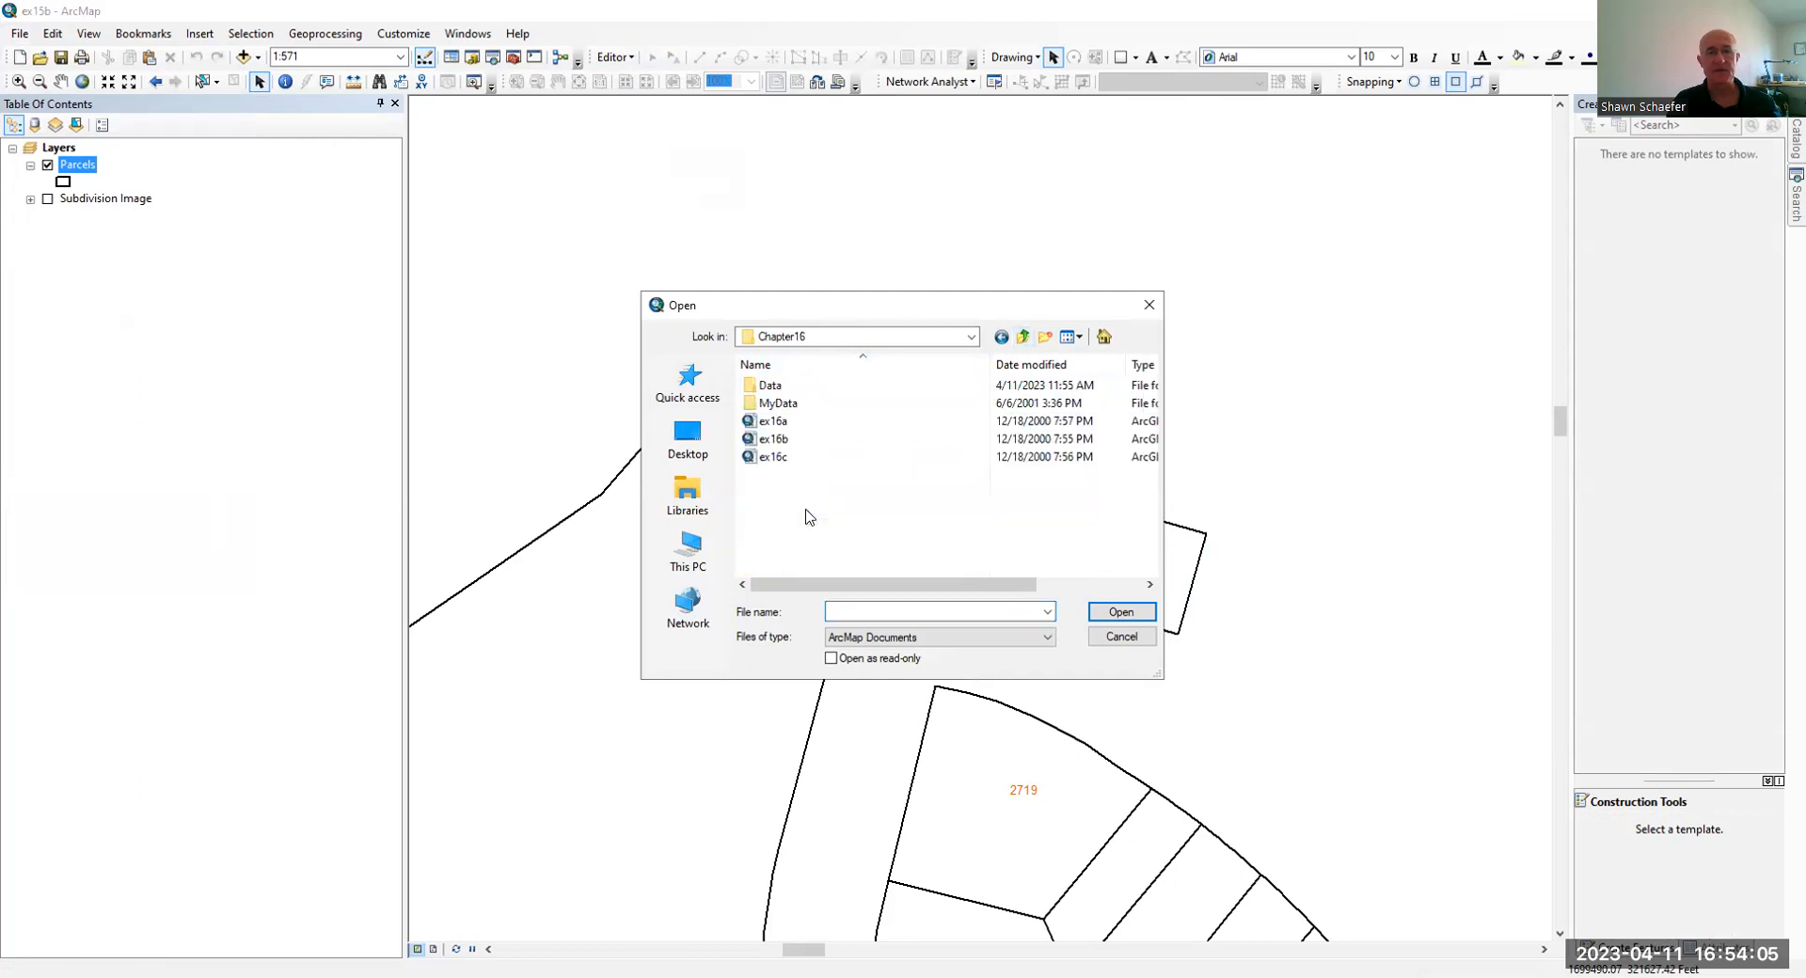
double_click(788, 422)
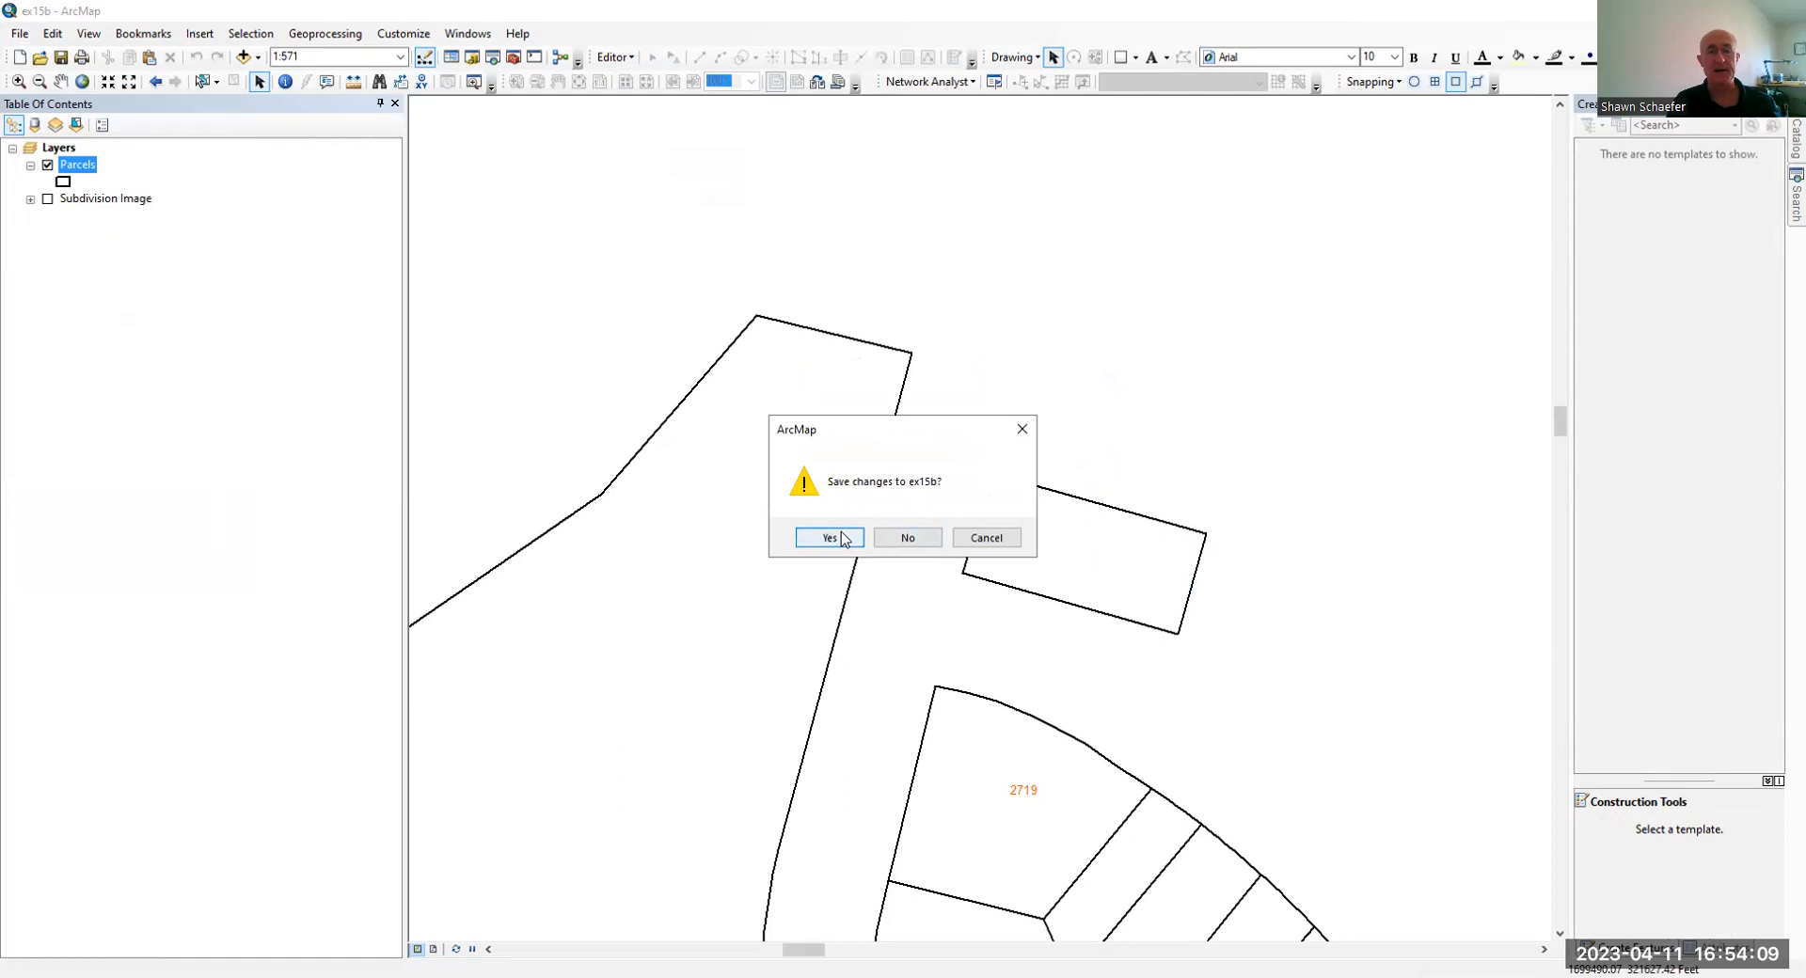
left_click(842, 538)
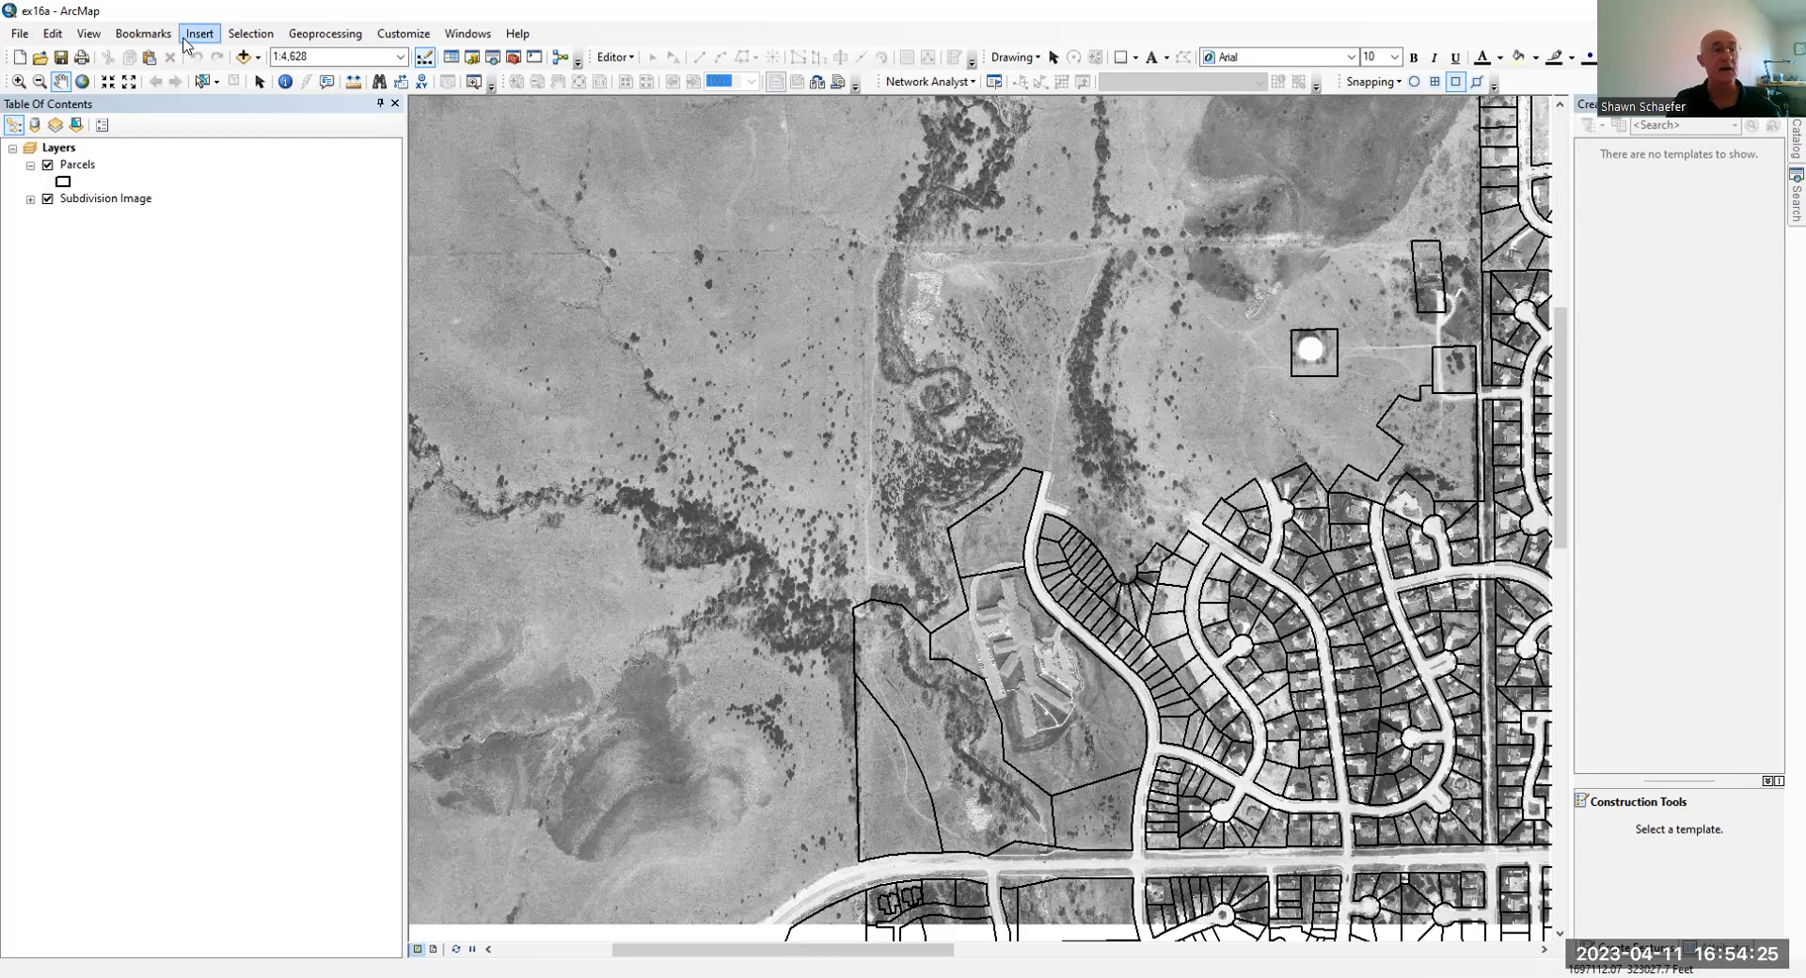
Go to the First Parcel Site bookmark and turn off the Subdivision Image layer.
left_click(151, 35)
left_click(158, 105)
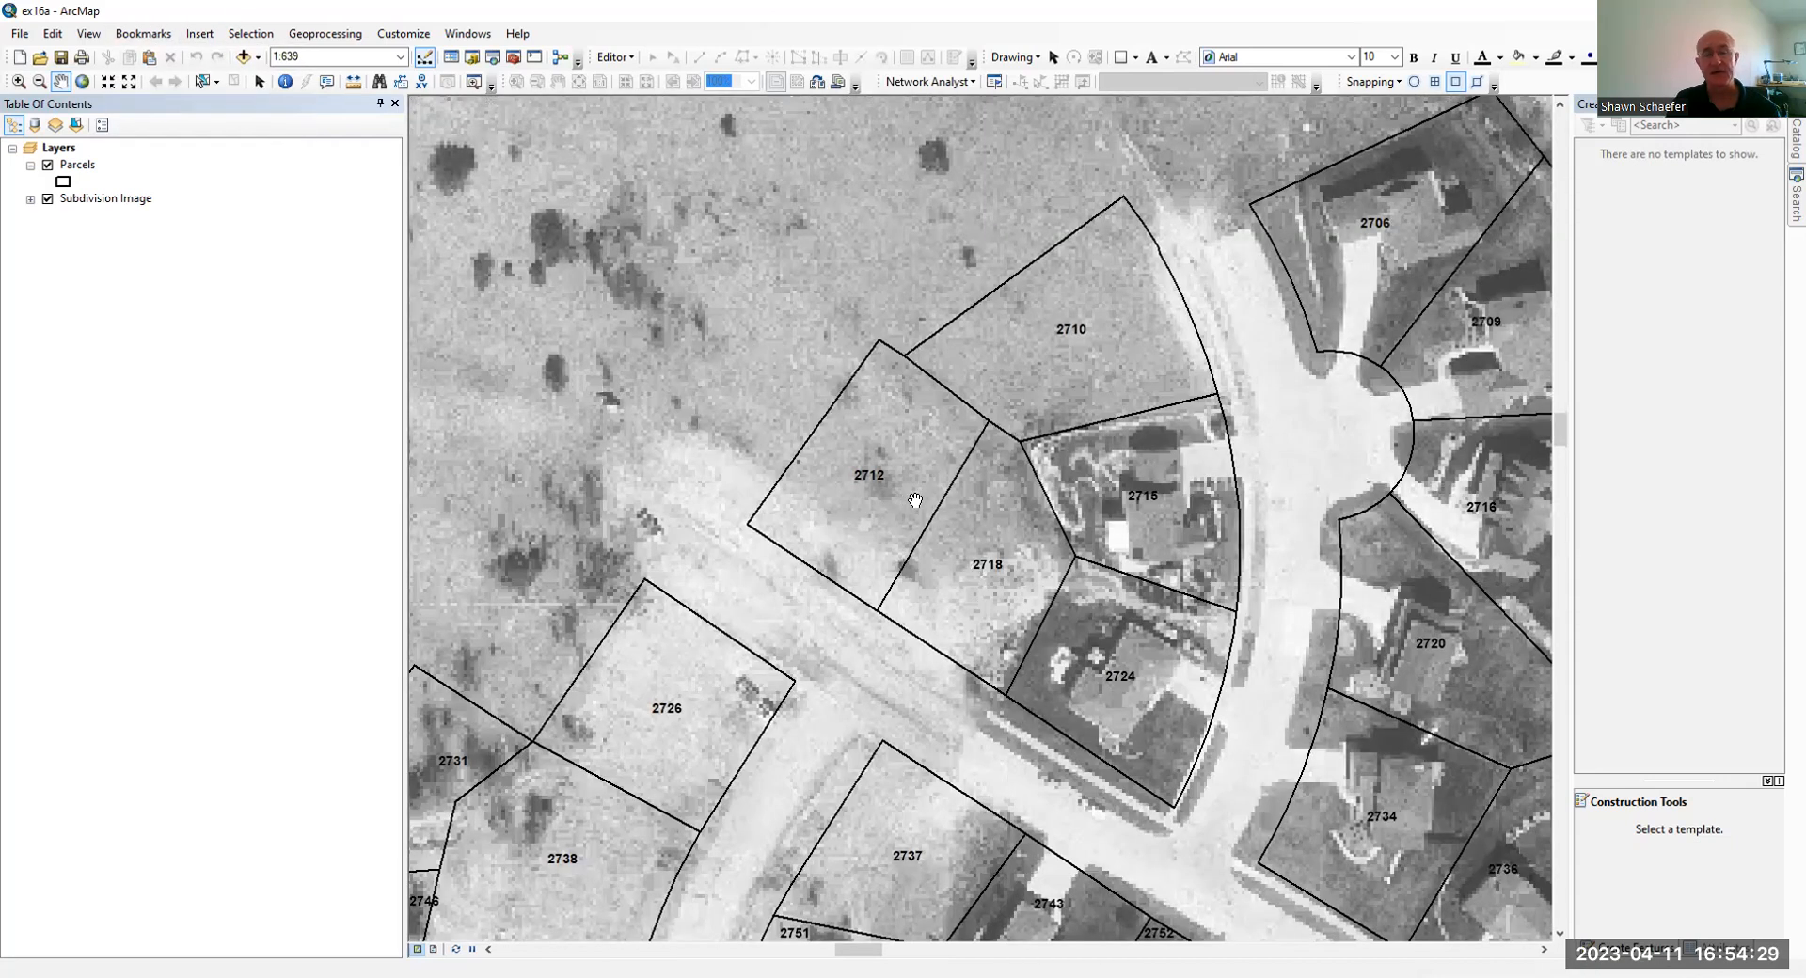
left_click(47, 204)
left_click(47, 199)
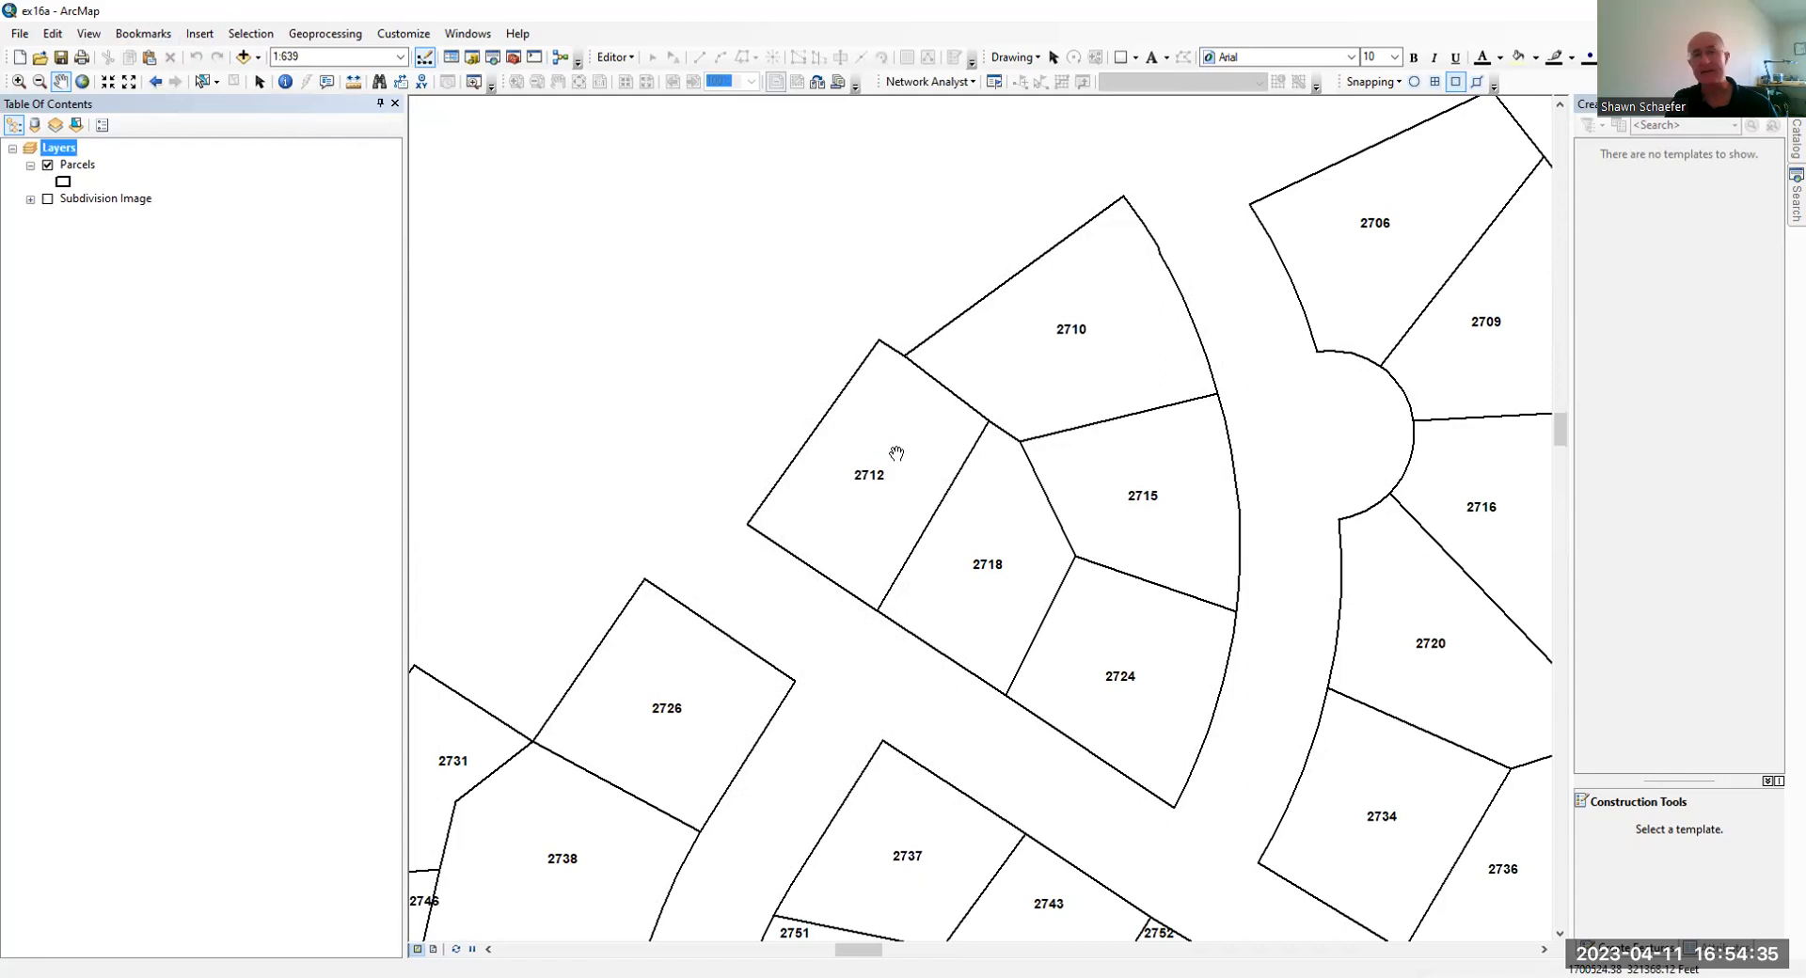
Start an edit session and delete the adjoining parcels 2712 and 2718.
left_click(610, 60)
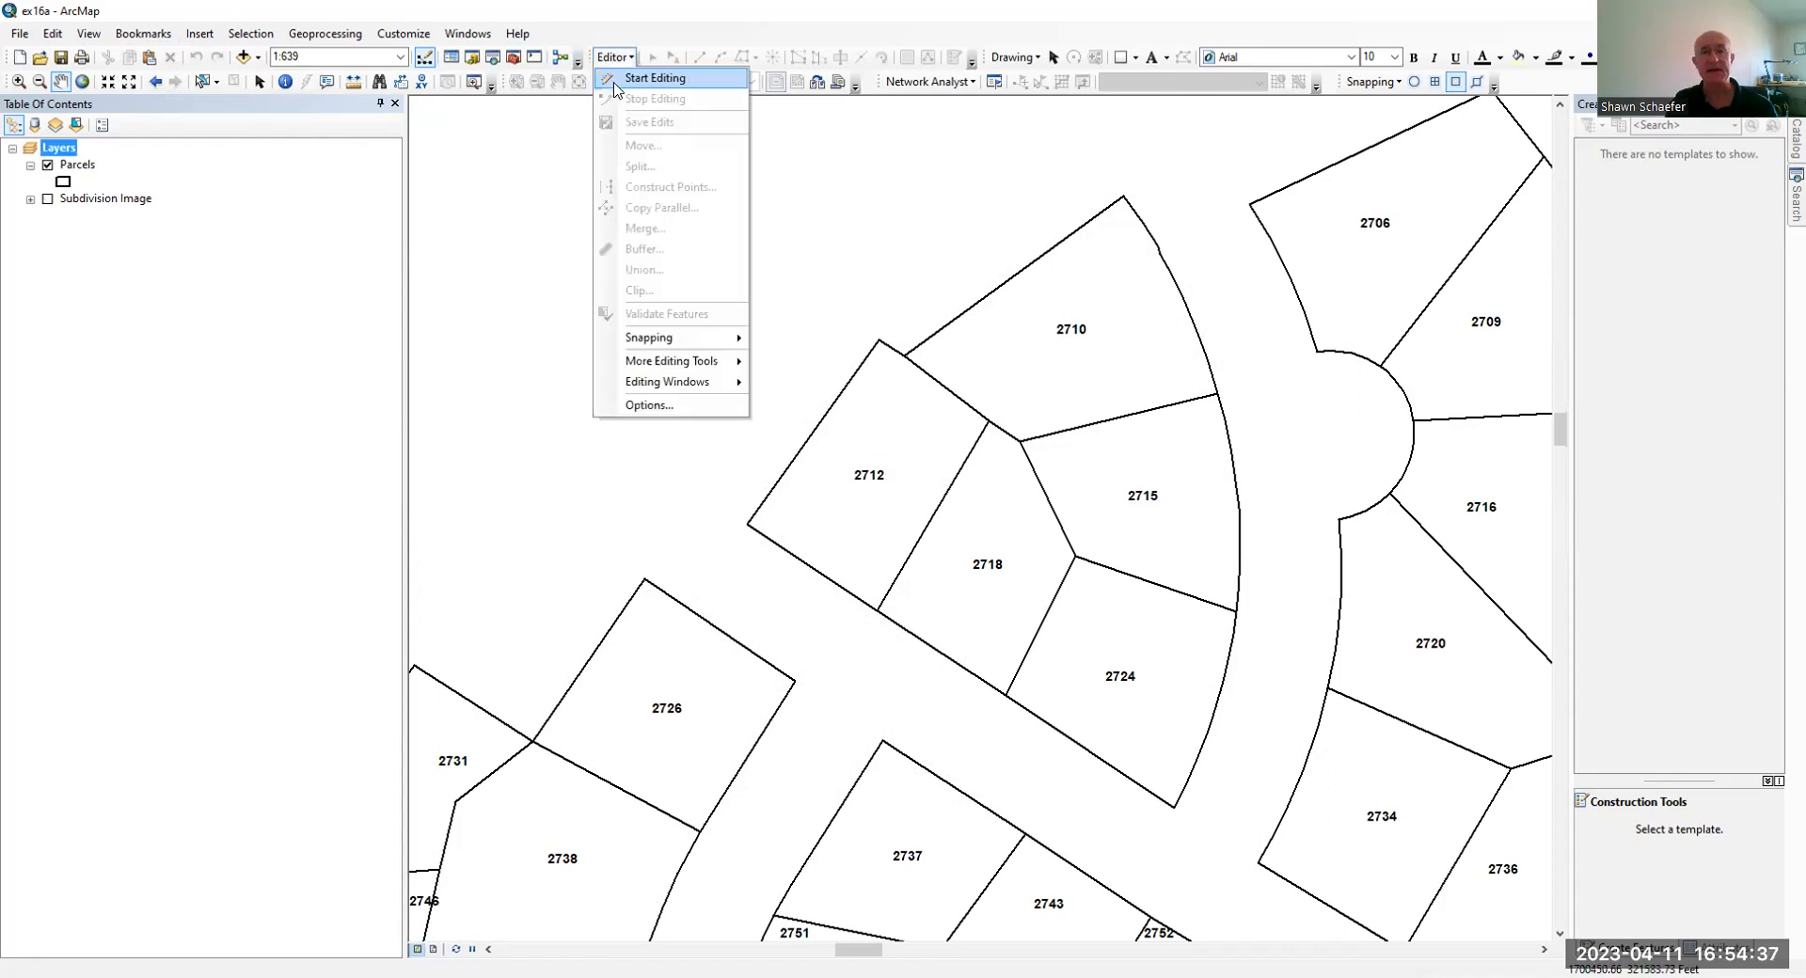
left_click(628, 76)
left_click(1602, 168)
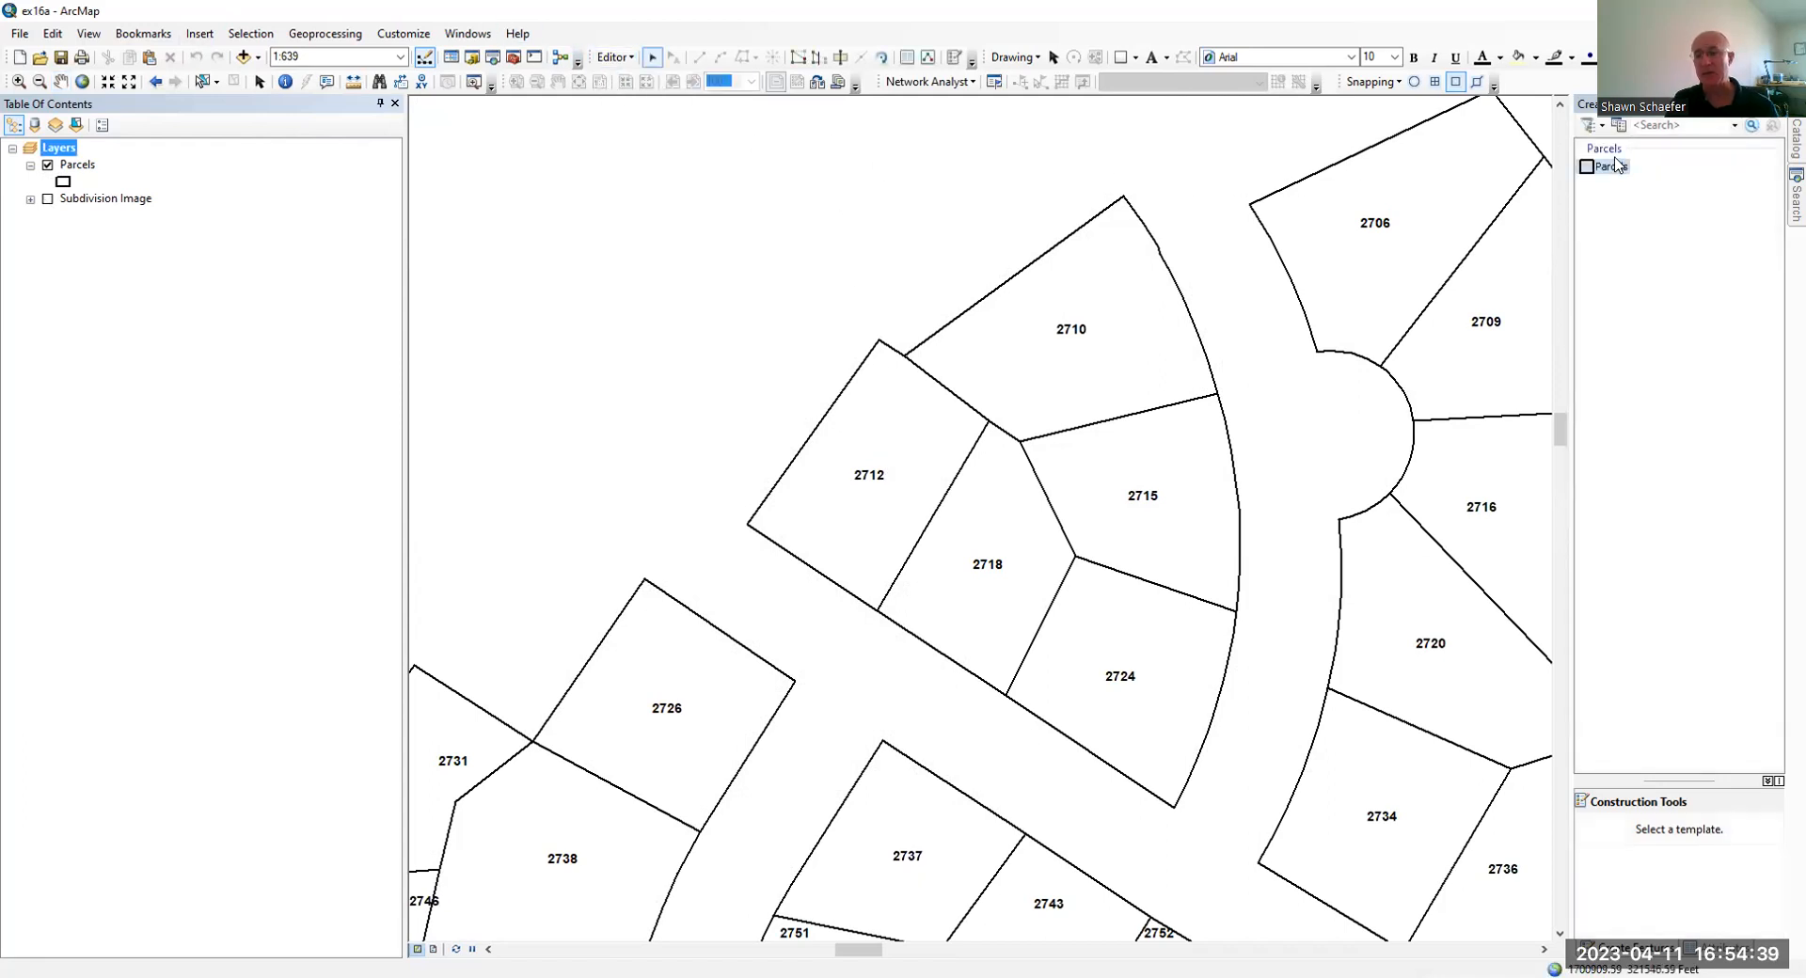
left_click(652, 58)
left_click(899, 477)
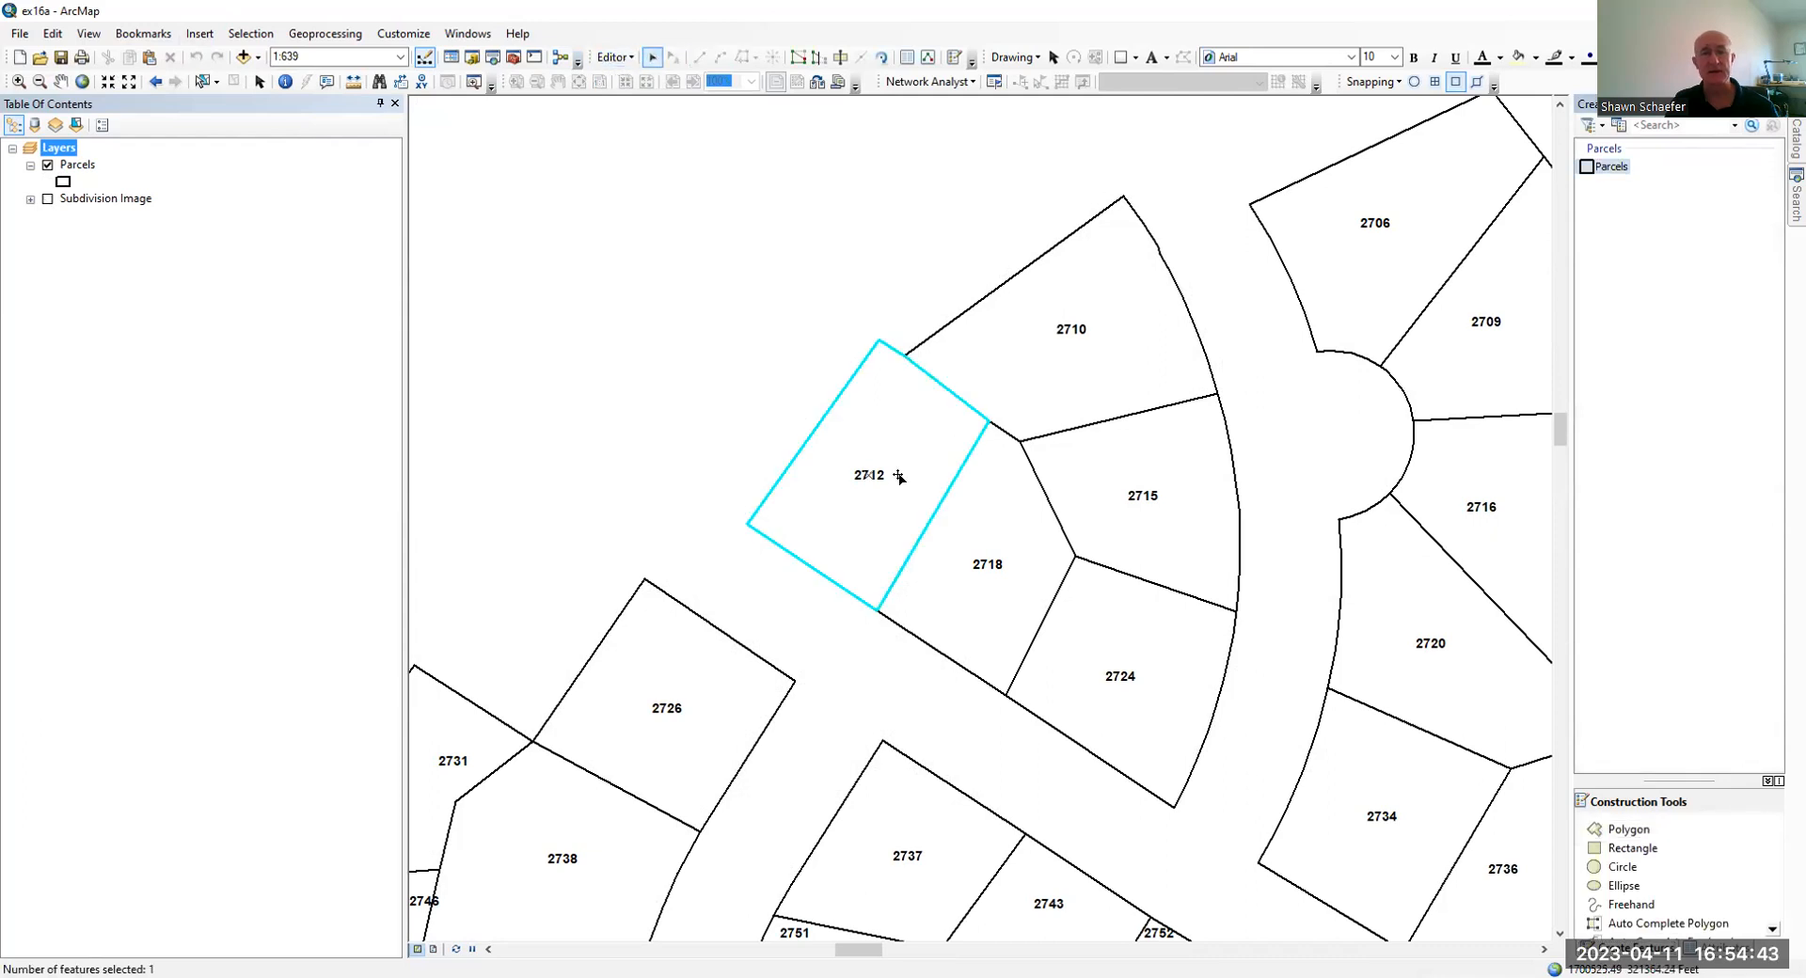
left_click(956, 531, "shift")
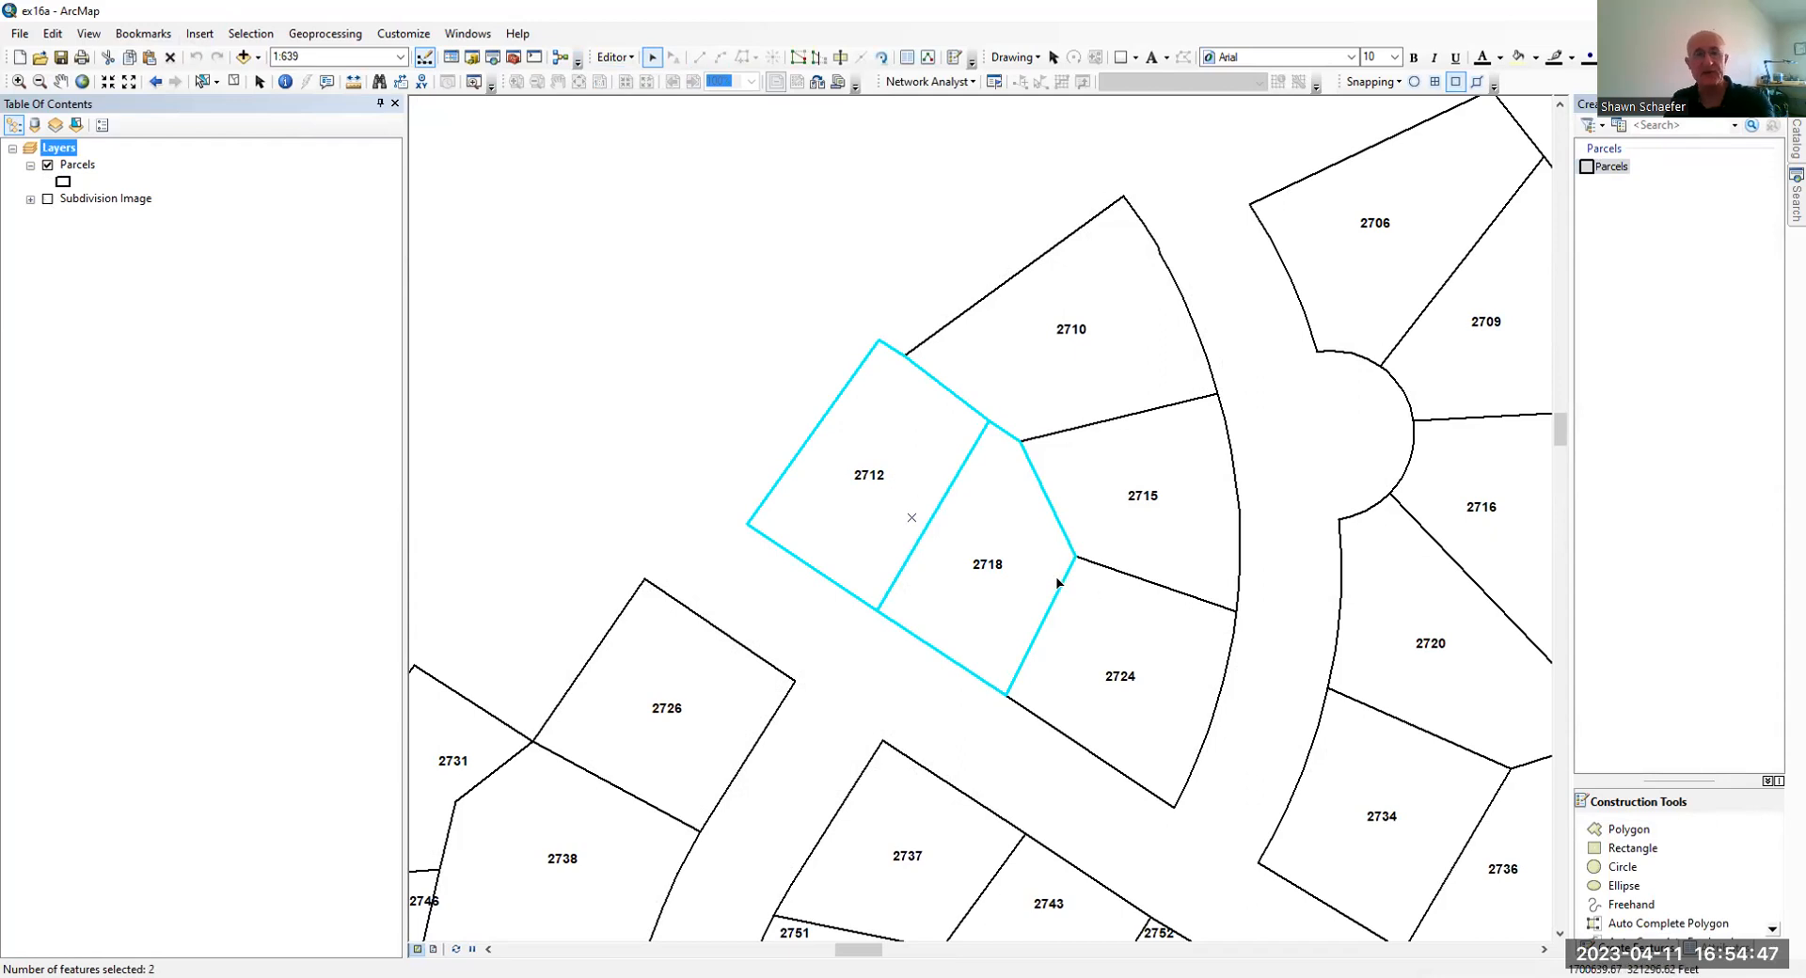
key("Delete")
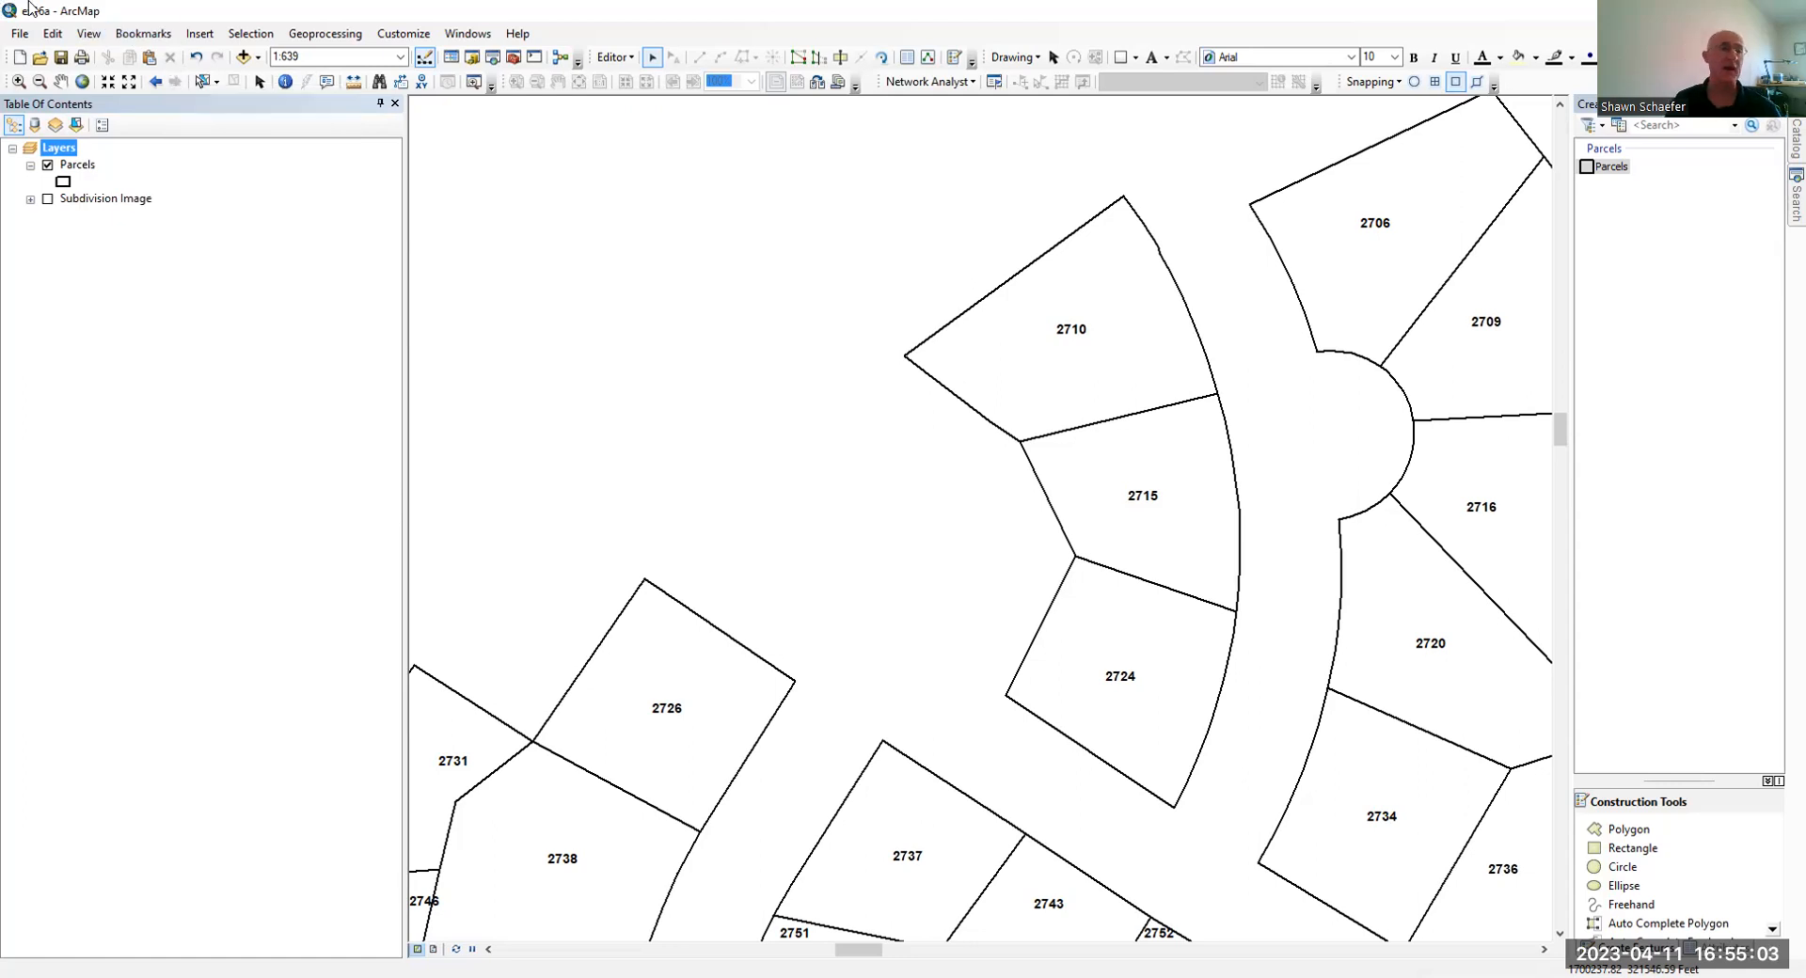
Go to the Second Parcel Site bookmark and turn the Subdivision Image layer on.
left_click(153, 38)
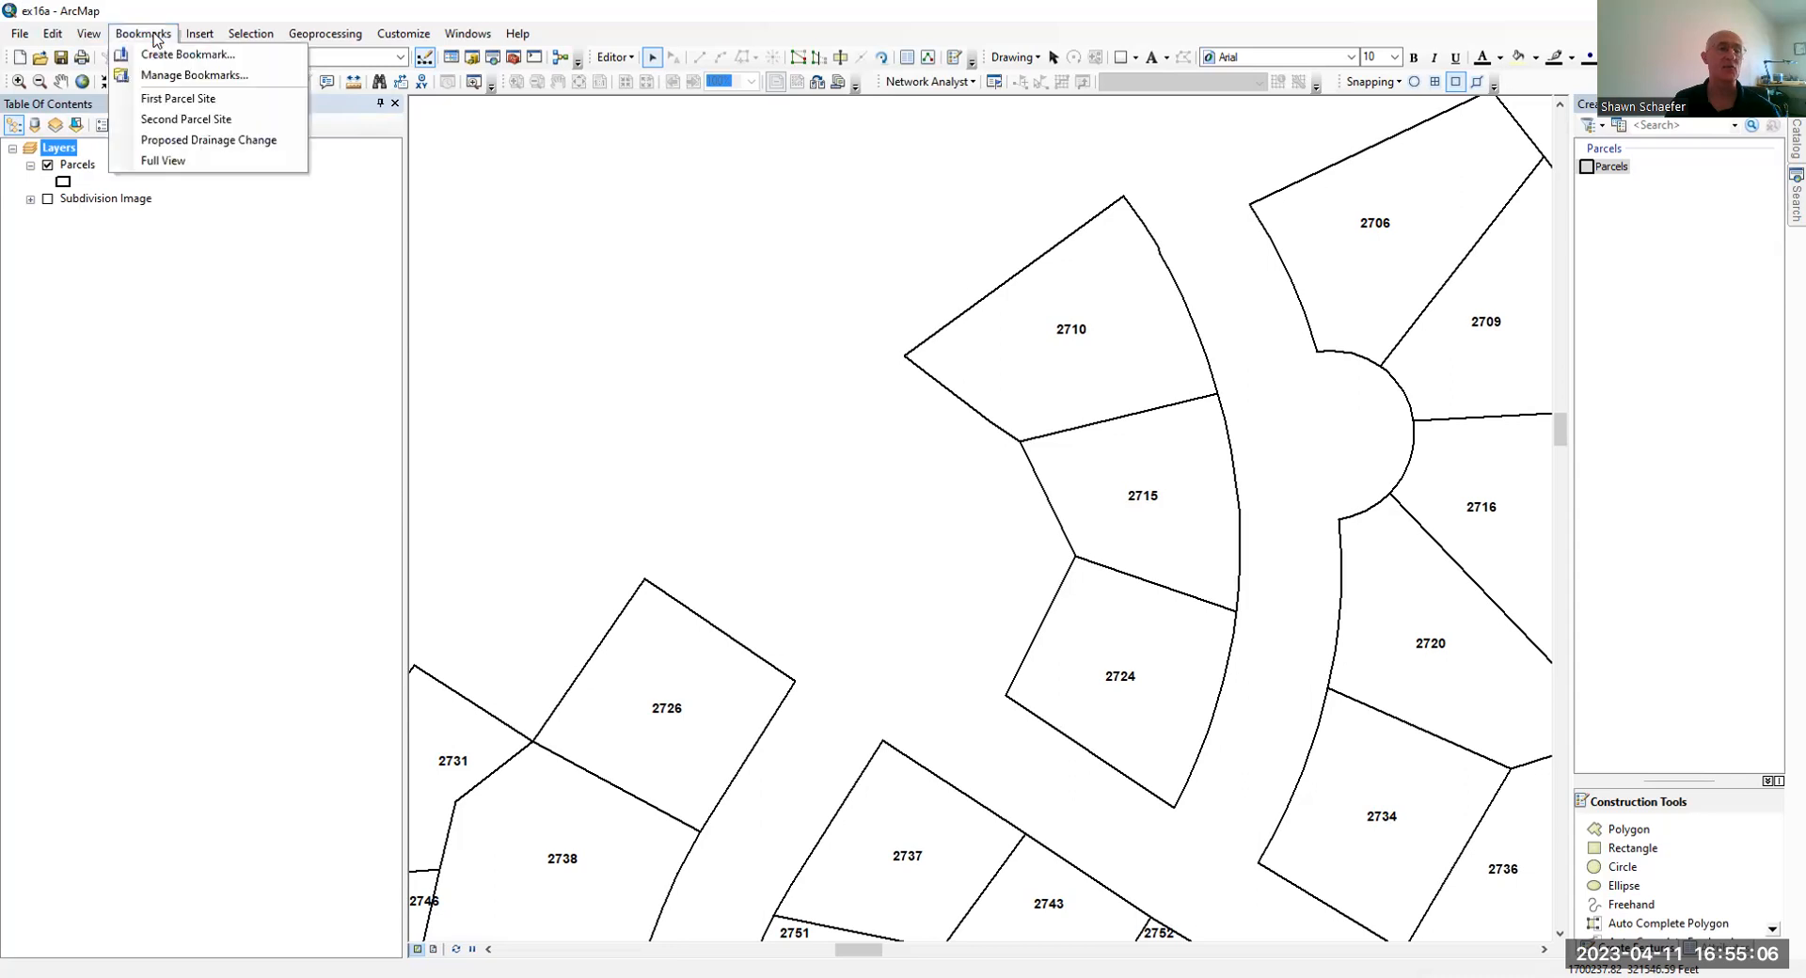
left_click(170, 128)
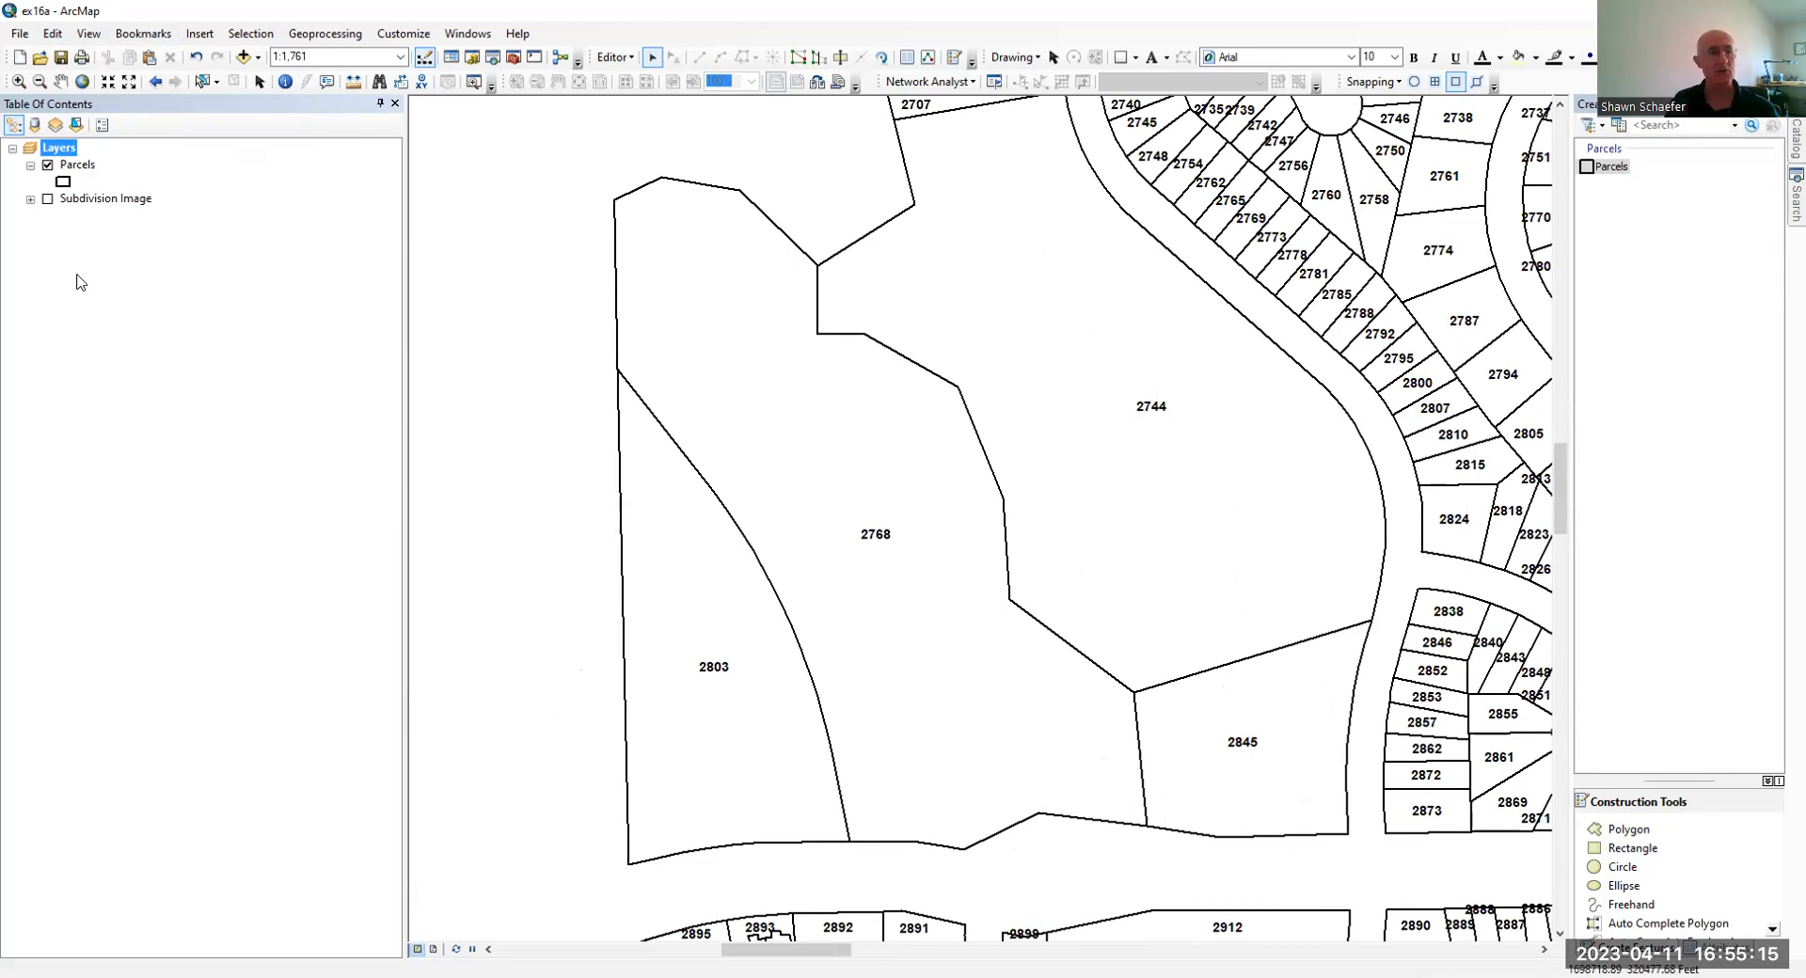
left_click(48, 198)
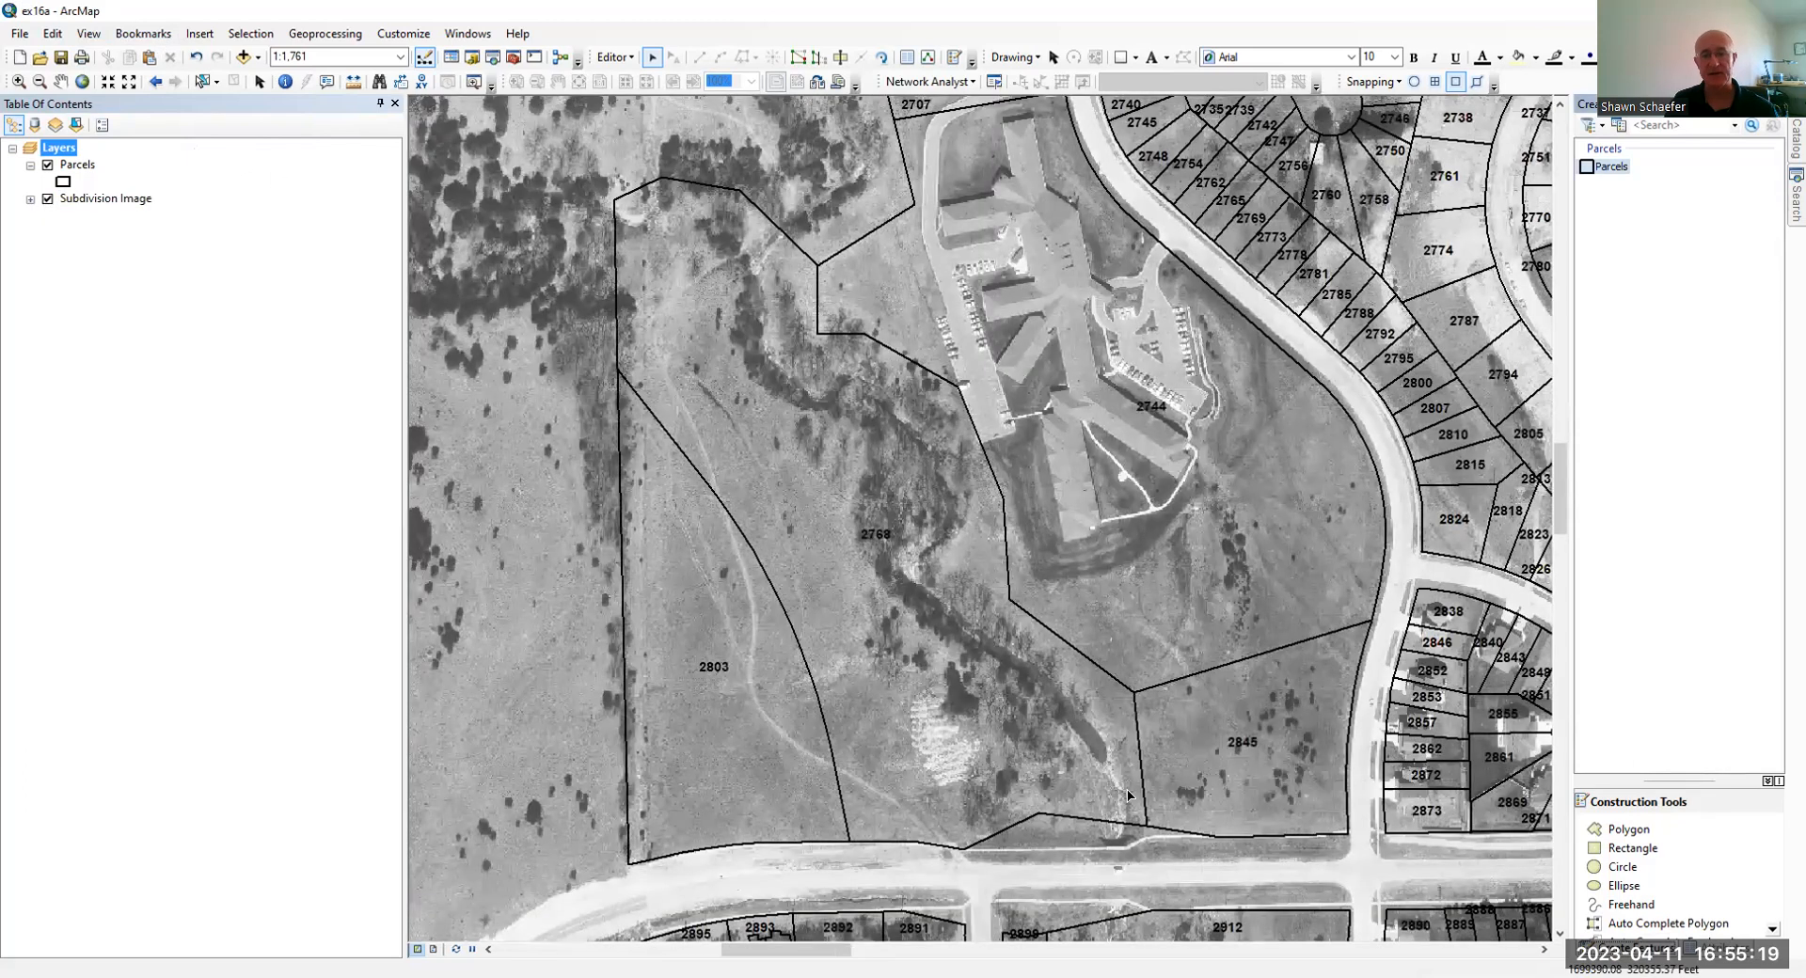
Go to the Proposed Drainage Change bookmark and open parcel 2768's boundary for vertex editing.
left_click(143, 33)
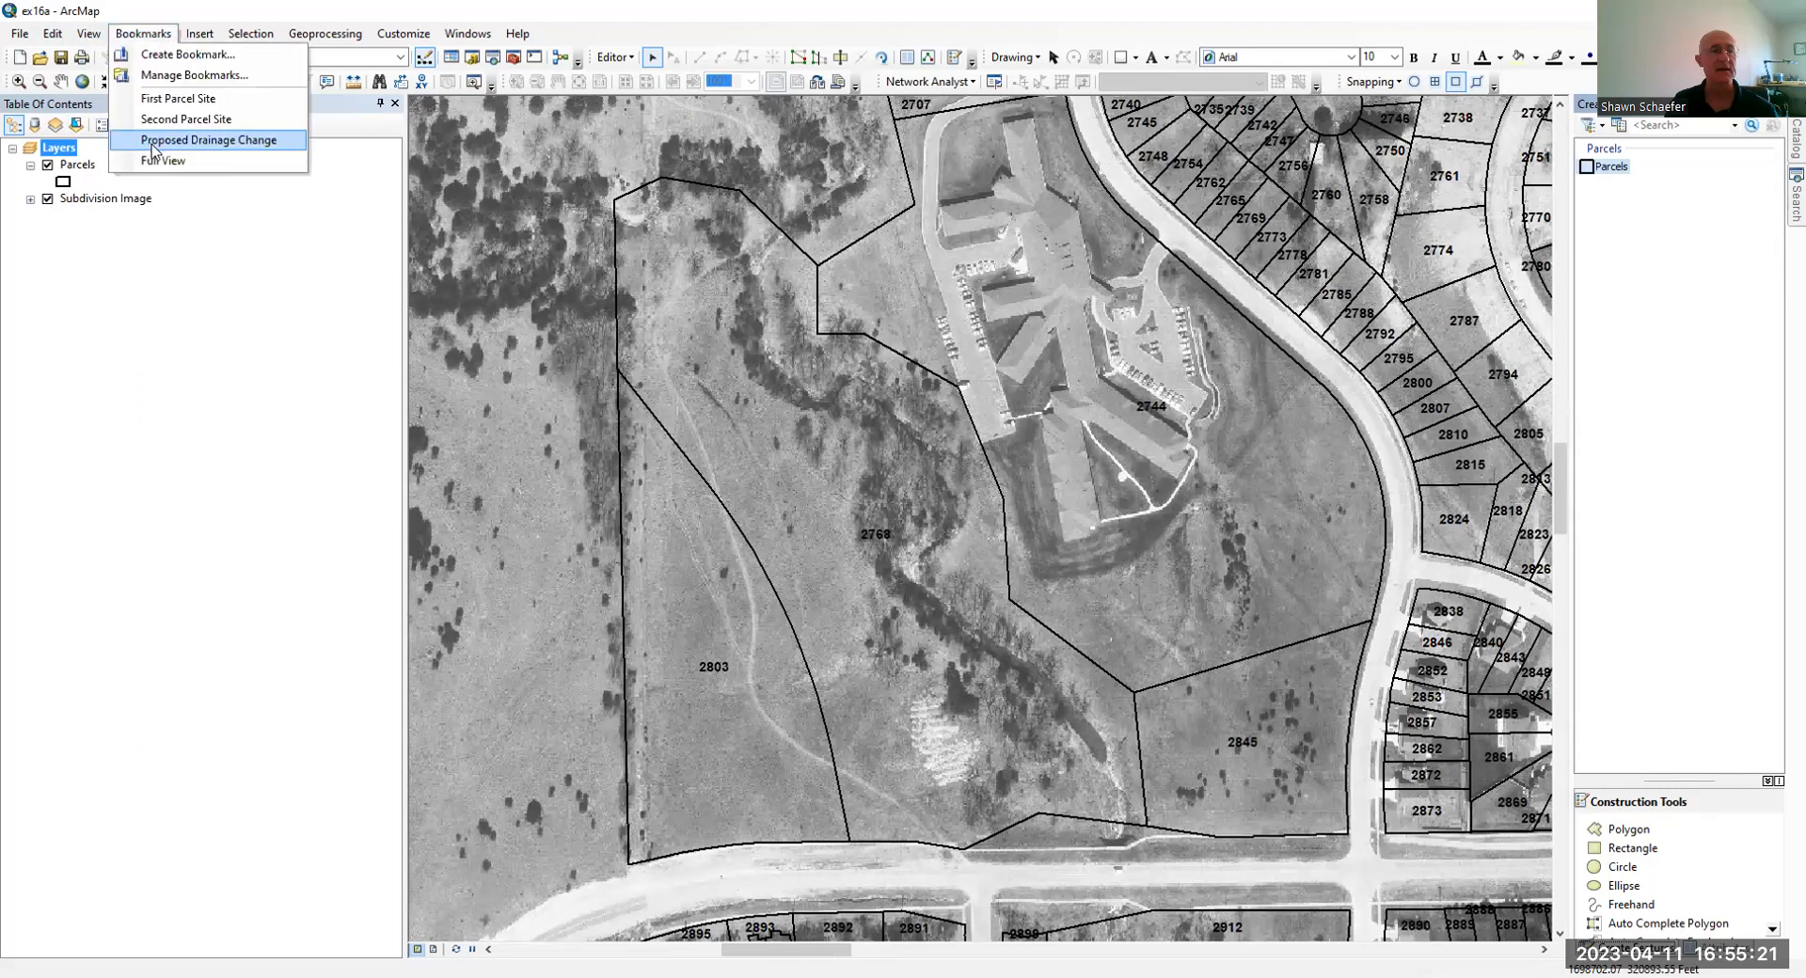
left_click(155, 149)
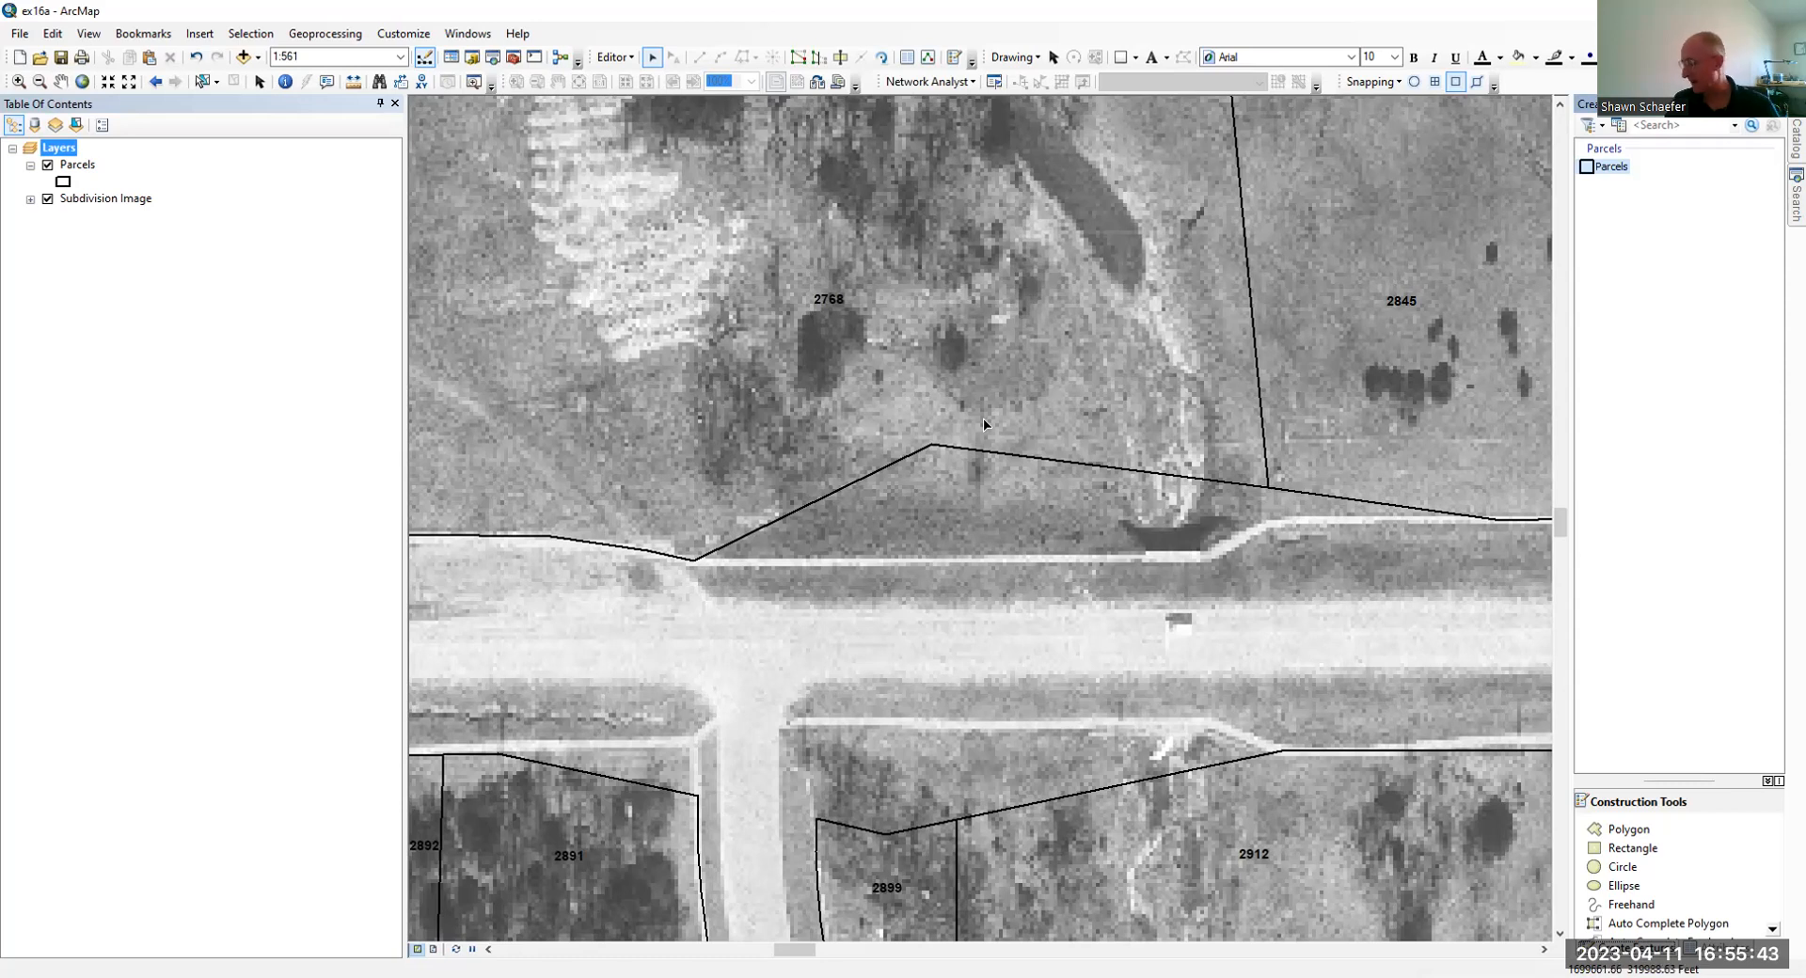
left_click(626, 59)
left_click(625, 60)
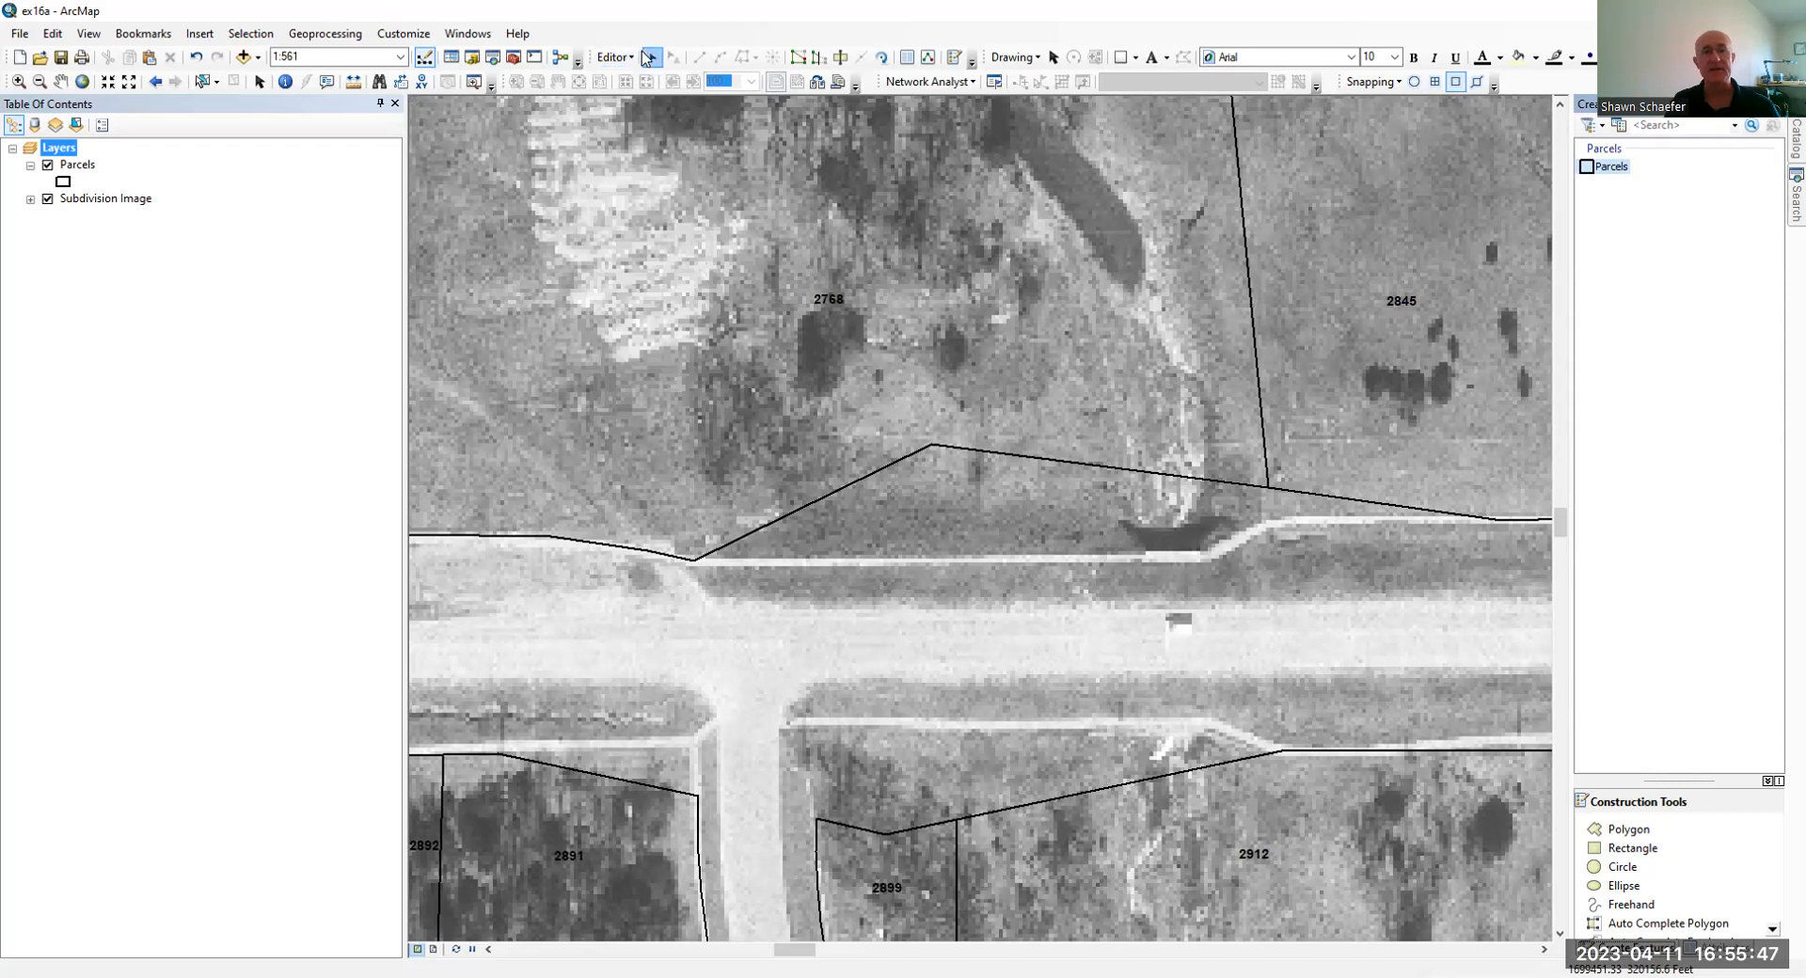
left_click(984, 453)
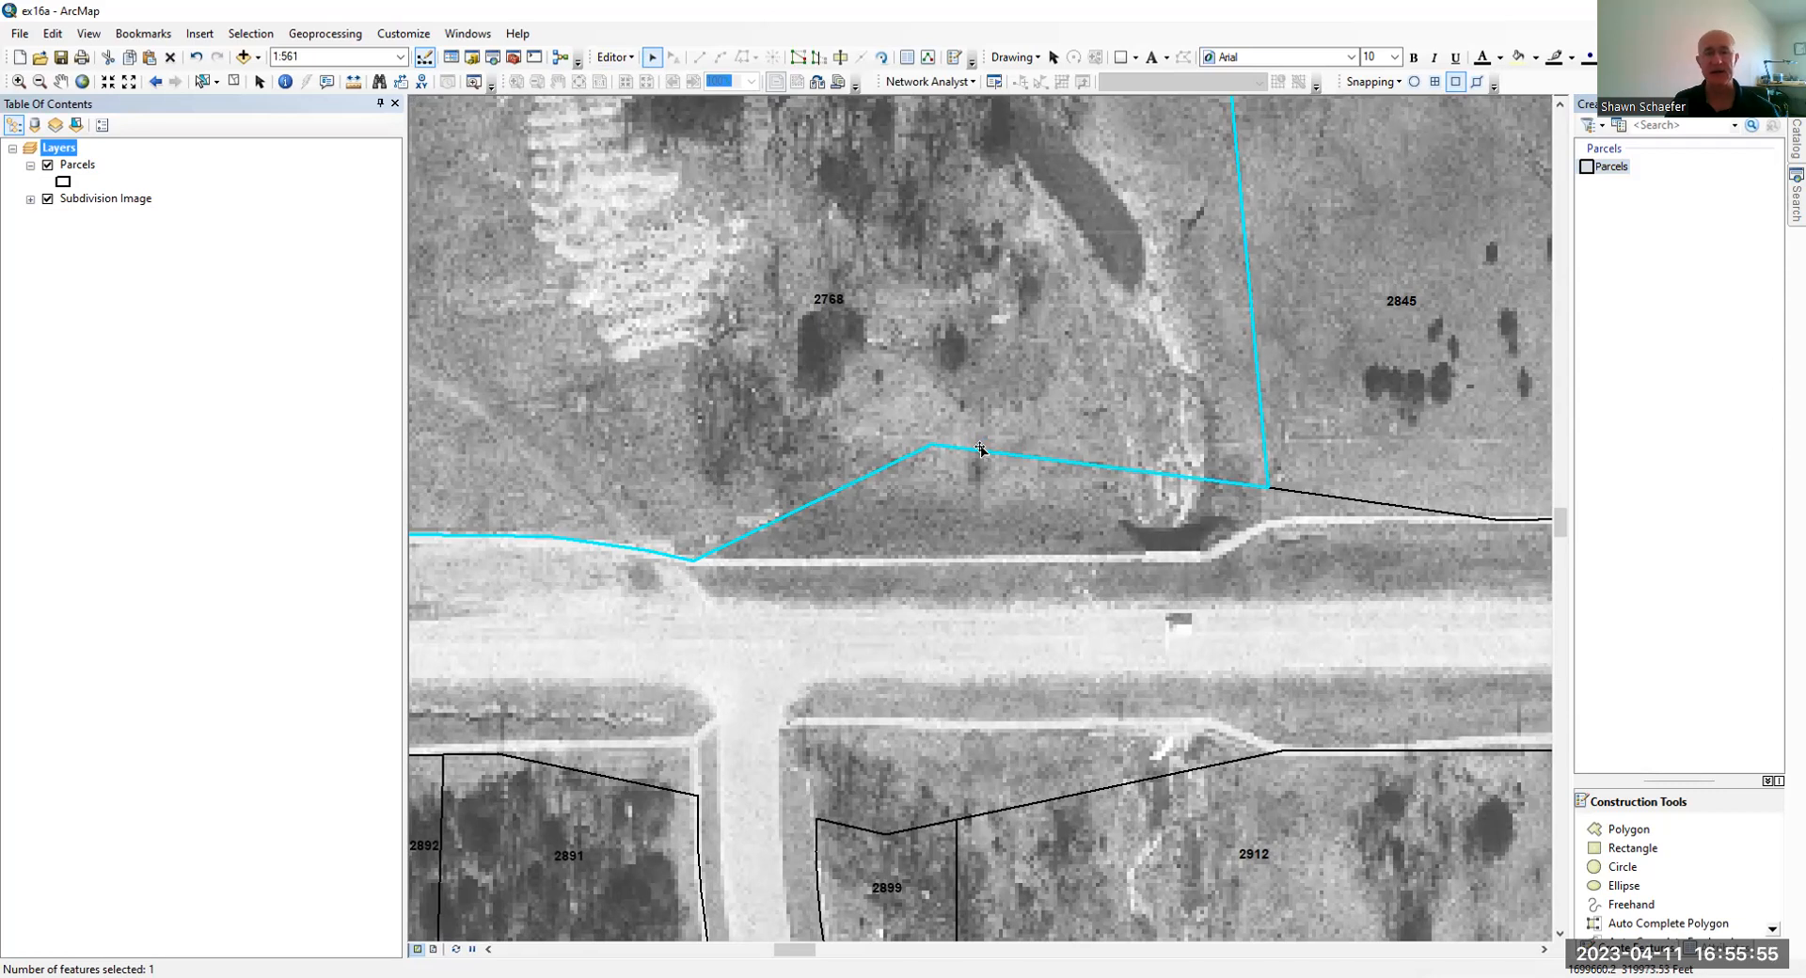
double_click(980, 449)
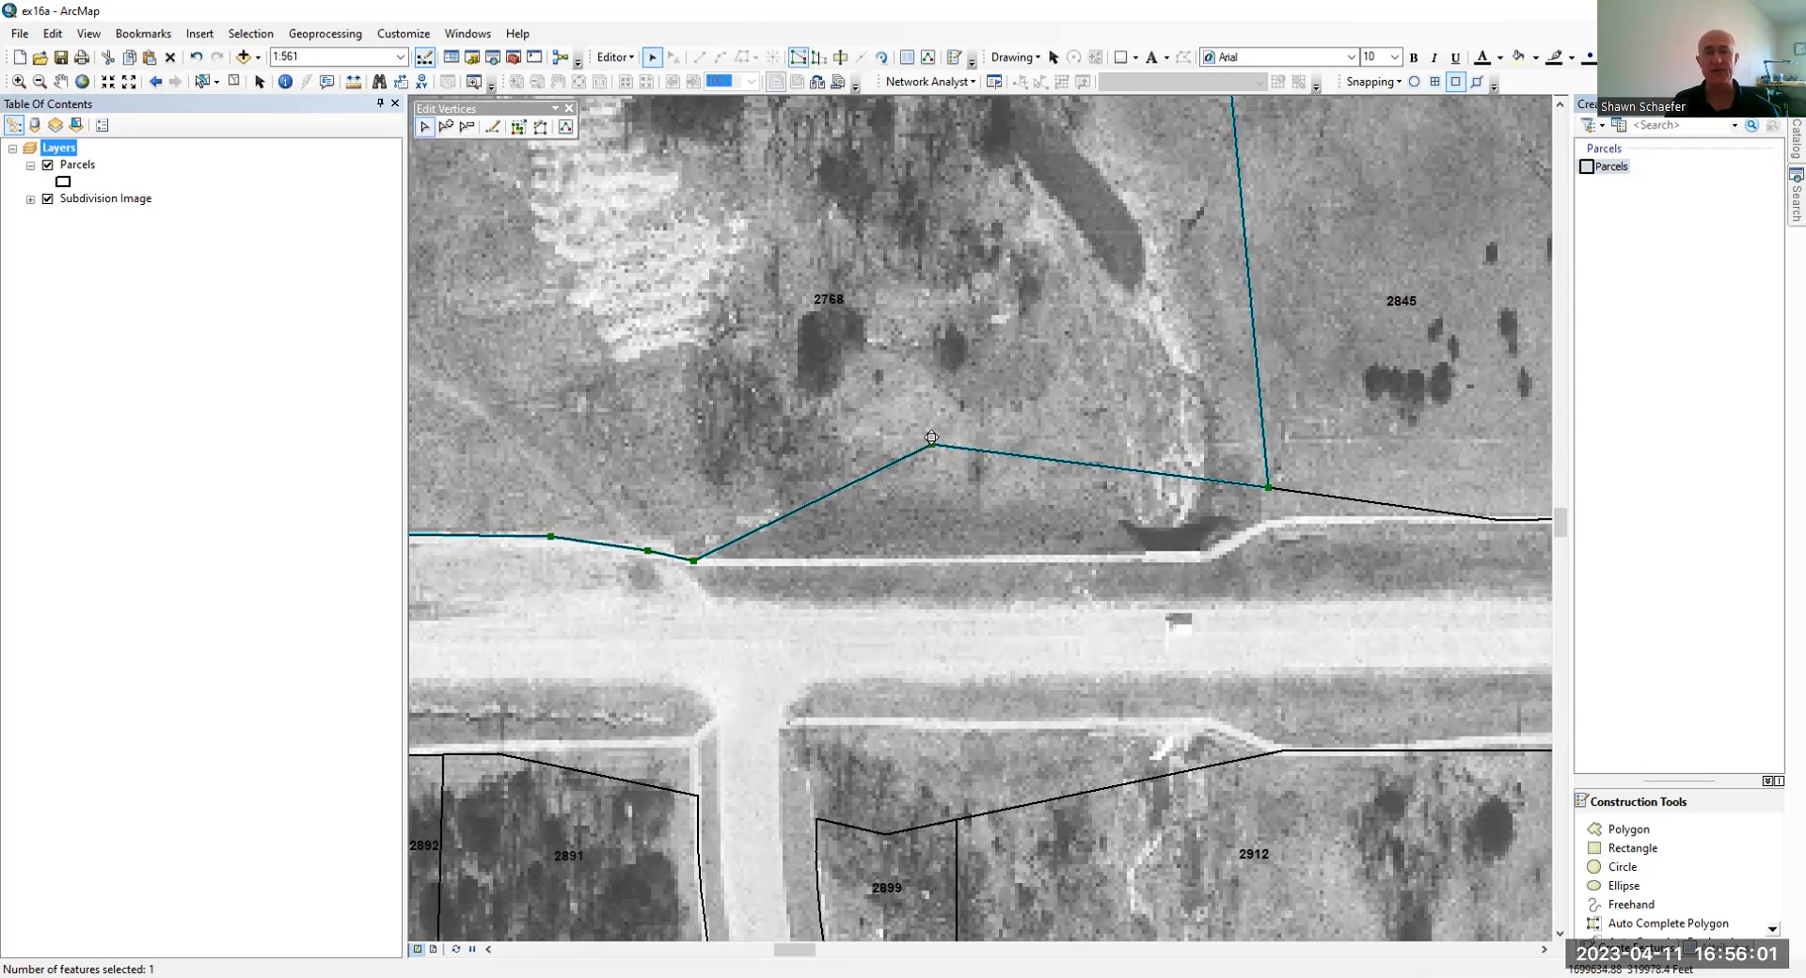
Move the peak vertex of parcel 2768's southern boundary down to the edge of the sidewalk.
left_click(1456, 83)
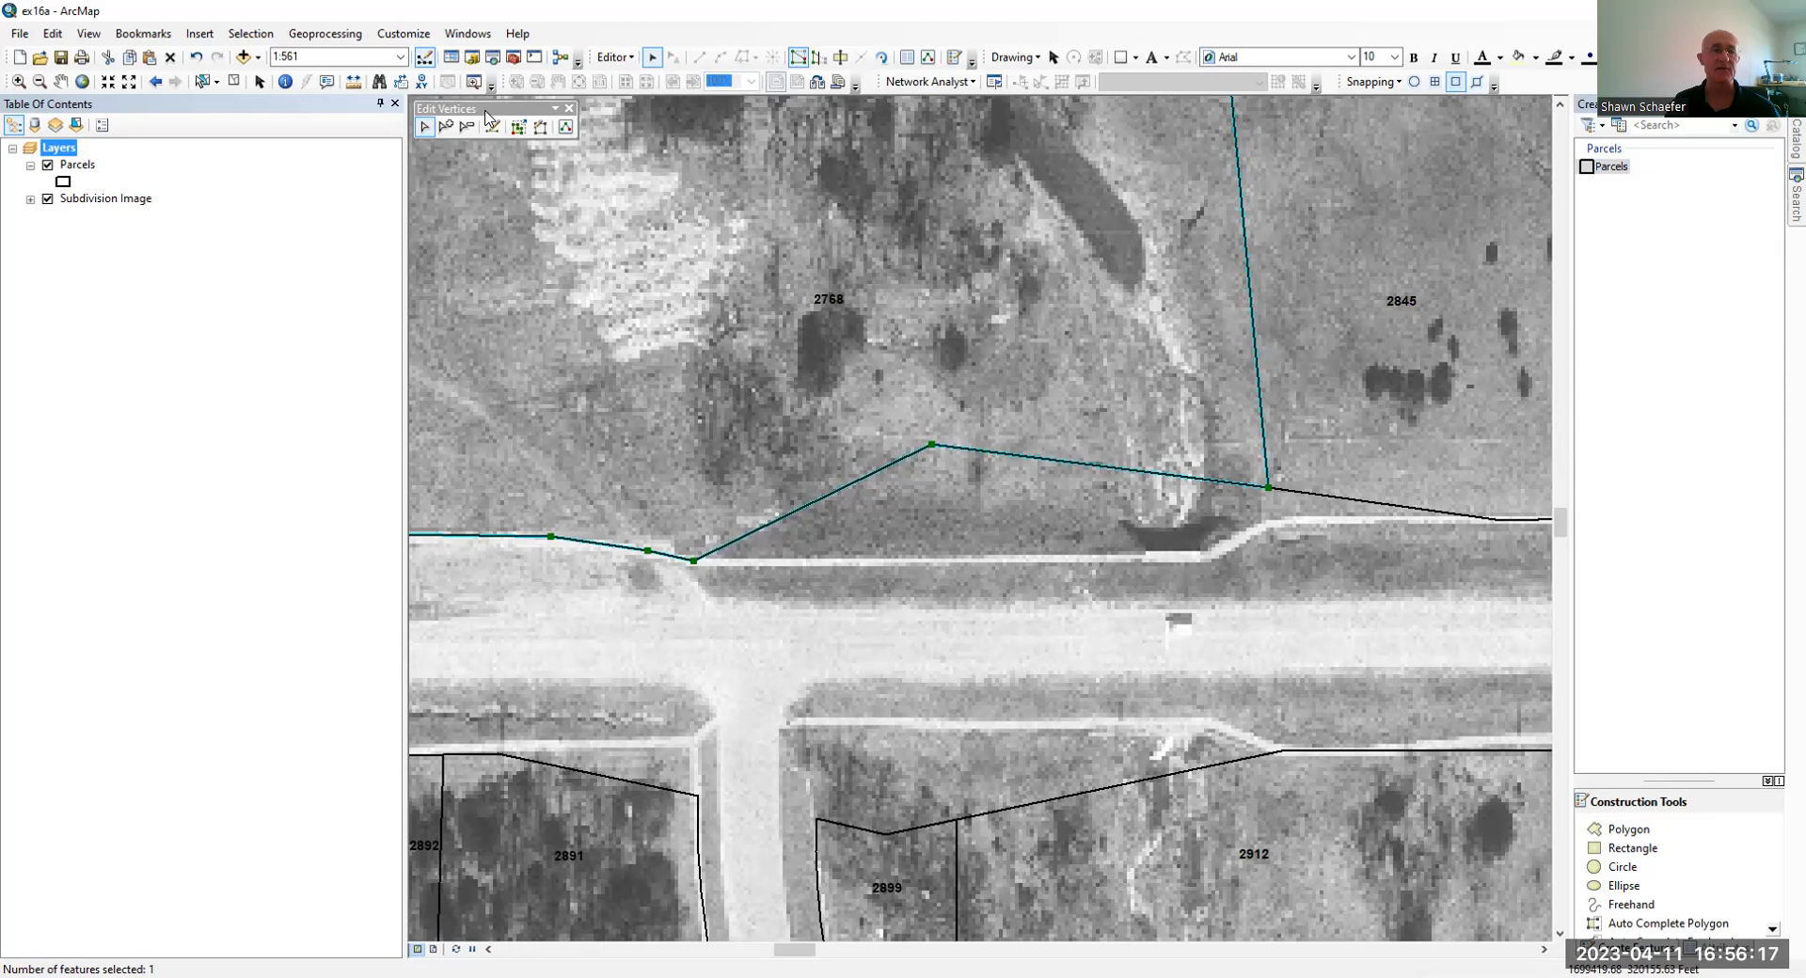
left_click(426, 128)
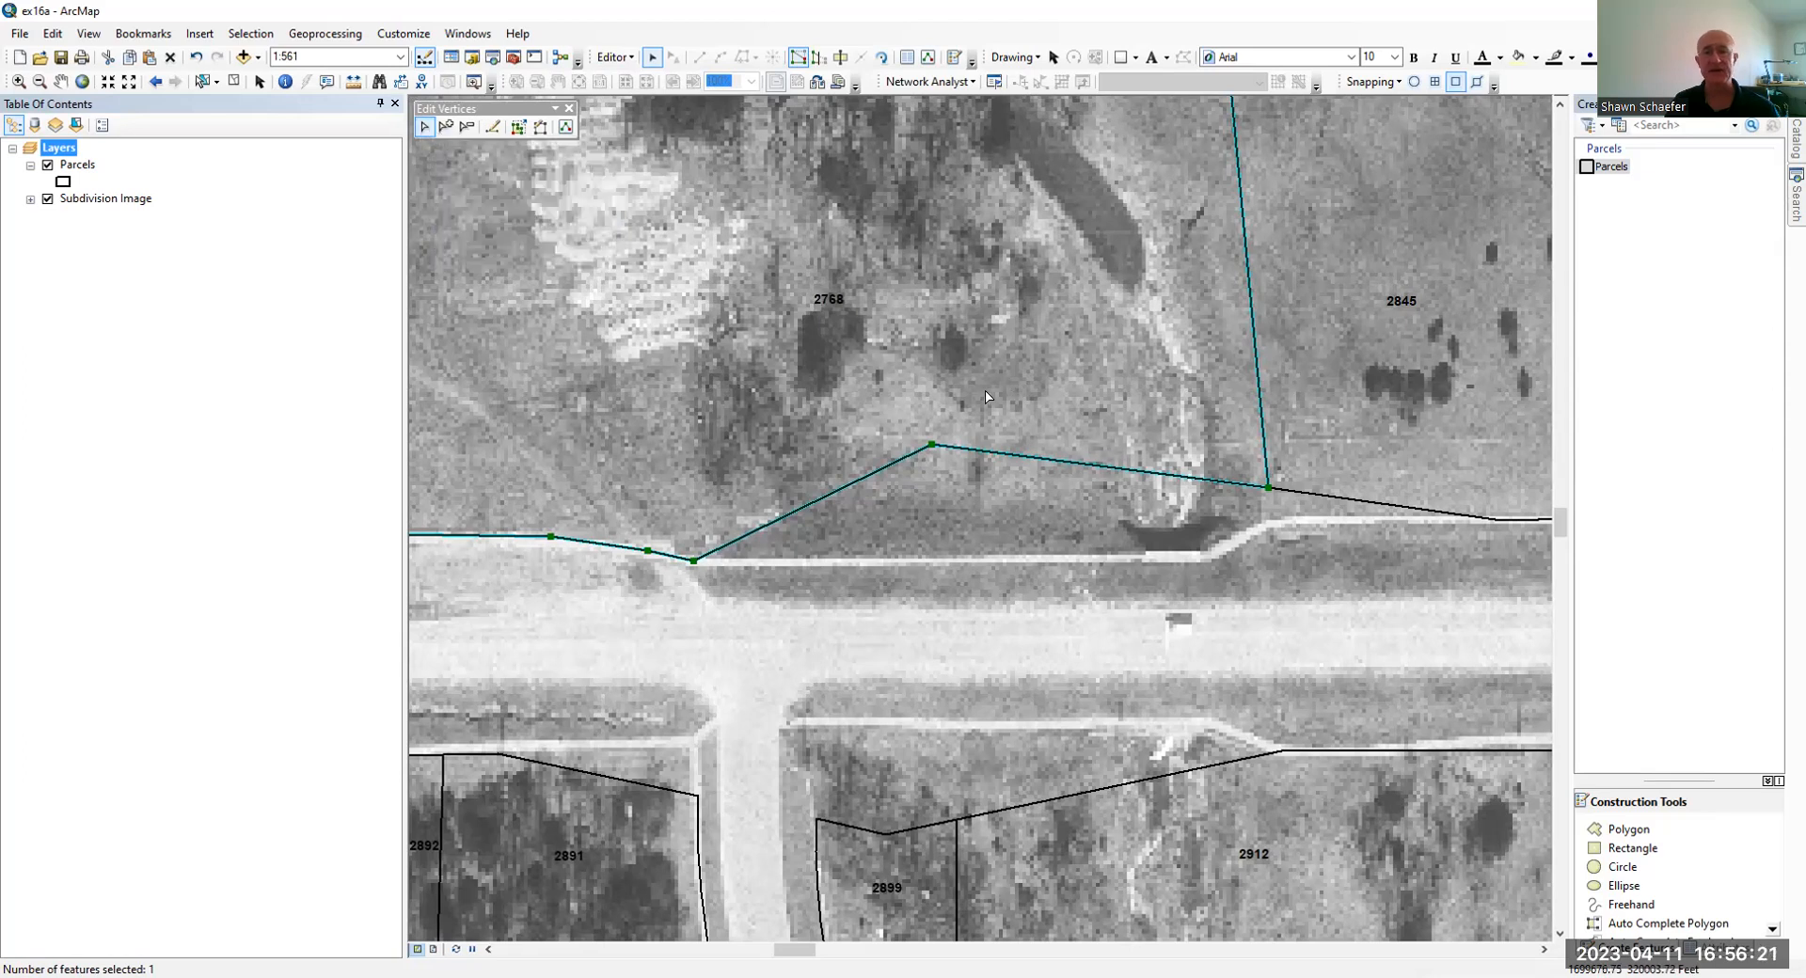
left_click_drag(928, 441, 990, 553)
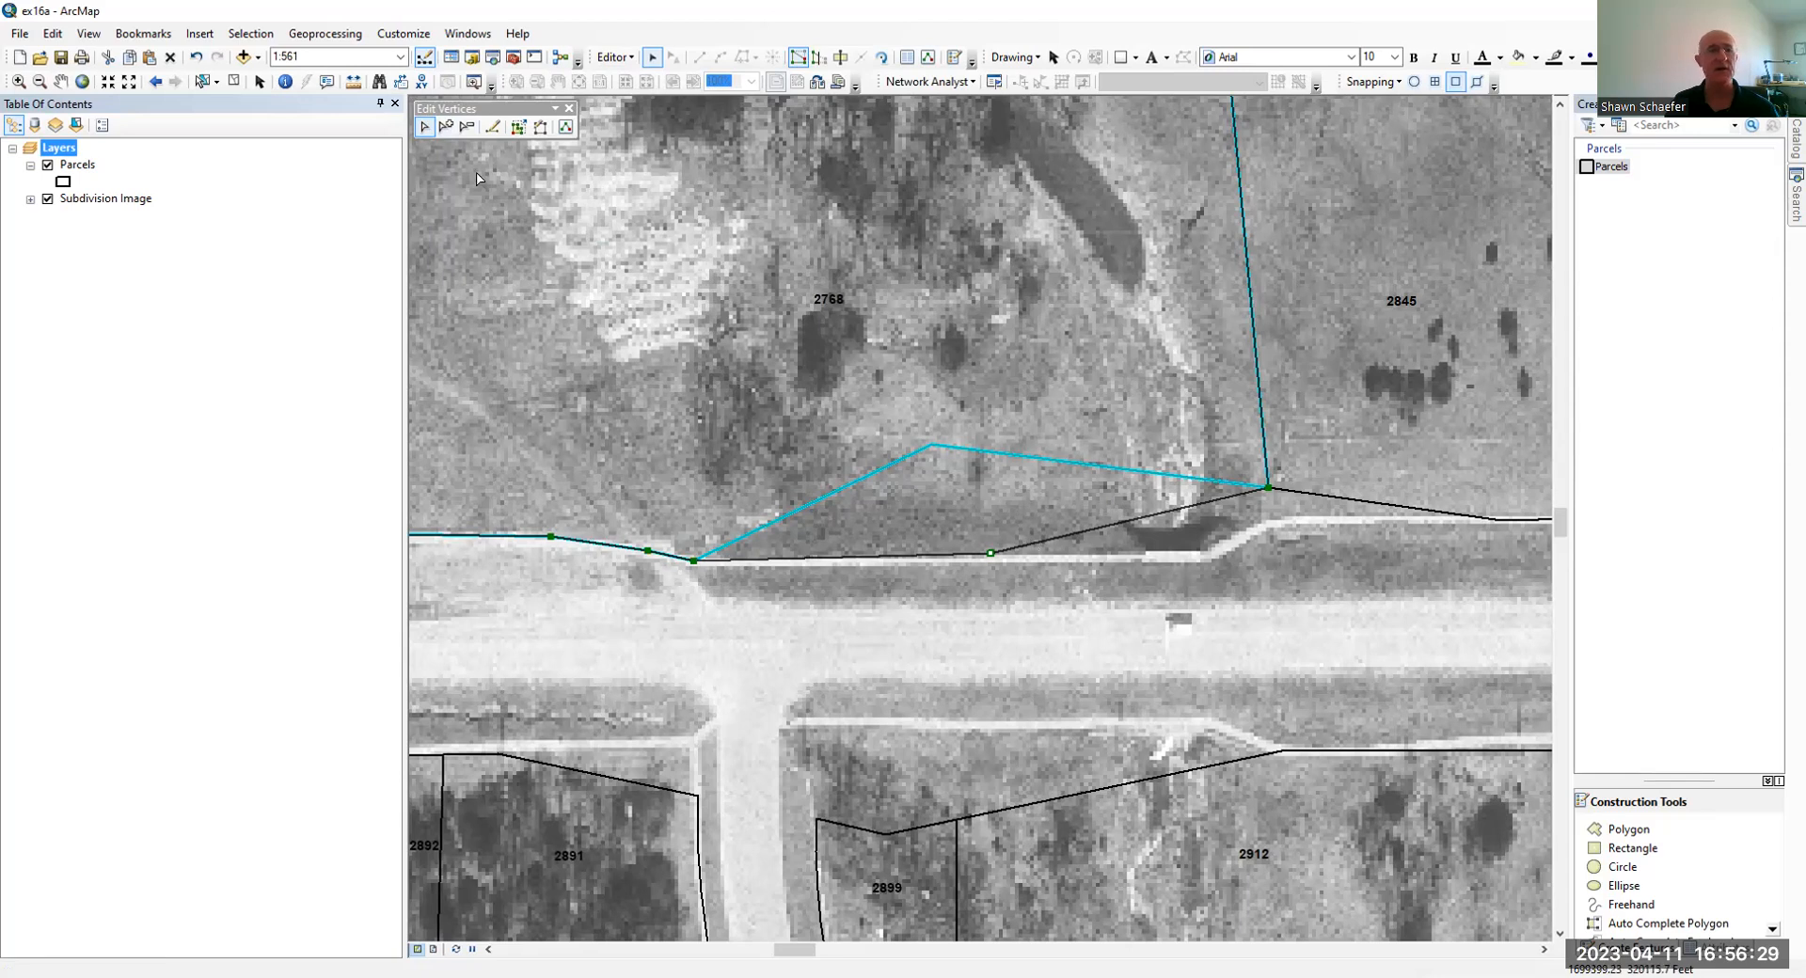
Add a vertex on parcel 2768's southern boundary, place it at the sidewalk's bend near the drainage outlet, and finish the reshape.
left_click(447, 128)
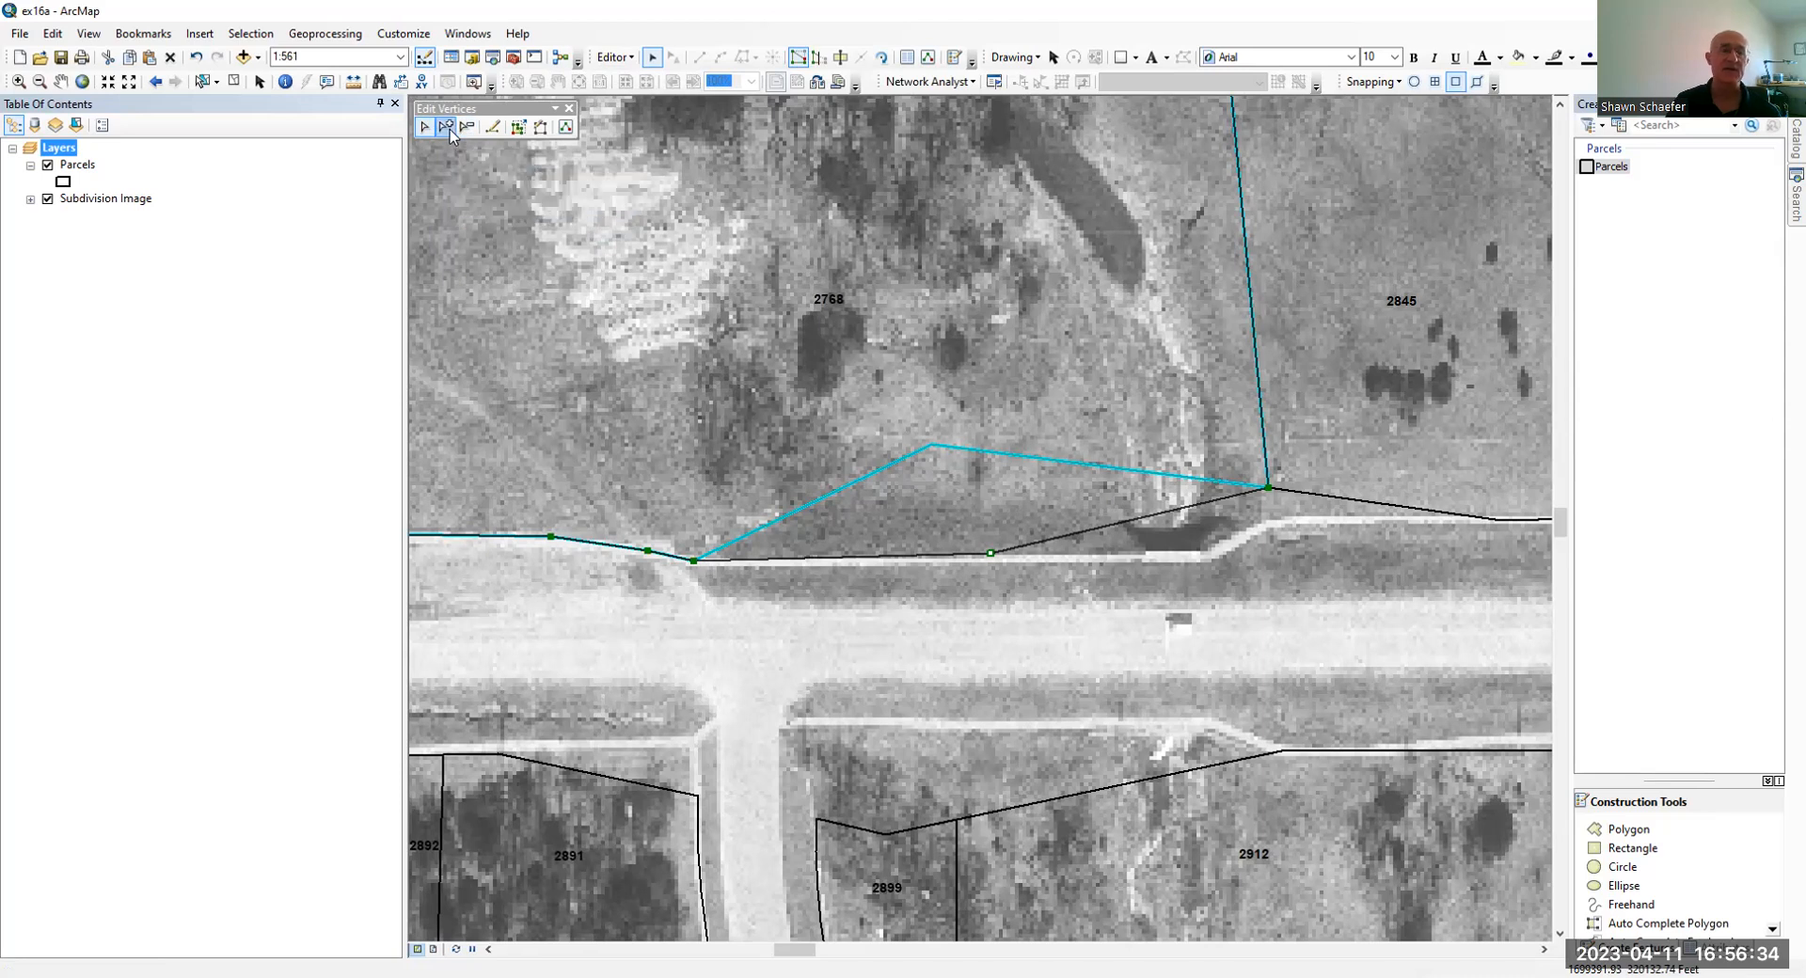
left_click(1170, 508)
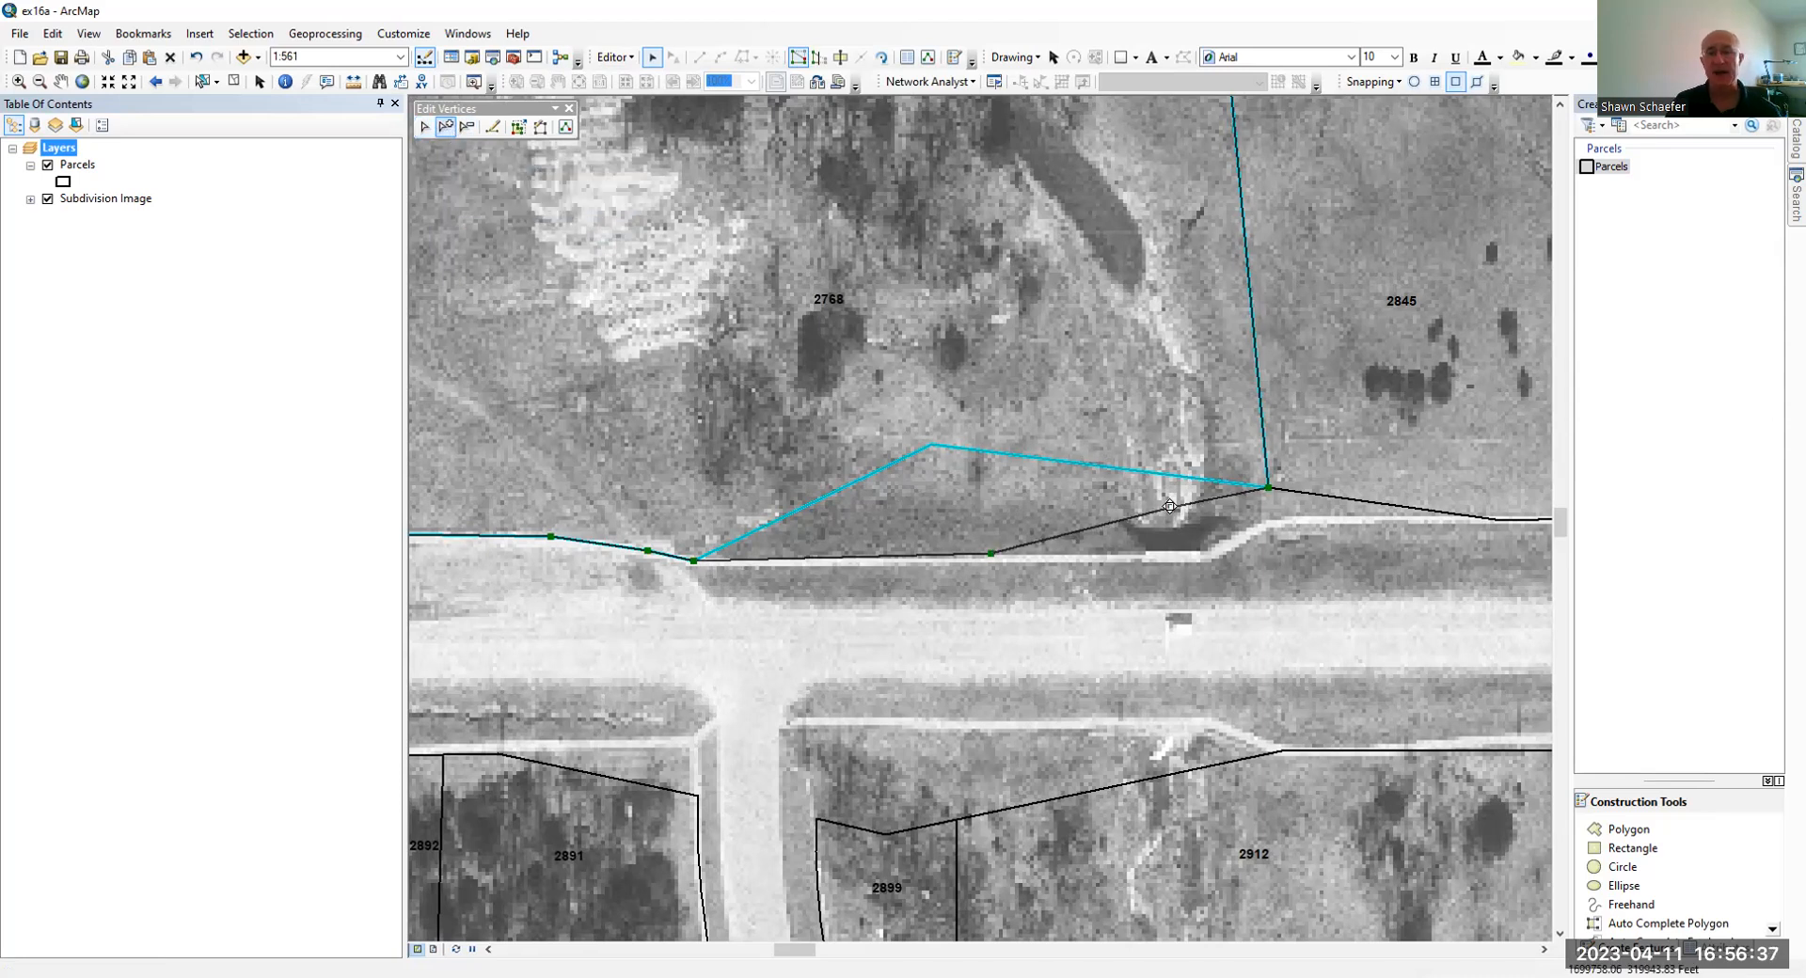
left_click_drag(1170, 505, 1210, 547)
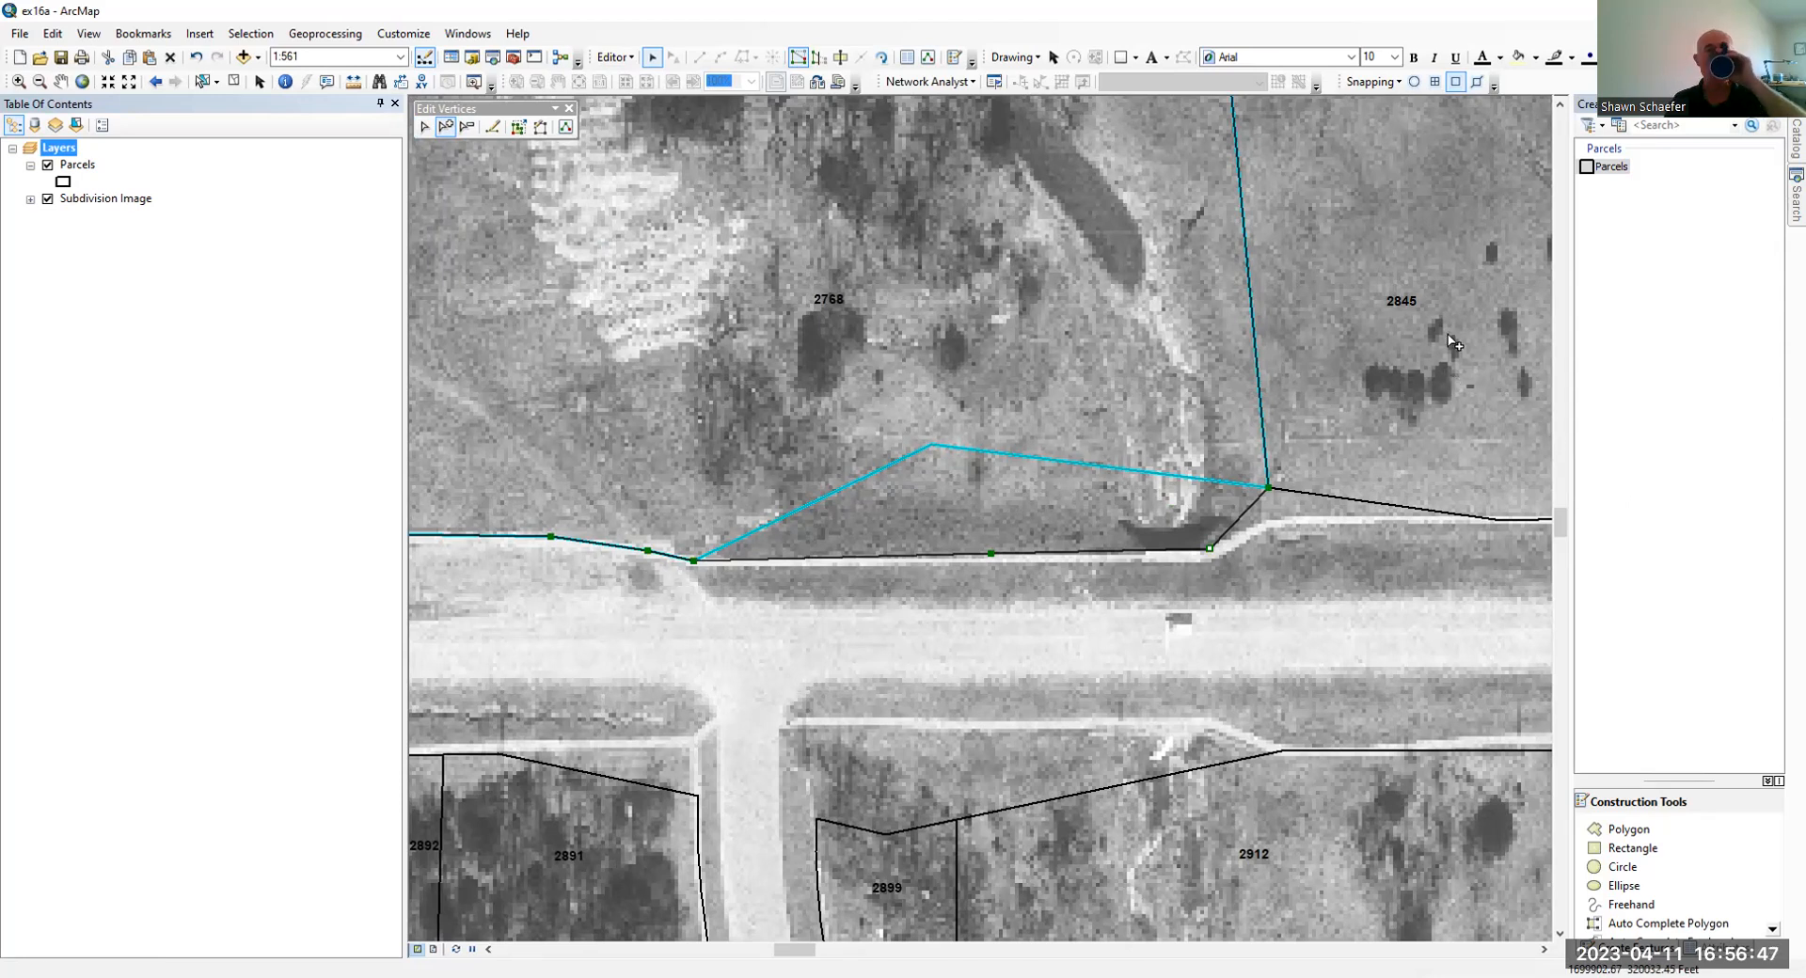
left_click(657, 57)
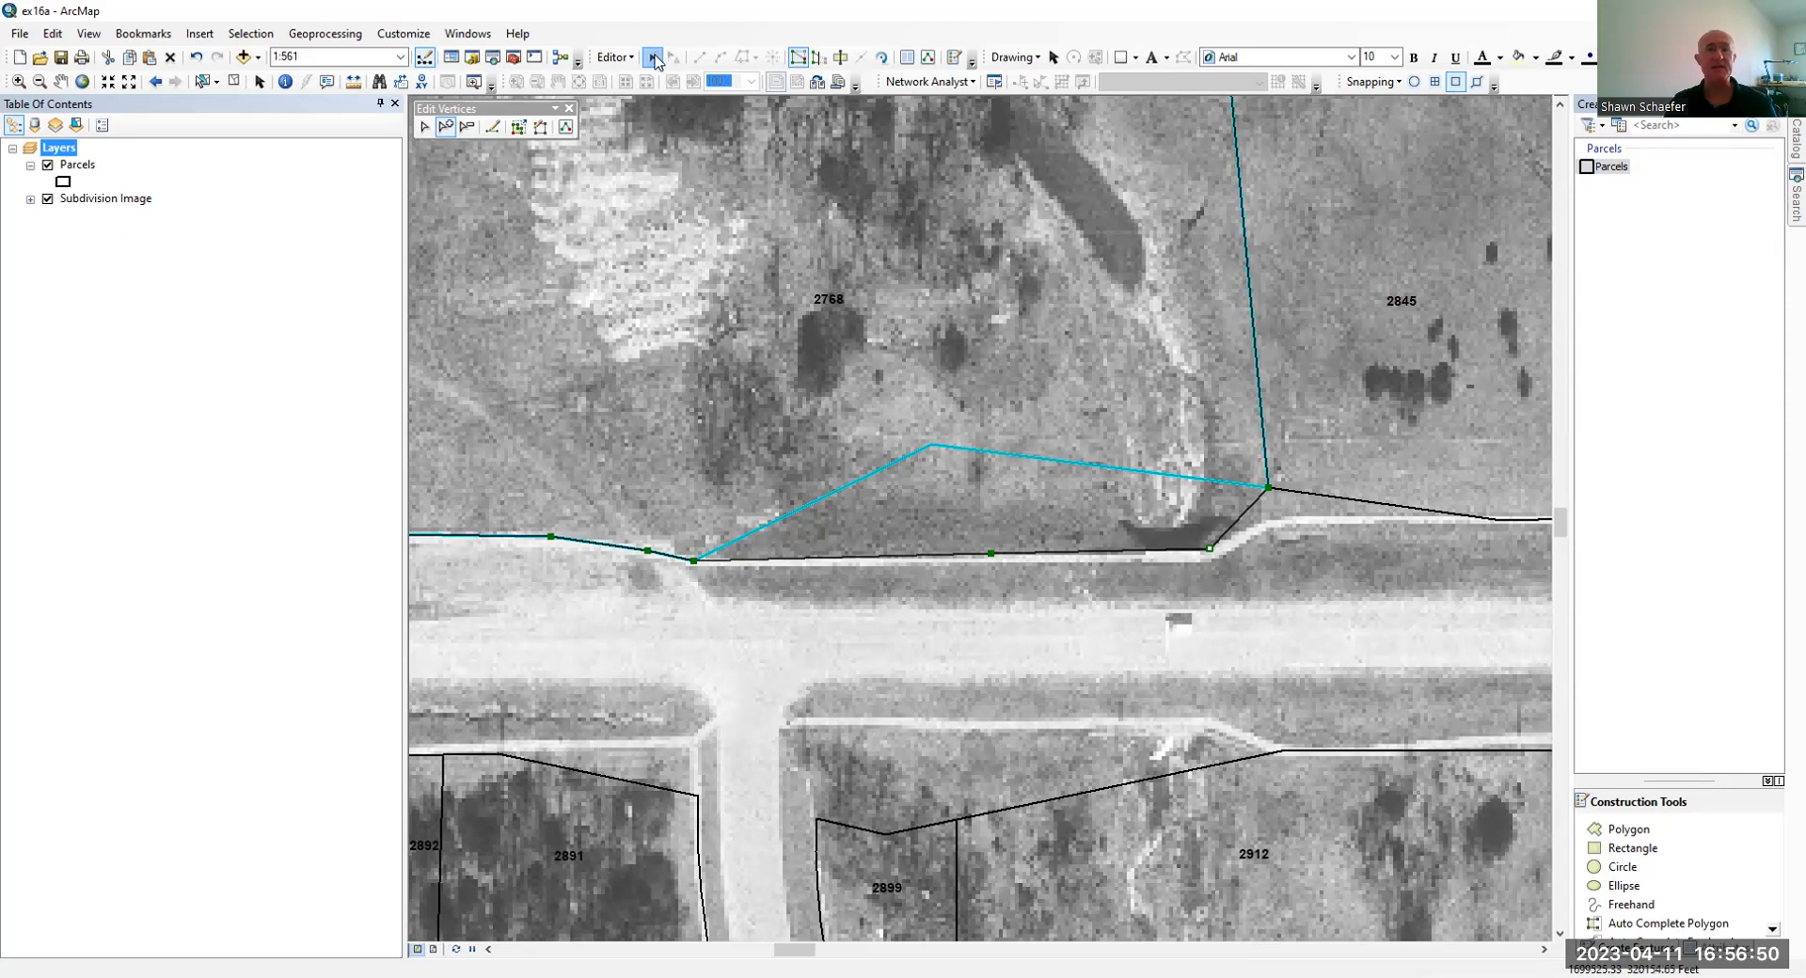
left_click(1010, 631)
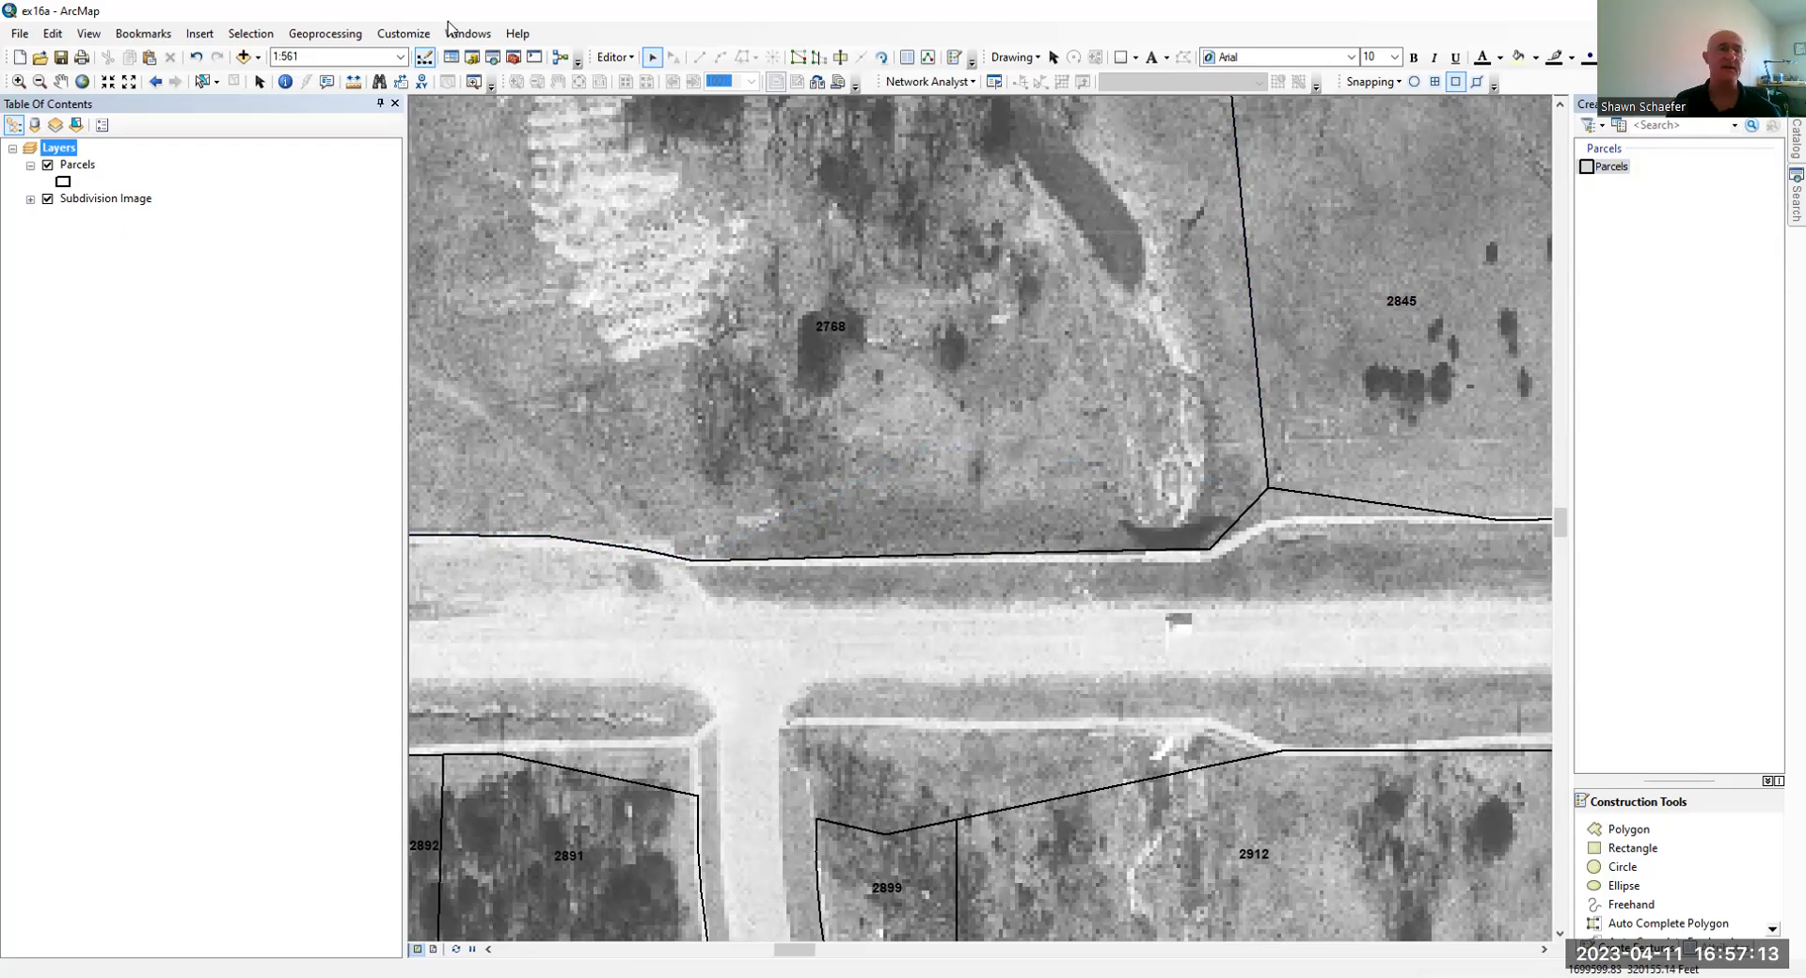
Display the Topology toolbar and set up a map topology in which the Parcels layer participates.
left_click(410, 36)
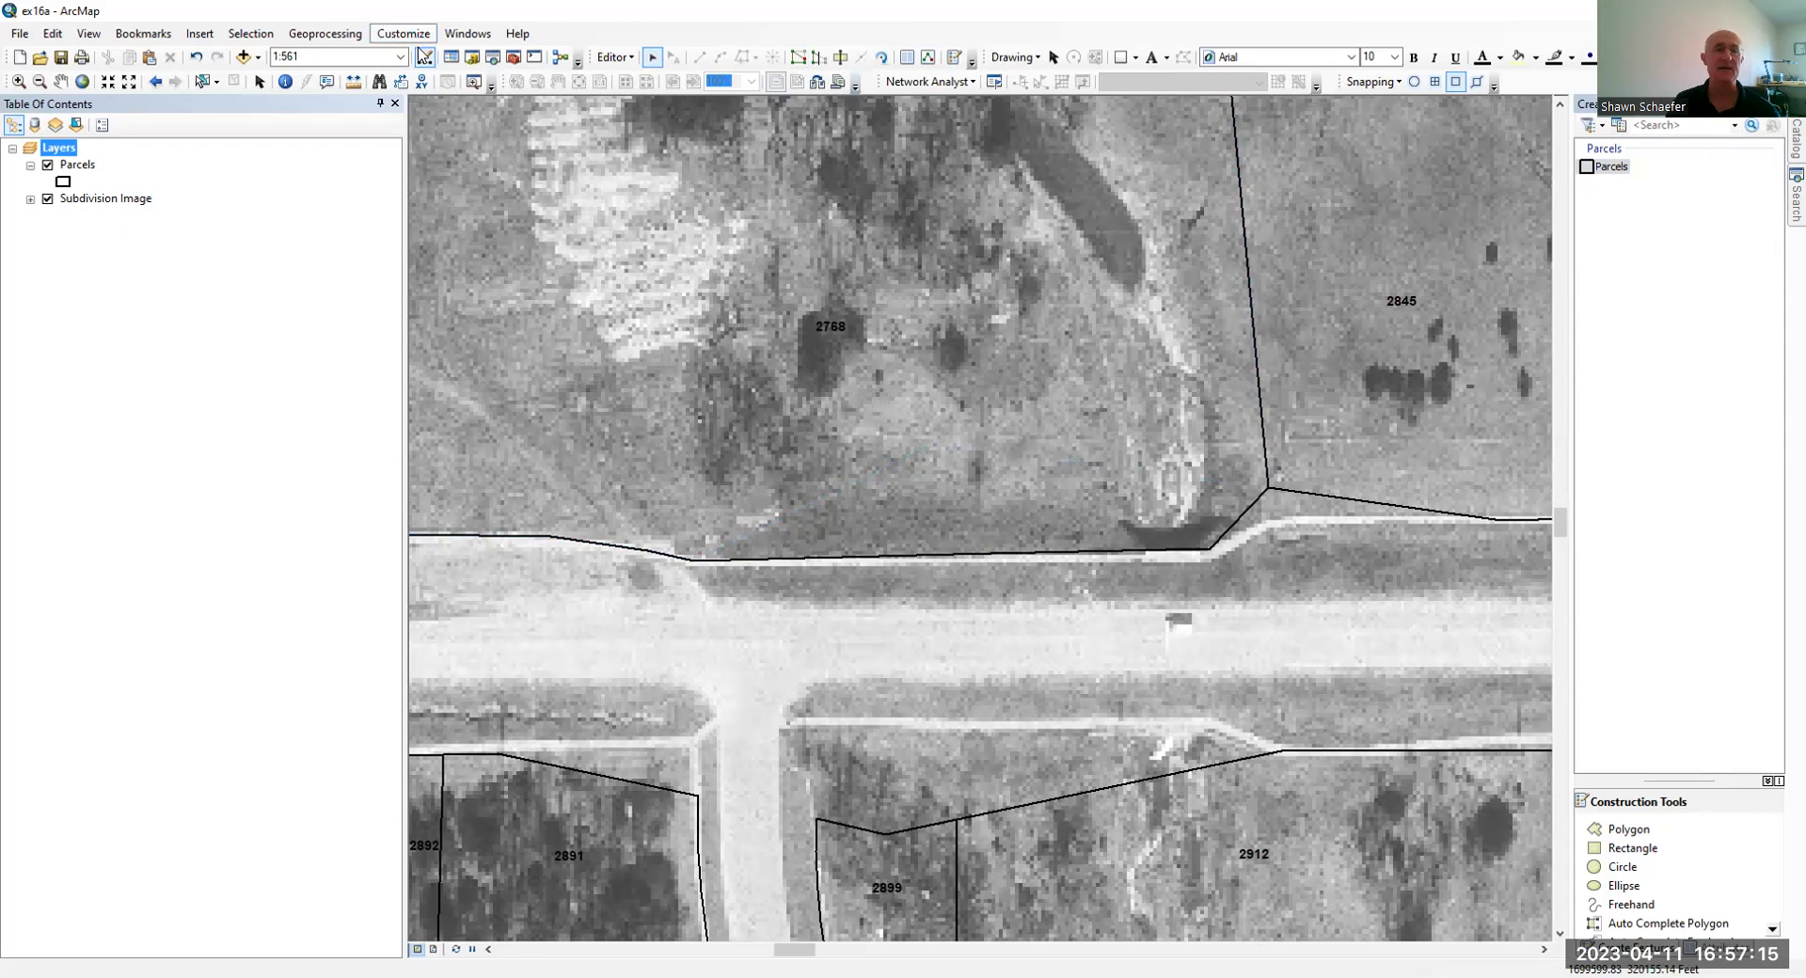
mouse_move(424, 57)
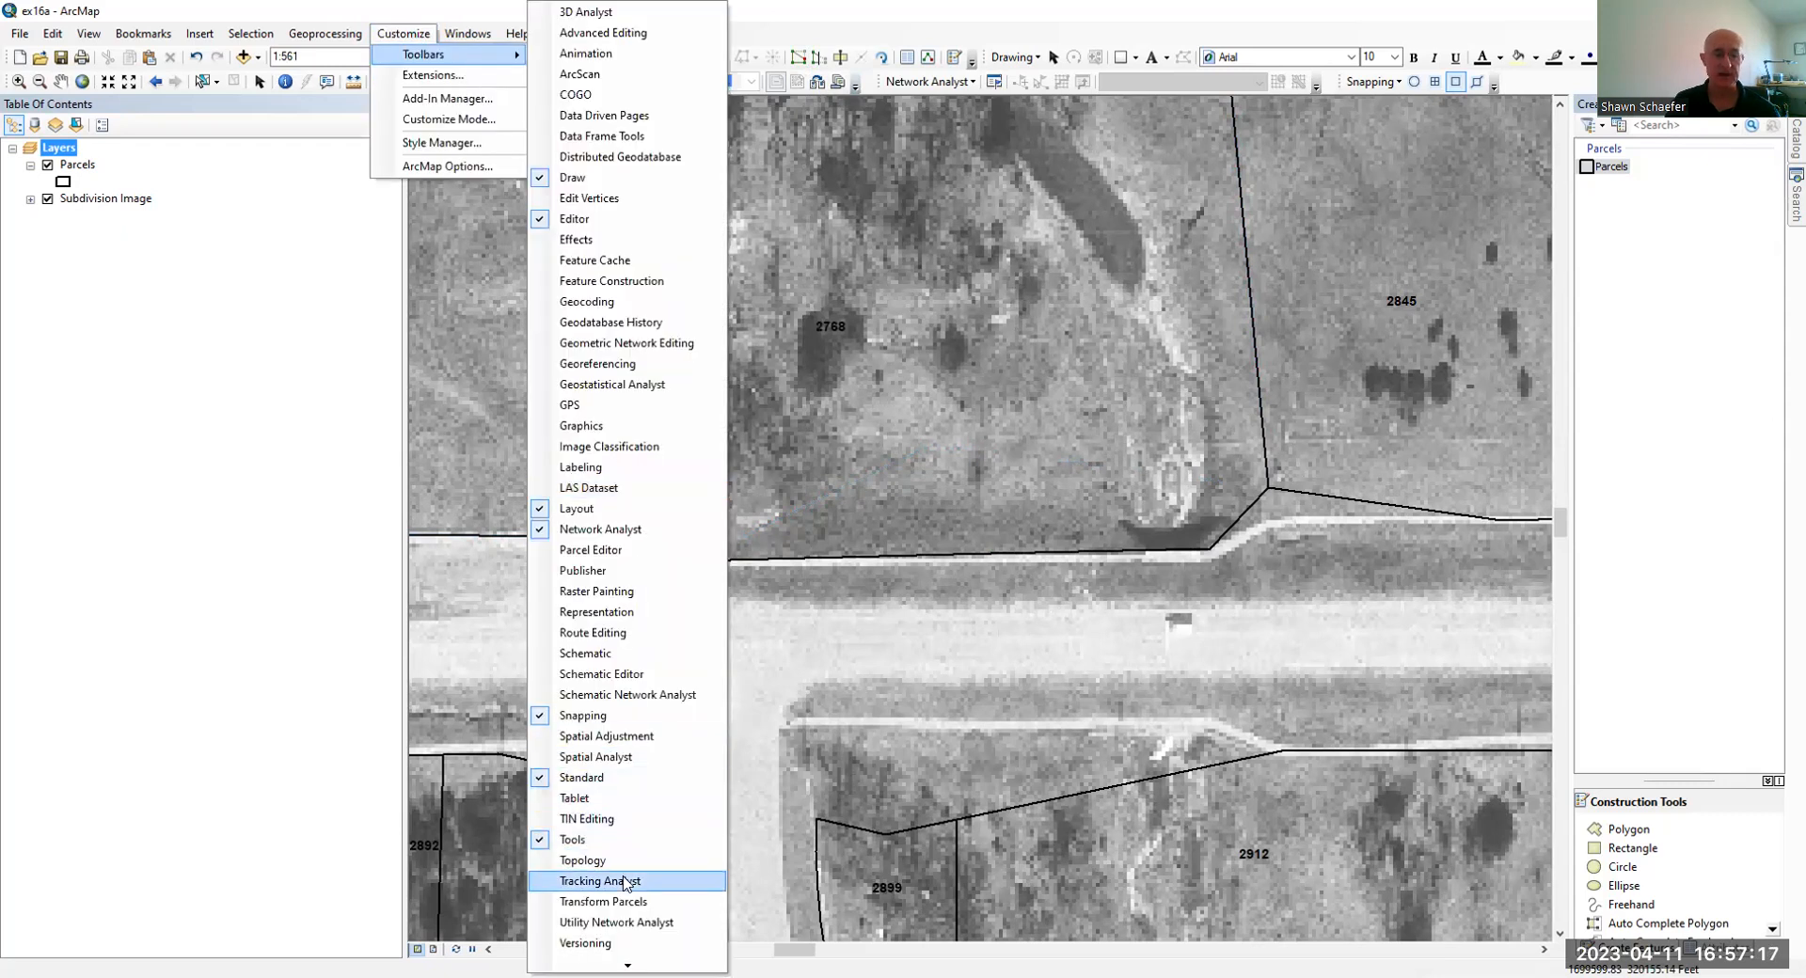
left_click(583, 860)
left_click_drag(535, 116, 434, 274)
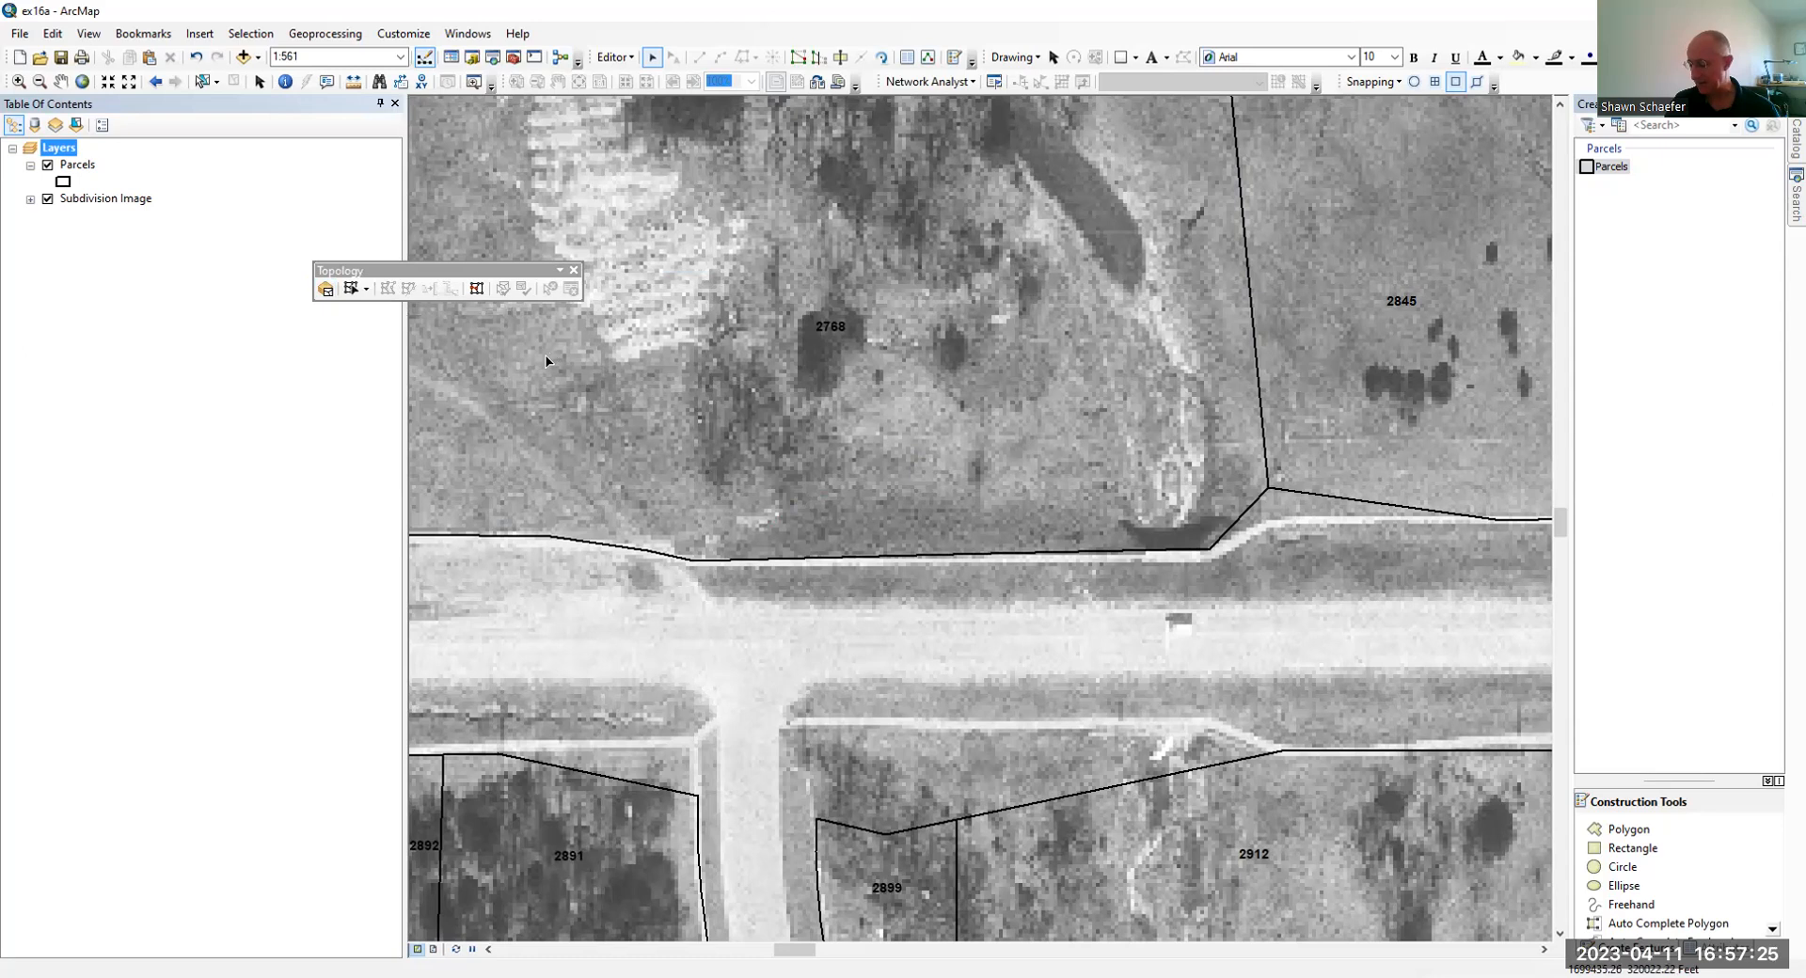
left_click(325, 290)
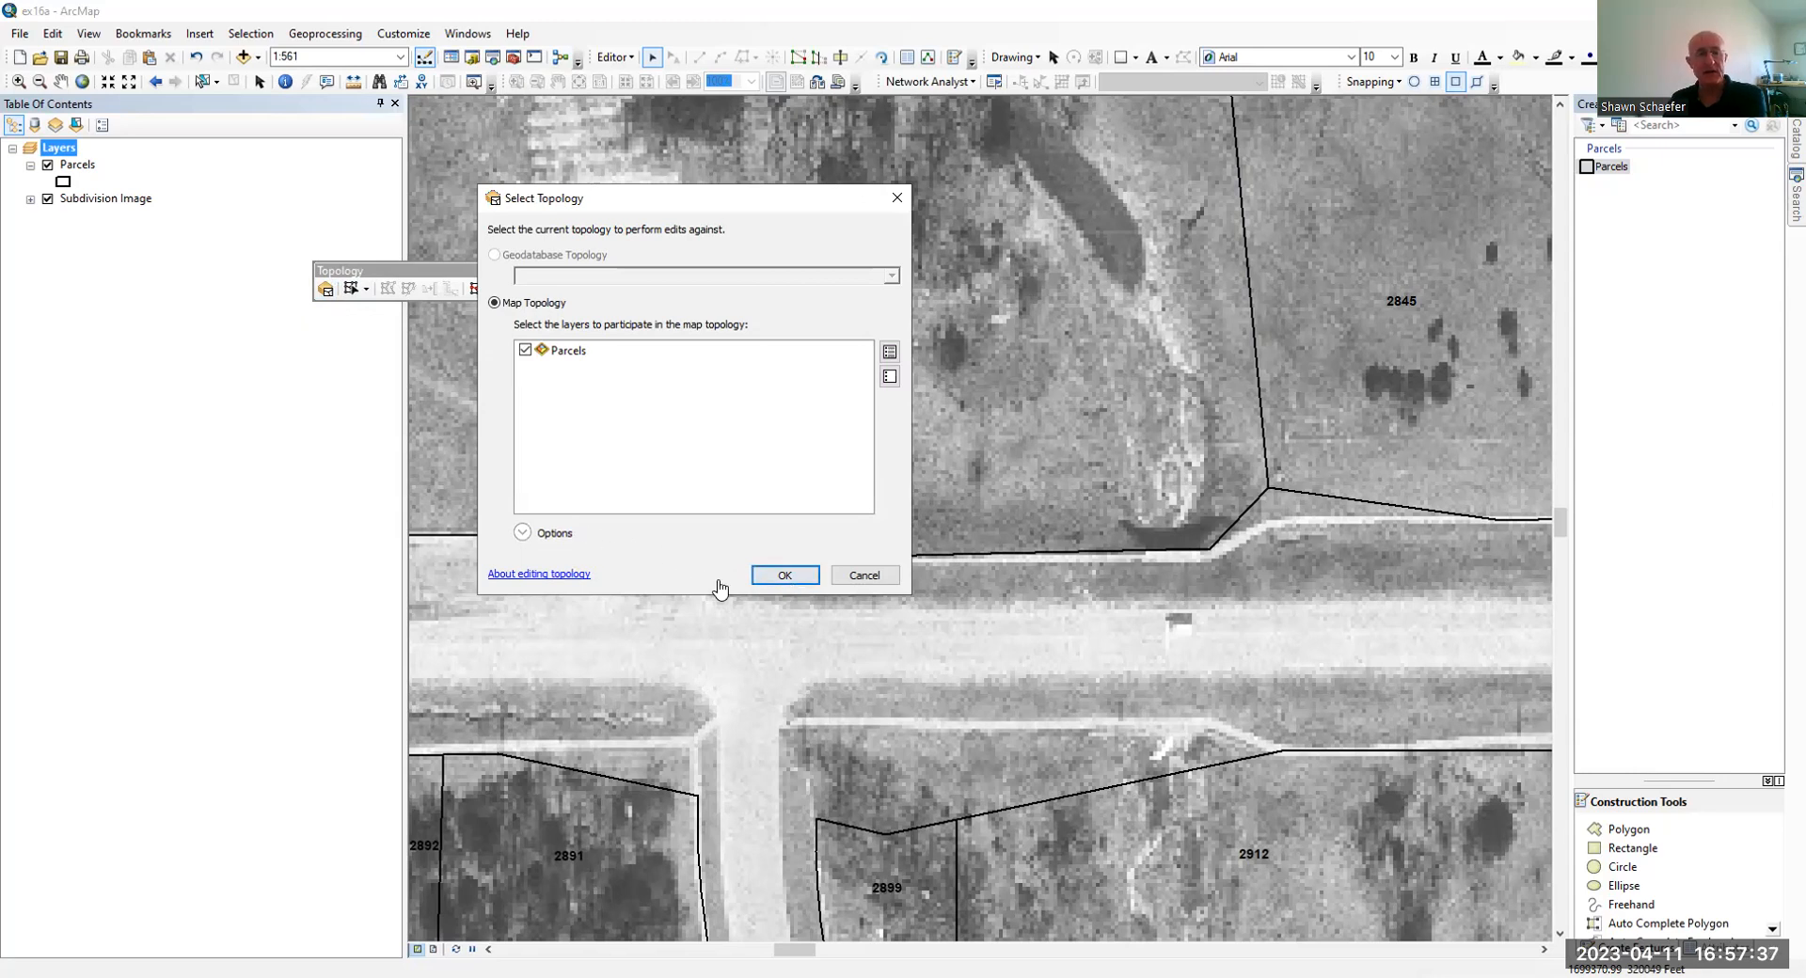
left_click(785, 575)
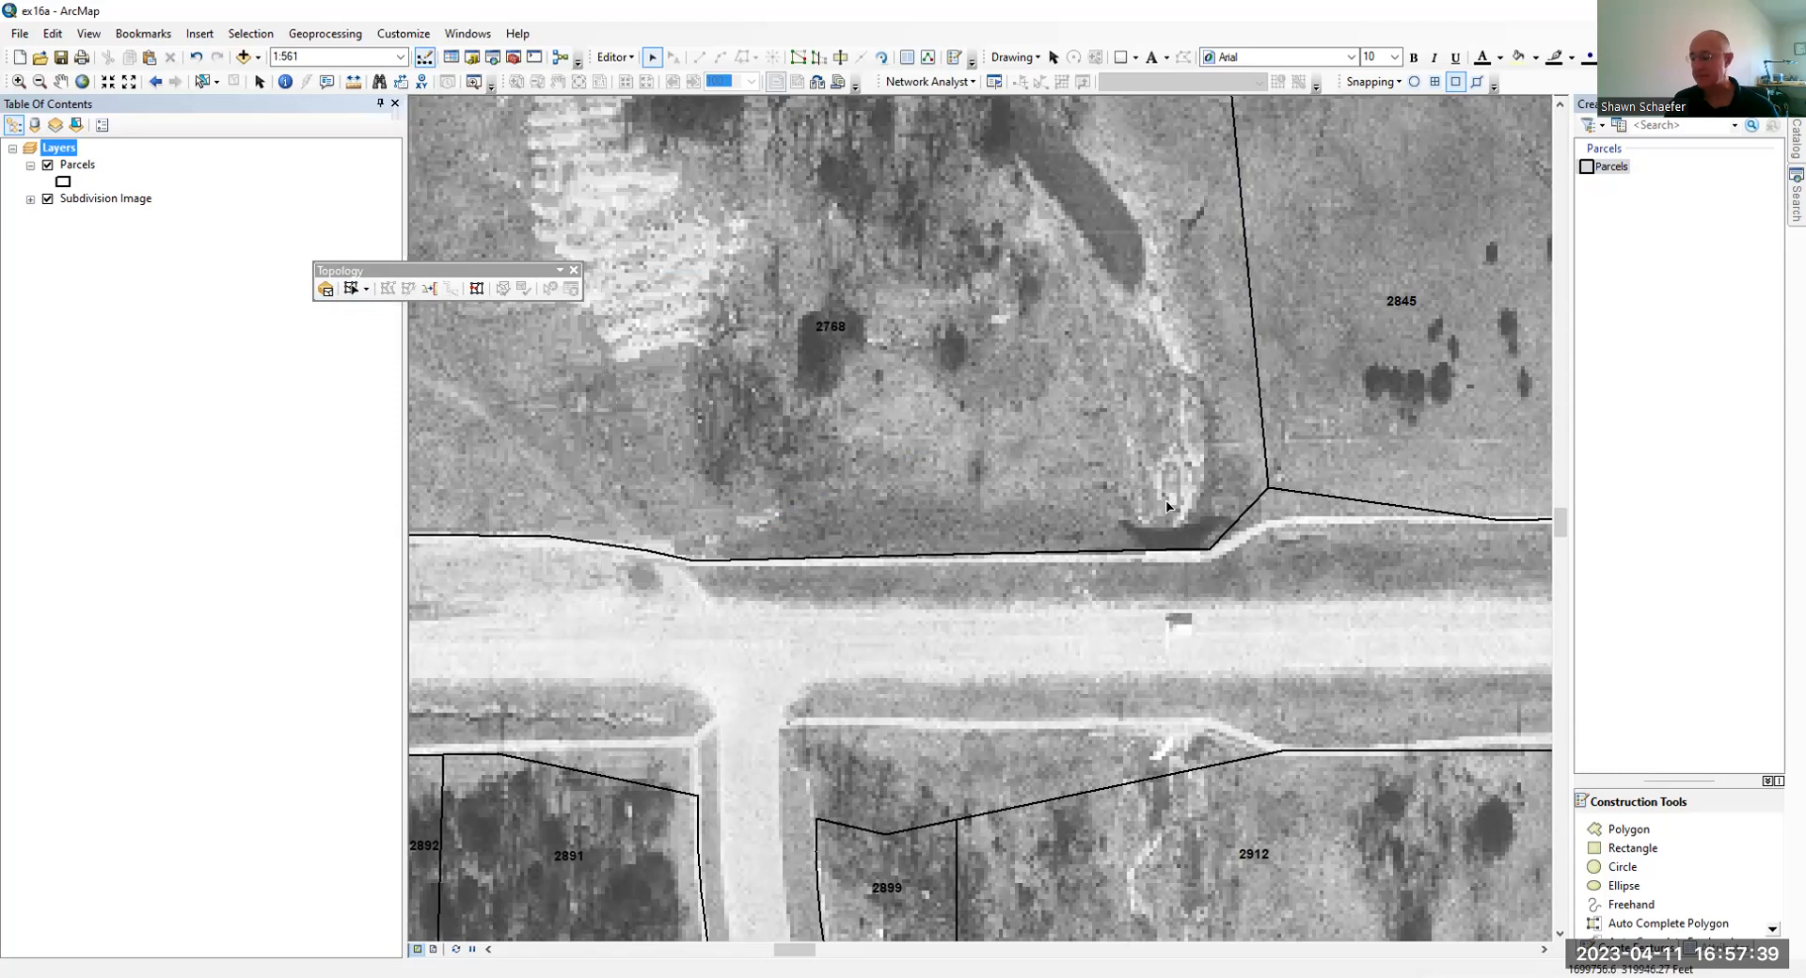
With the Topology Edit tool, move the shared corner of parcels 2768 and 2845 down to the sidewalk, and close the Topology toolbar.
left_click(350, 290)
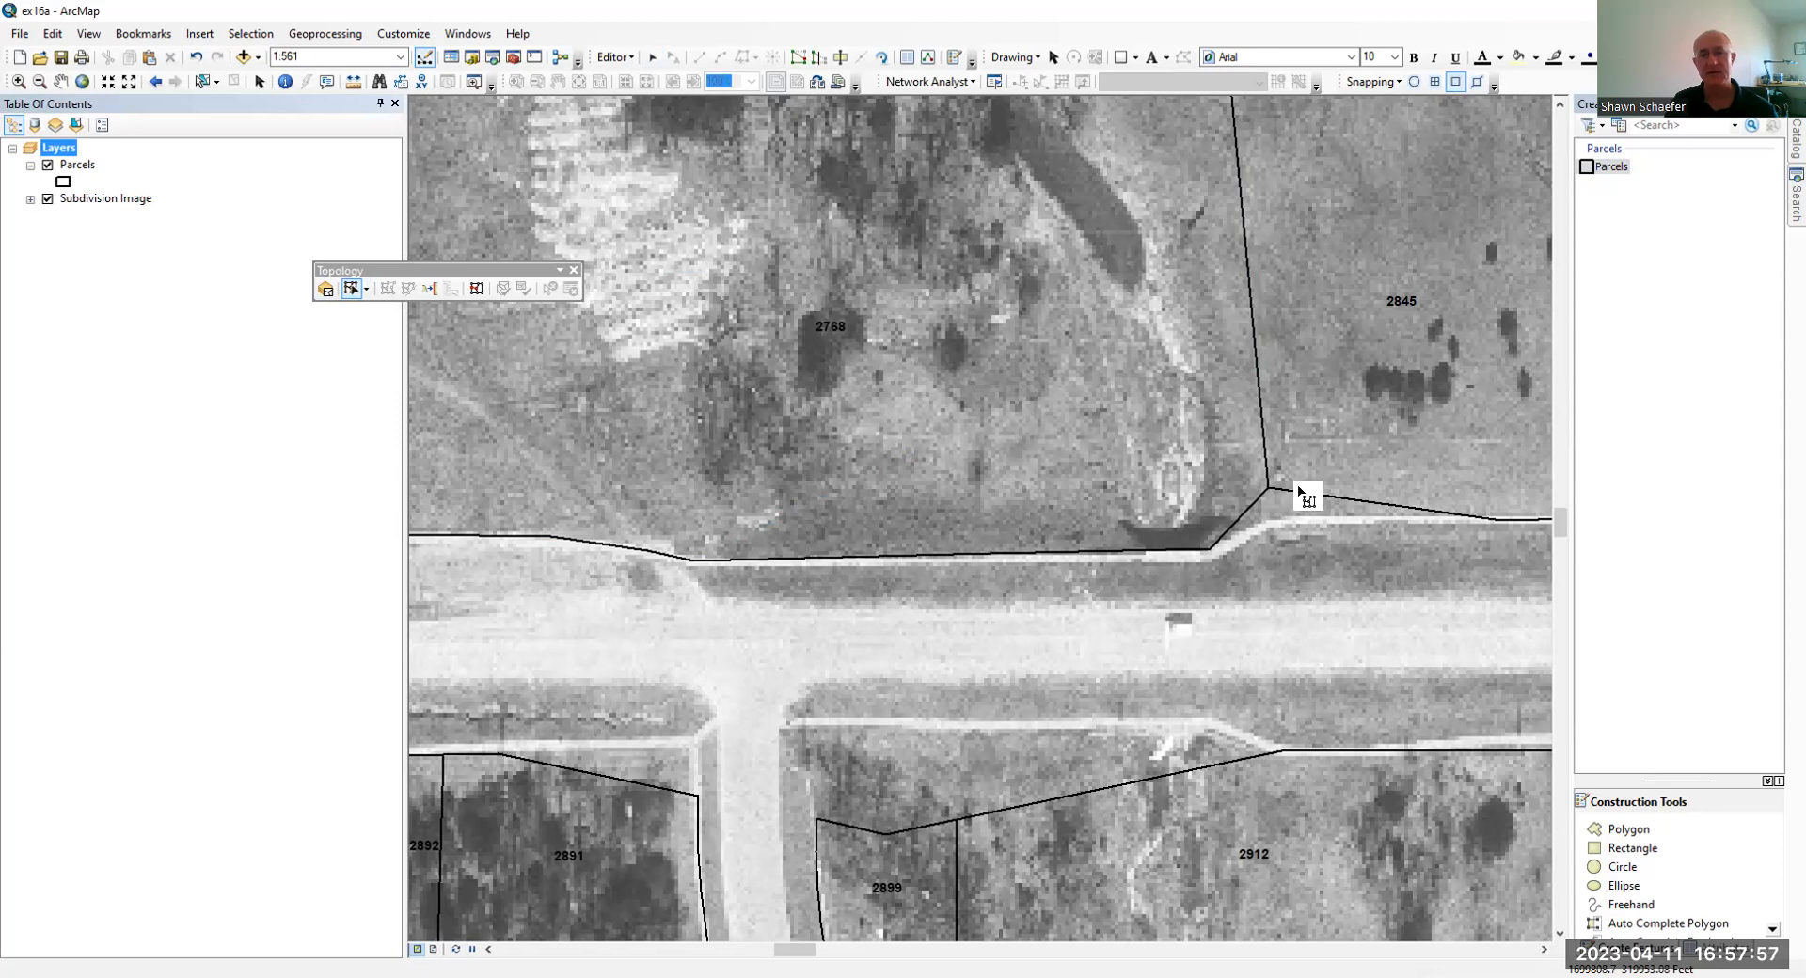
left_click(1266, 488)
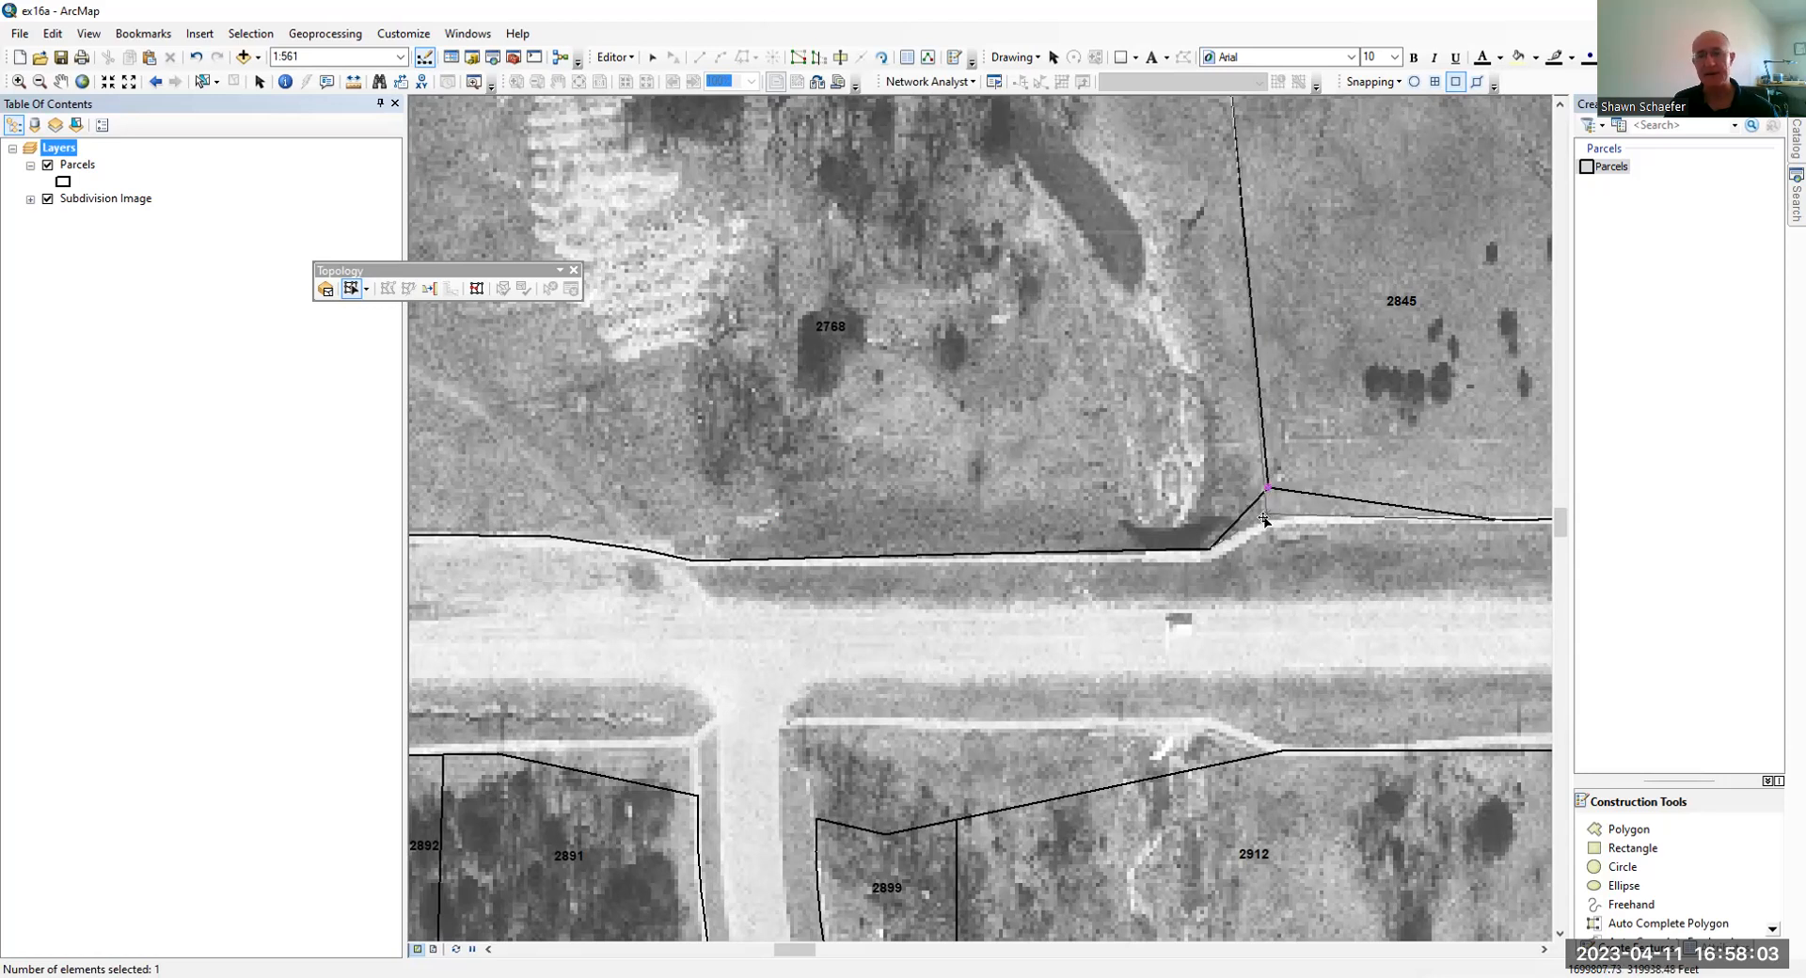
left_click_drag(1263, 518, 1265, 517)
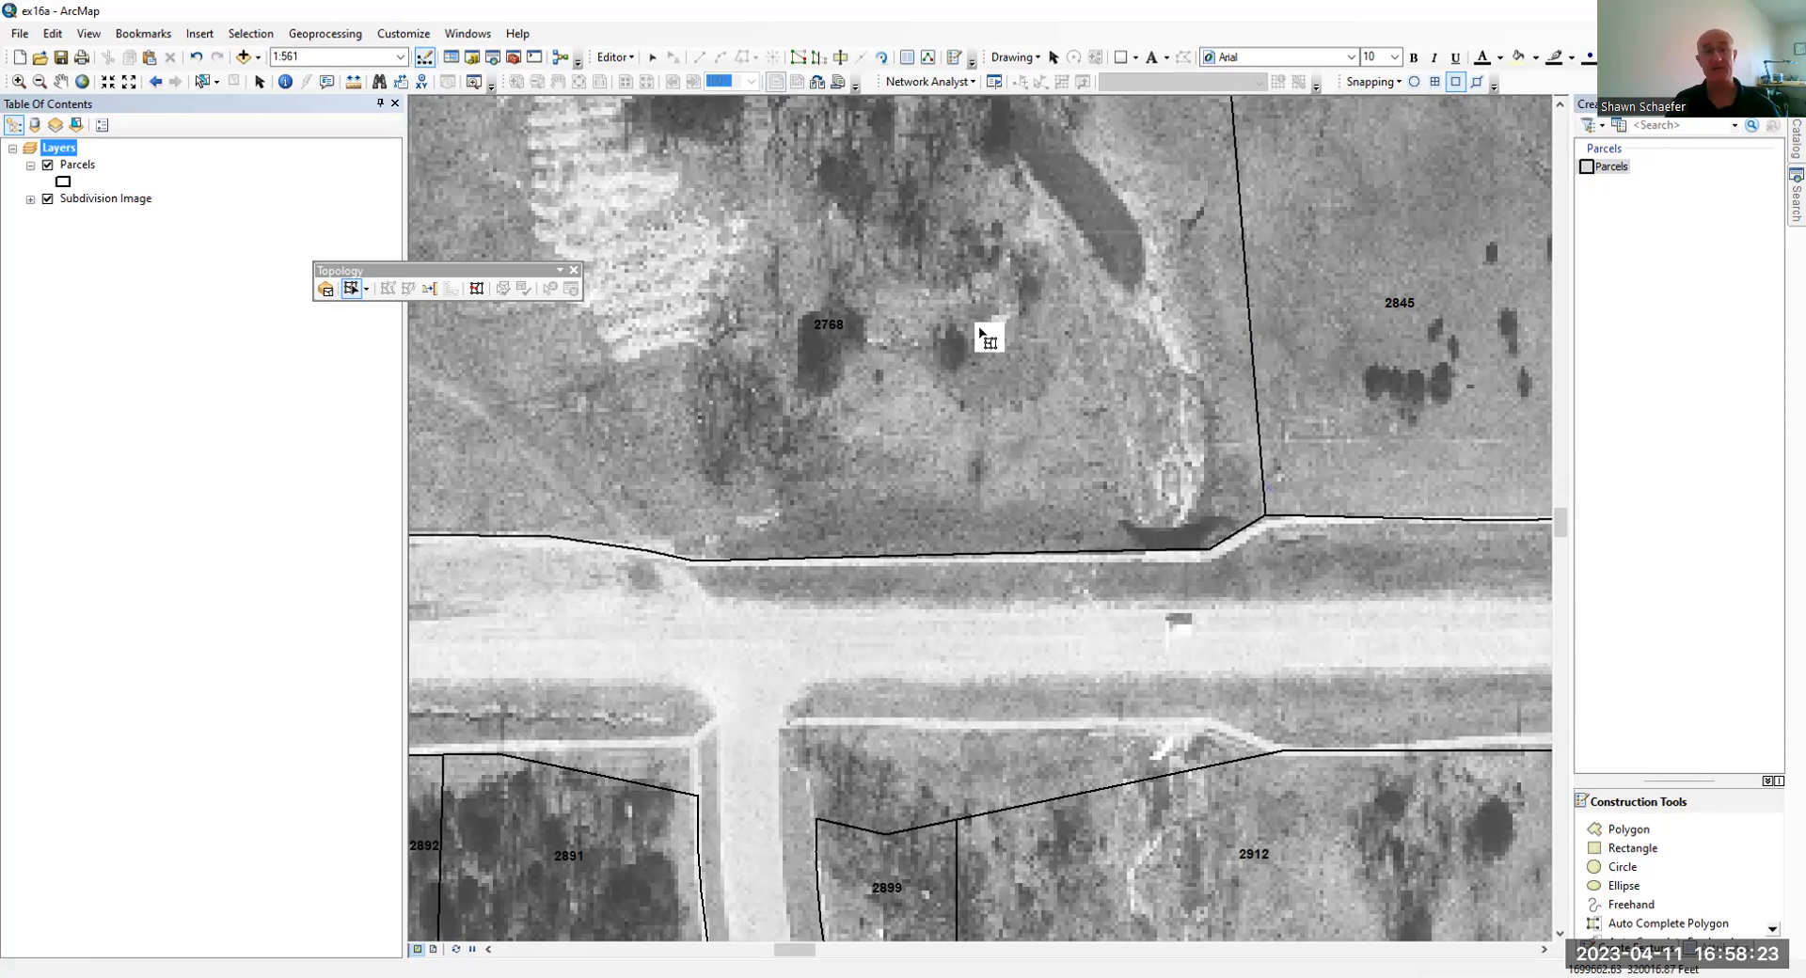
left_click(574, 270)
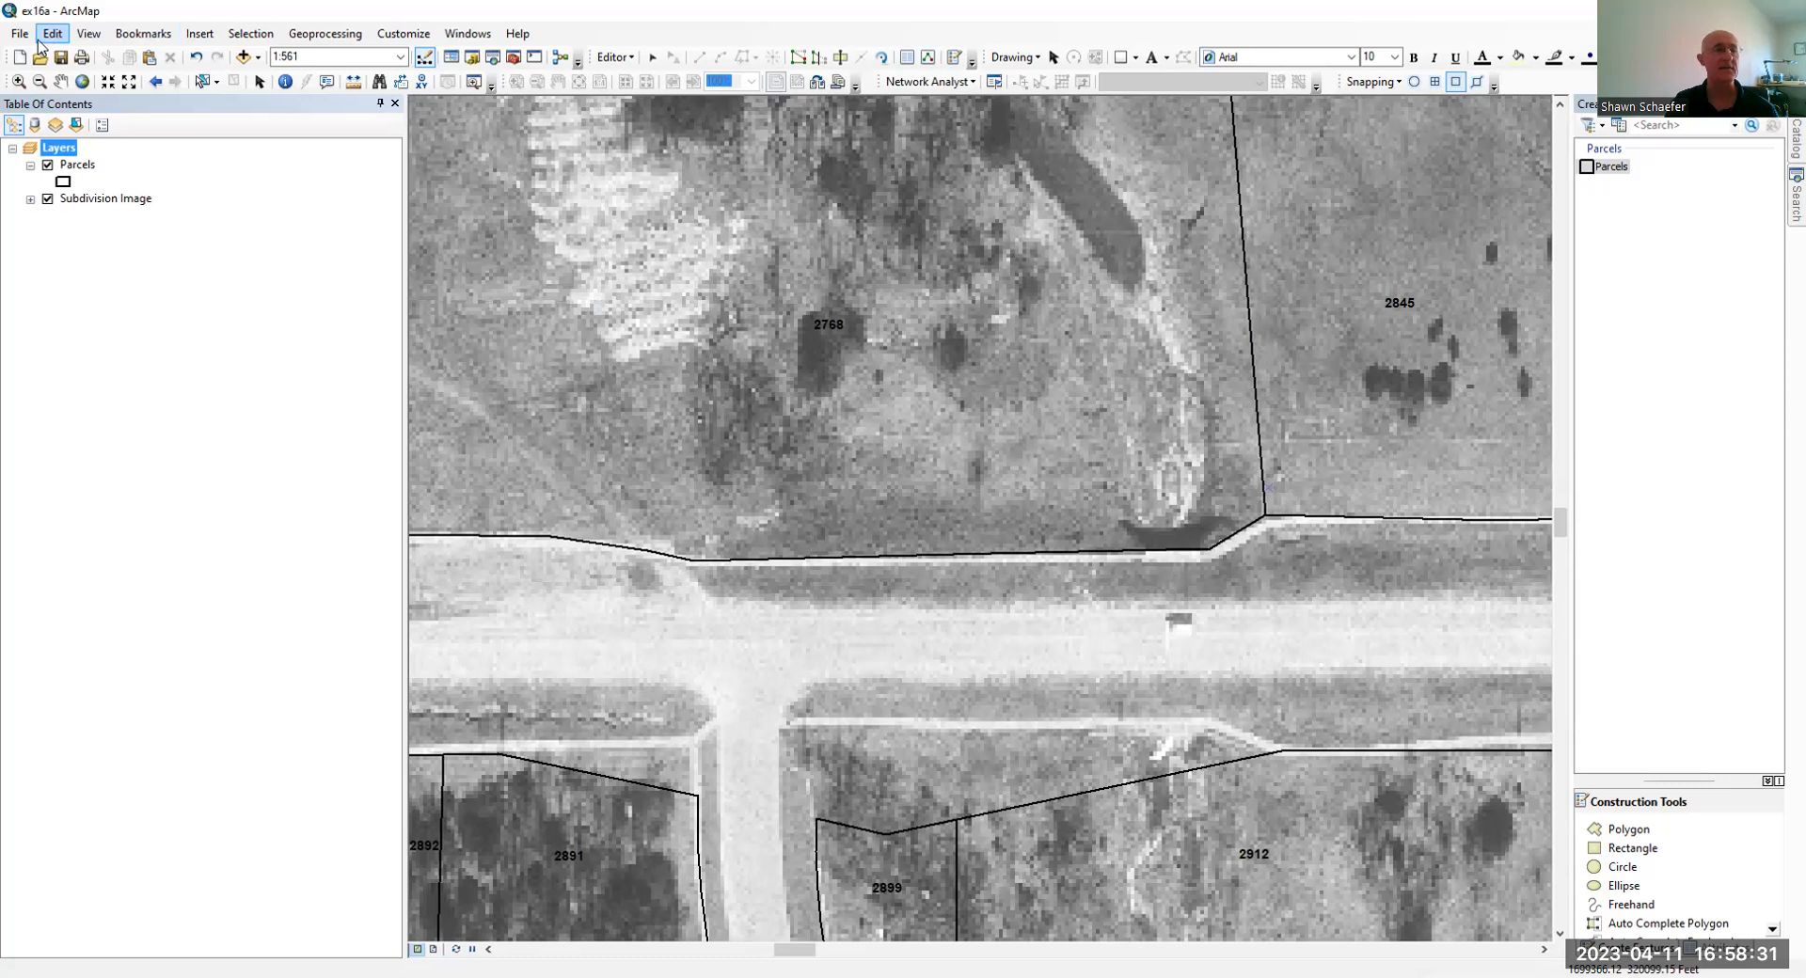
Open the ex16b map document, saving the pending ex16a edits, and start an edit session.
left_click(19, 32)
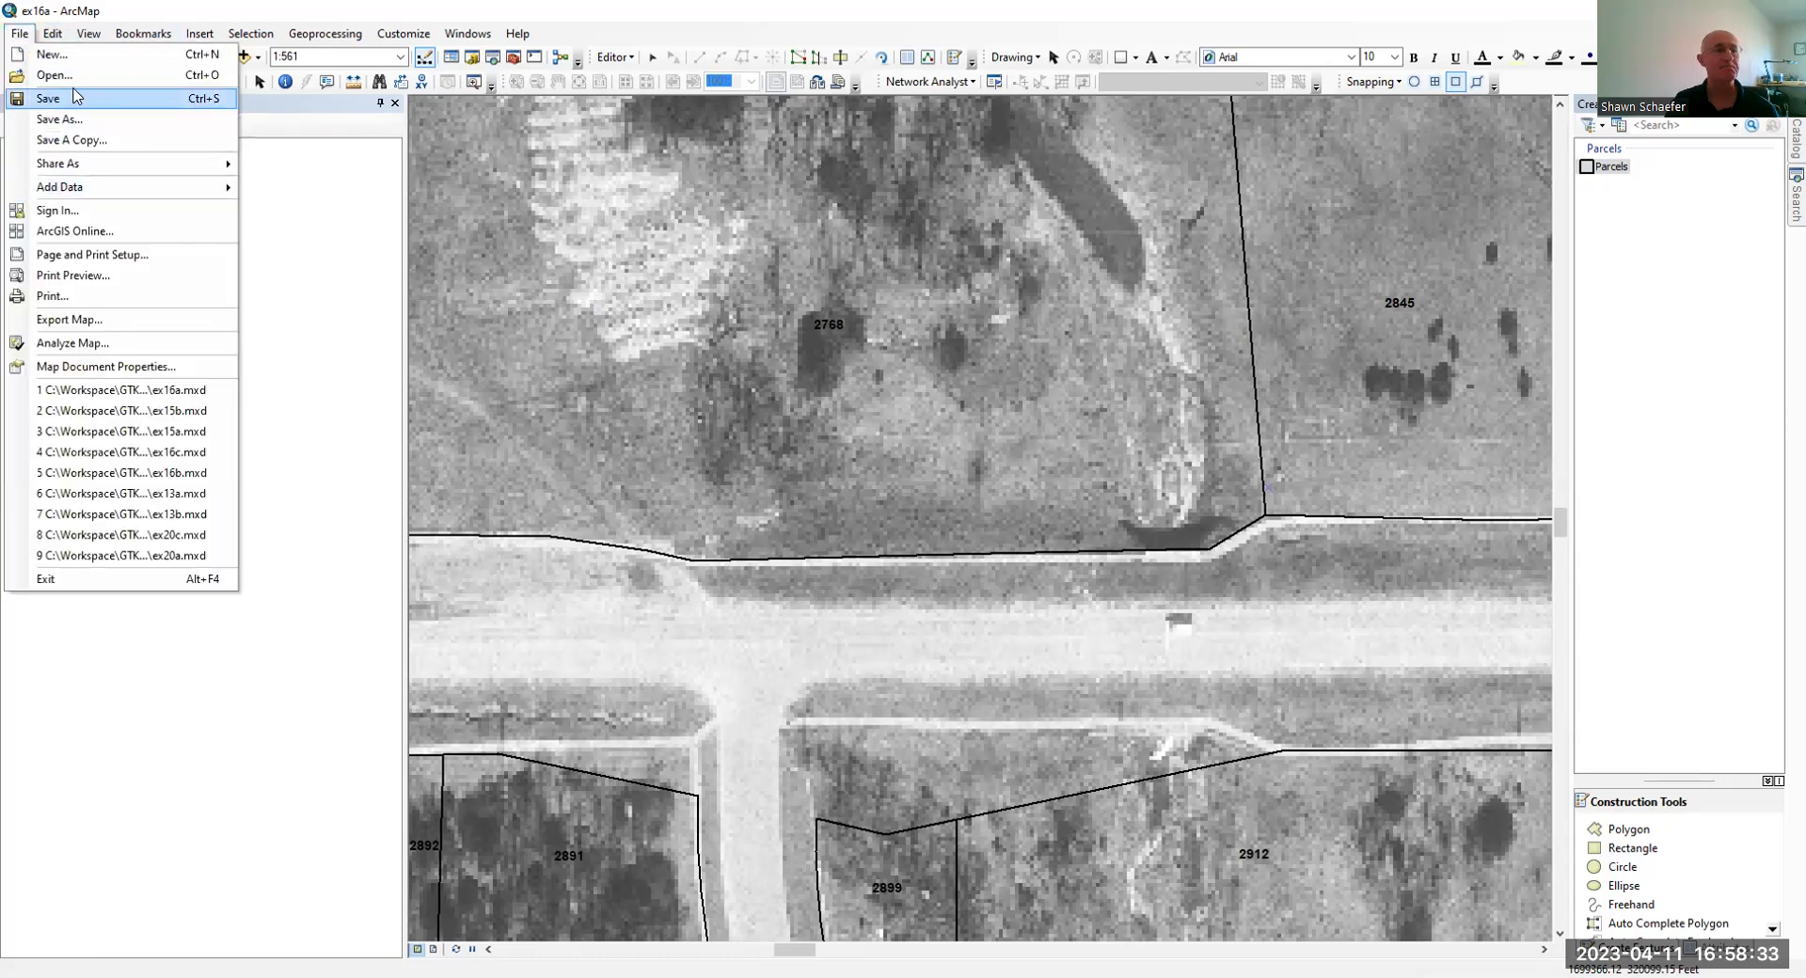
left_click(73, 76)
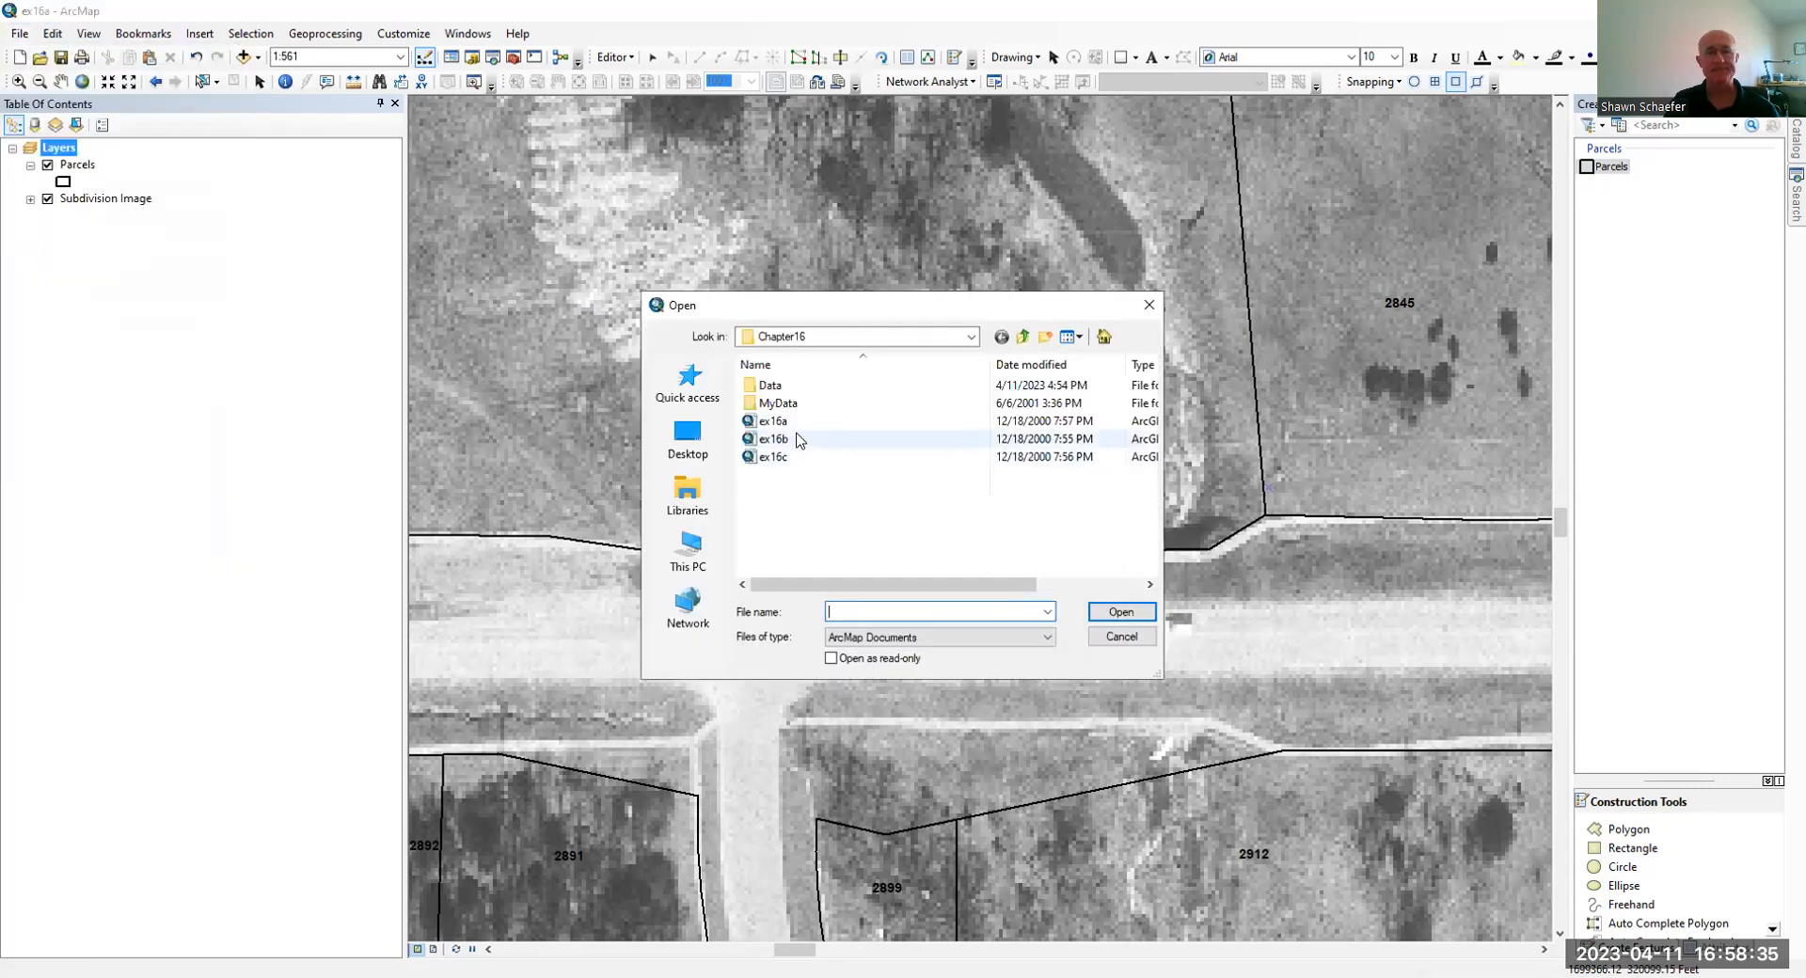
double_click(798, 439)
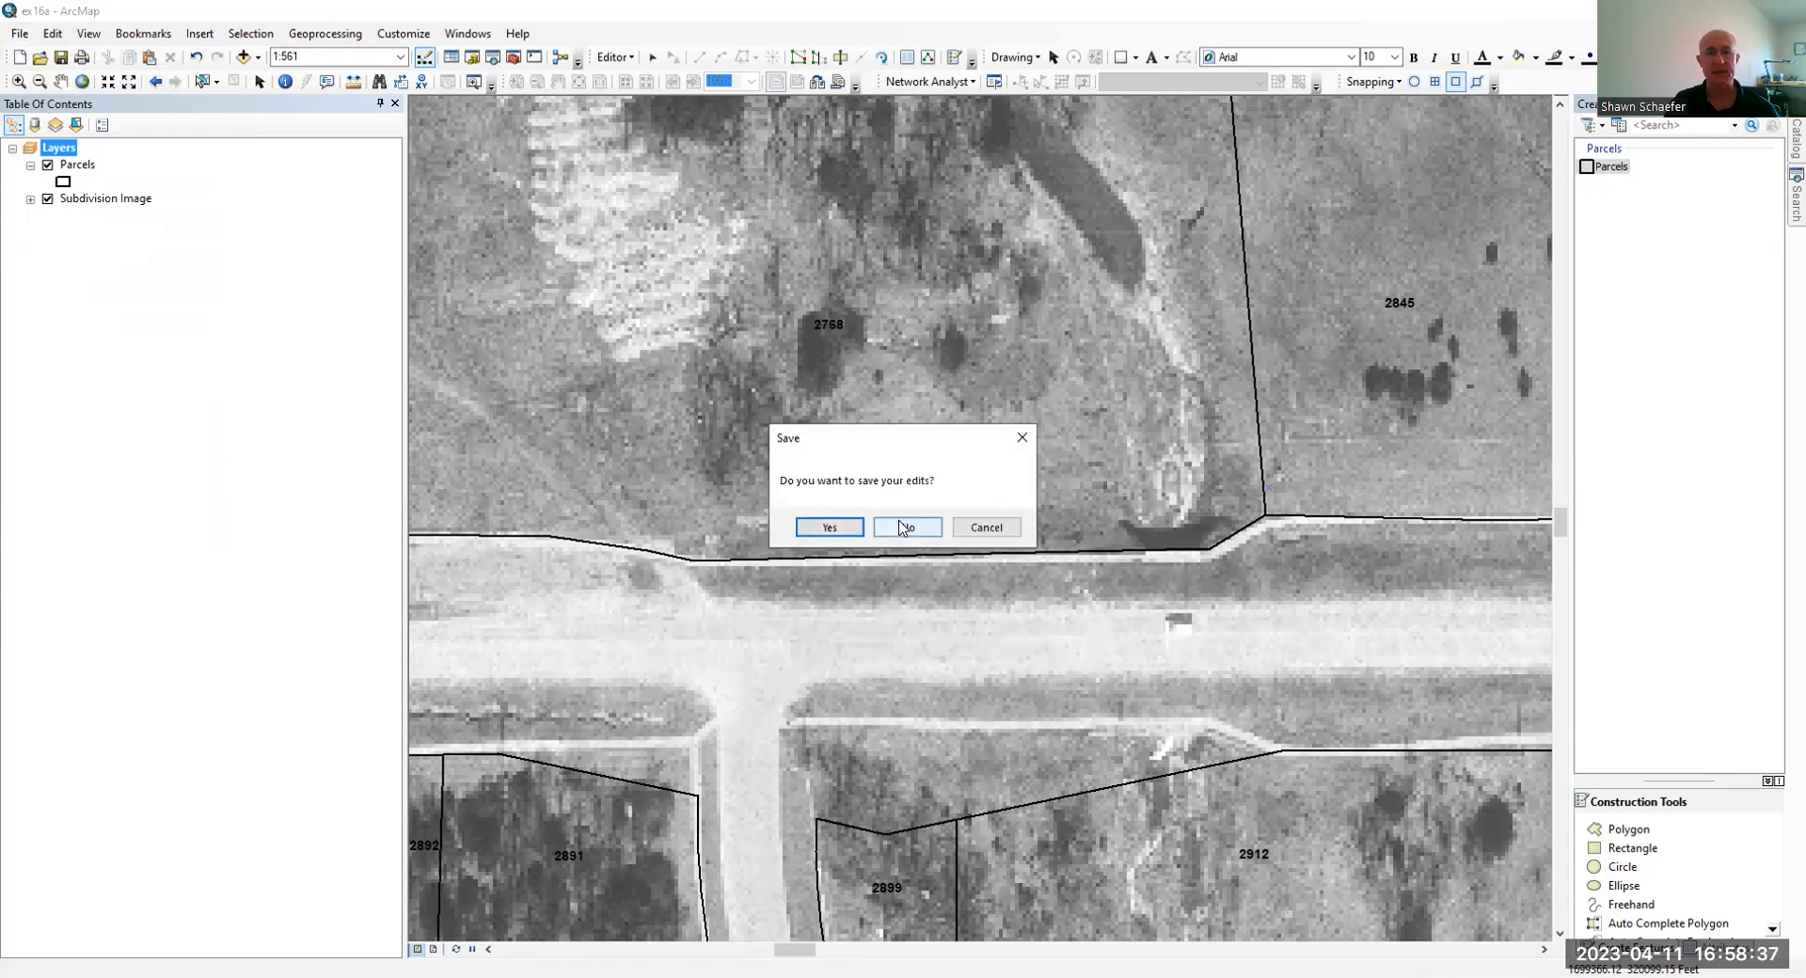
left_click(830, 528)
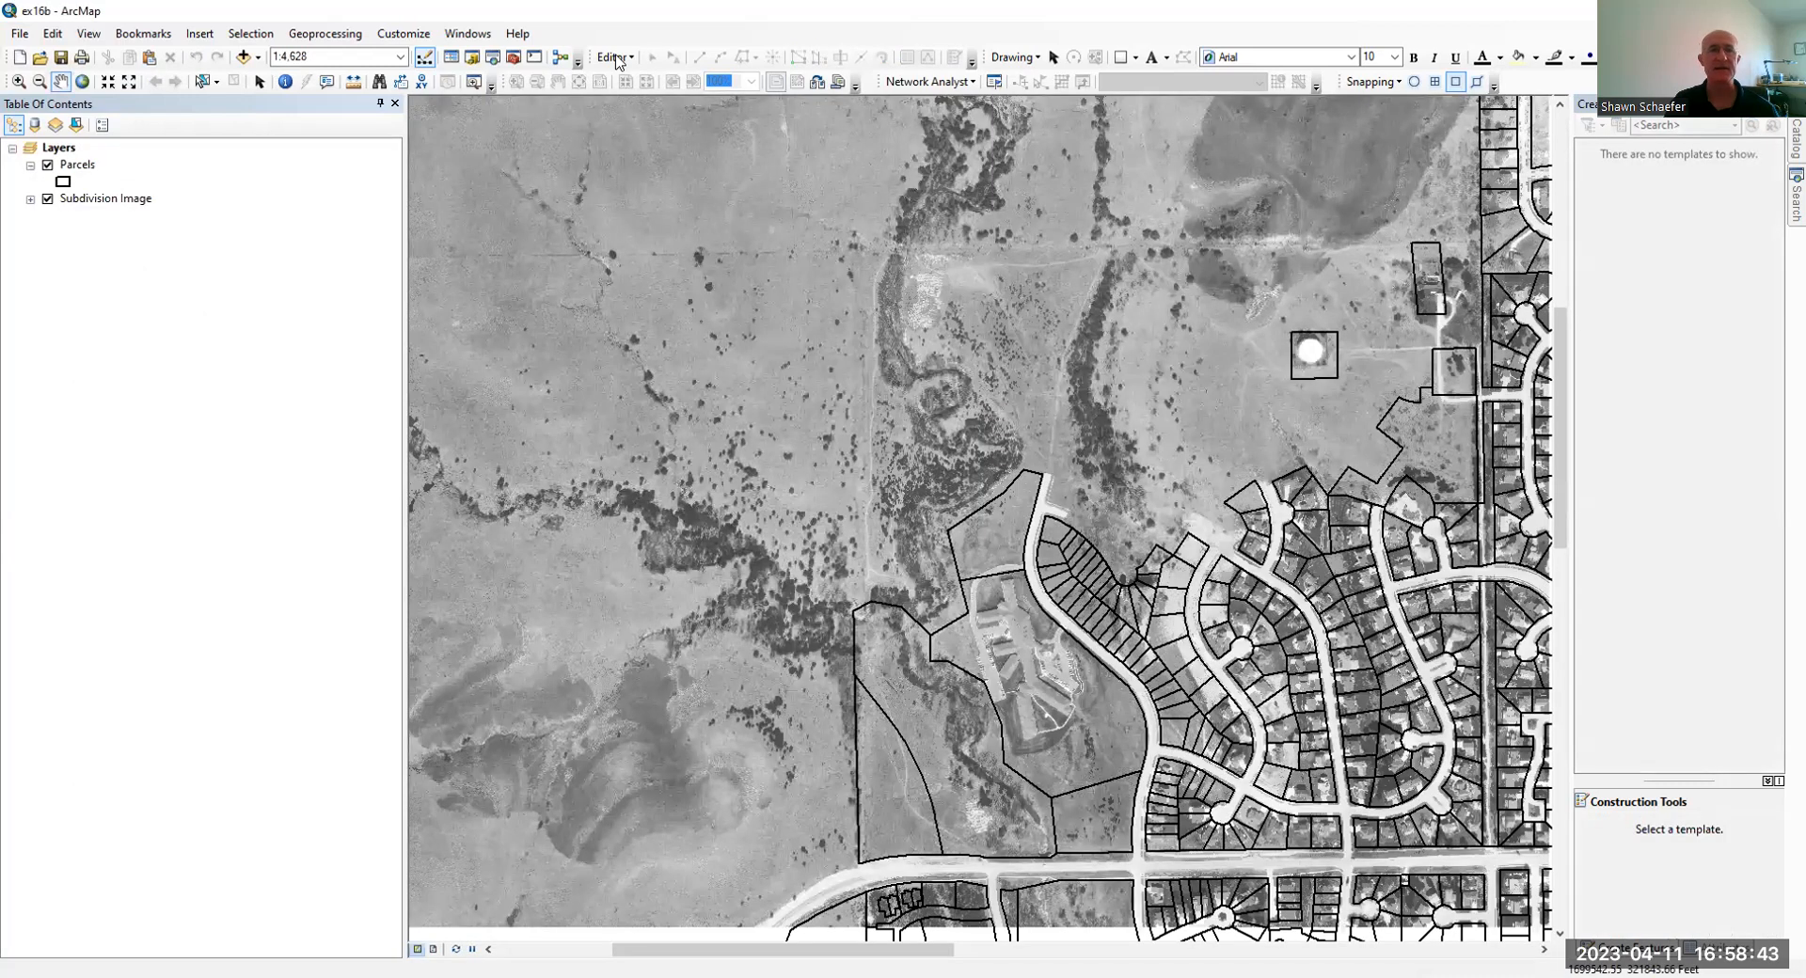
left_click(617, 57)
left_click(657, 81)
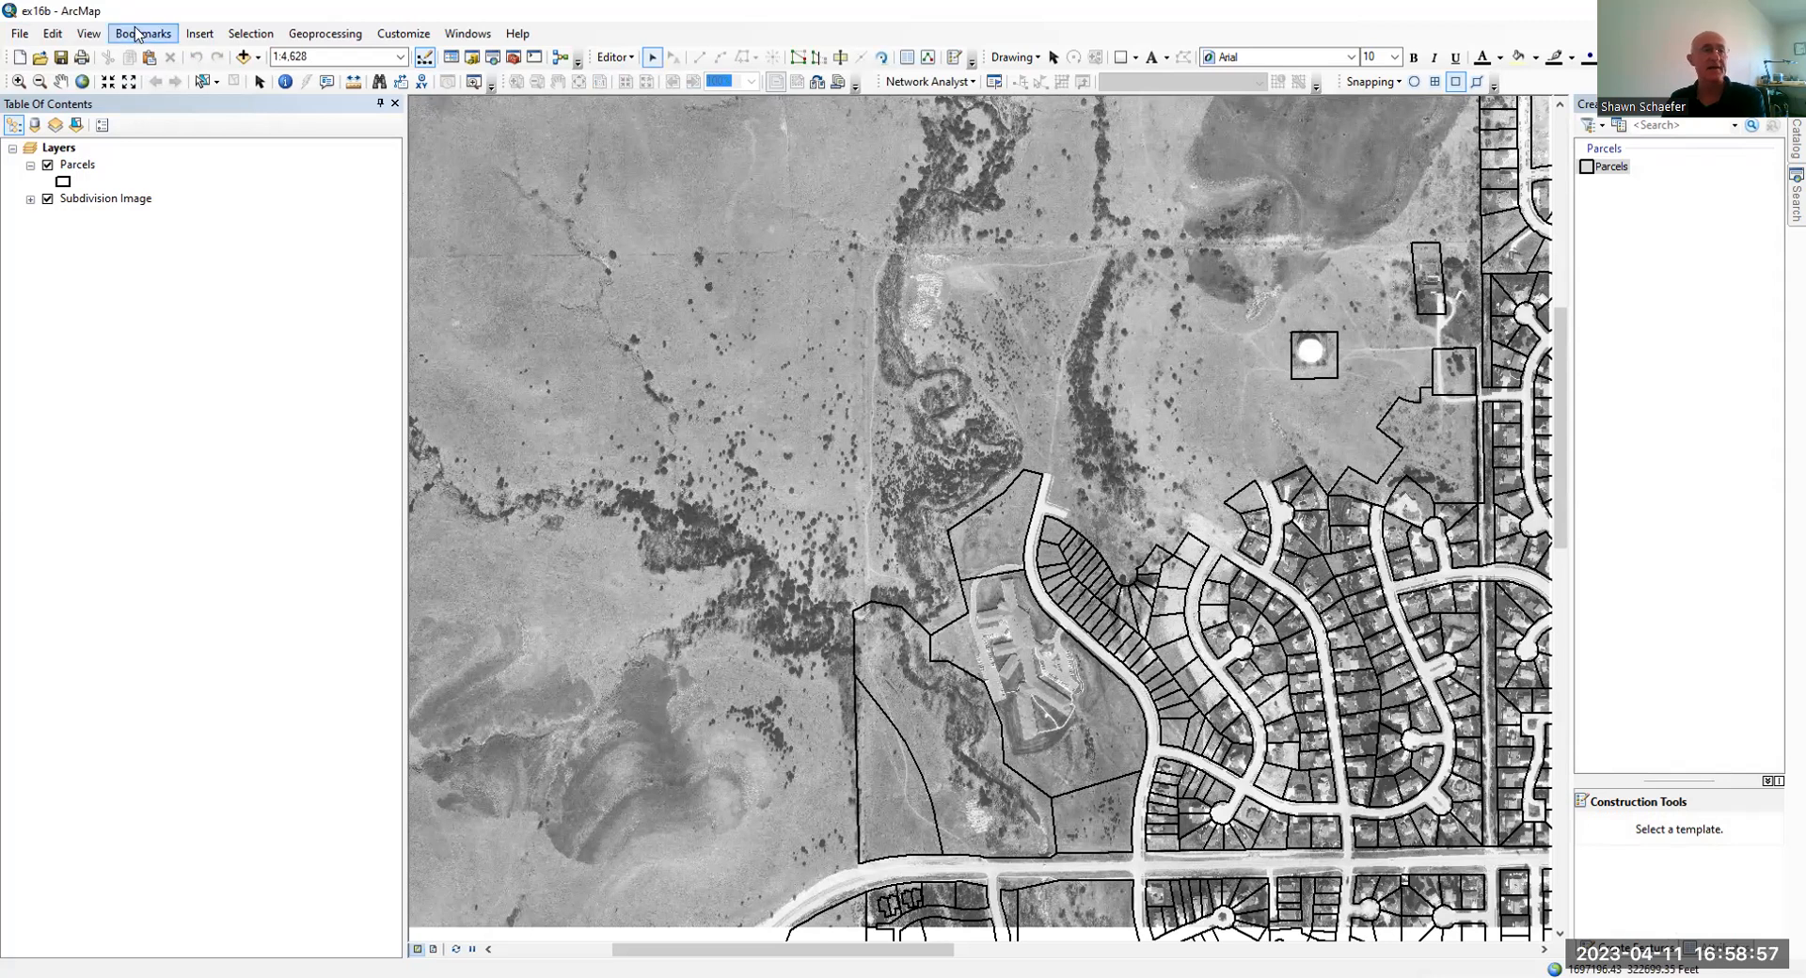
Go to the bookmarked view of parcel 2707 and turn off the Subdivision Image layer.
left_click(137, 35)
left_click(167, 99)
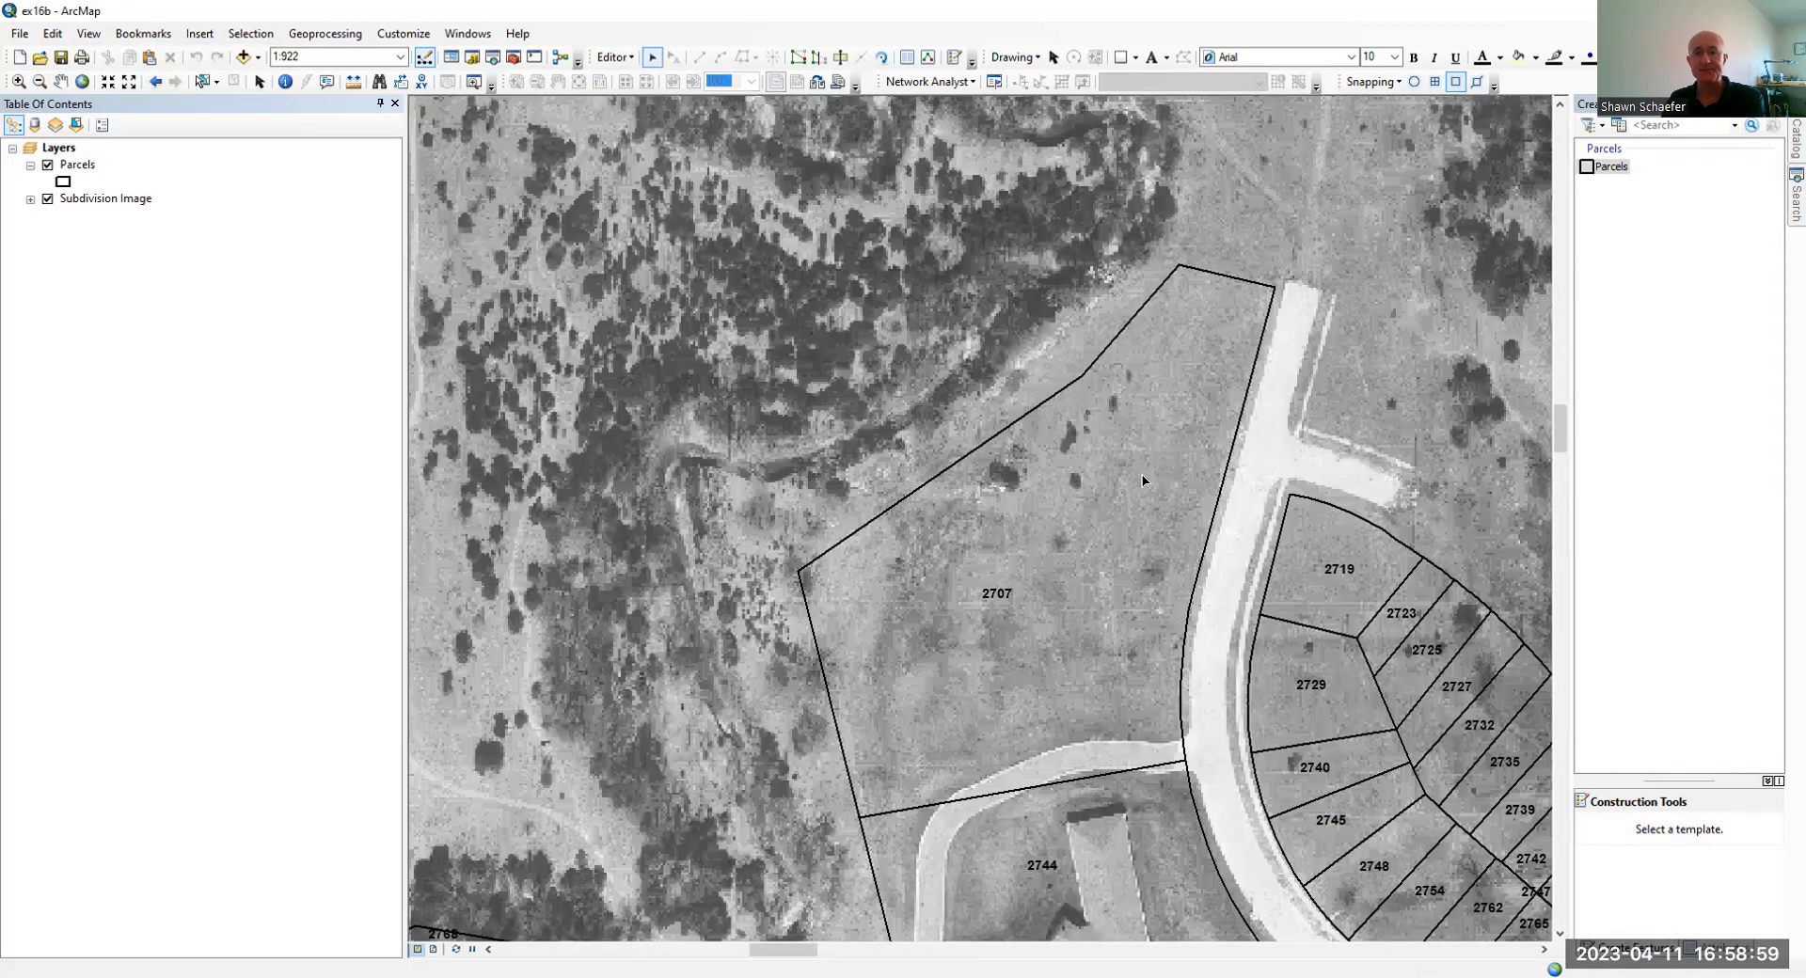
left_click(48, 200)
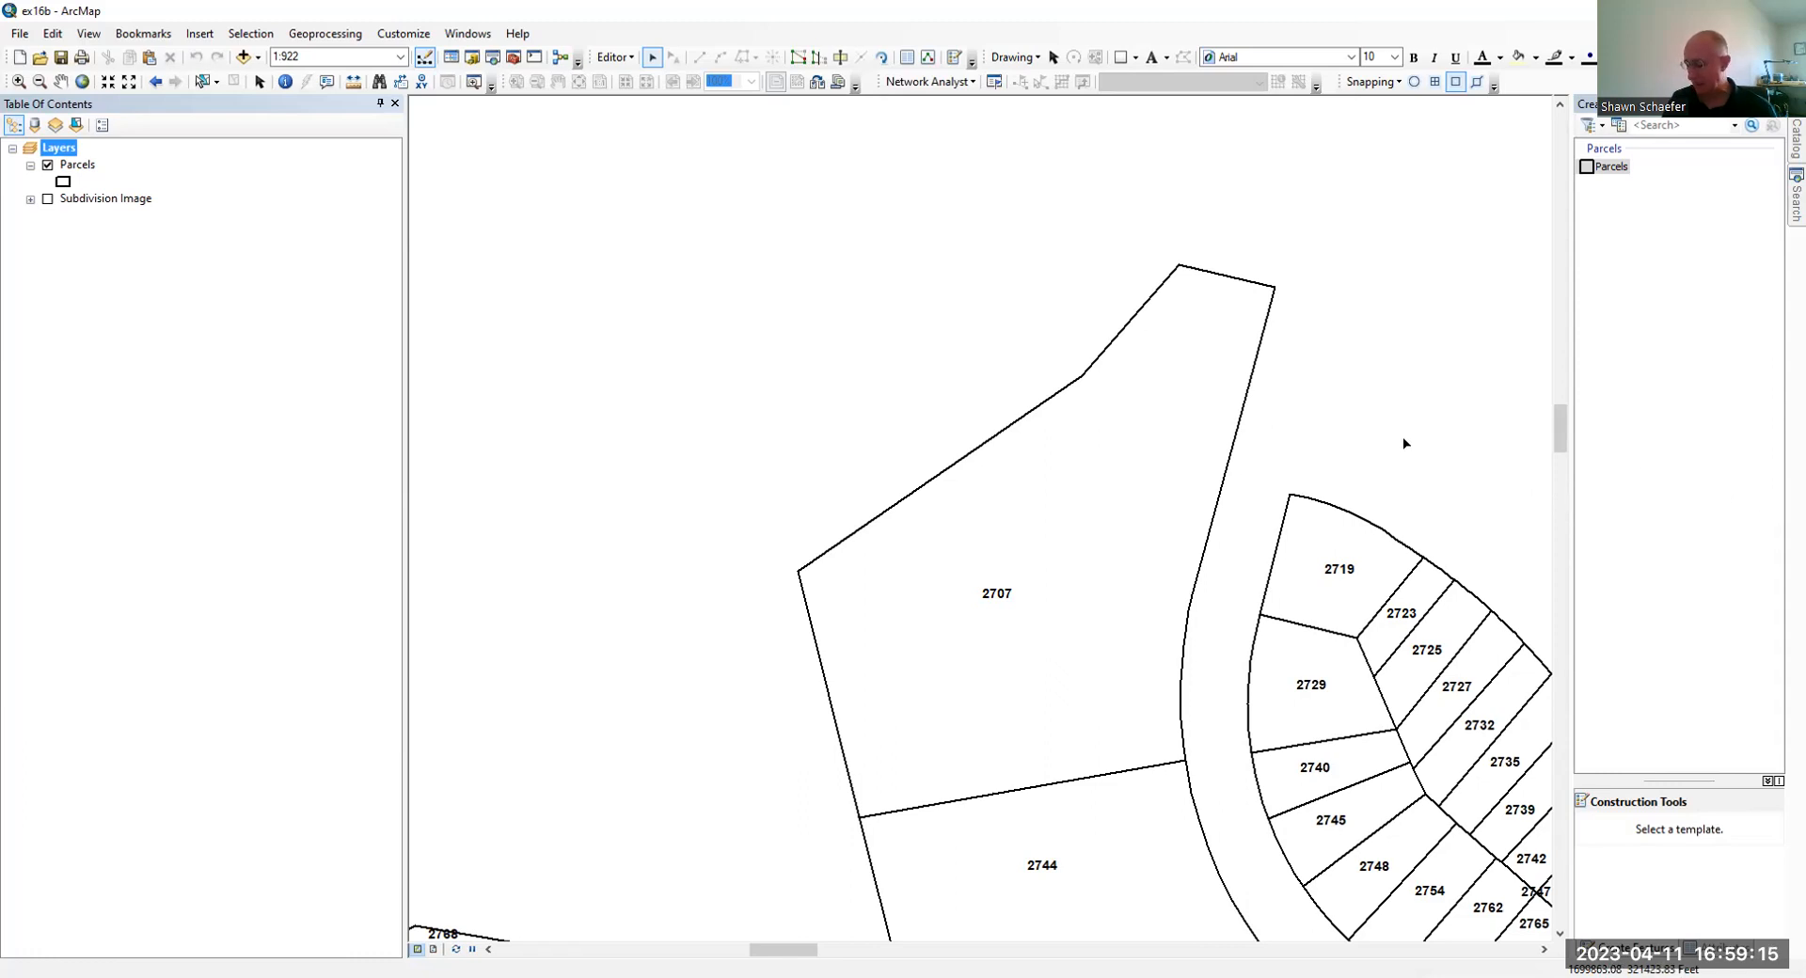
Split parcel 2707 with Cut Polygons along a line from its northwest boundary vertex to the vertex on its eastern edge.
double_click(1044, 407)
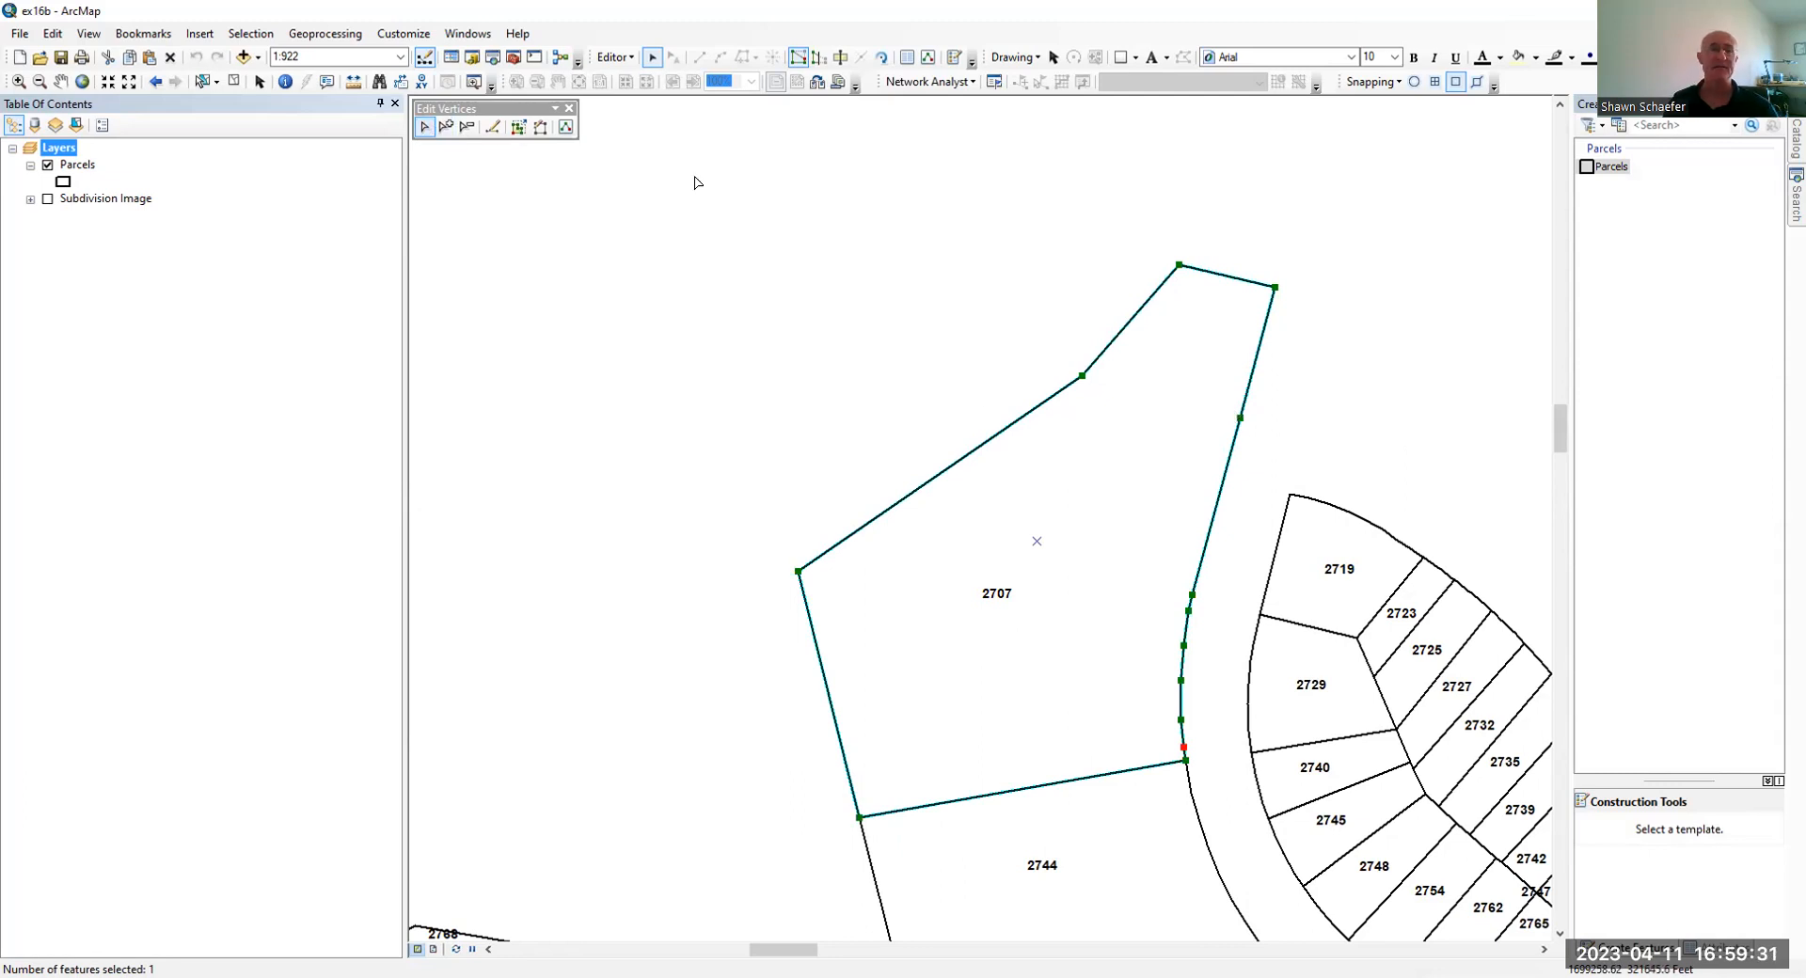
left_click(841, 61)
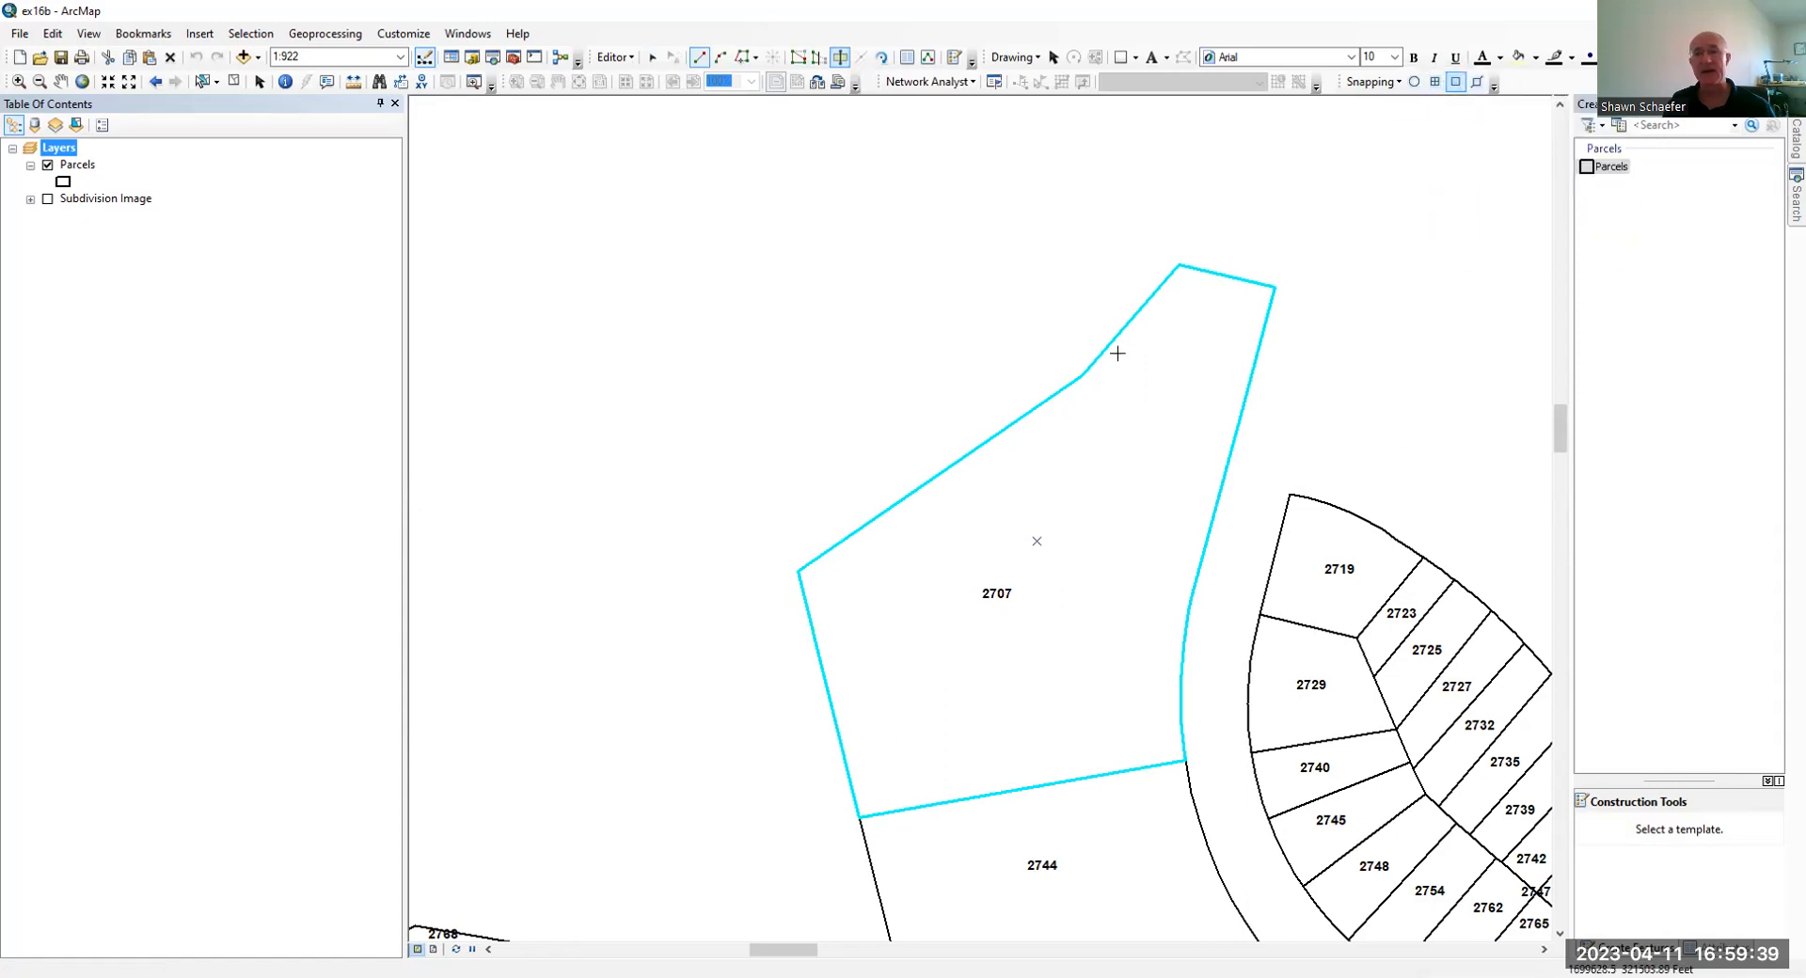
left_click(1083, 376)
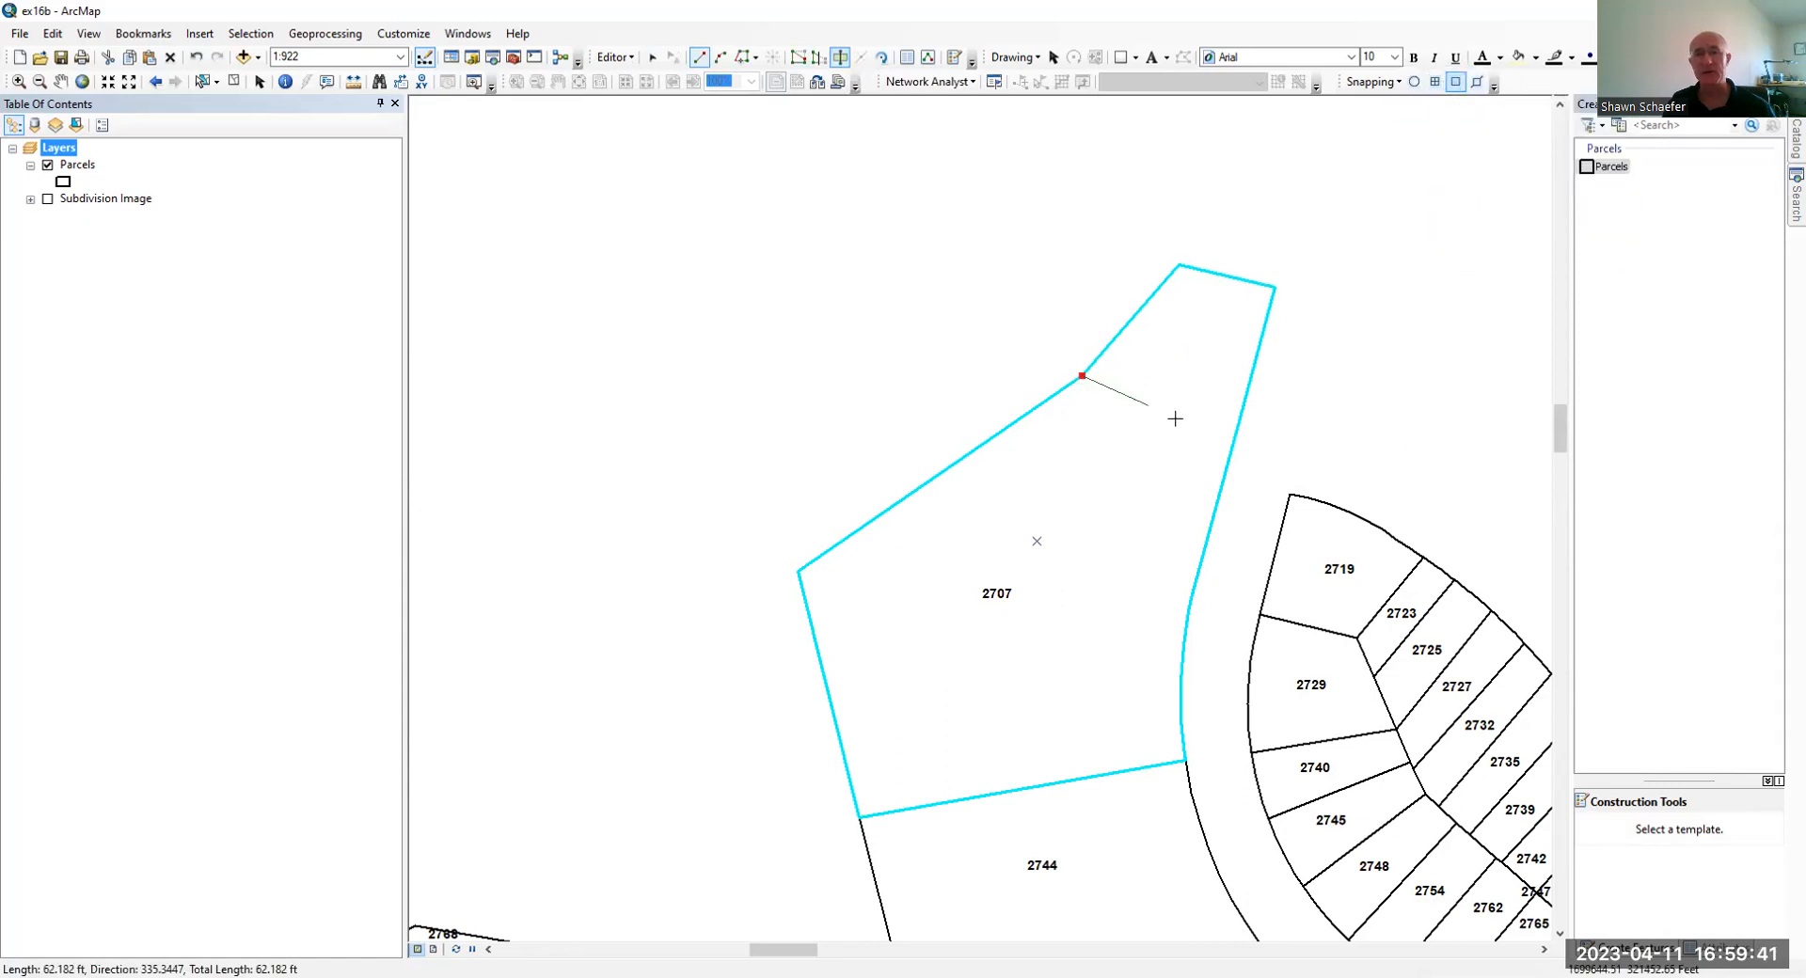
left_click(1240, 417)
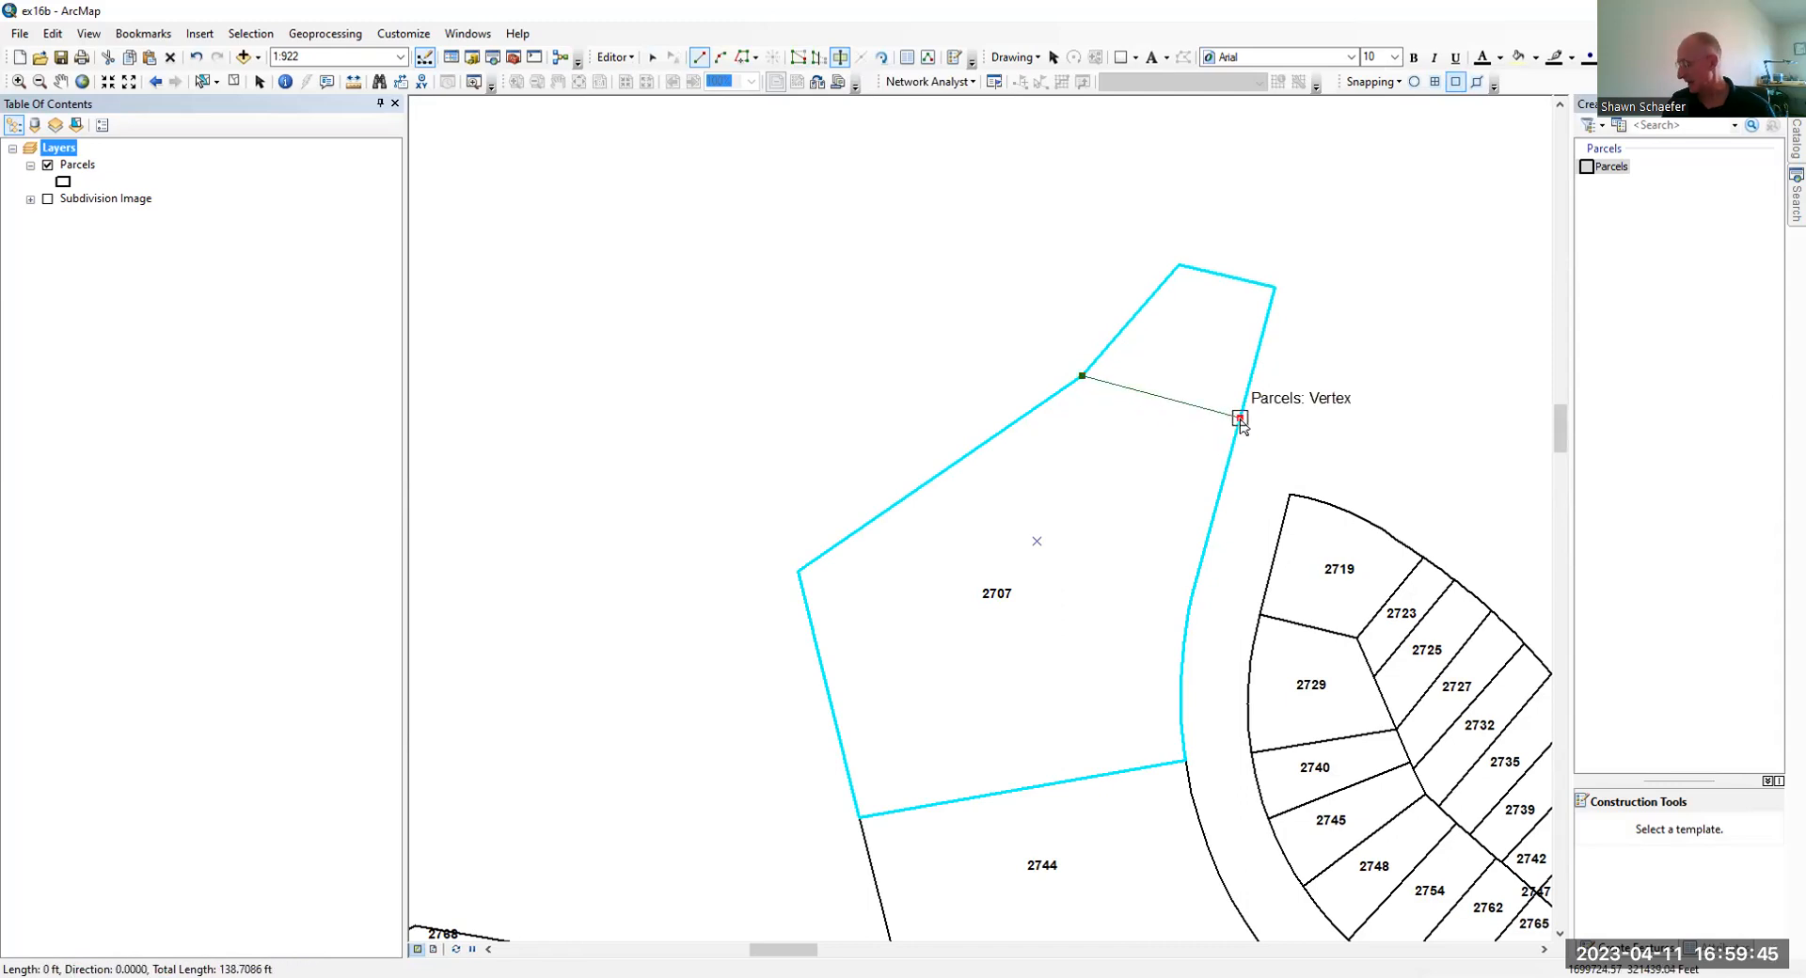
key("F2")
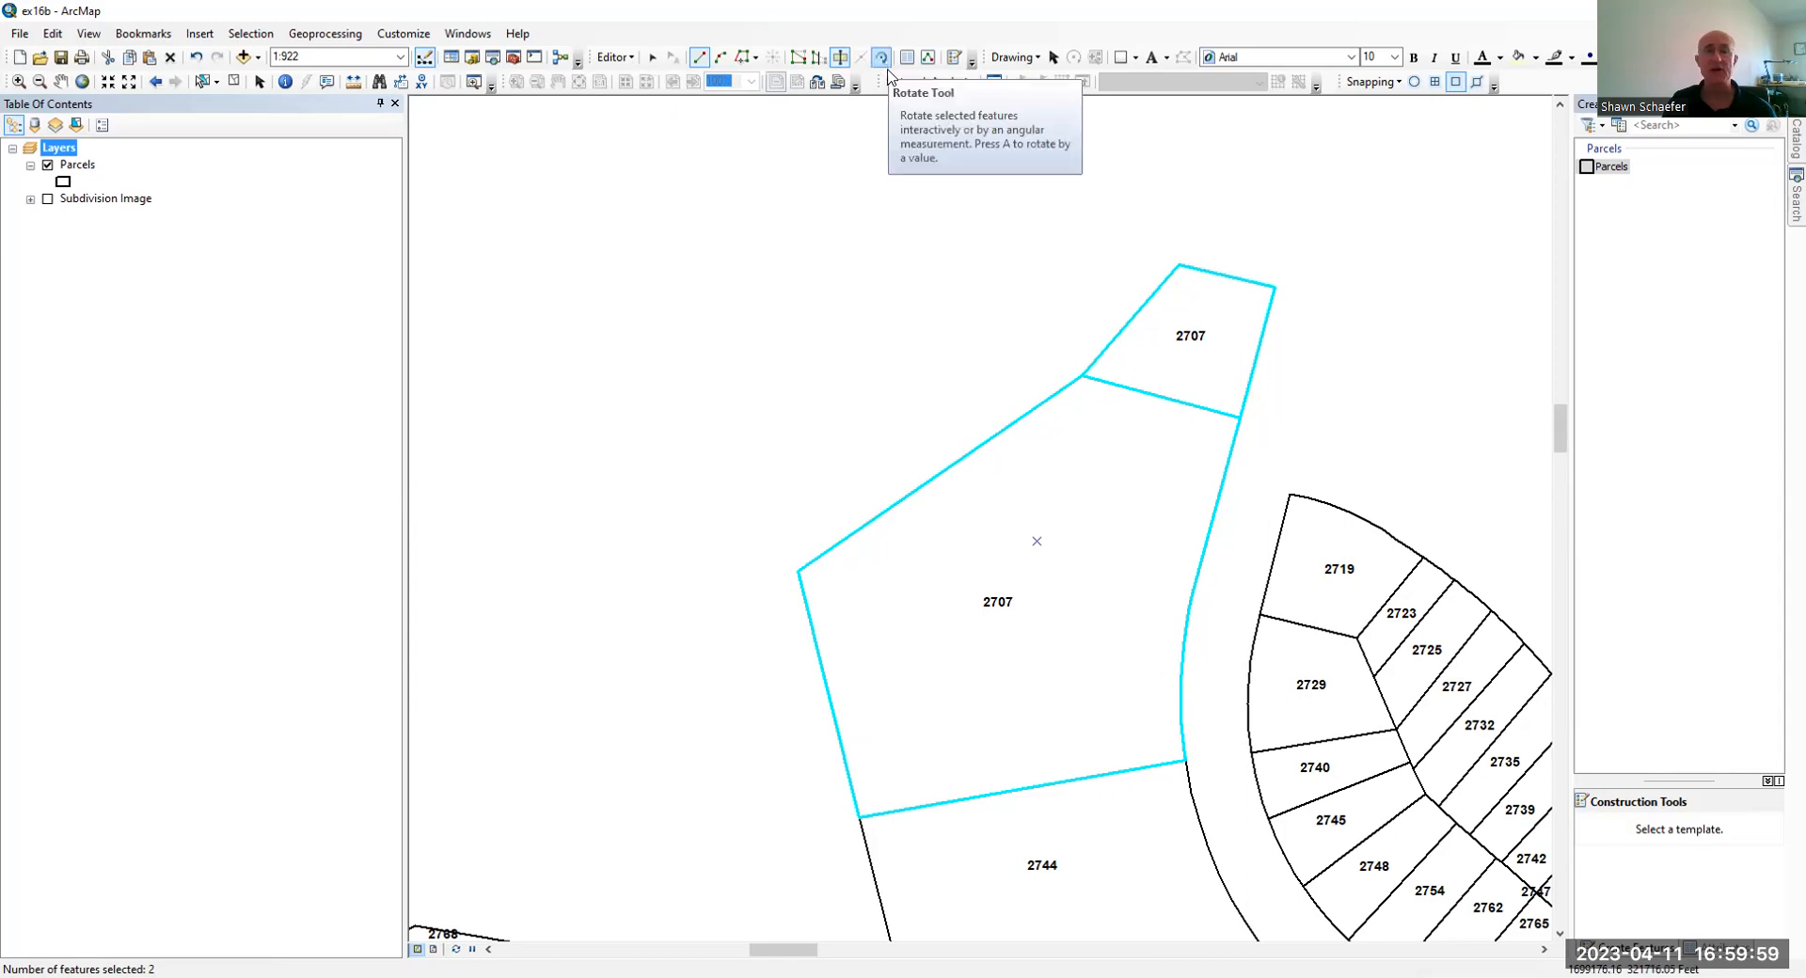
Select the northern piece of the split parcel 2707, set its PARCELS_ID to 4001, and clear the selection.
left_click(653, 57)
left_click(800, 216)
left_click(1153, 327)
left_click(907, 57)
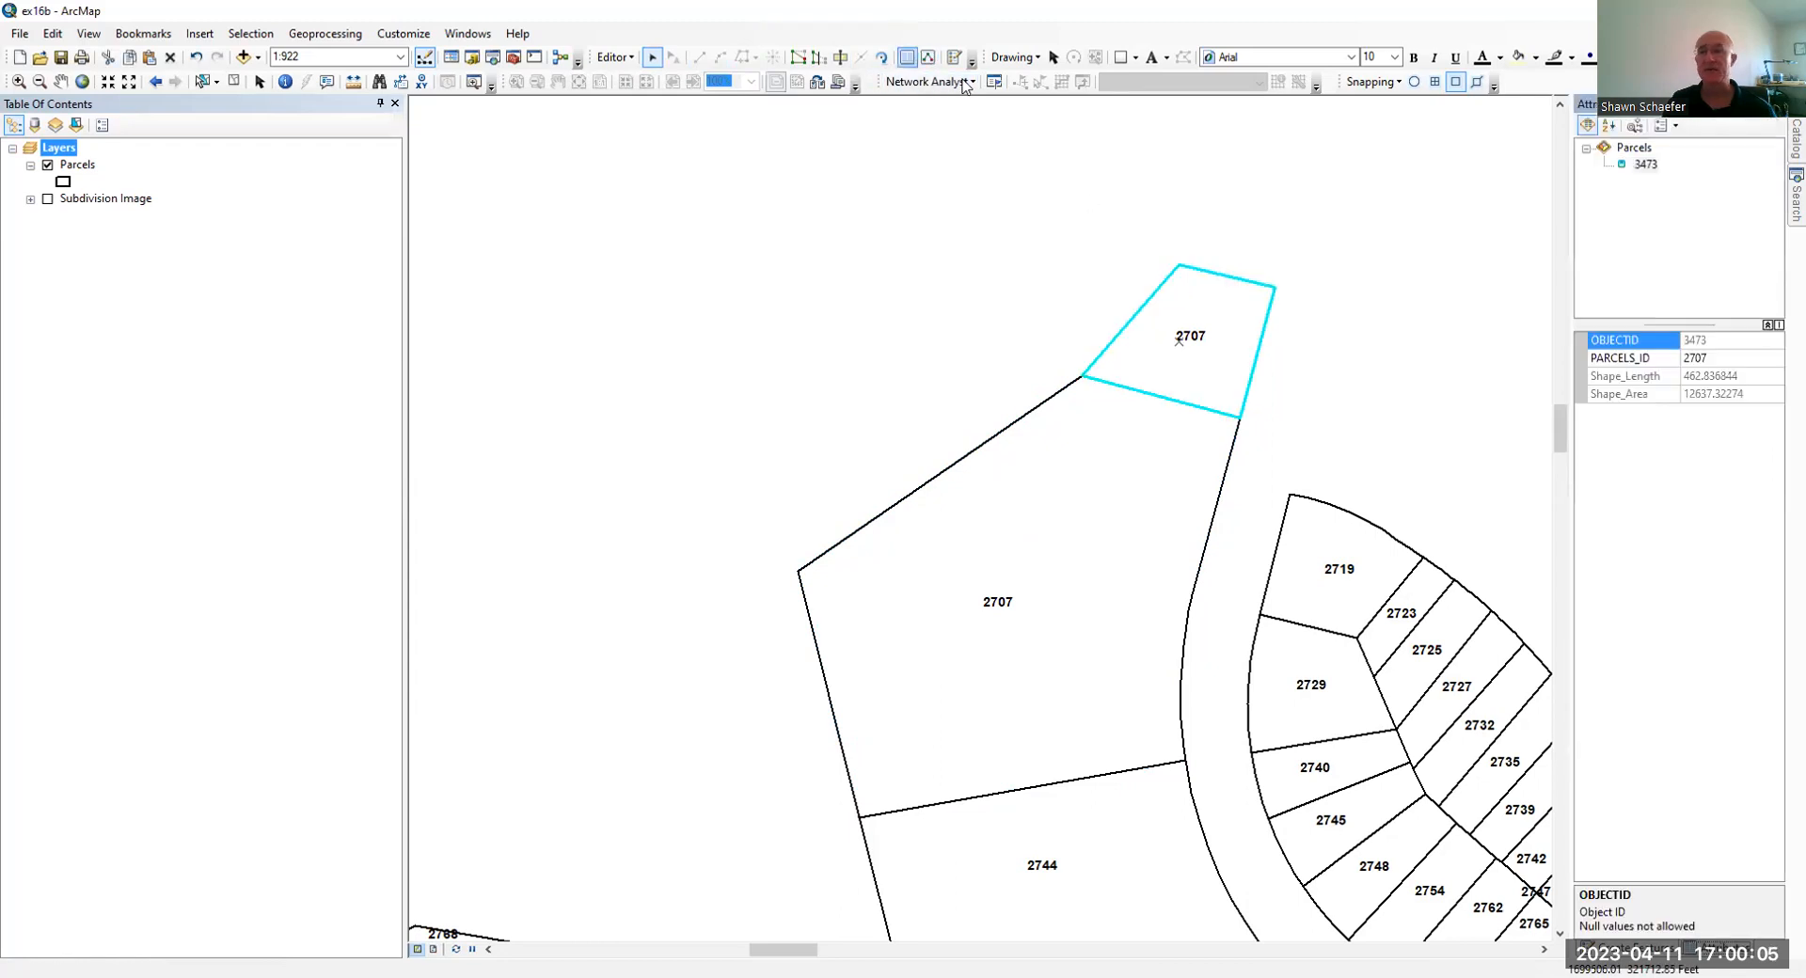
left_click(1710, 359)
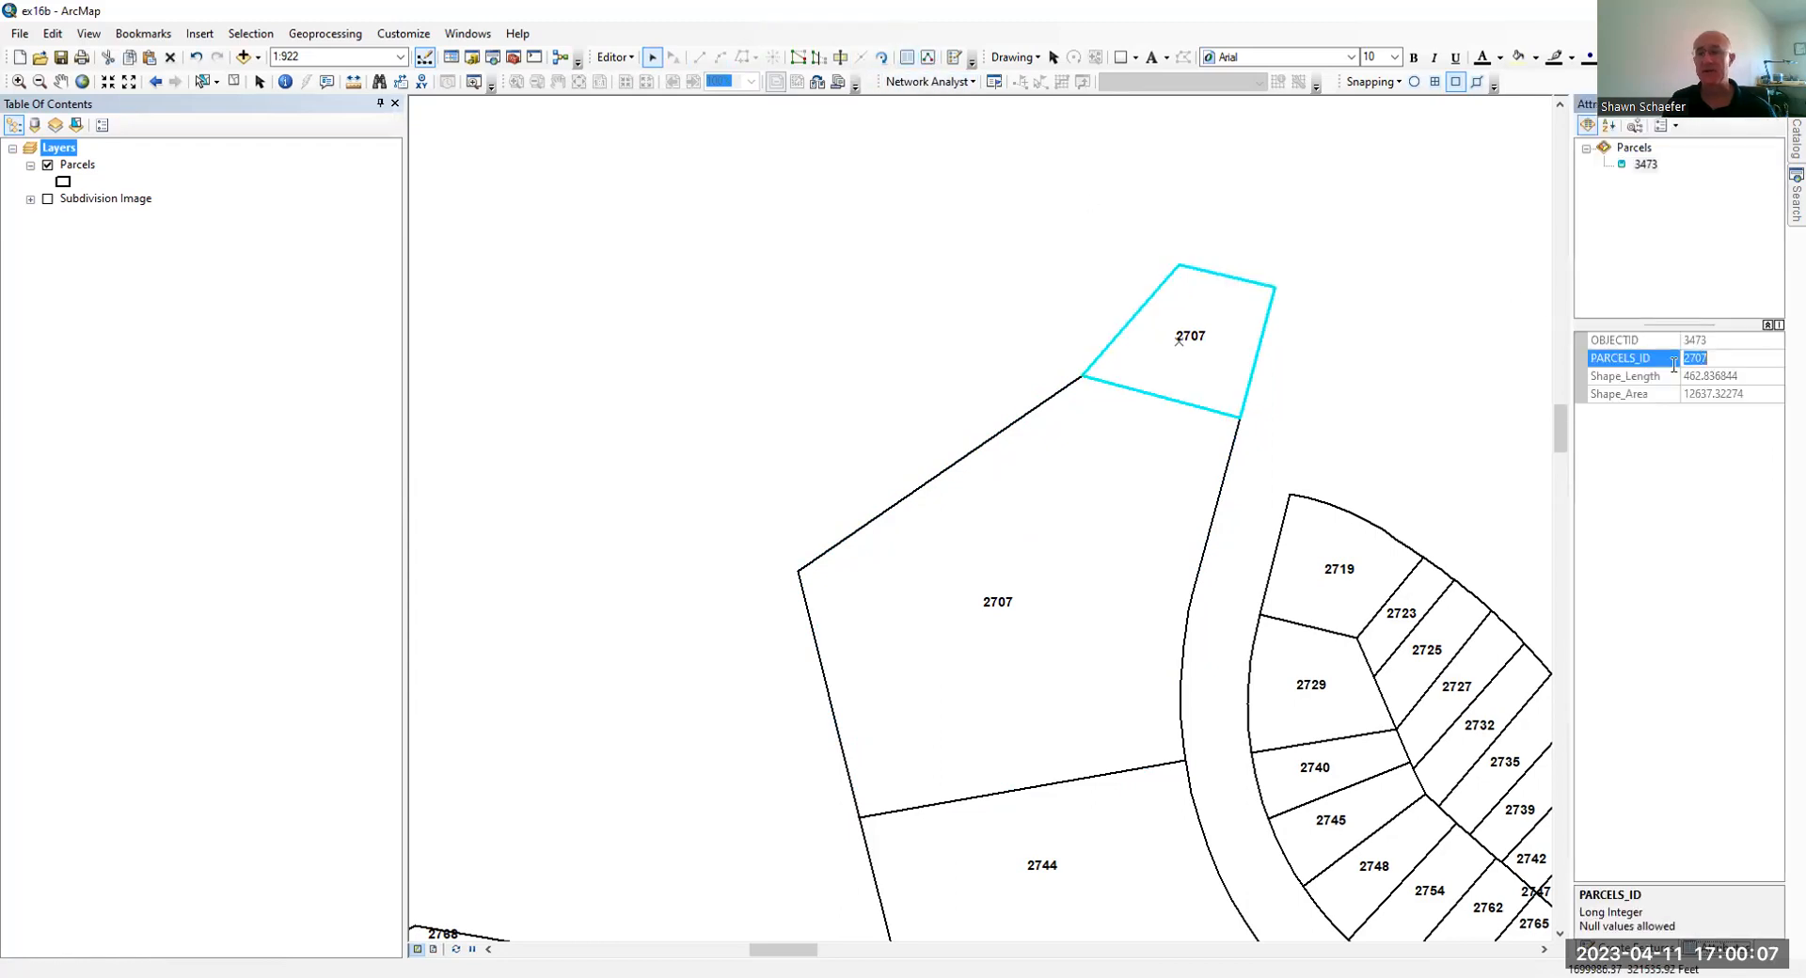
type("4001")
key("Return")
left_click(1277, 393)
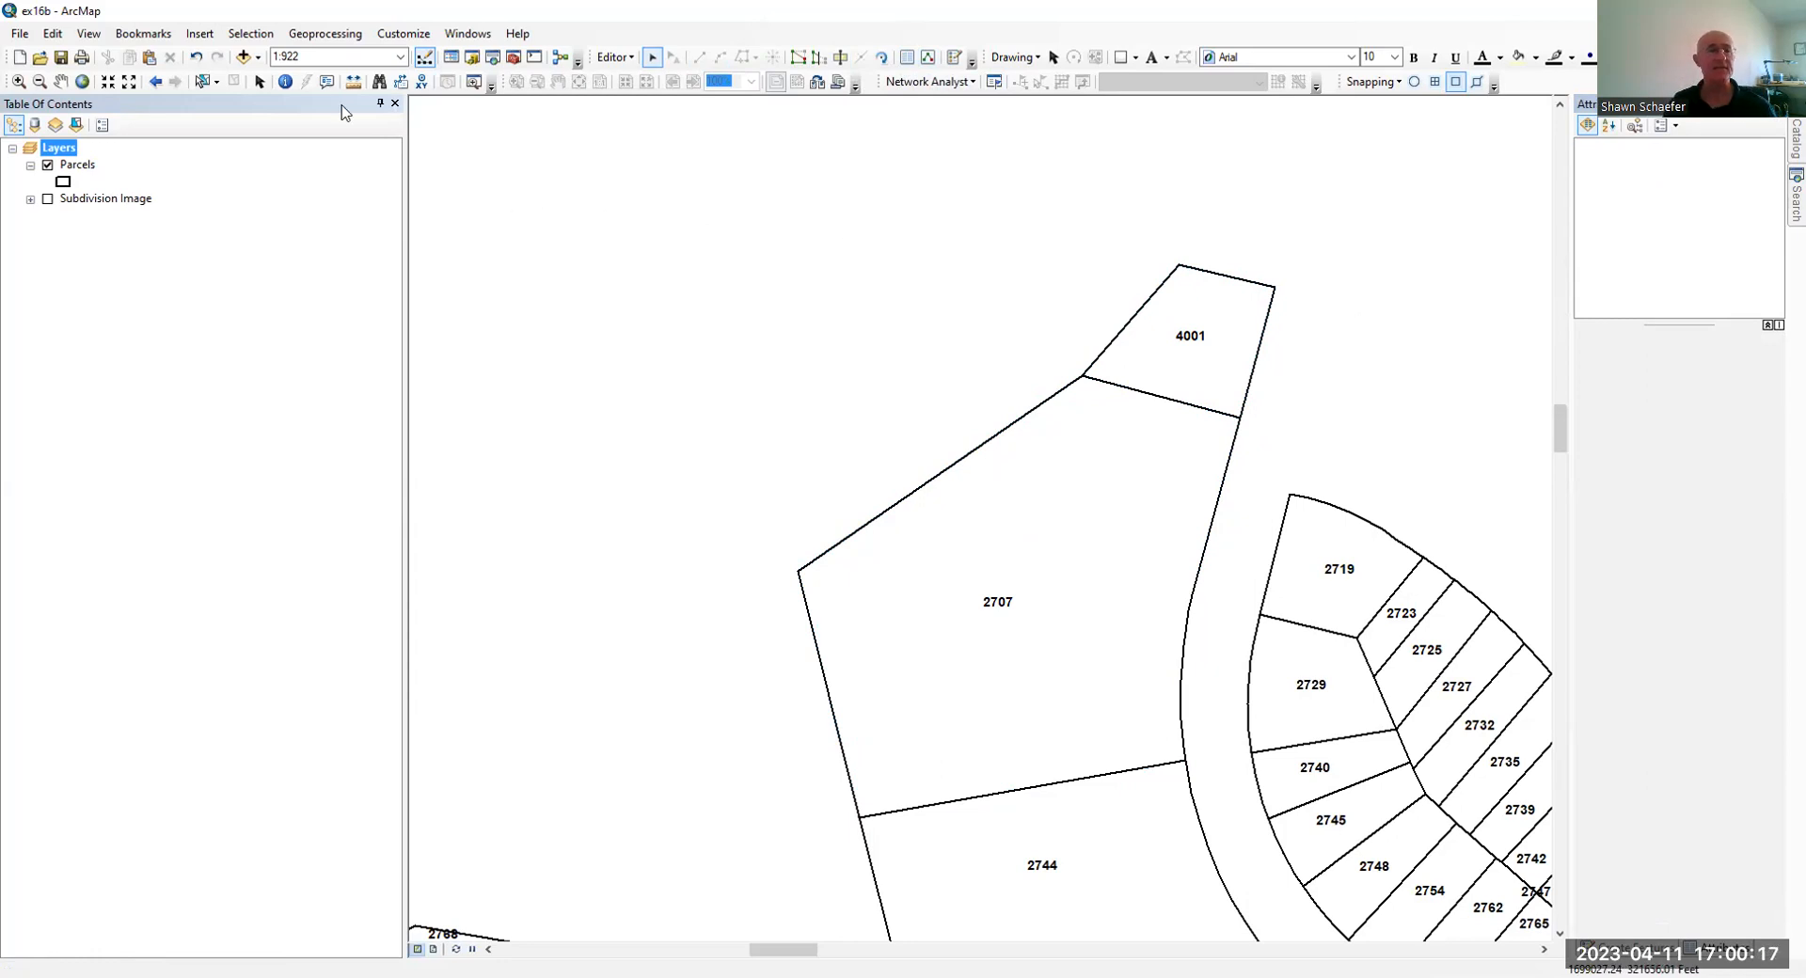
Go to the bookmarked cul-de-sac around parcels 2855 and 2861, viewing it over the Subdivision Image before hiding that layer.
left_click(48, 200)
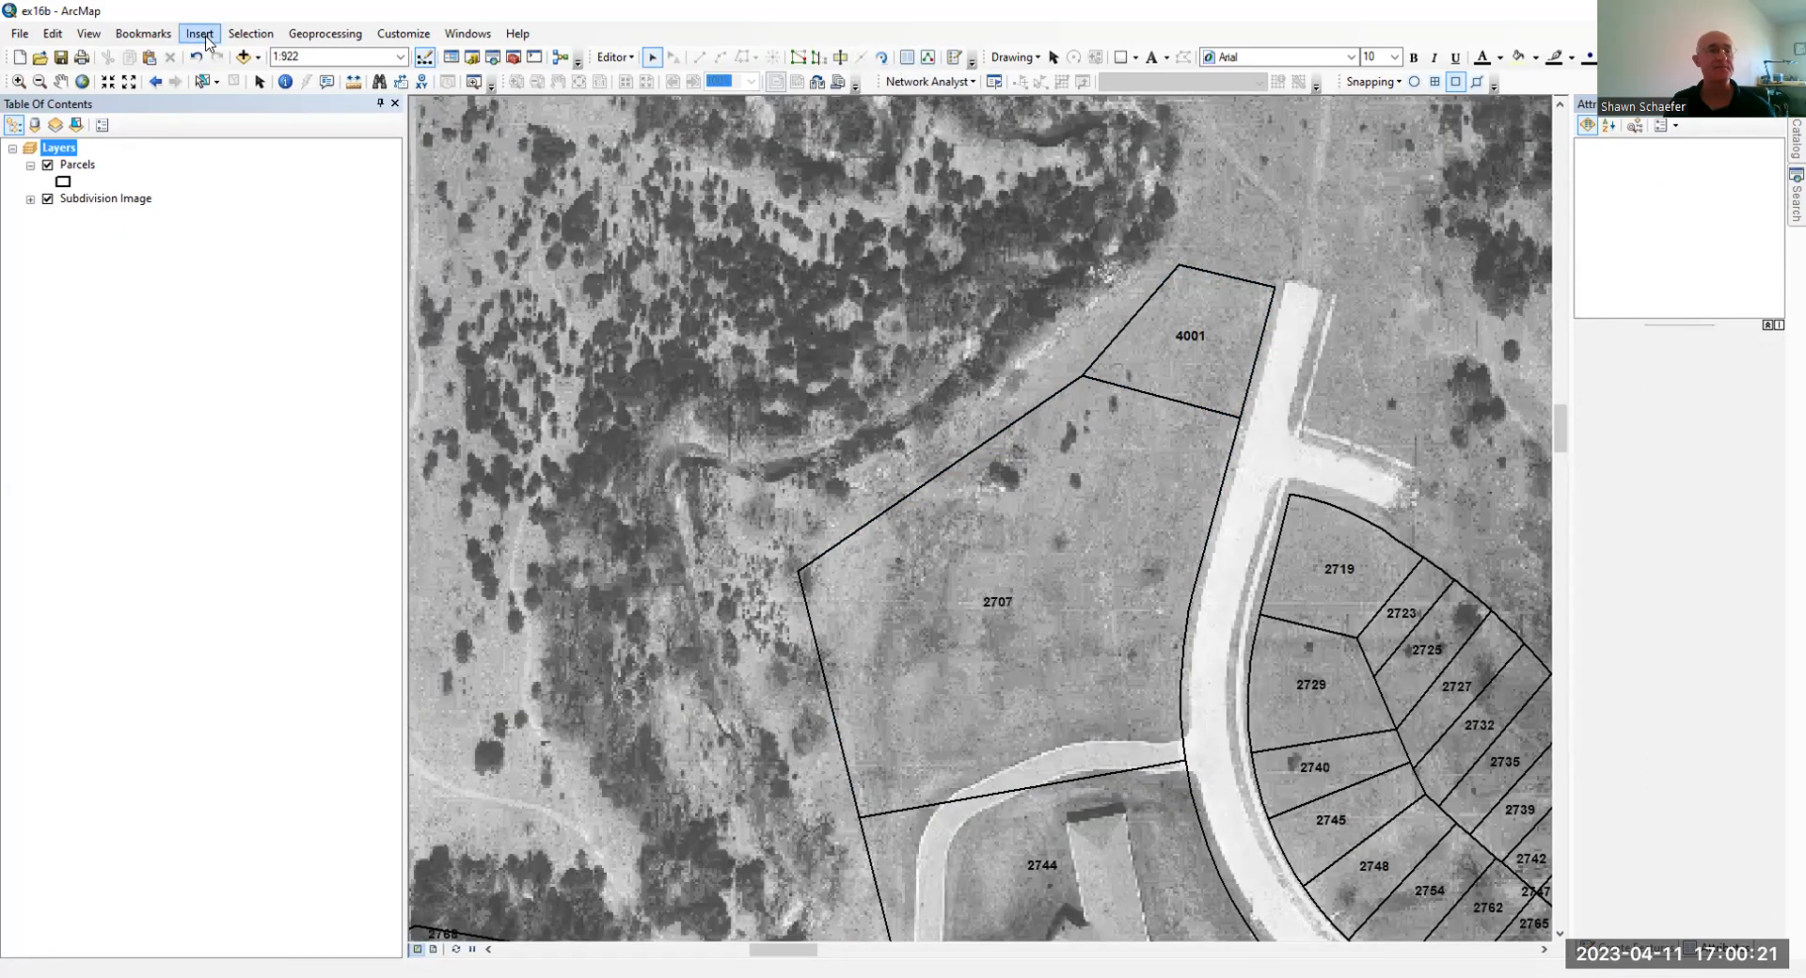
left_click(243, 39)
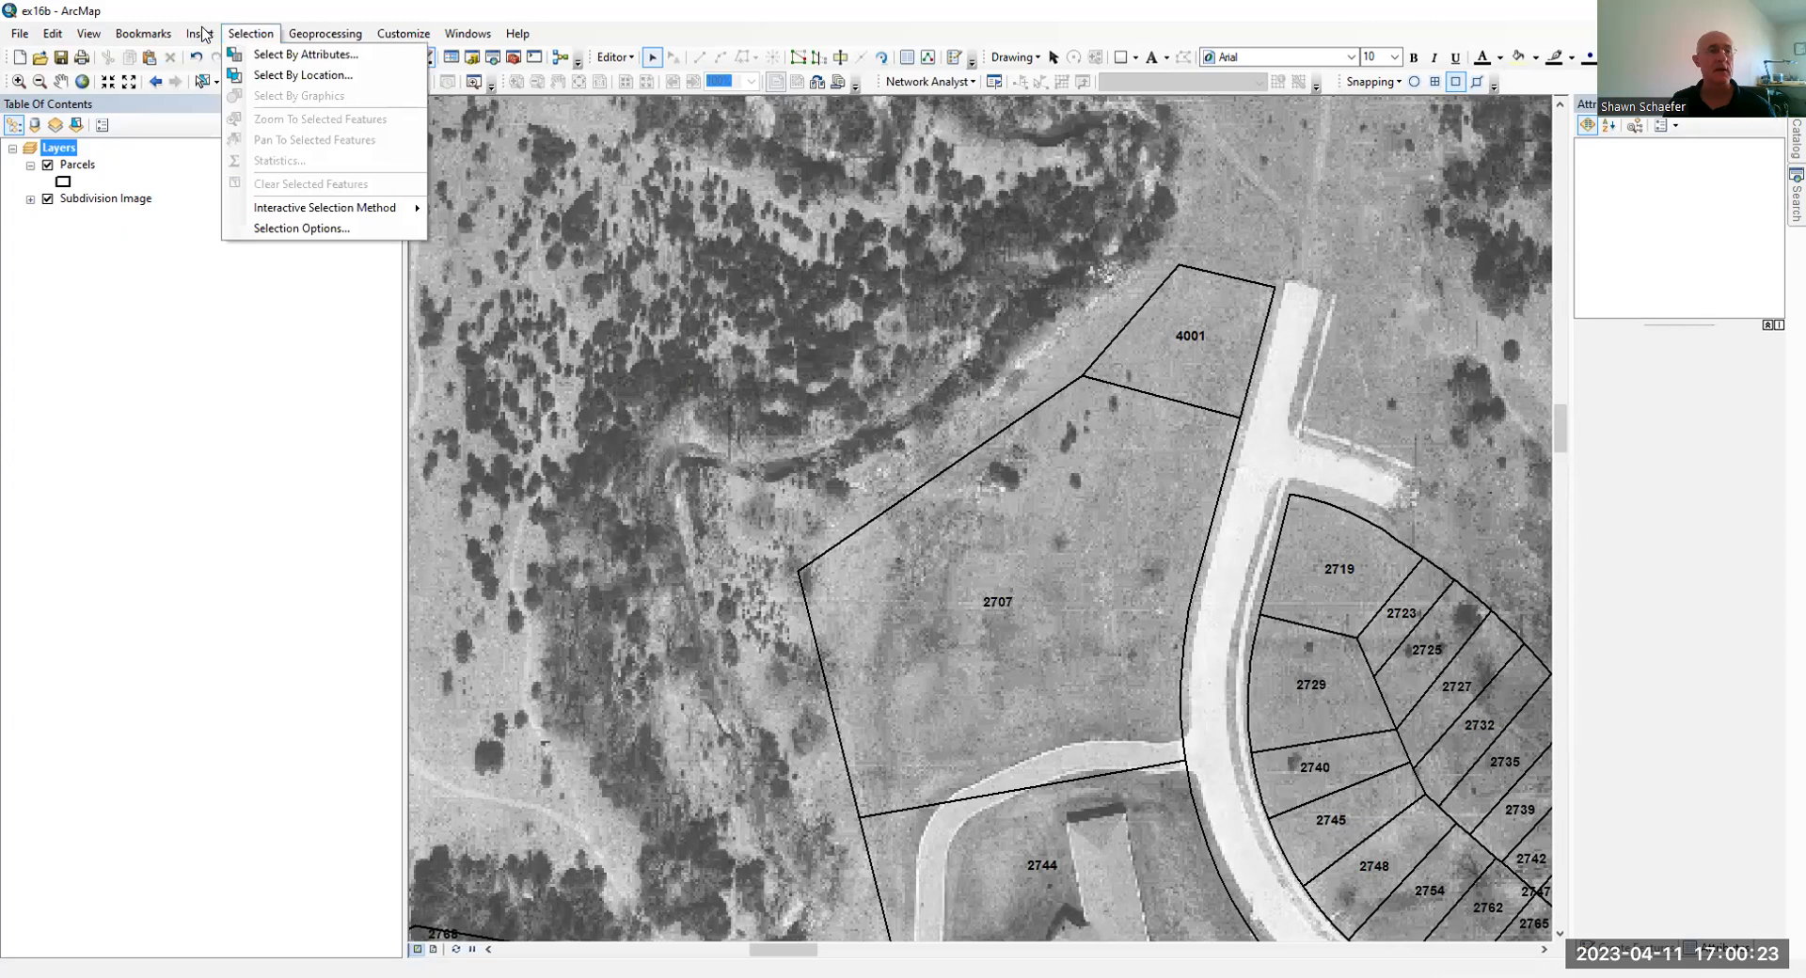
key("Escape")
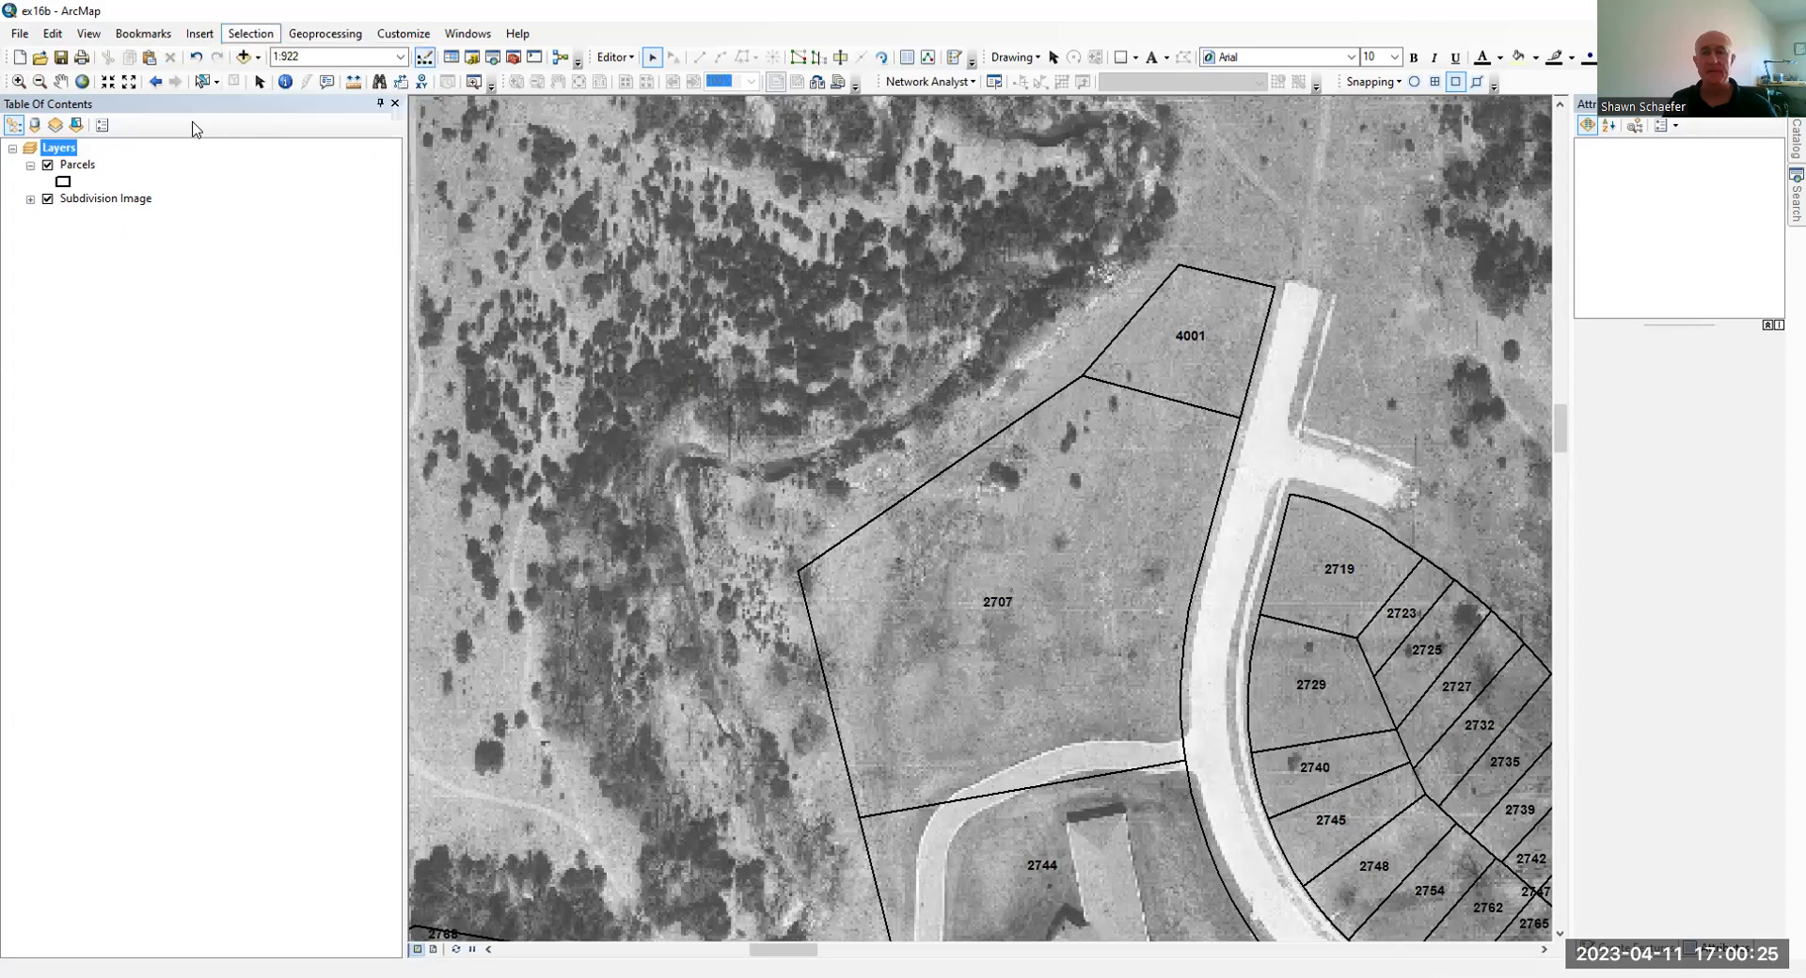
left_click(192, 129)
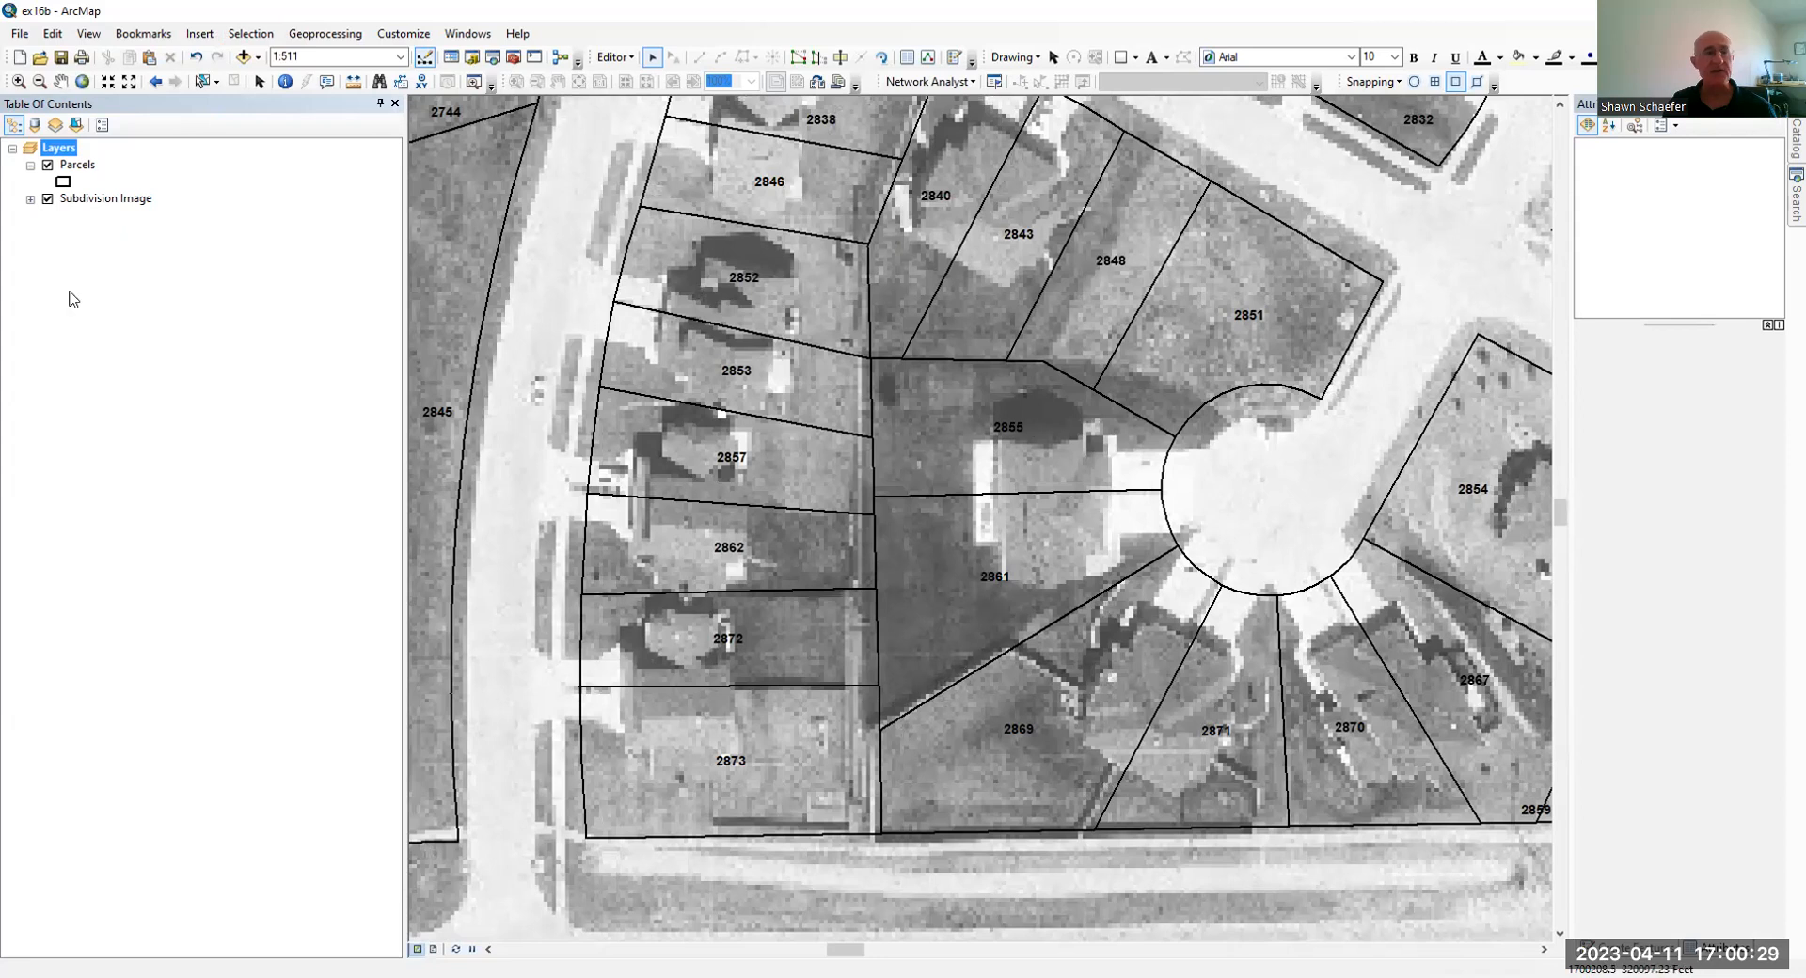
left_click(48, 200)
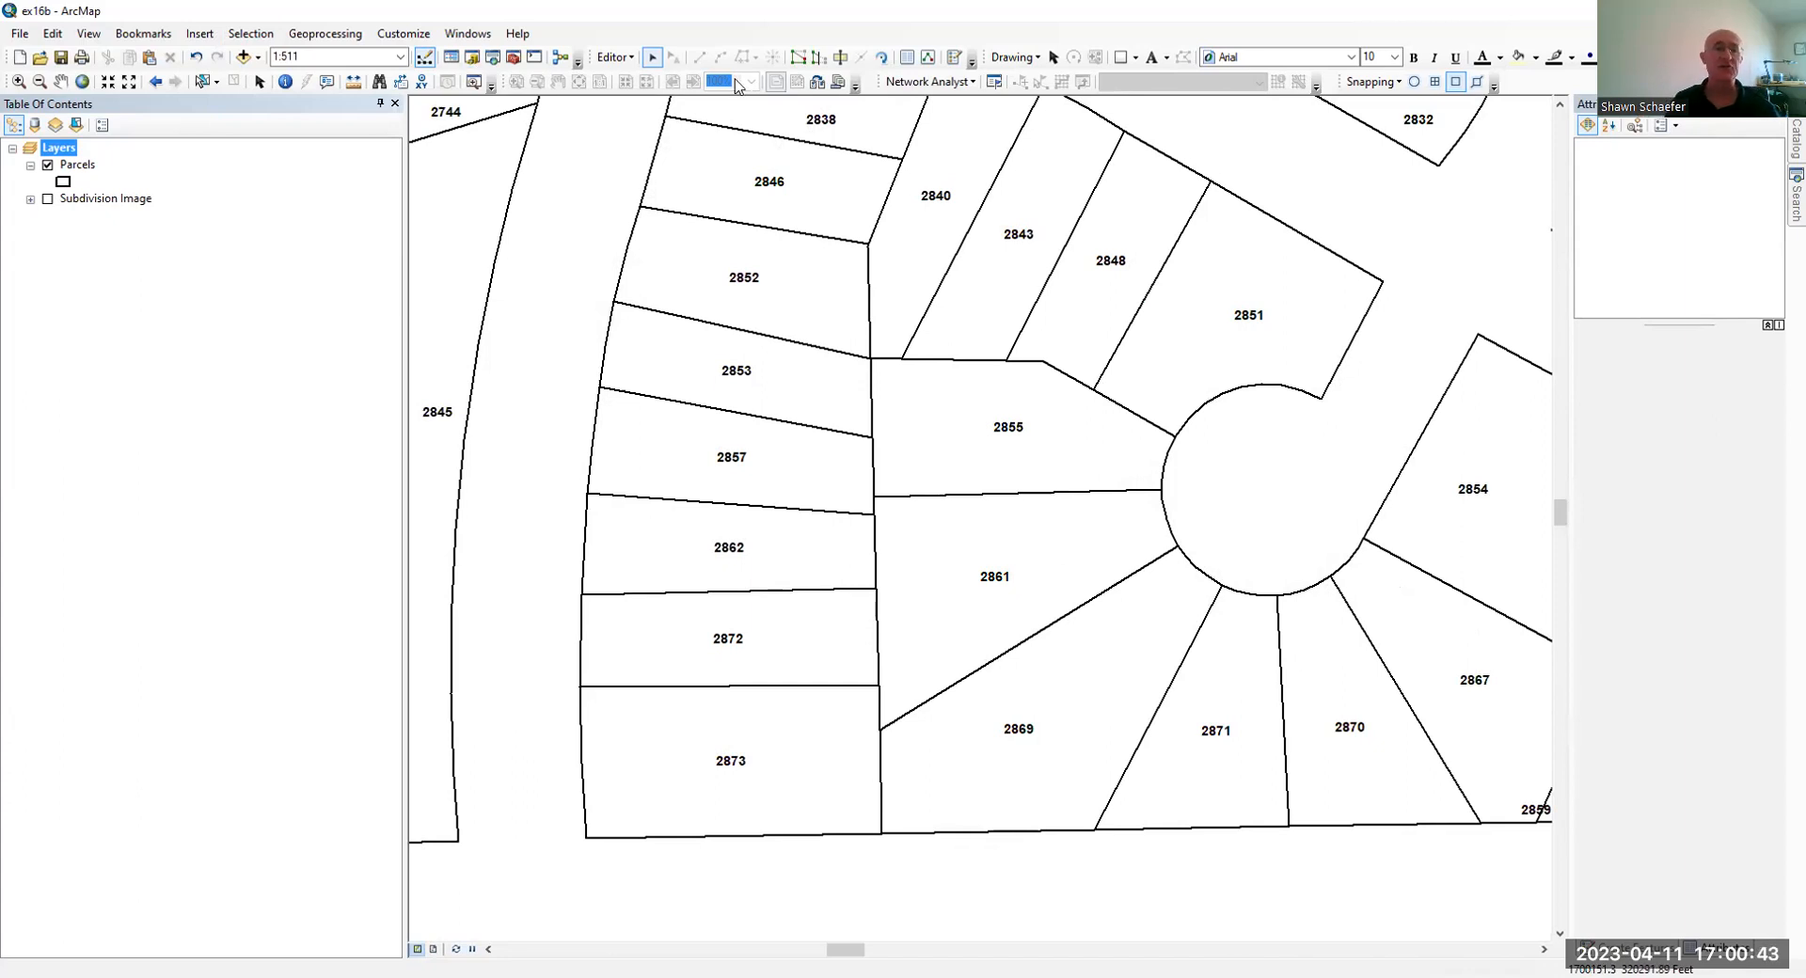
Merge parcels 2855 and 2861 into feature 1417 (Parcels) and clear the selection.
left_click(616, 58)
left_click(616, 58)
left_click(944, 430)
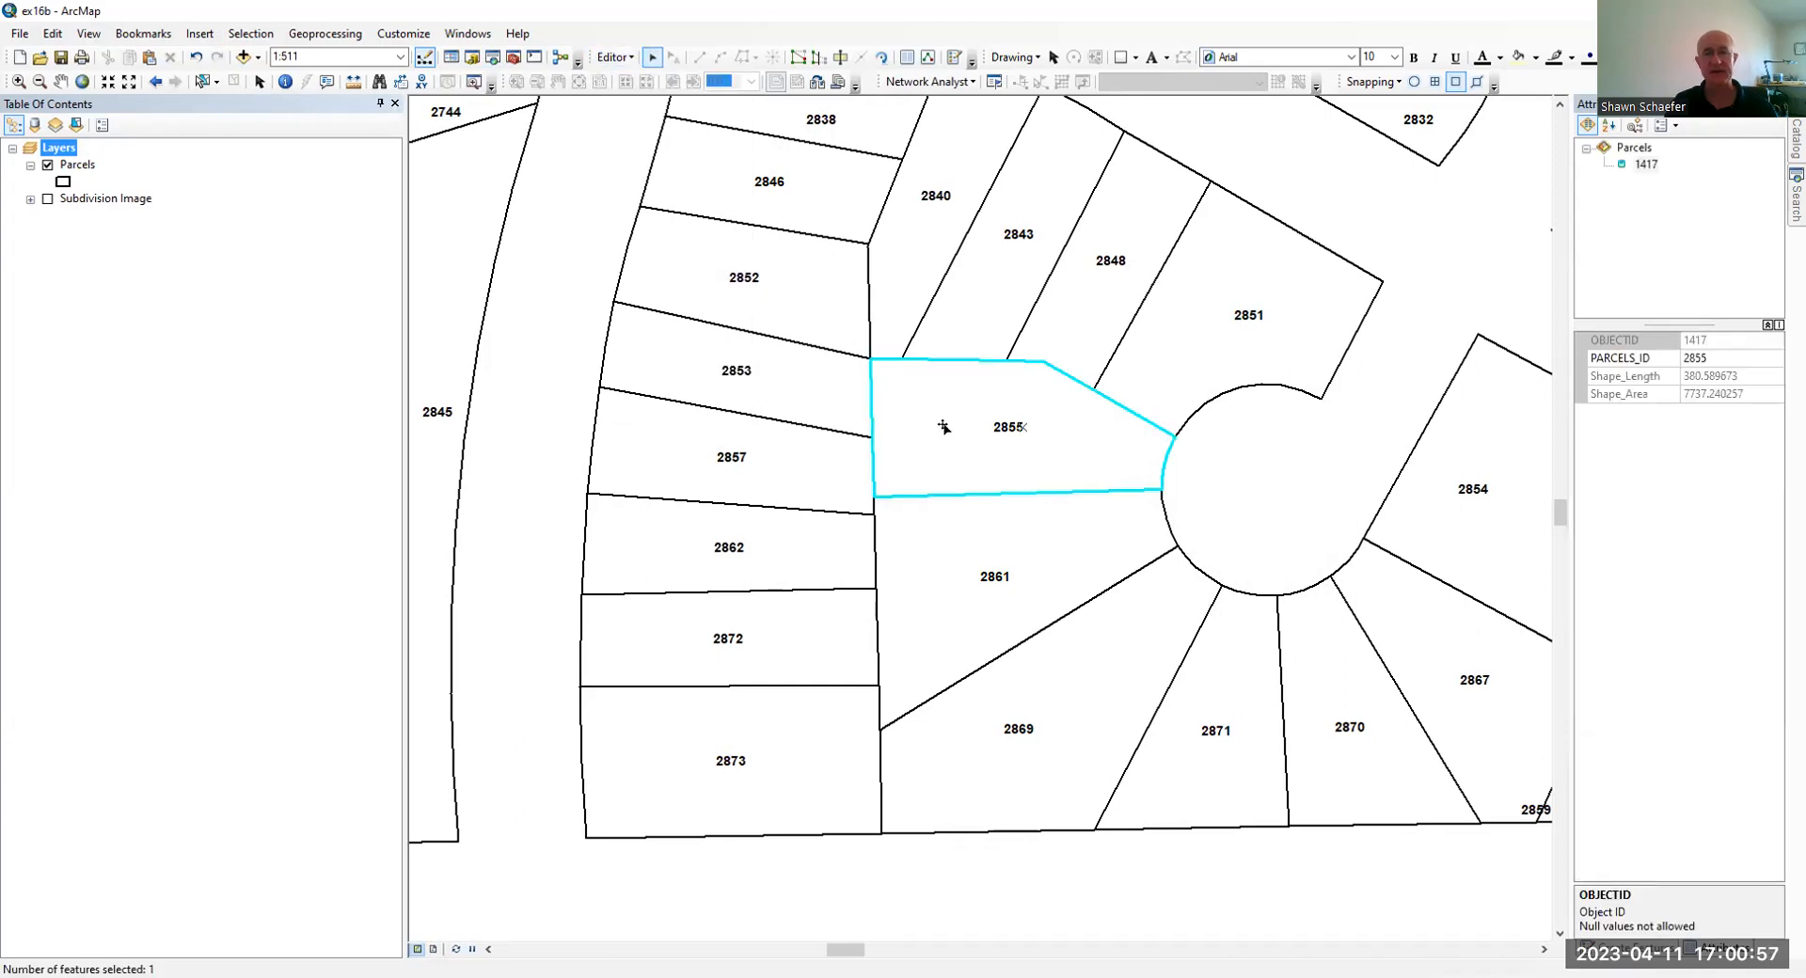
left_click(983, 592, "shift")
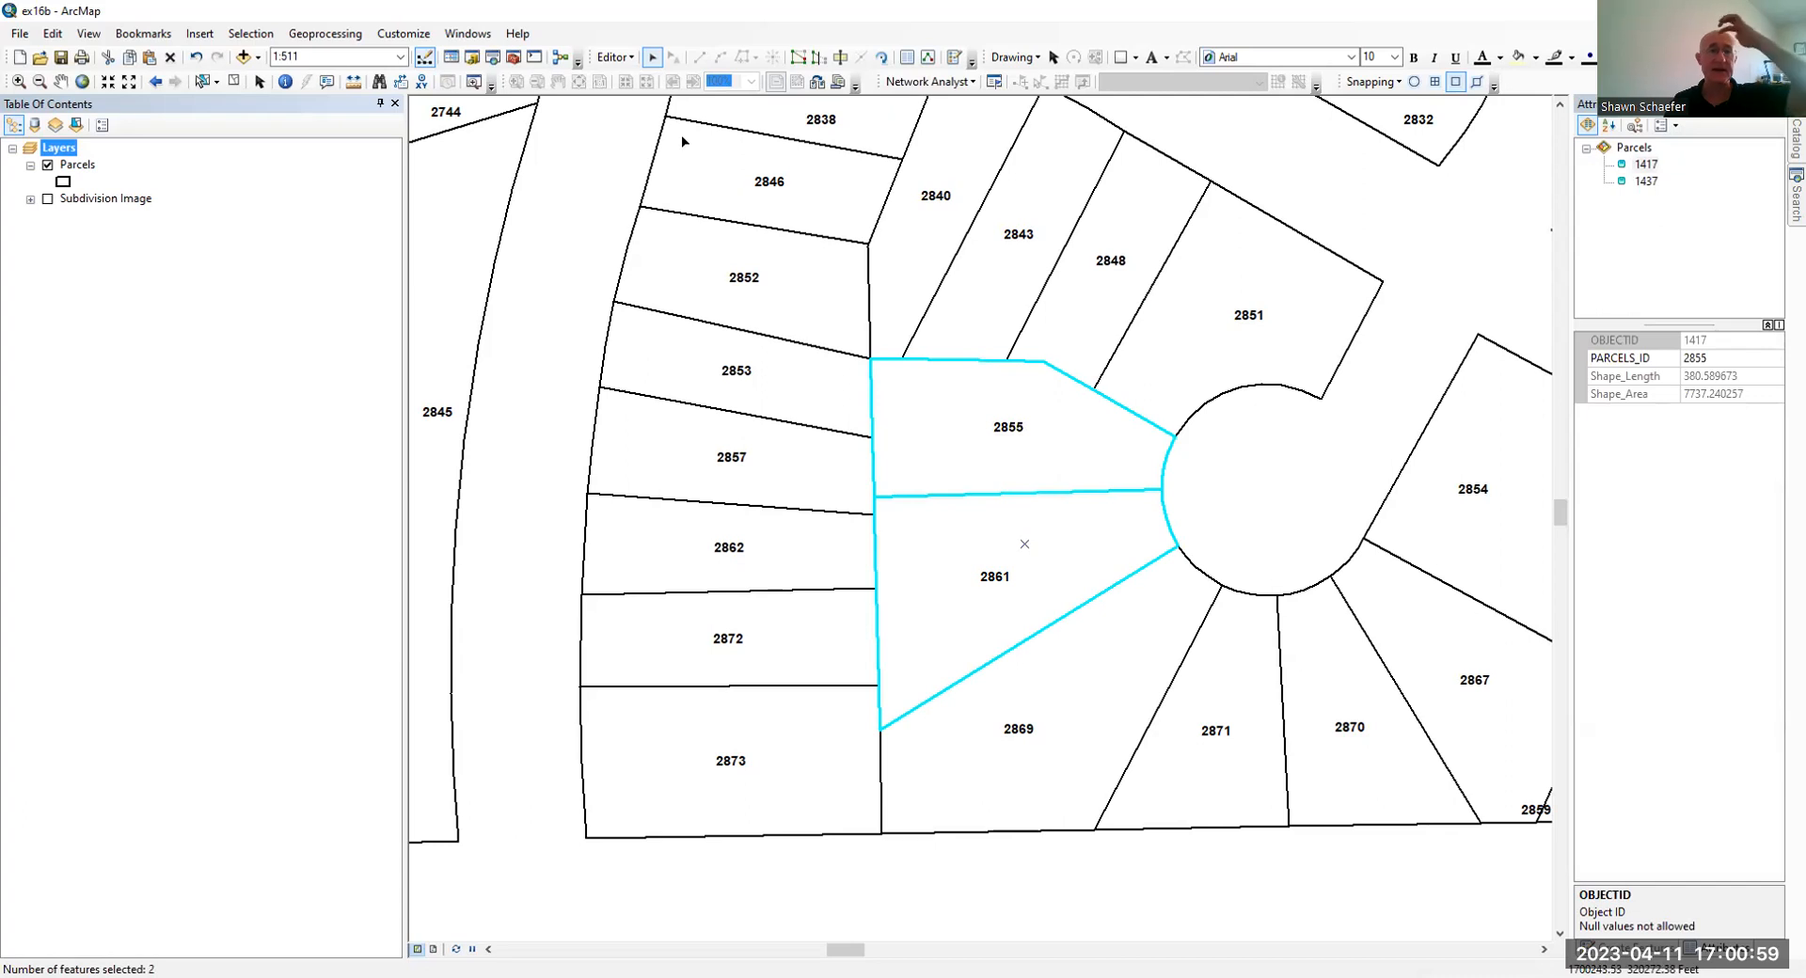
left_click(616, 58)
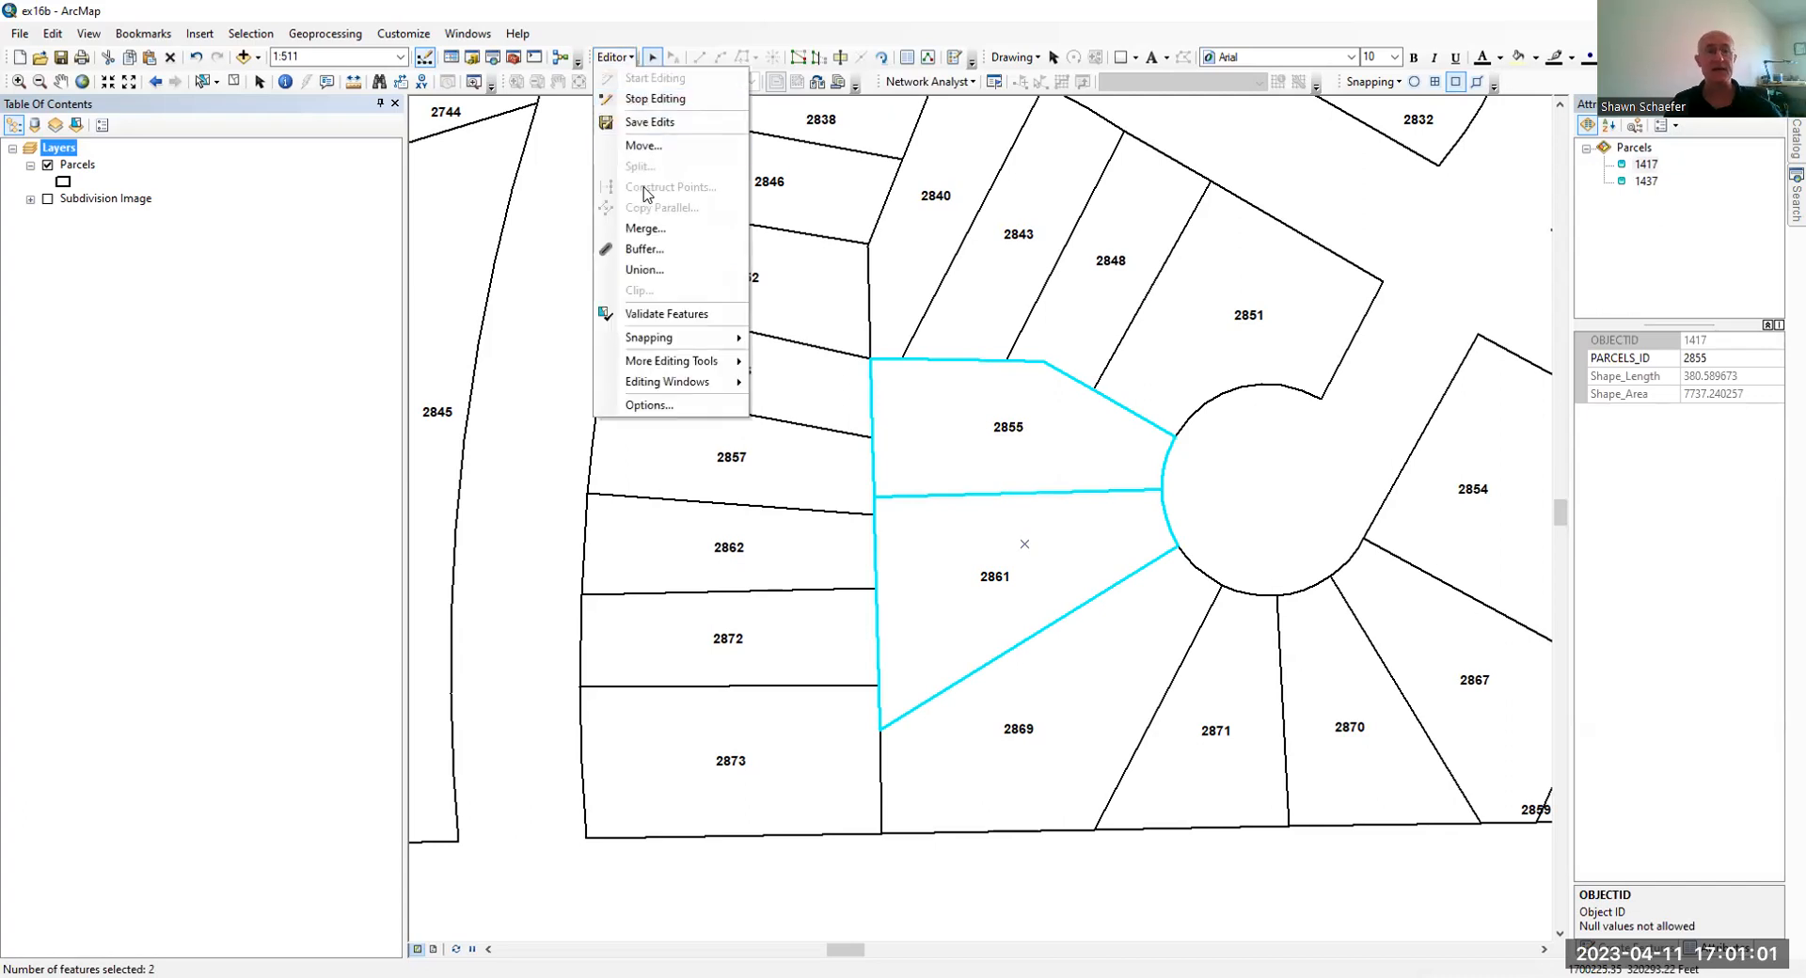
left_click(644, 229)
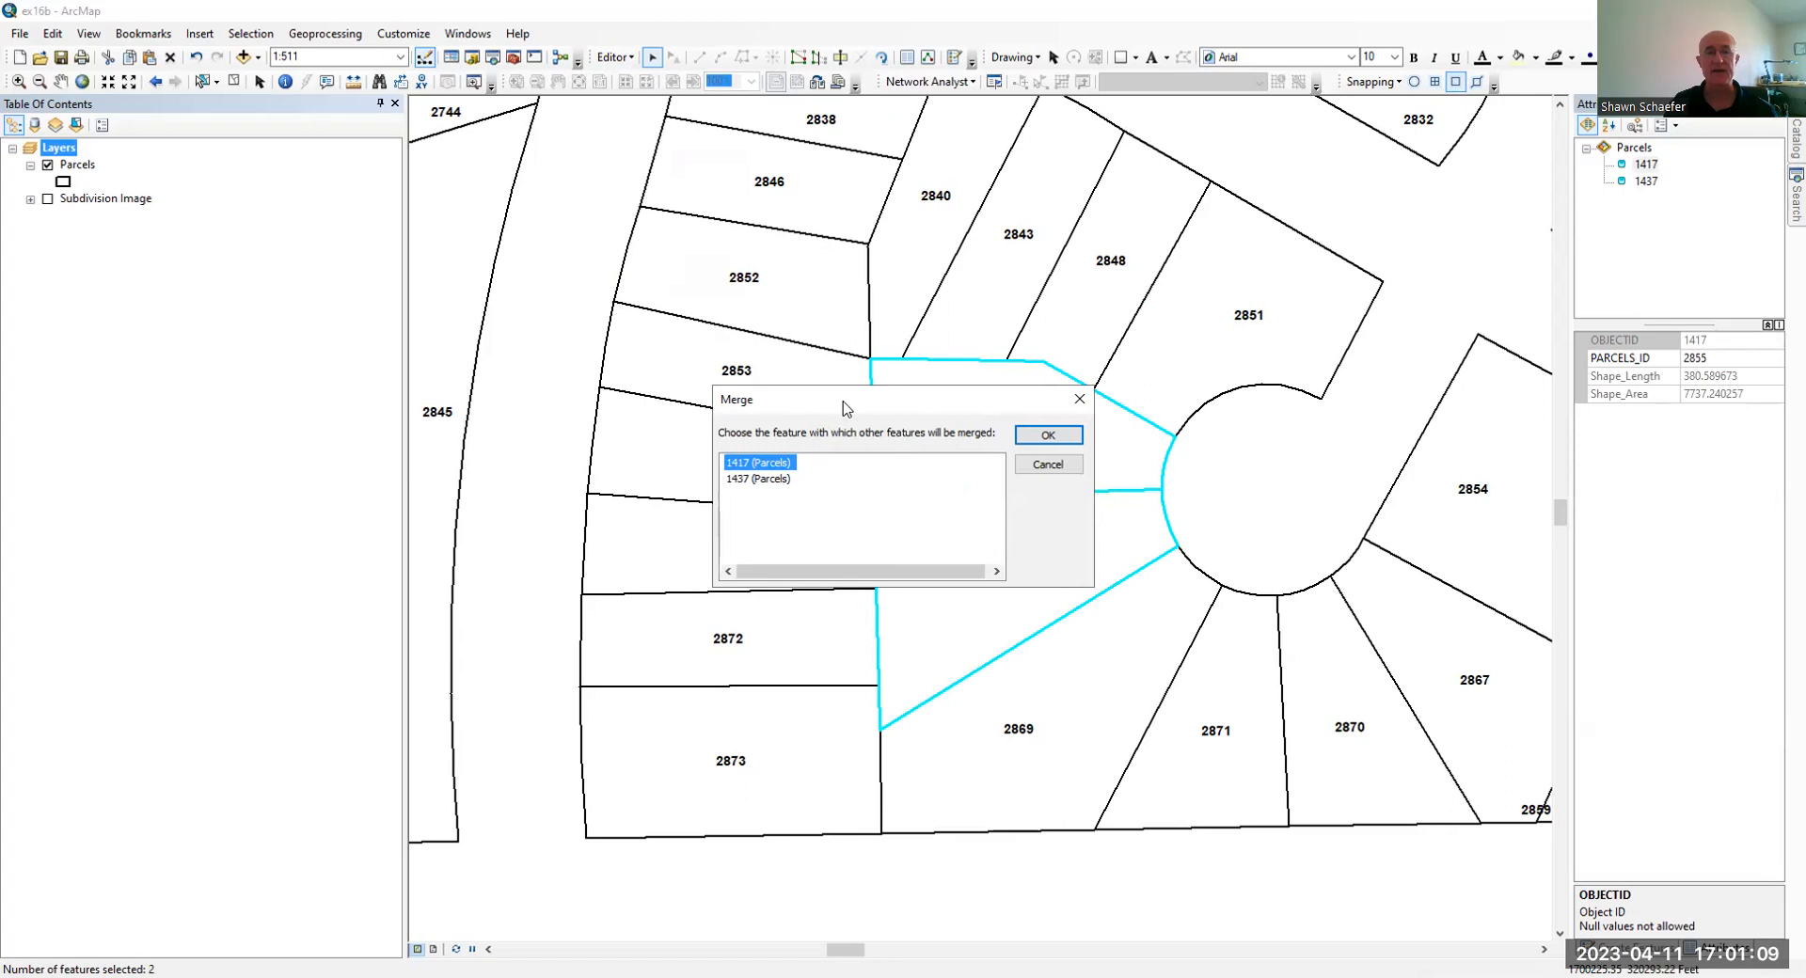
left_click_drag(830, 412, 579, 318)
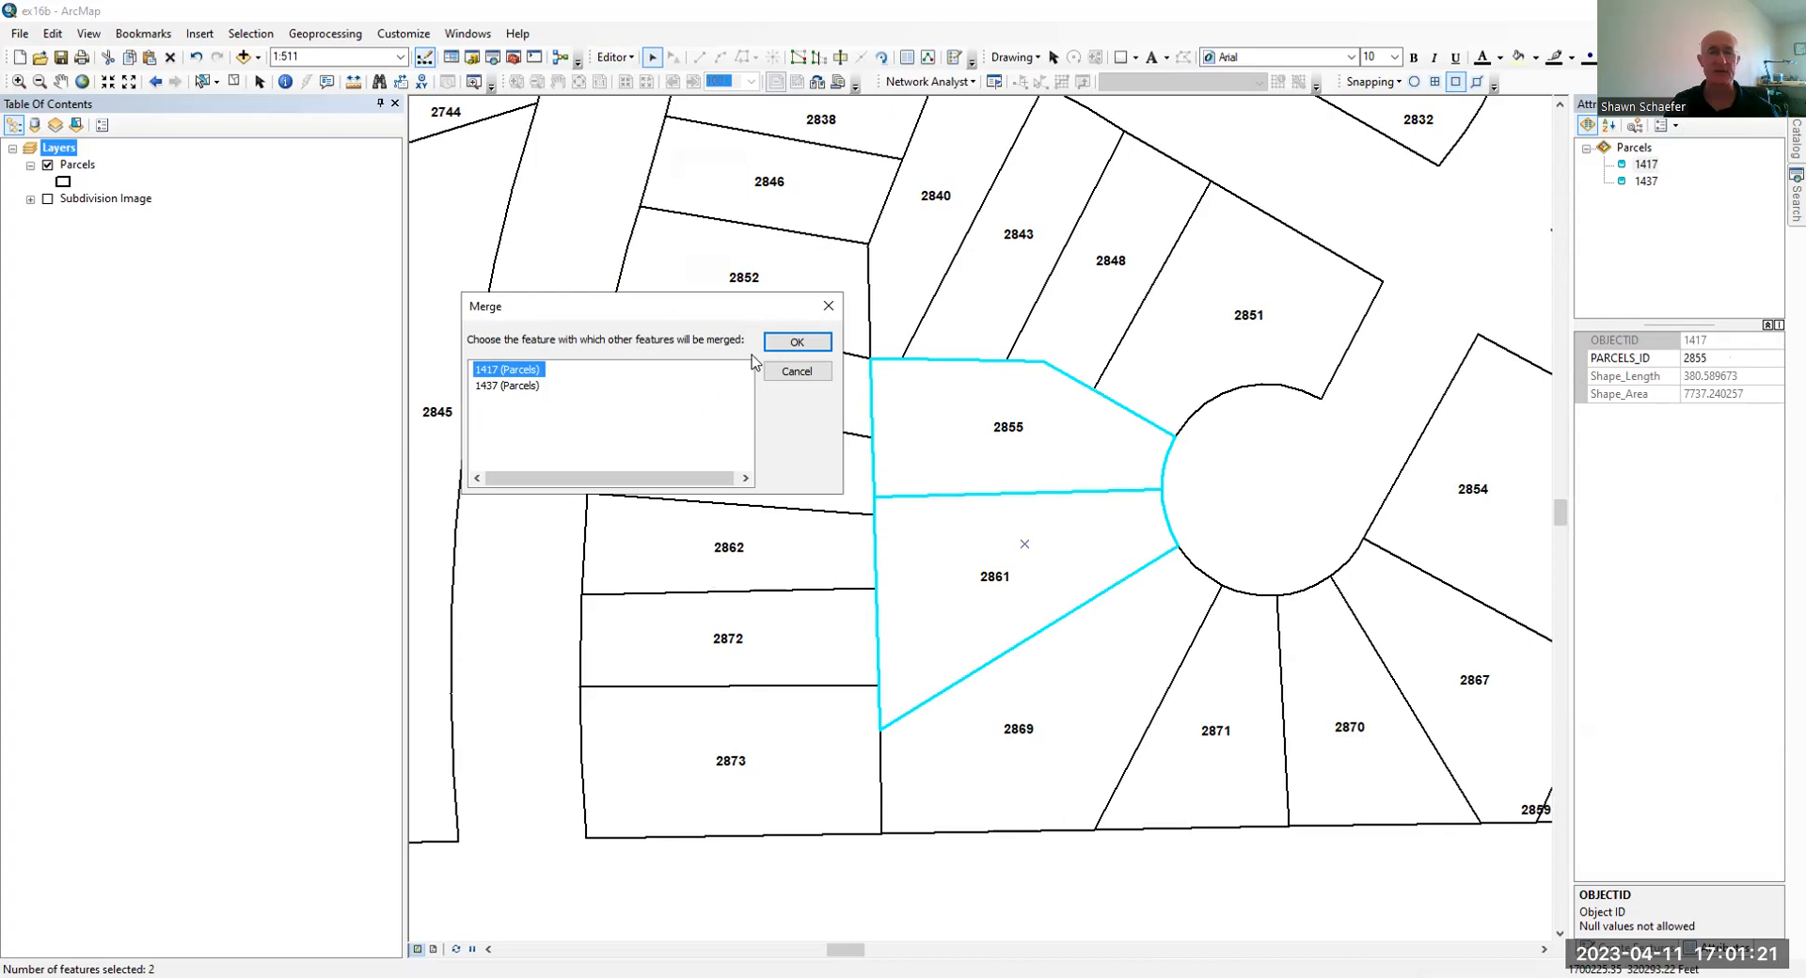
left_click(780, 344)
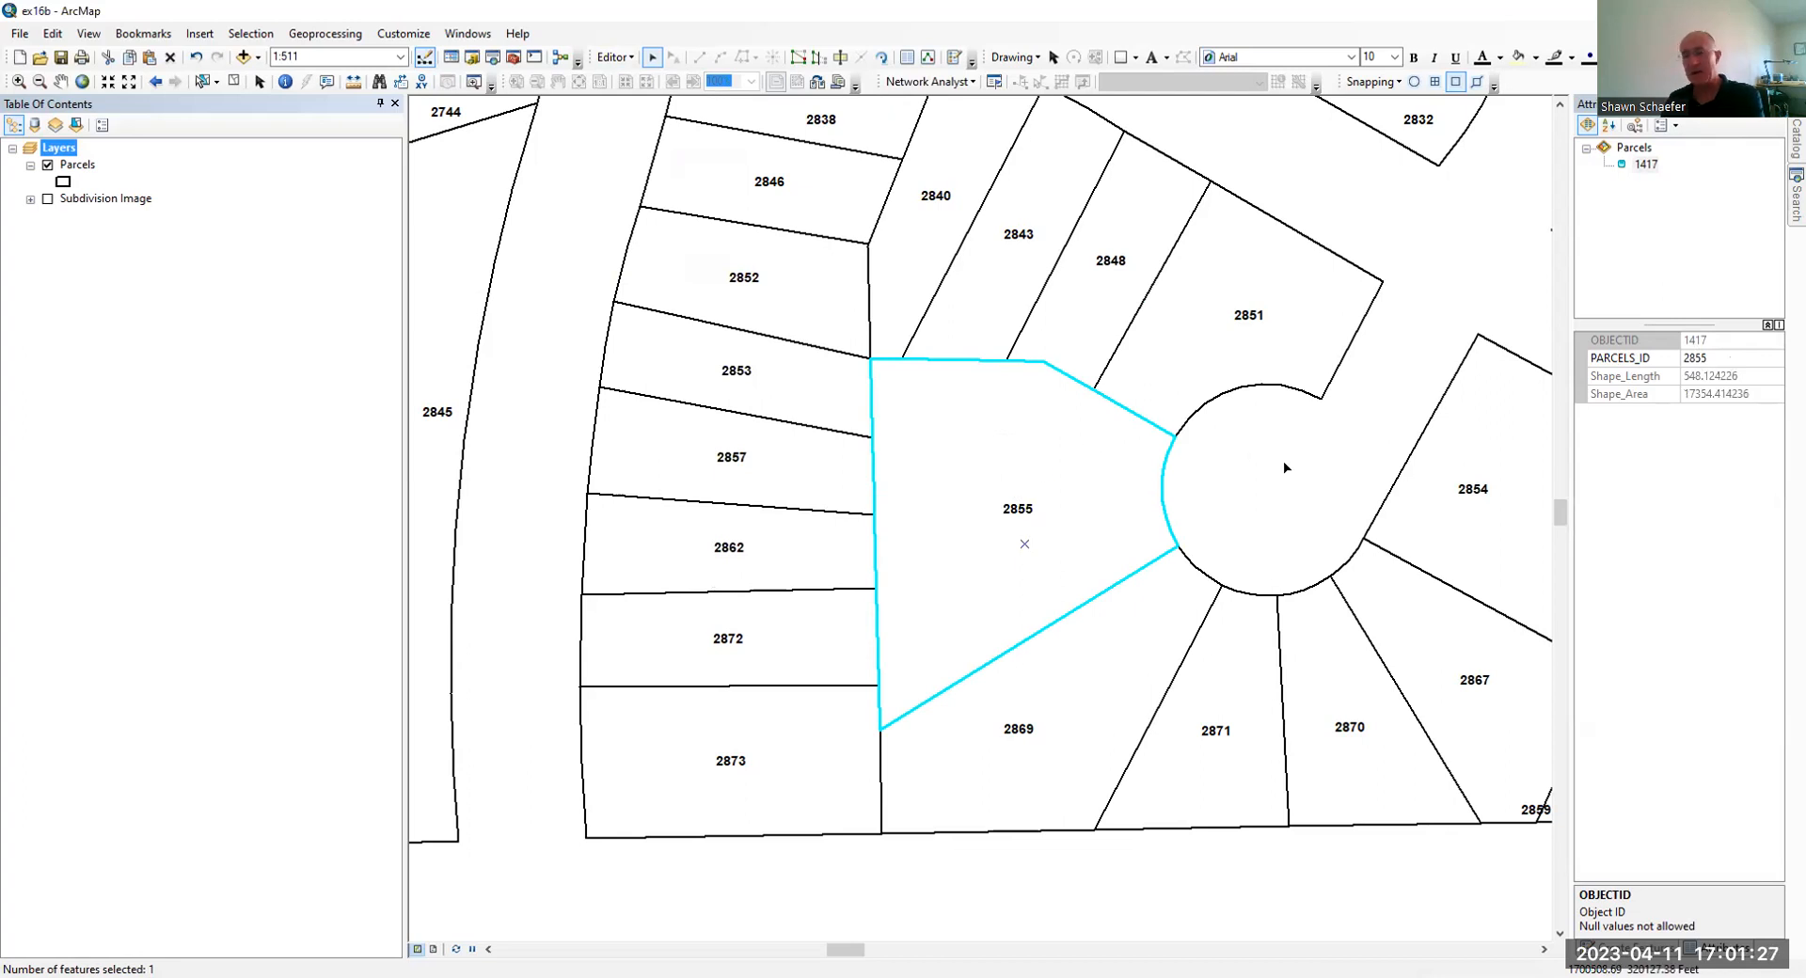
left_click(539, 348)
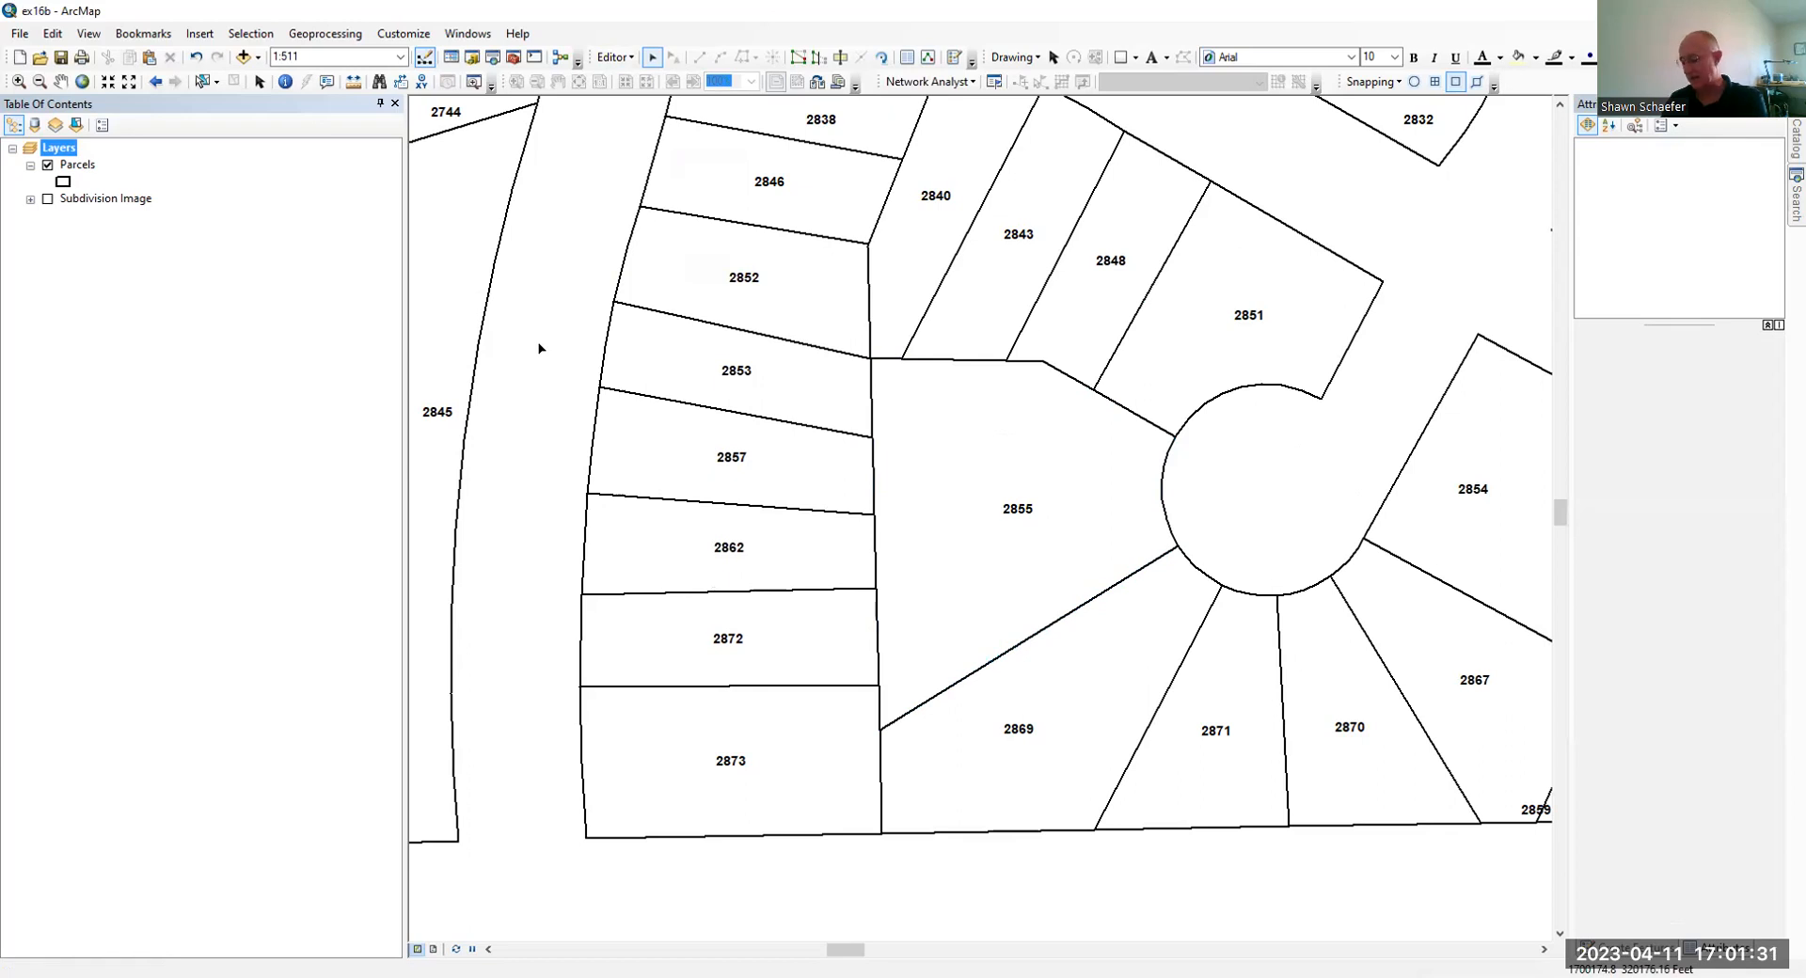
left_click(629, 73)
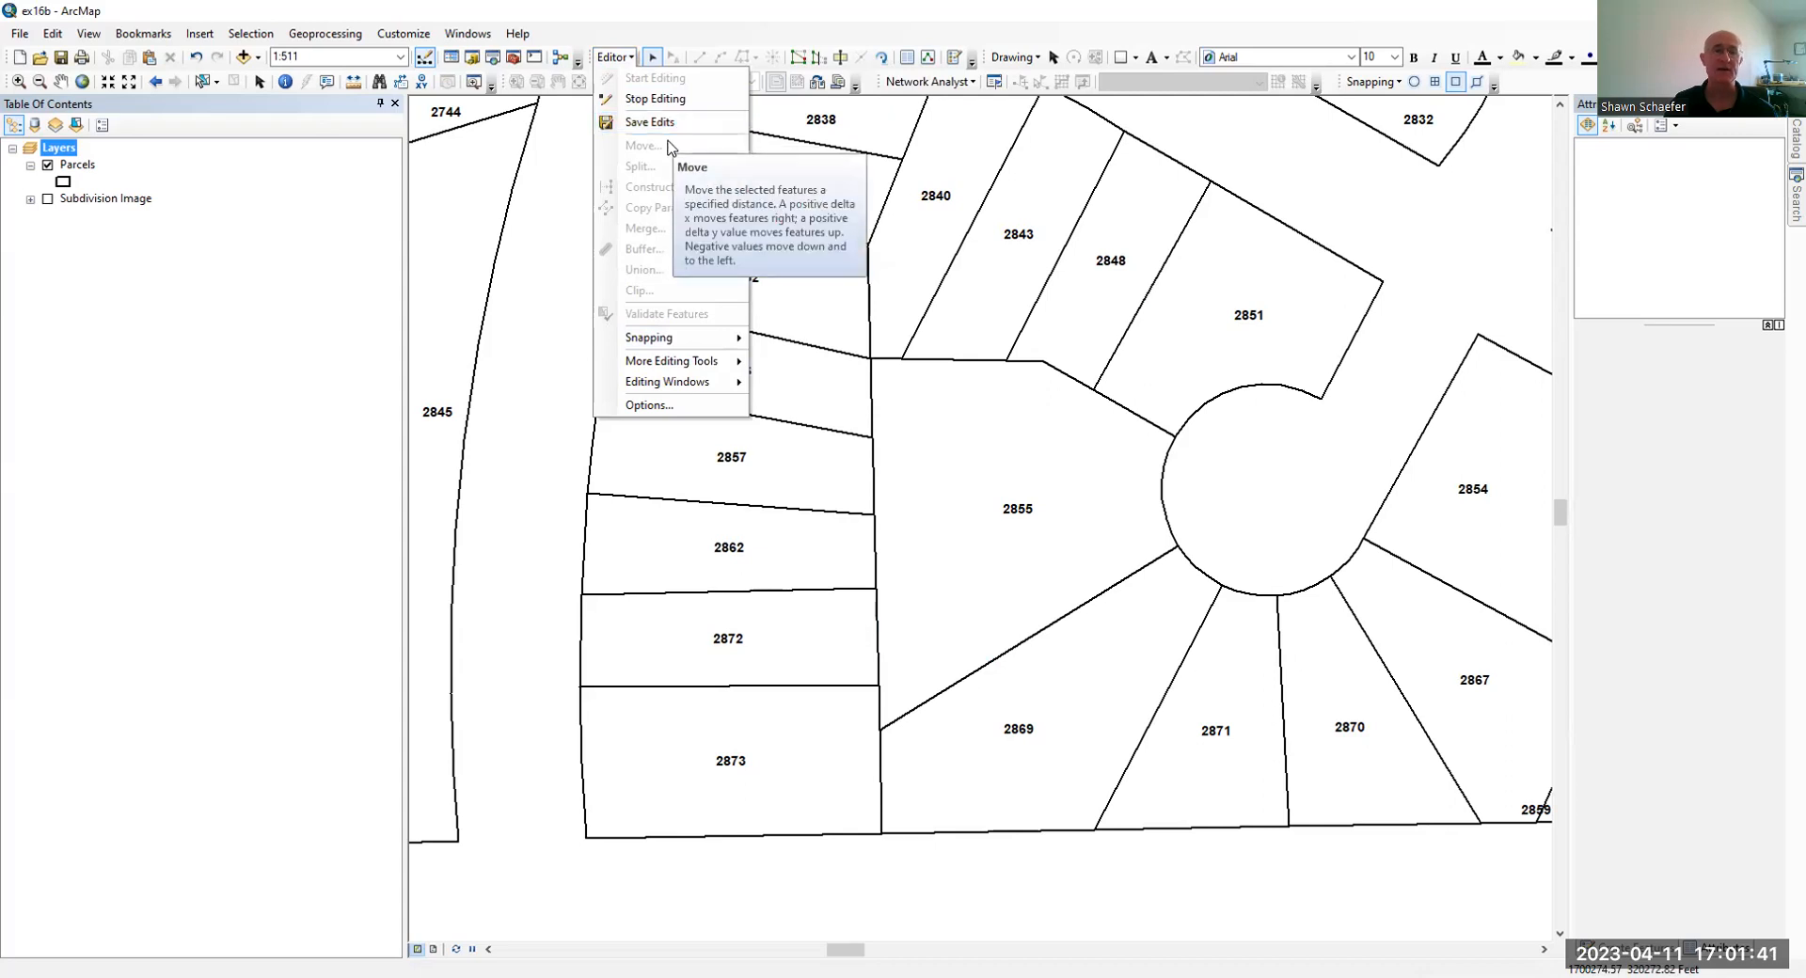
left_click(1134, 122)
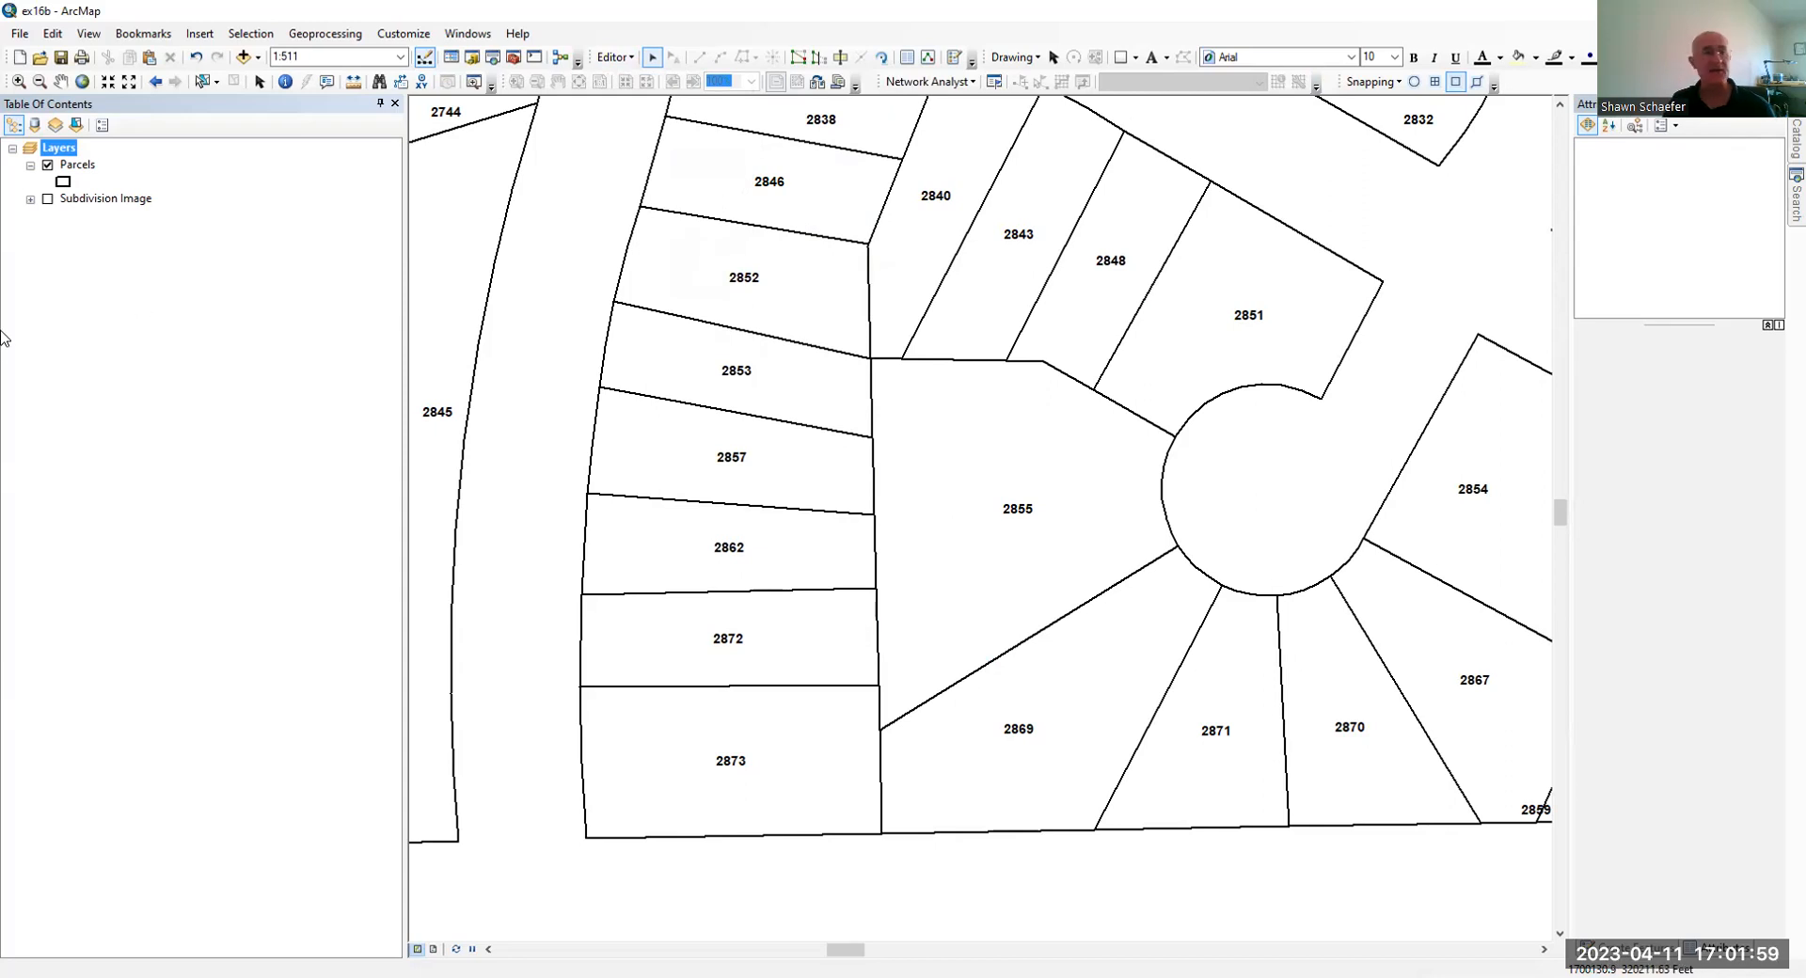
Open the Parcels attribute table, enlarge its window to show more records, and look through the table options.
left_click(74, 166)
right_click(74, 165)
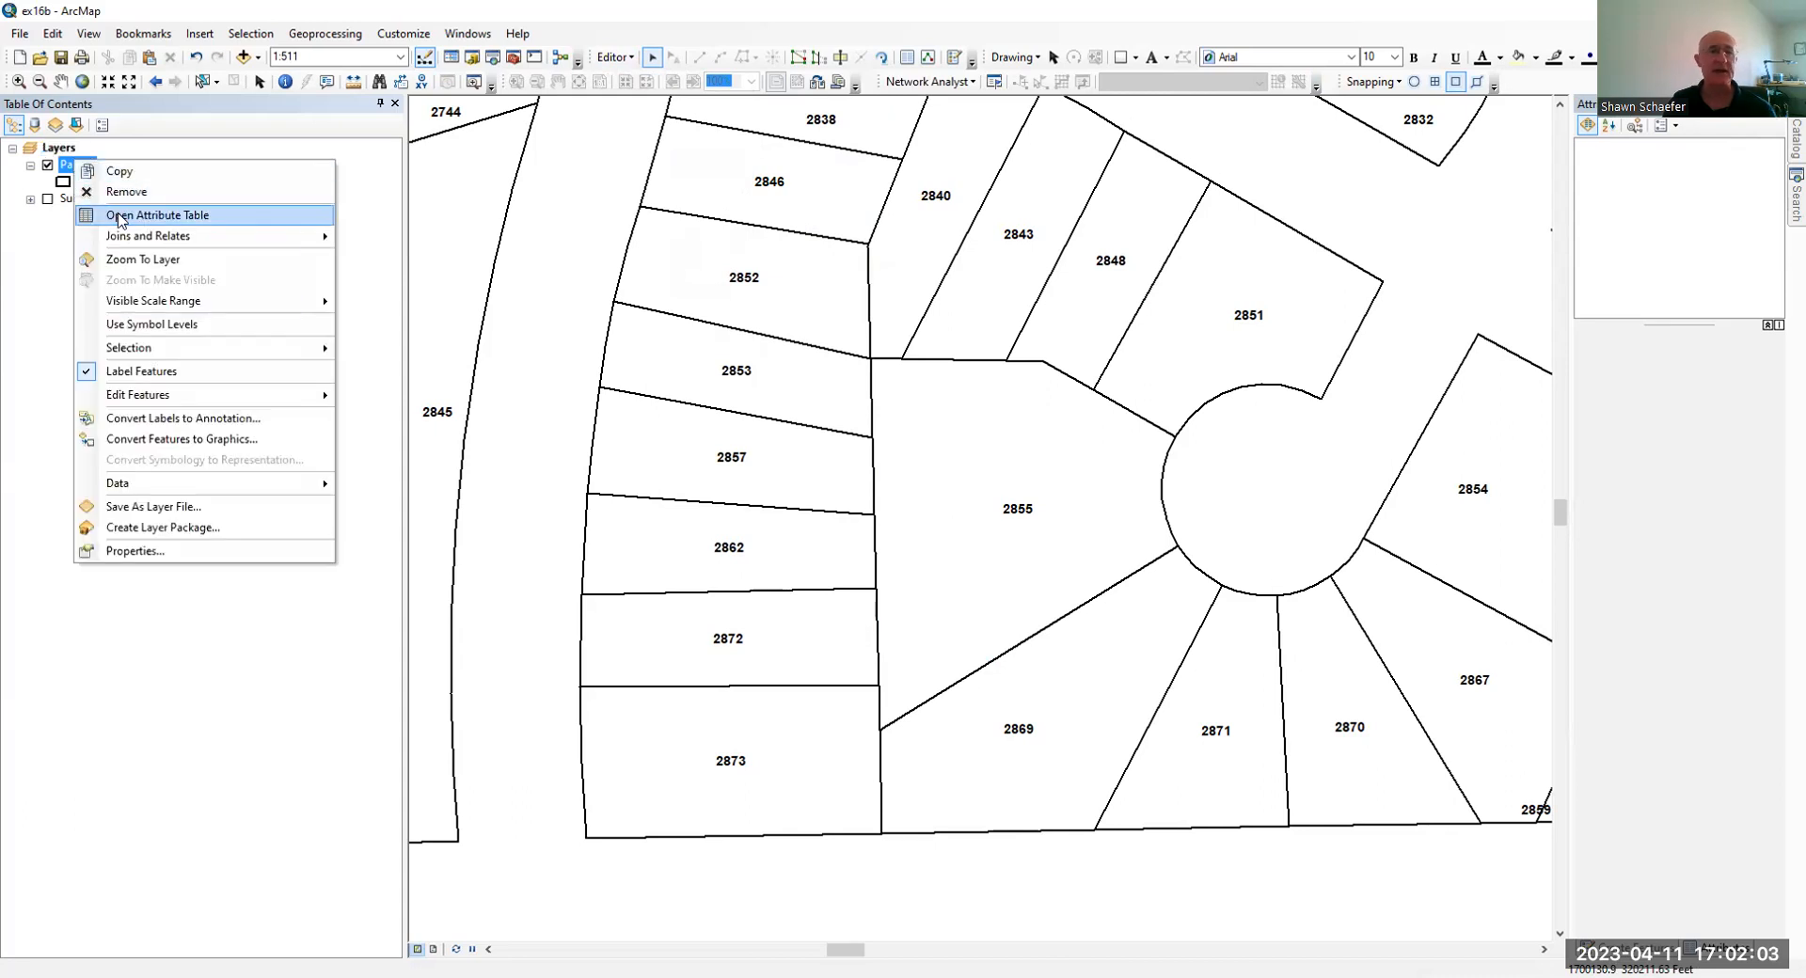
left_click(118, 220)
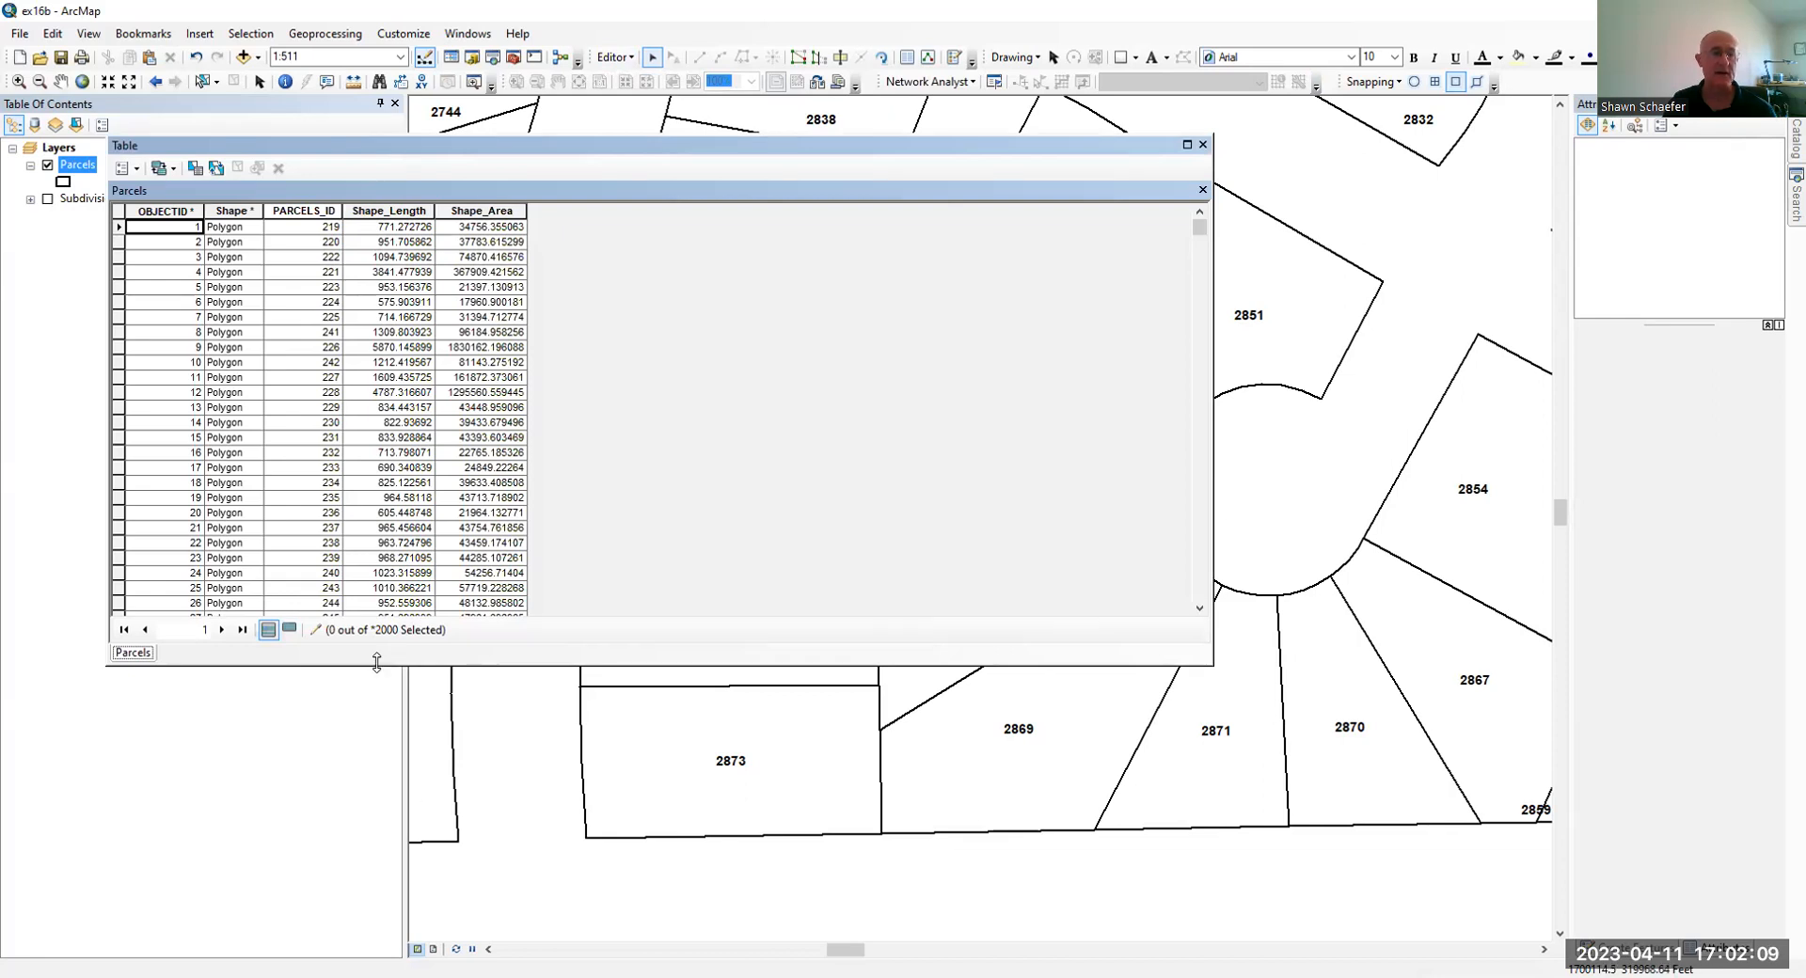
left_click_drag(376, 663, 377, 950)
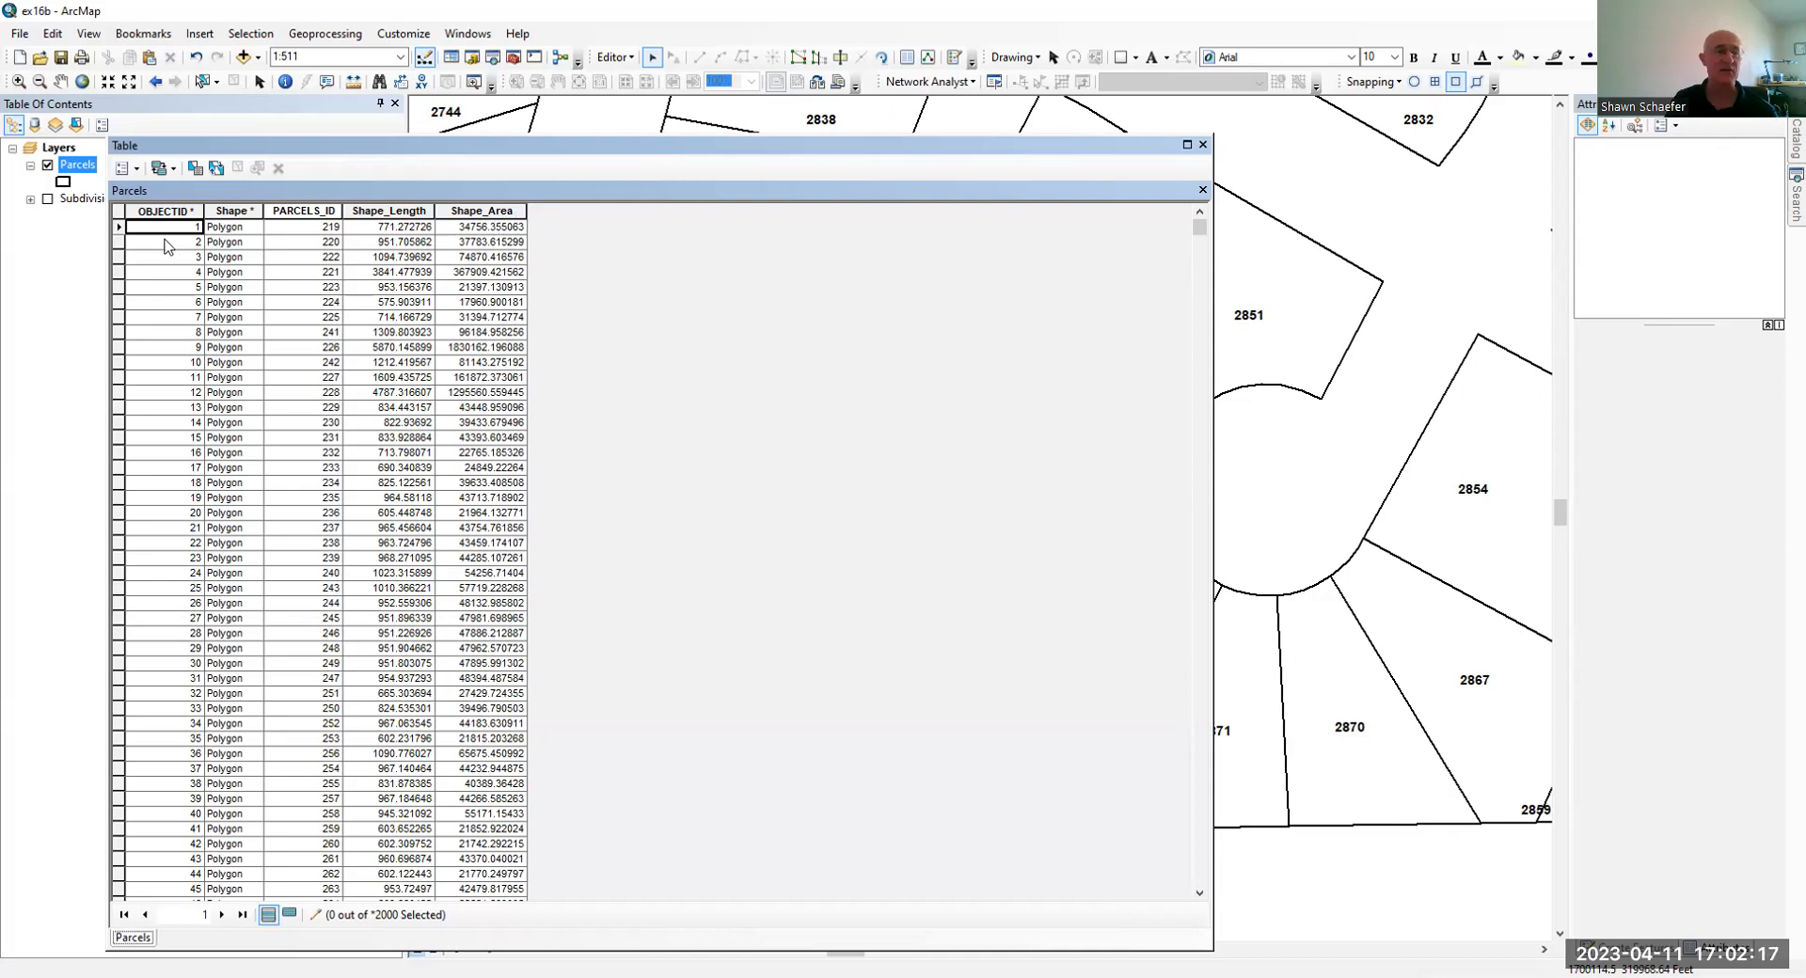
left_click(135, 170)
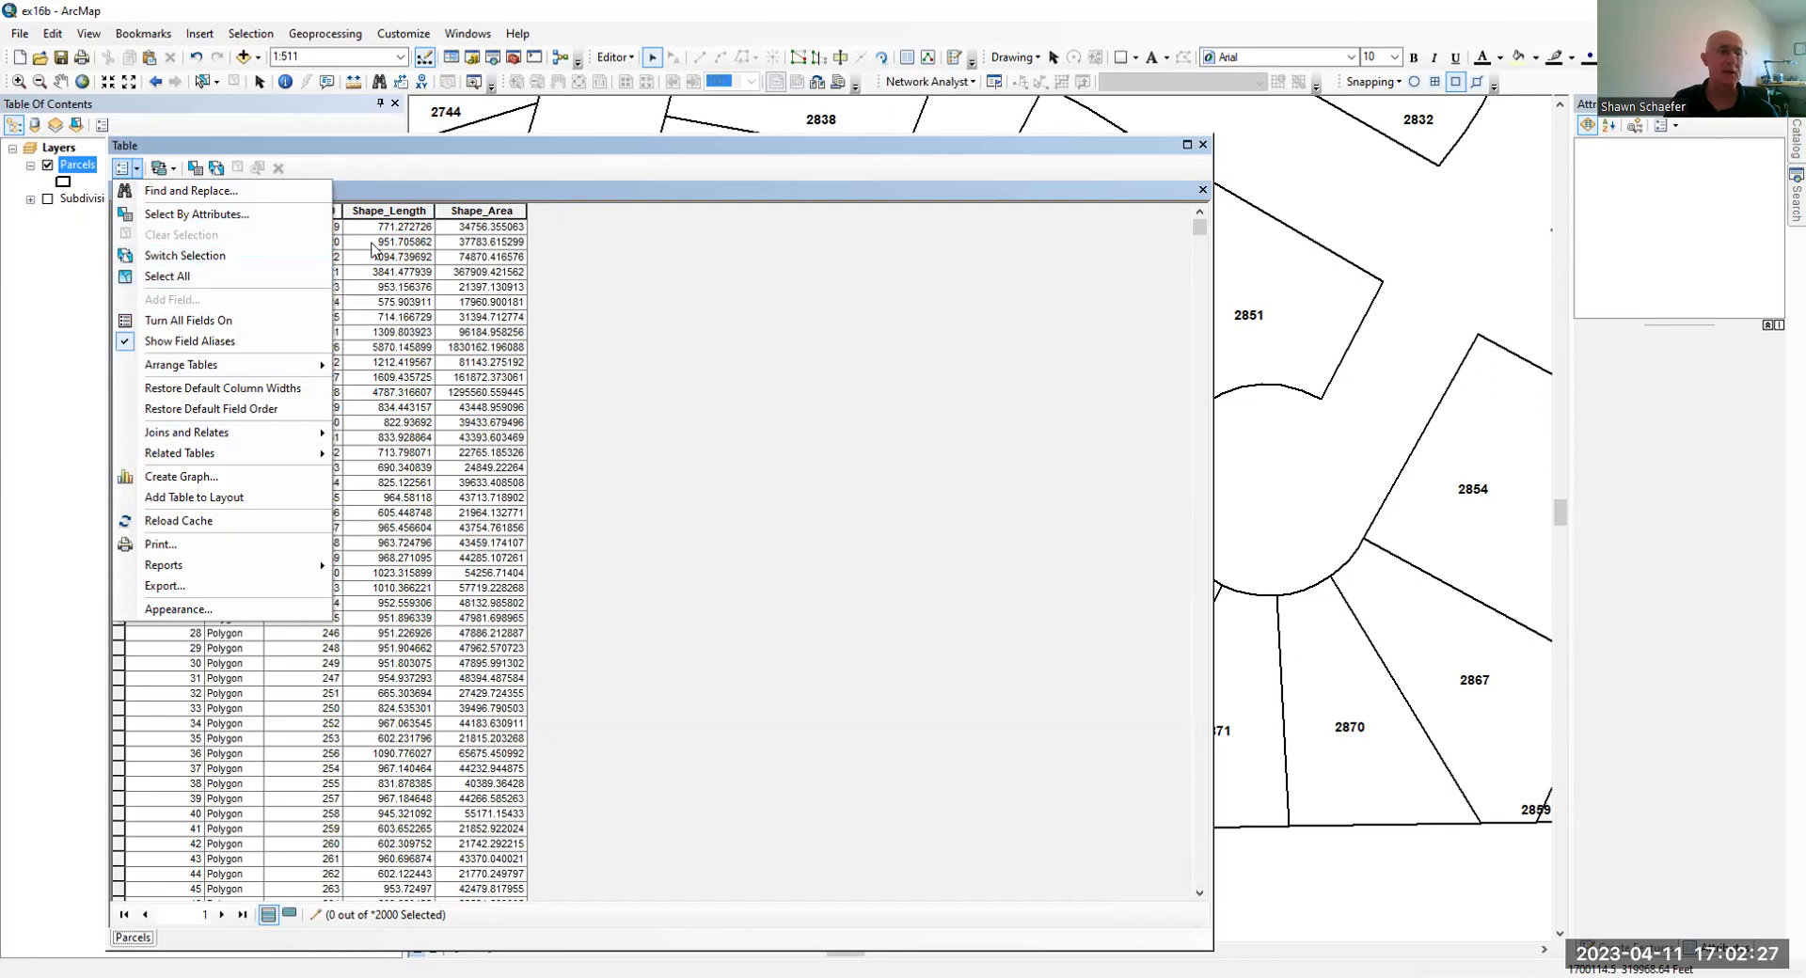
left_click(613, 235)
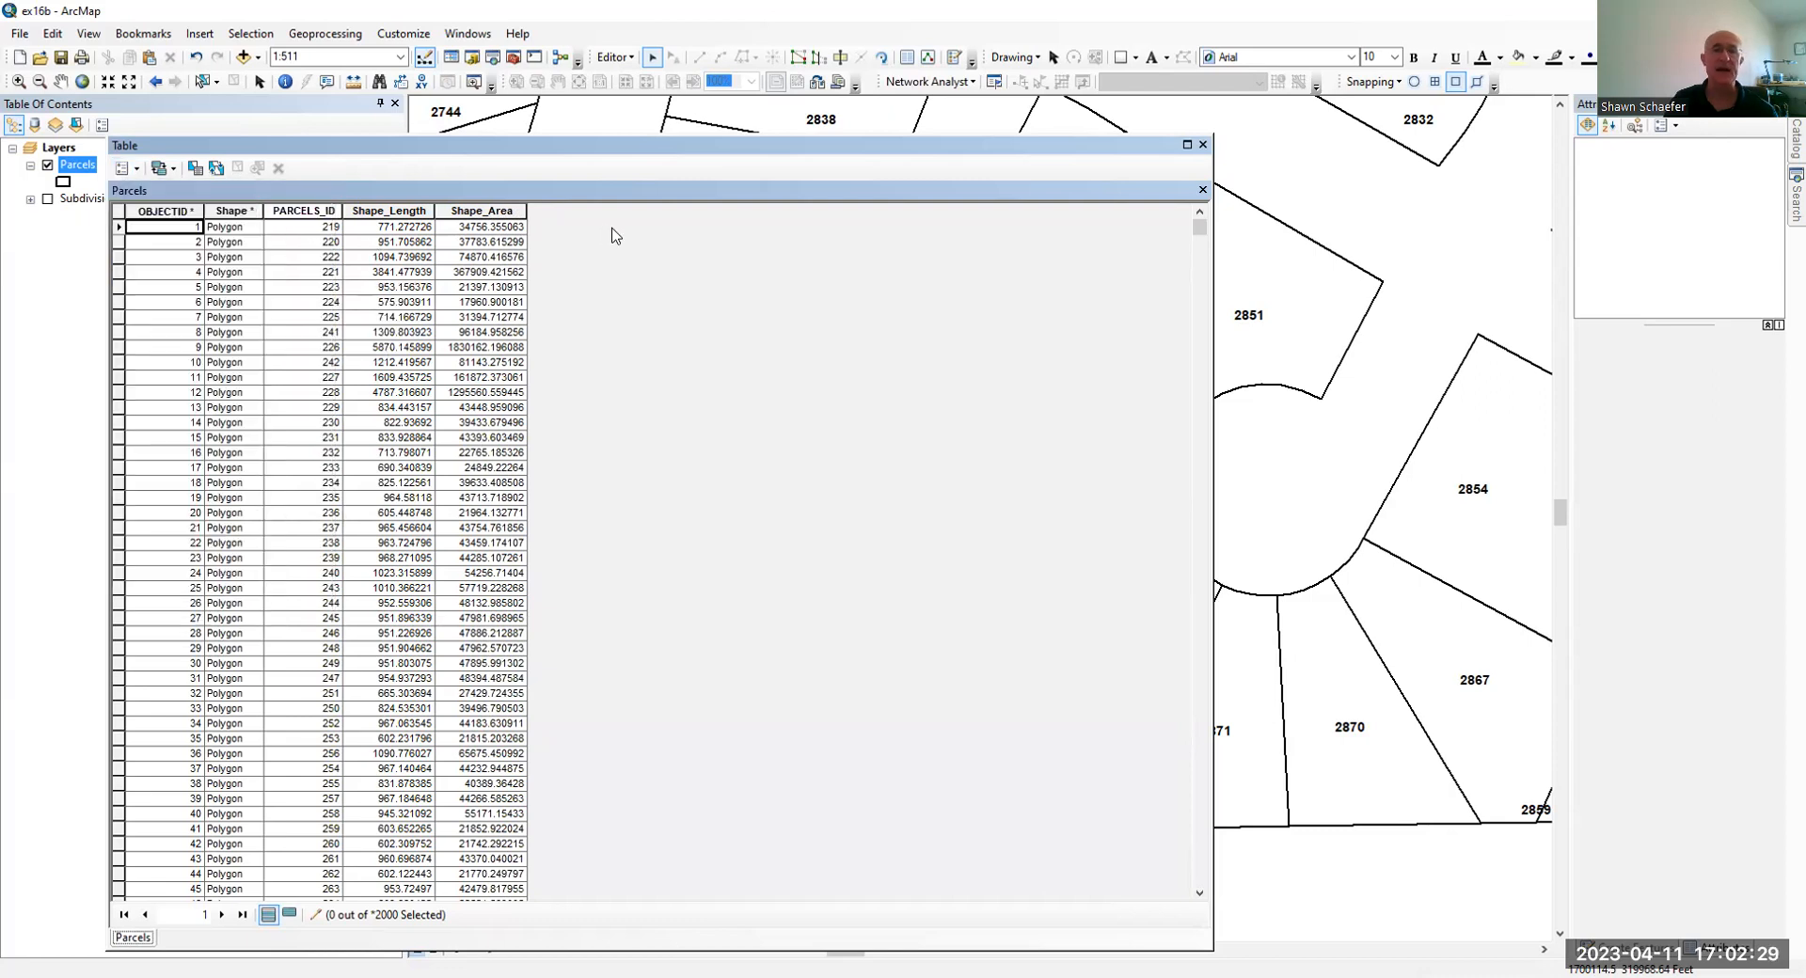
Save the parcel edits and stop the edit session.
left_click(621, 57)
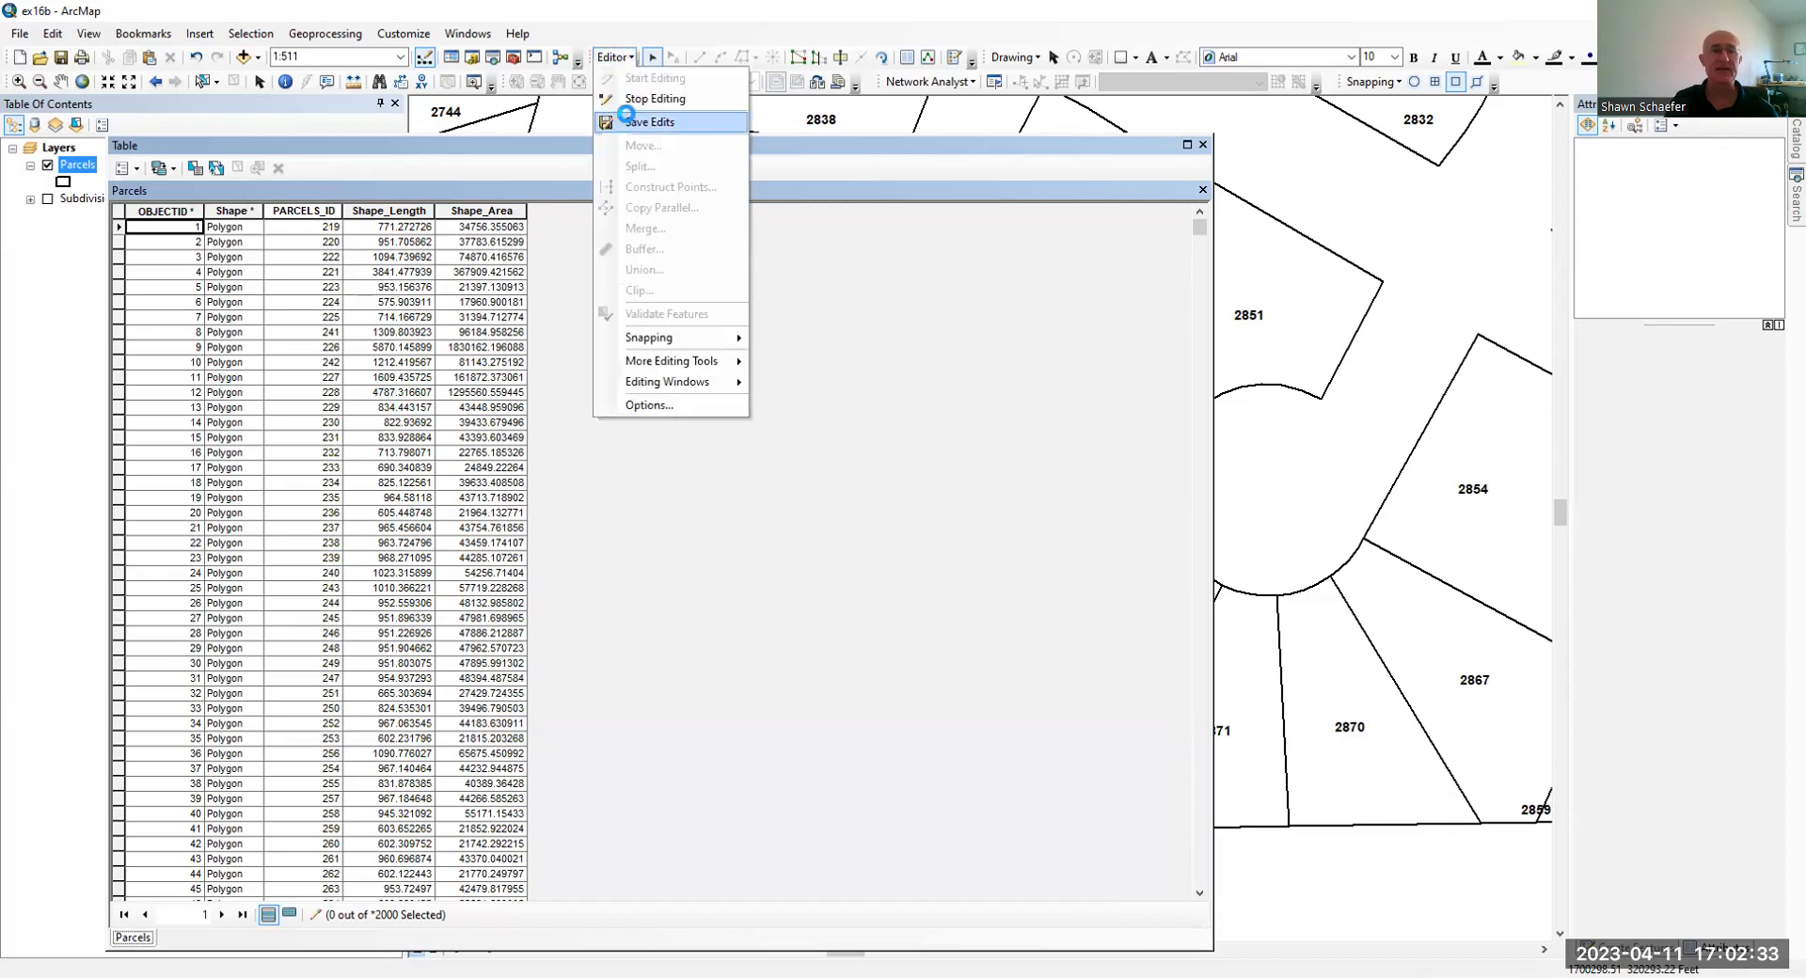
left_click(640, 122)
left_click(621, 58)
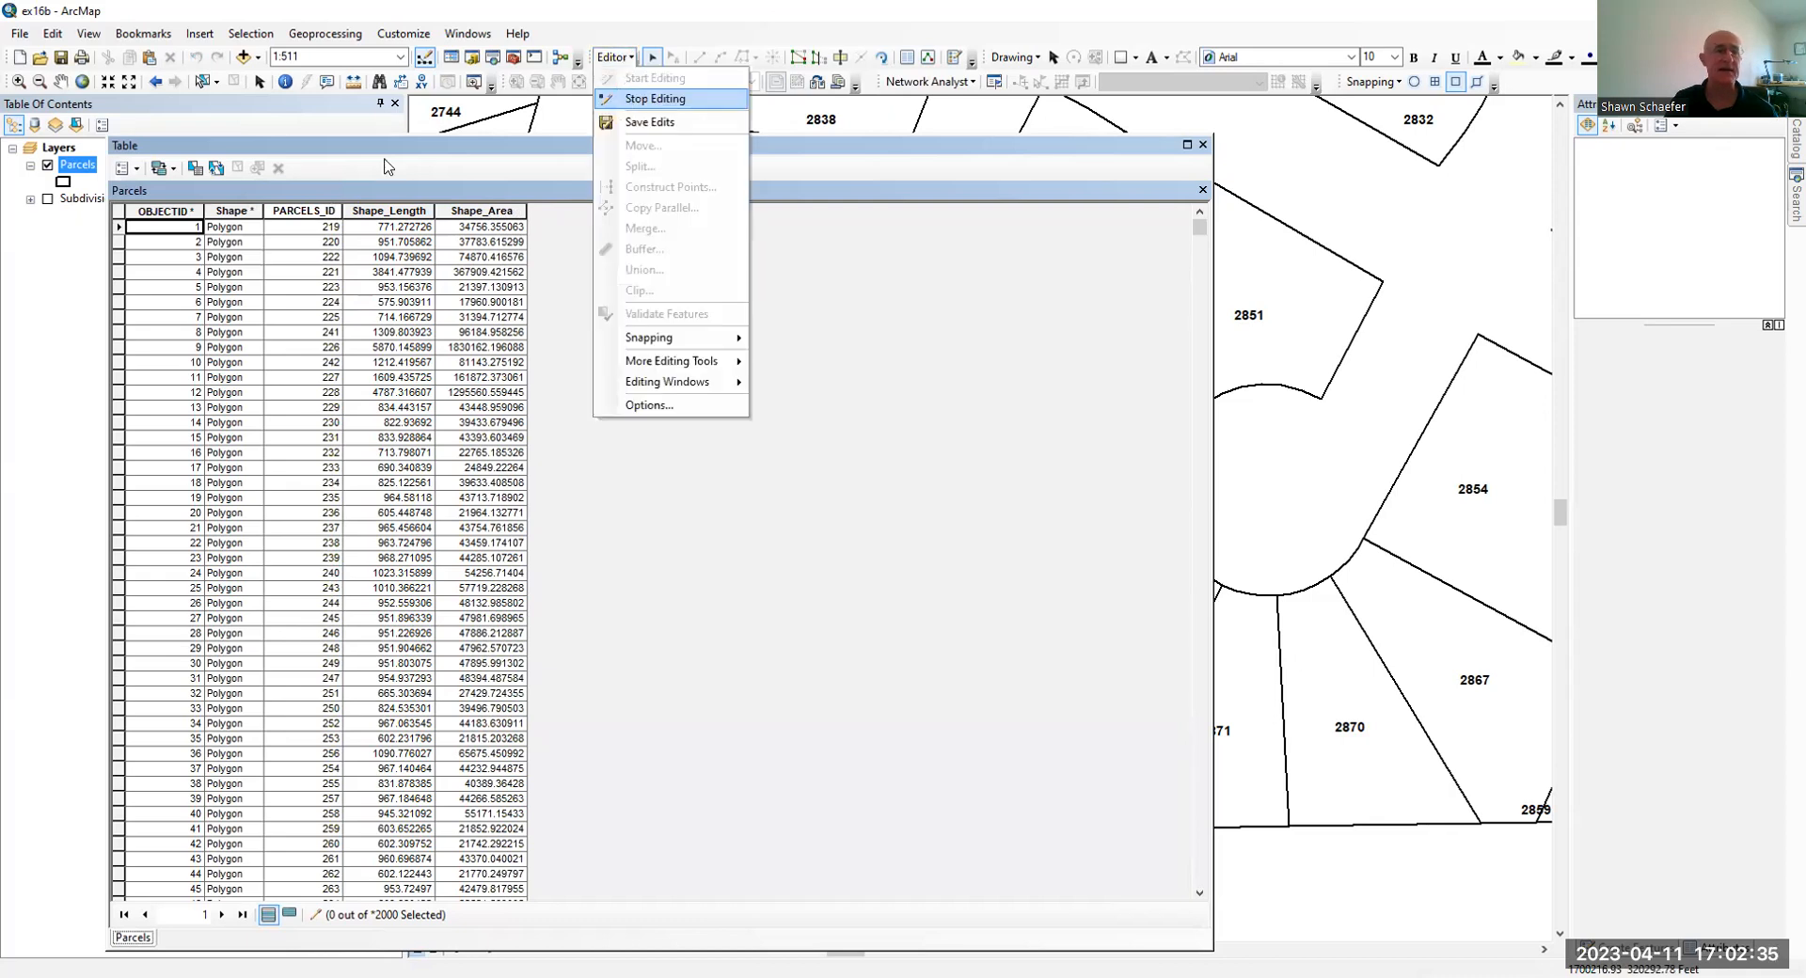
left_click(654, 104)
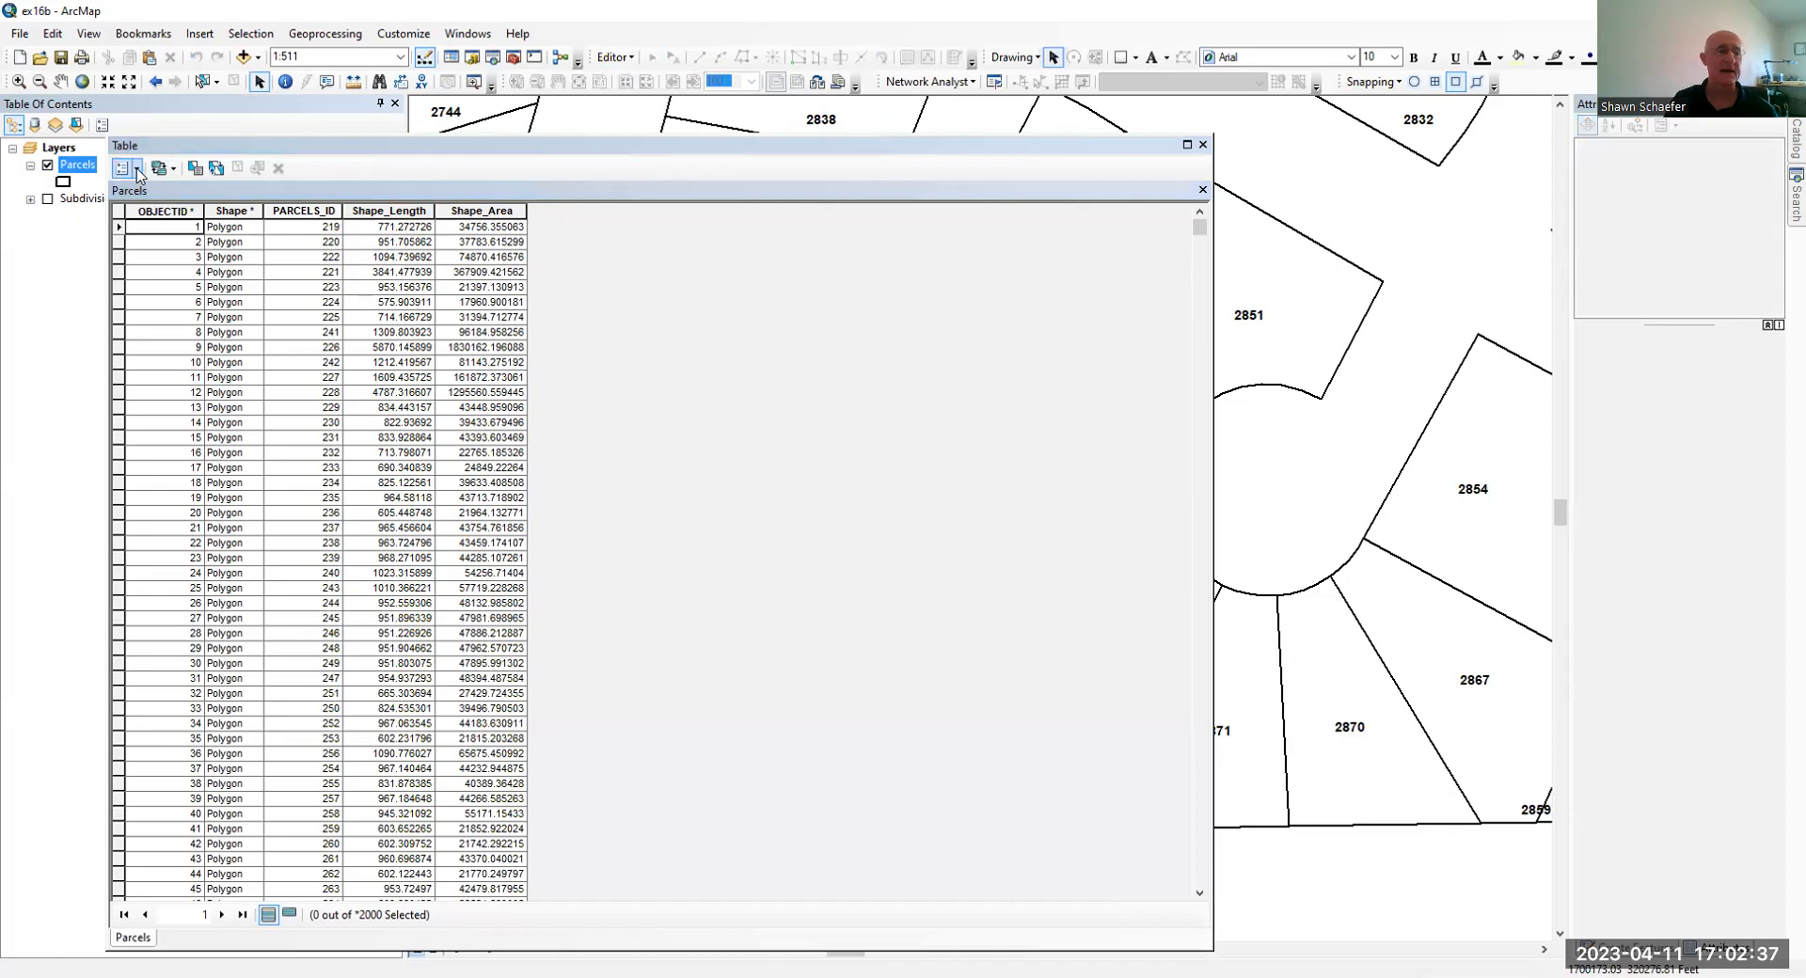
Add a field named acres of type Float to the Parcels attribute table.
left_click(138, 169)
left_click(169, 299)
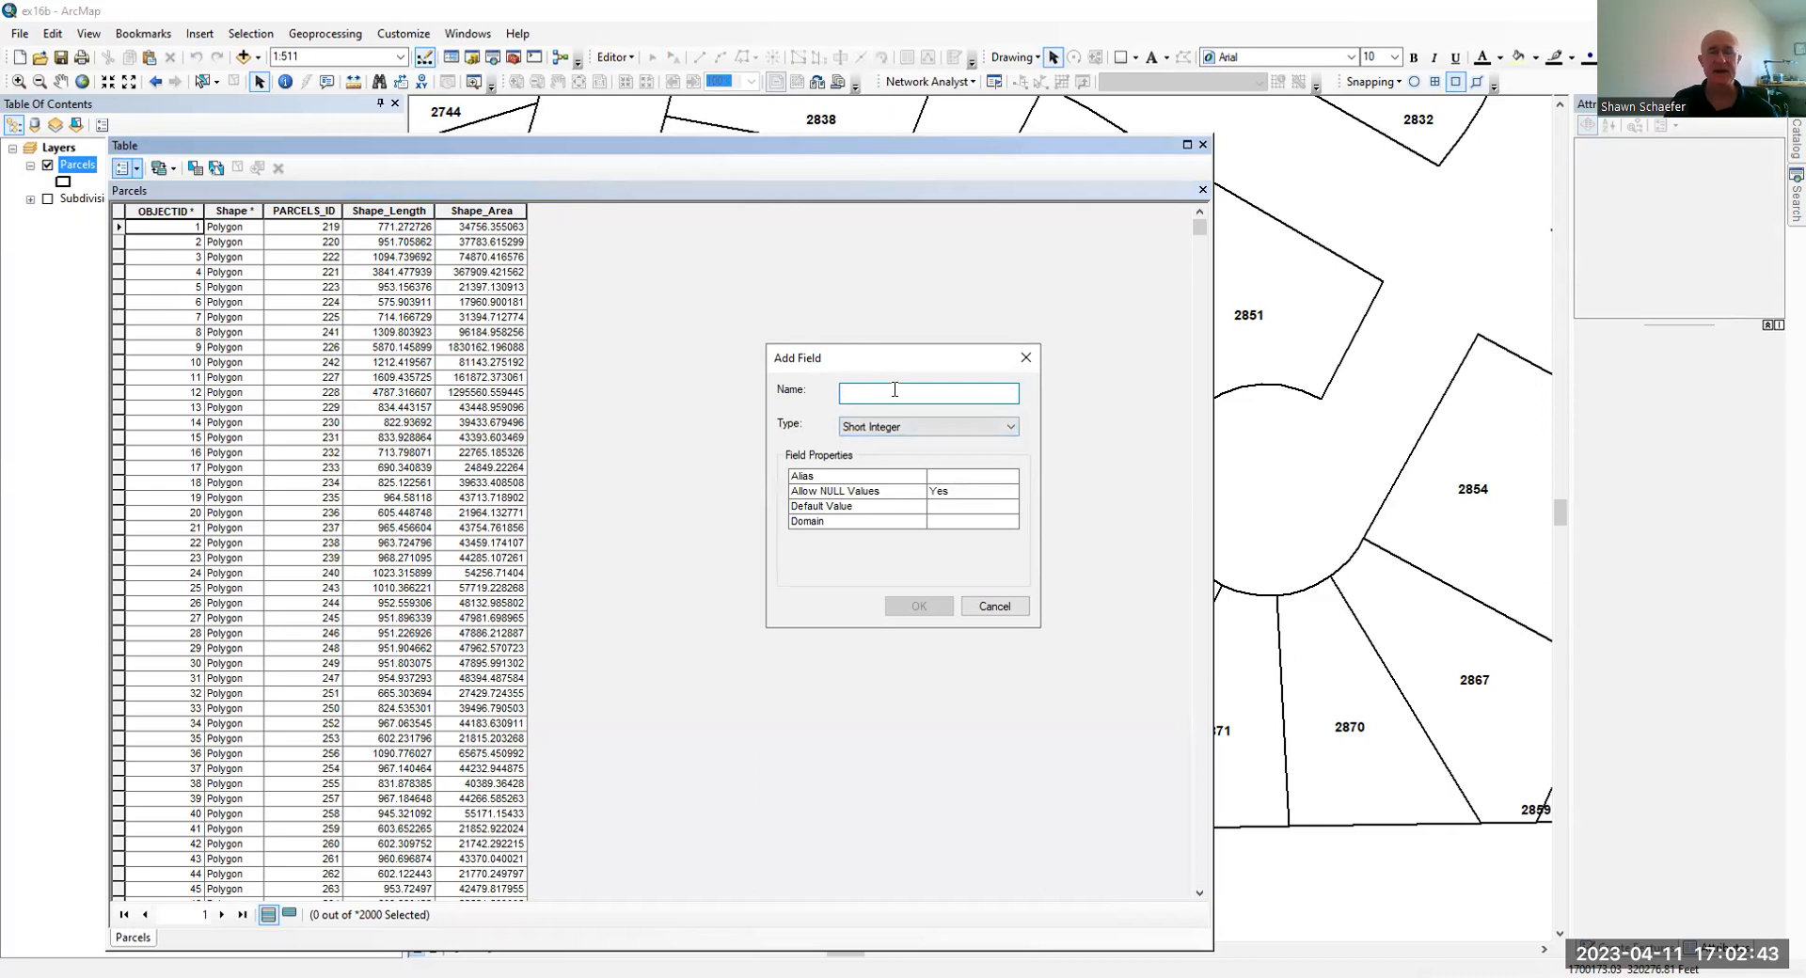
type("acres")
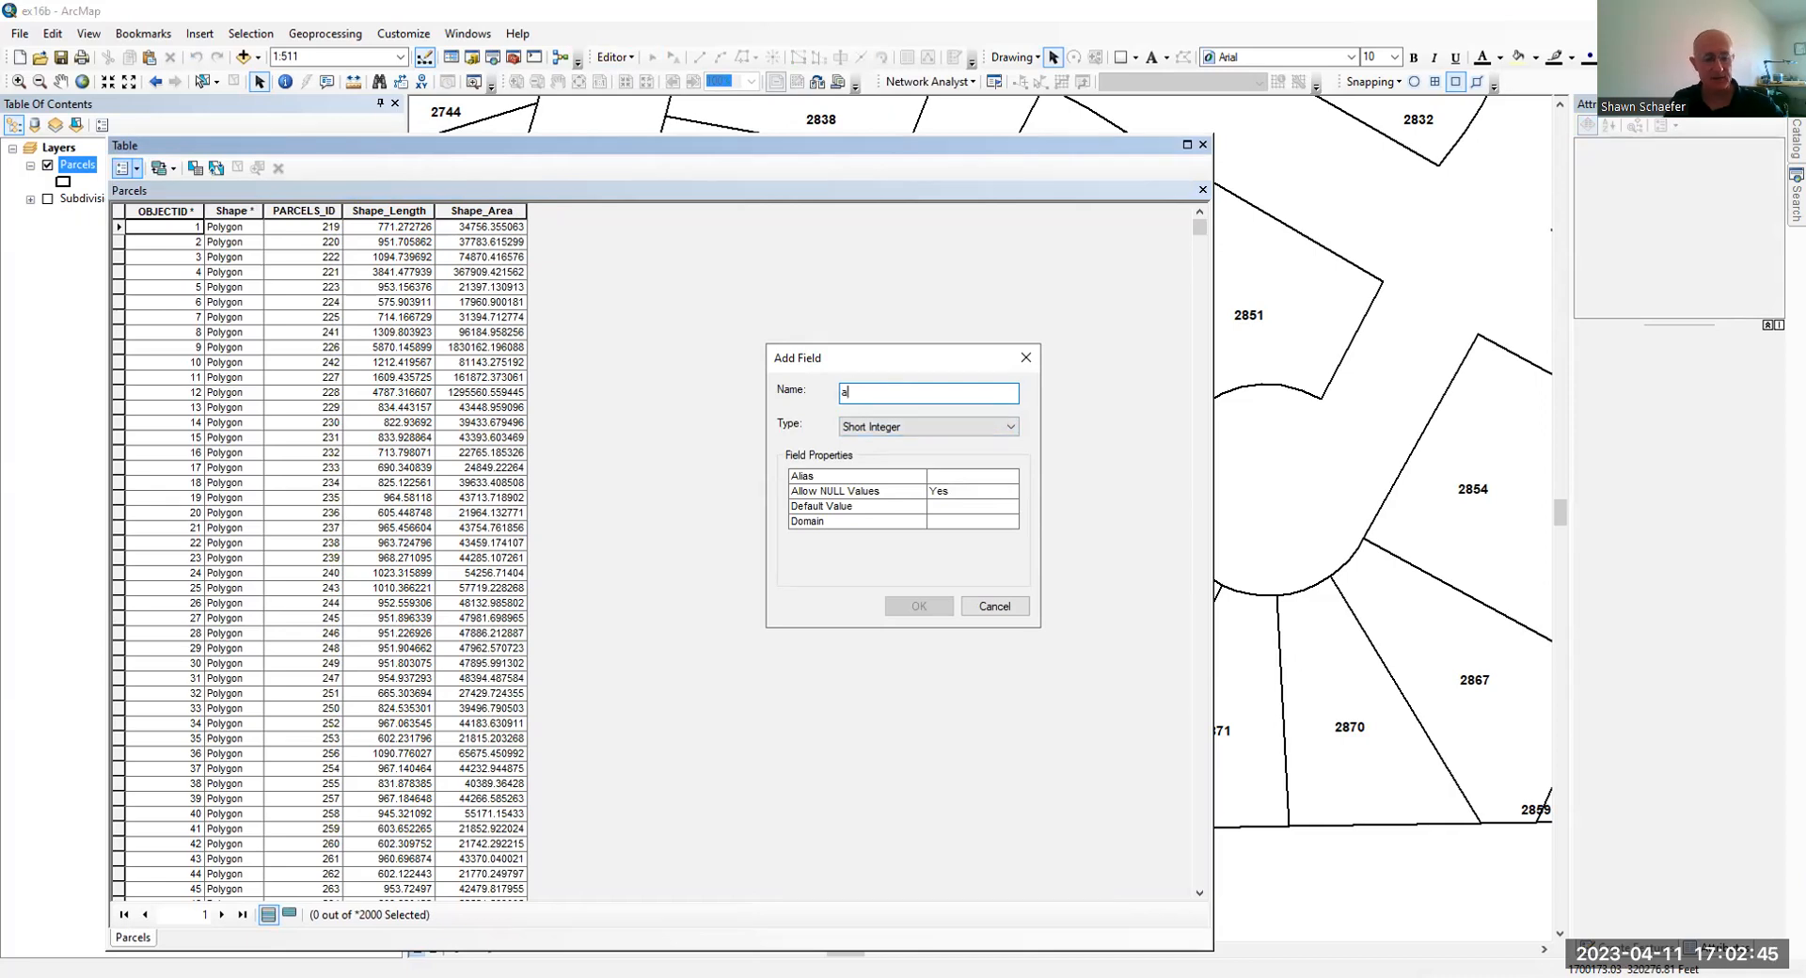
left_click(875, 426)
left_click(883, 469)
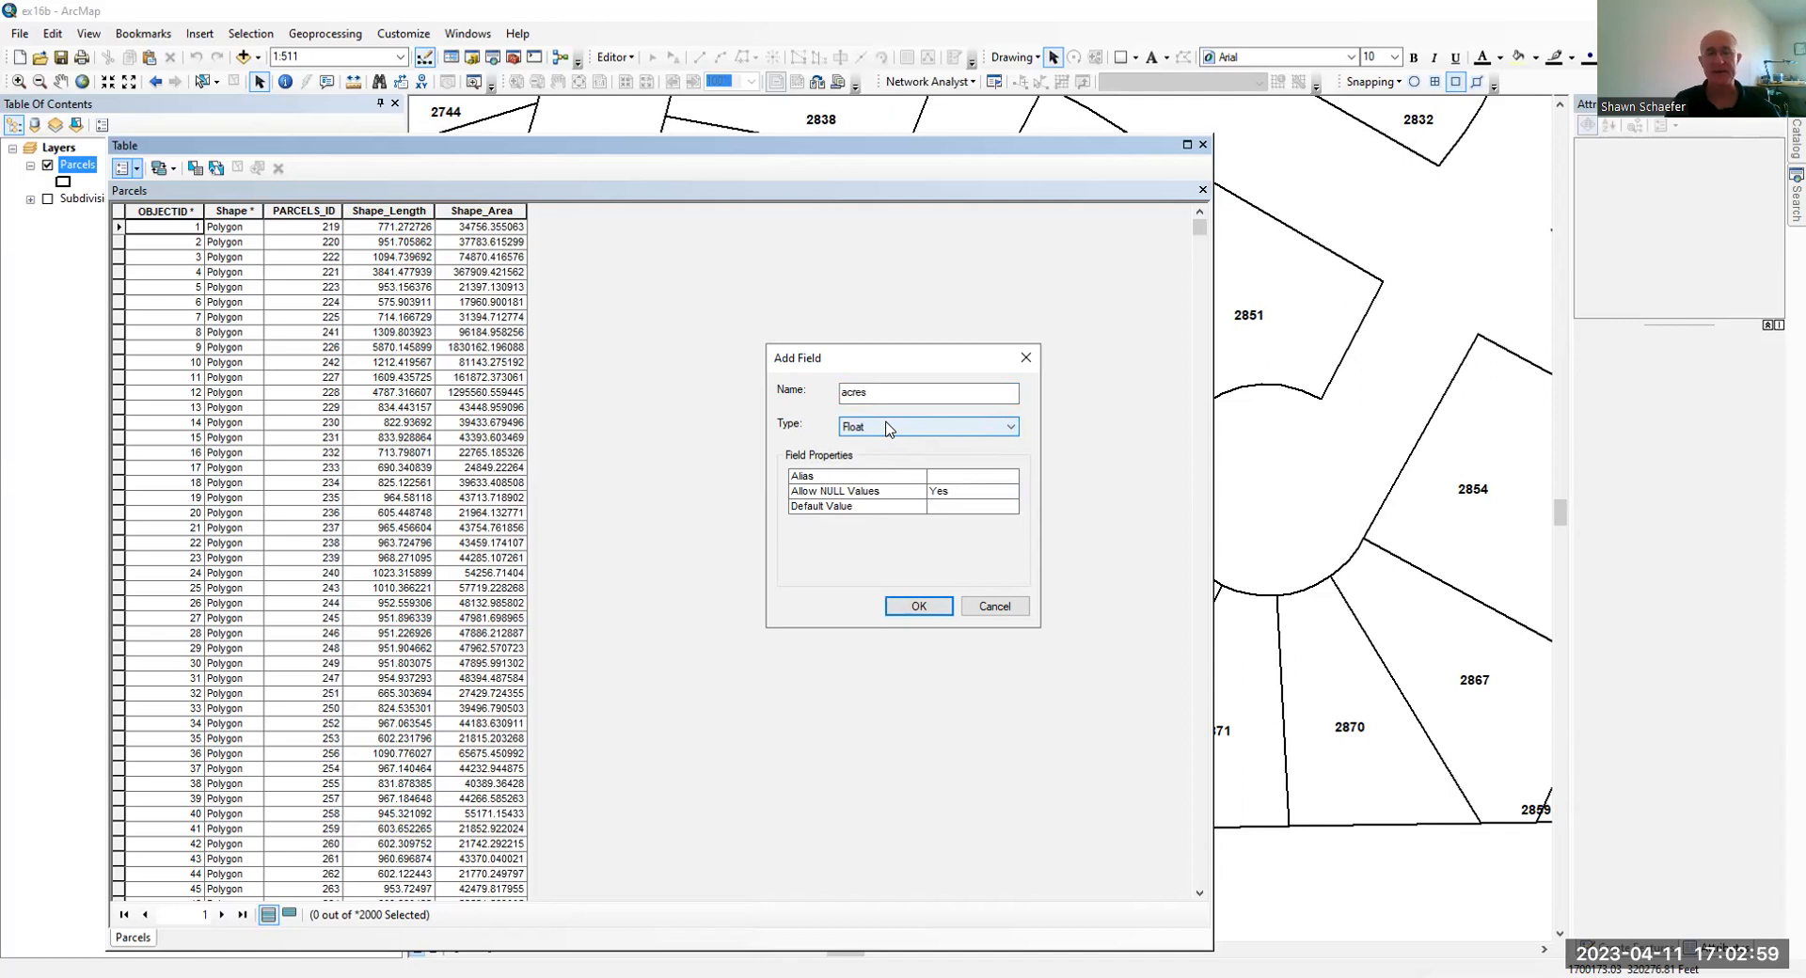
left_click(917, 602)
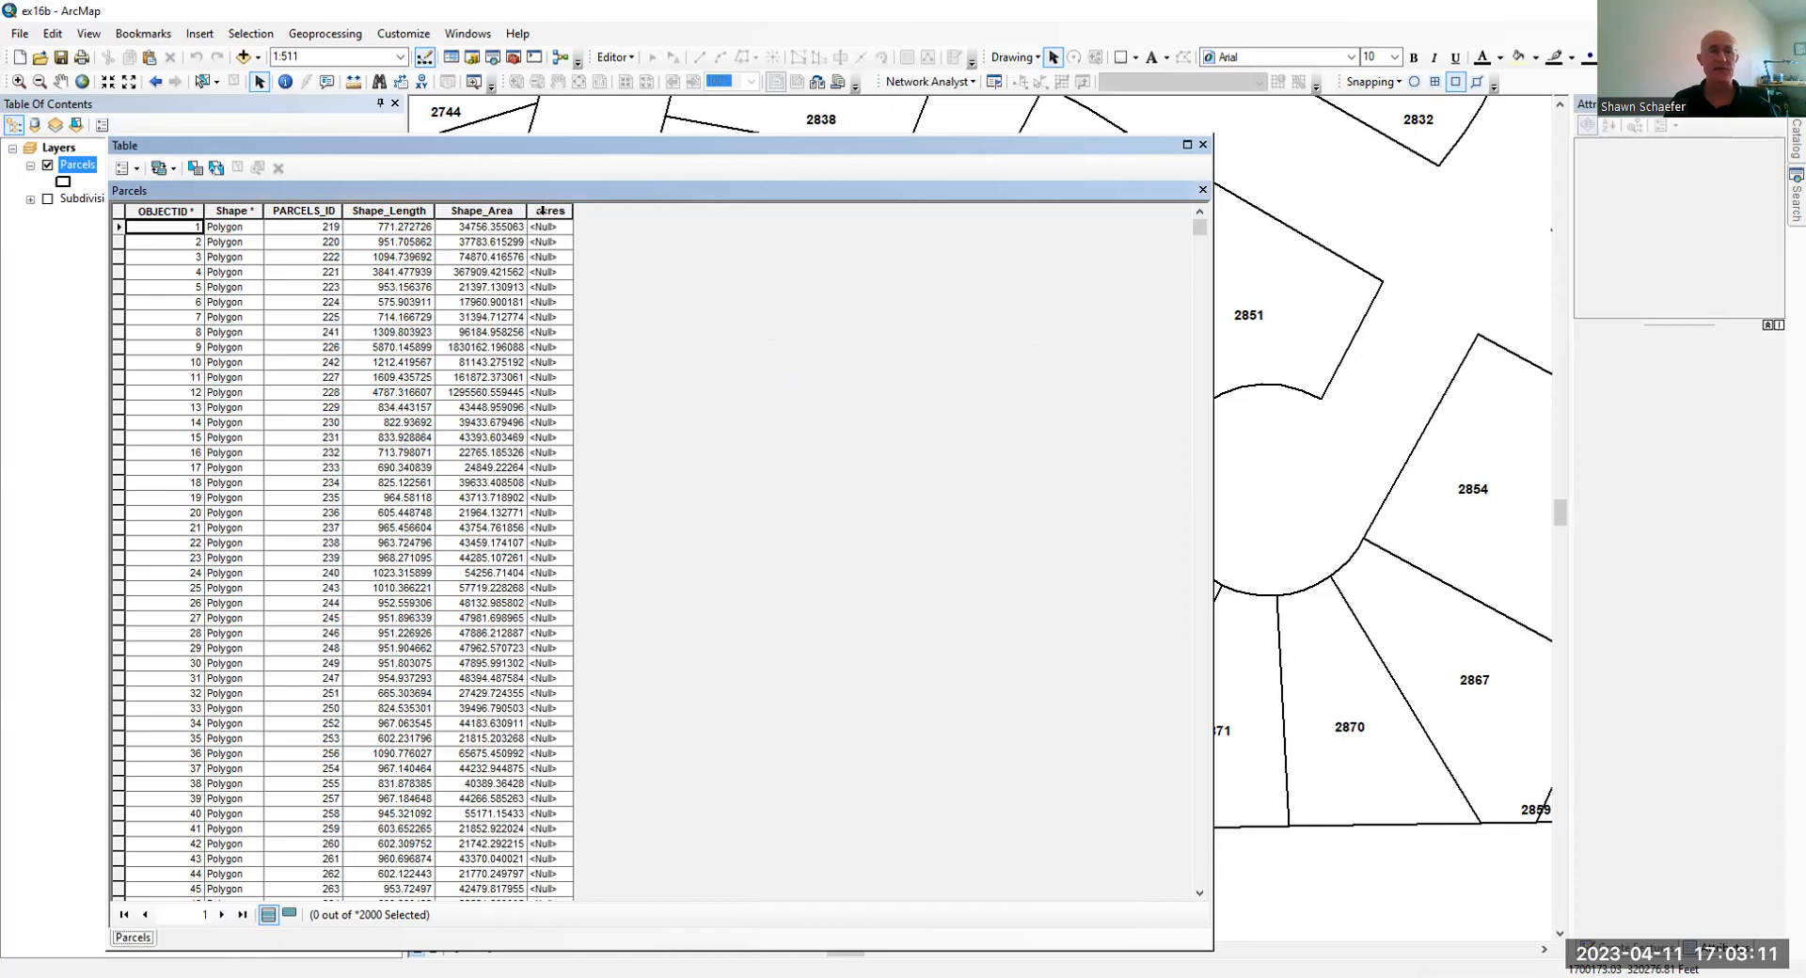
Calculate the acres field as [Shape_Area] /43560 with the Field Calculator outside an edit session, and close the attribute table.
right_click(542, 211)
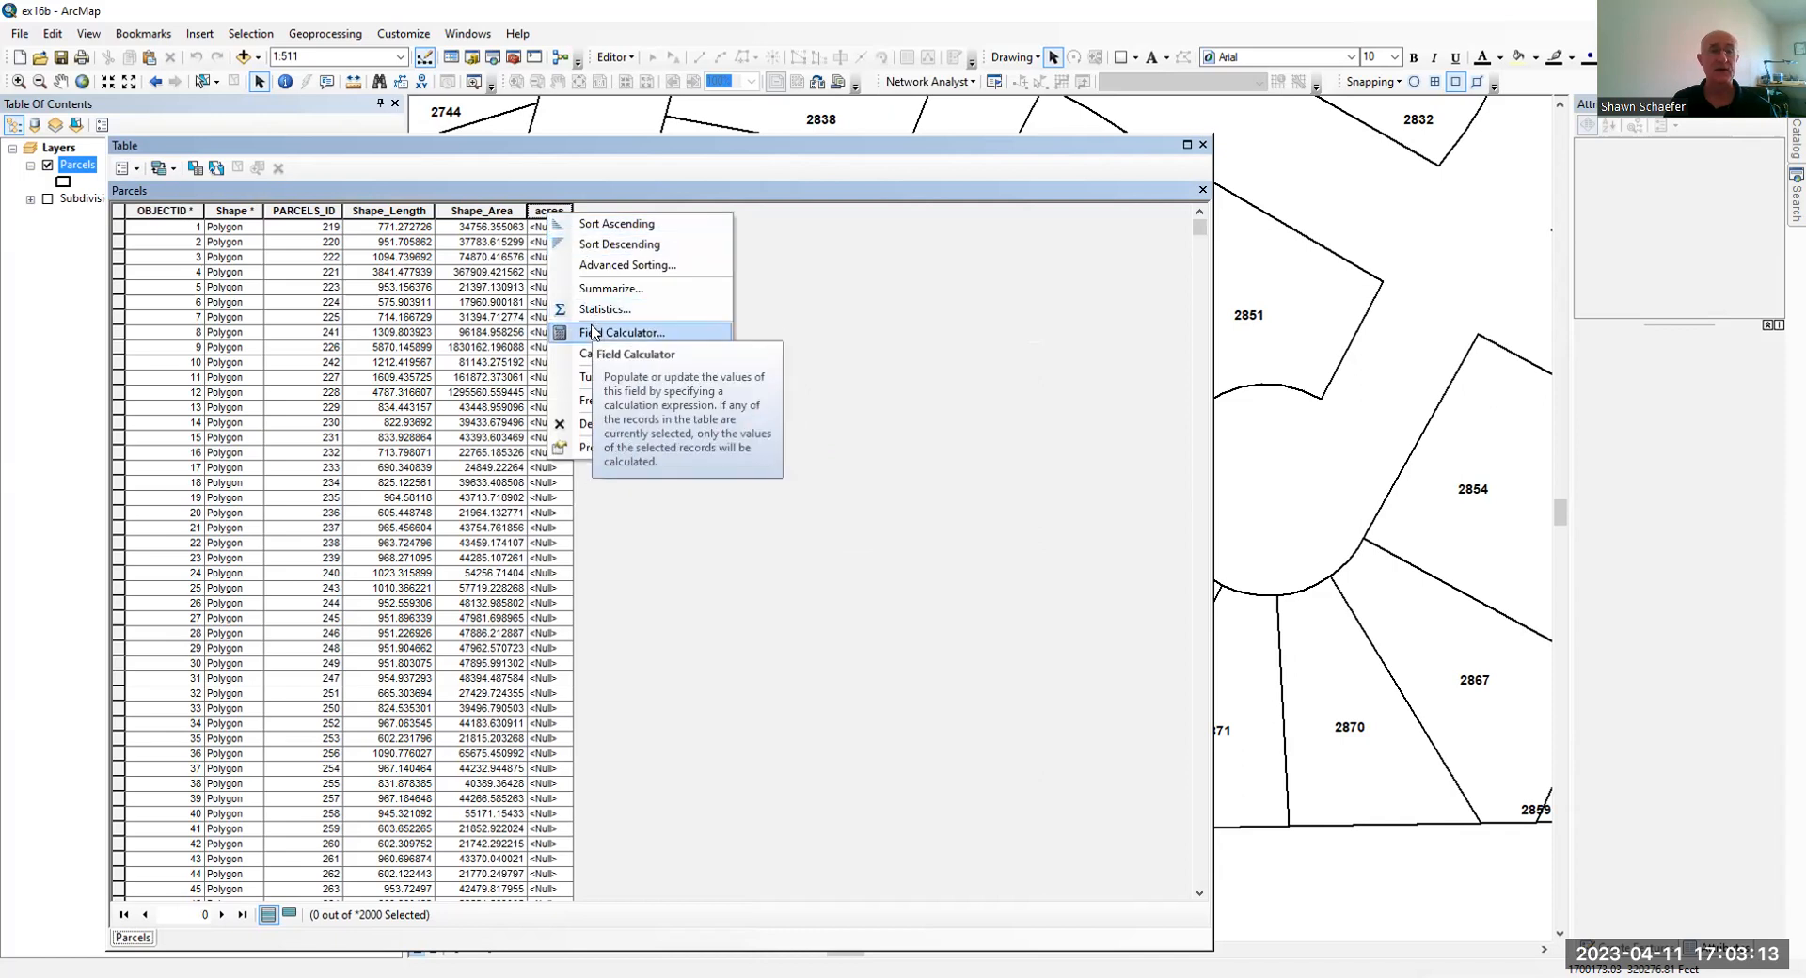
left_click(594, 332)
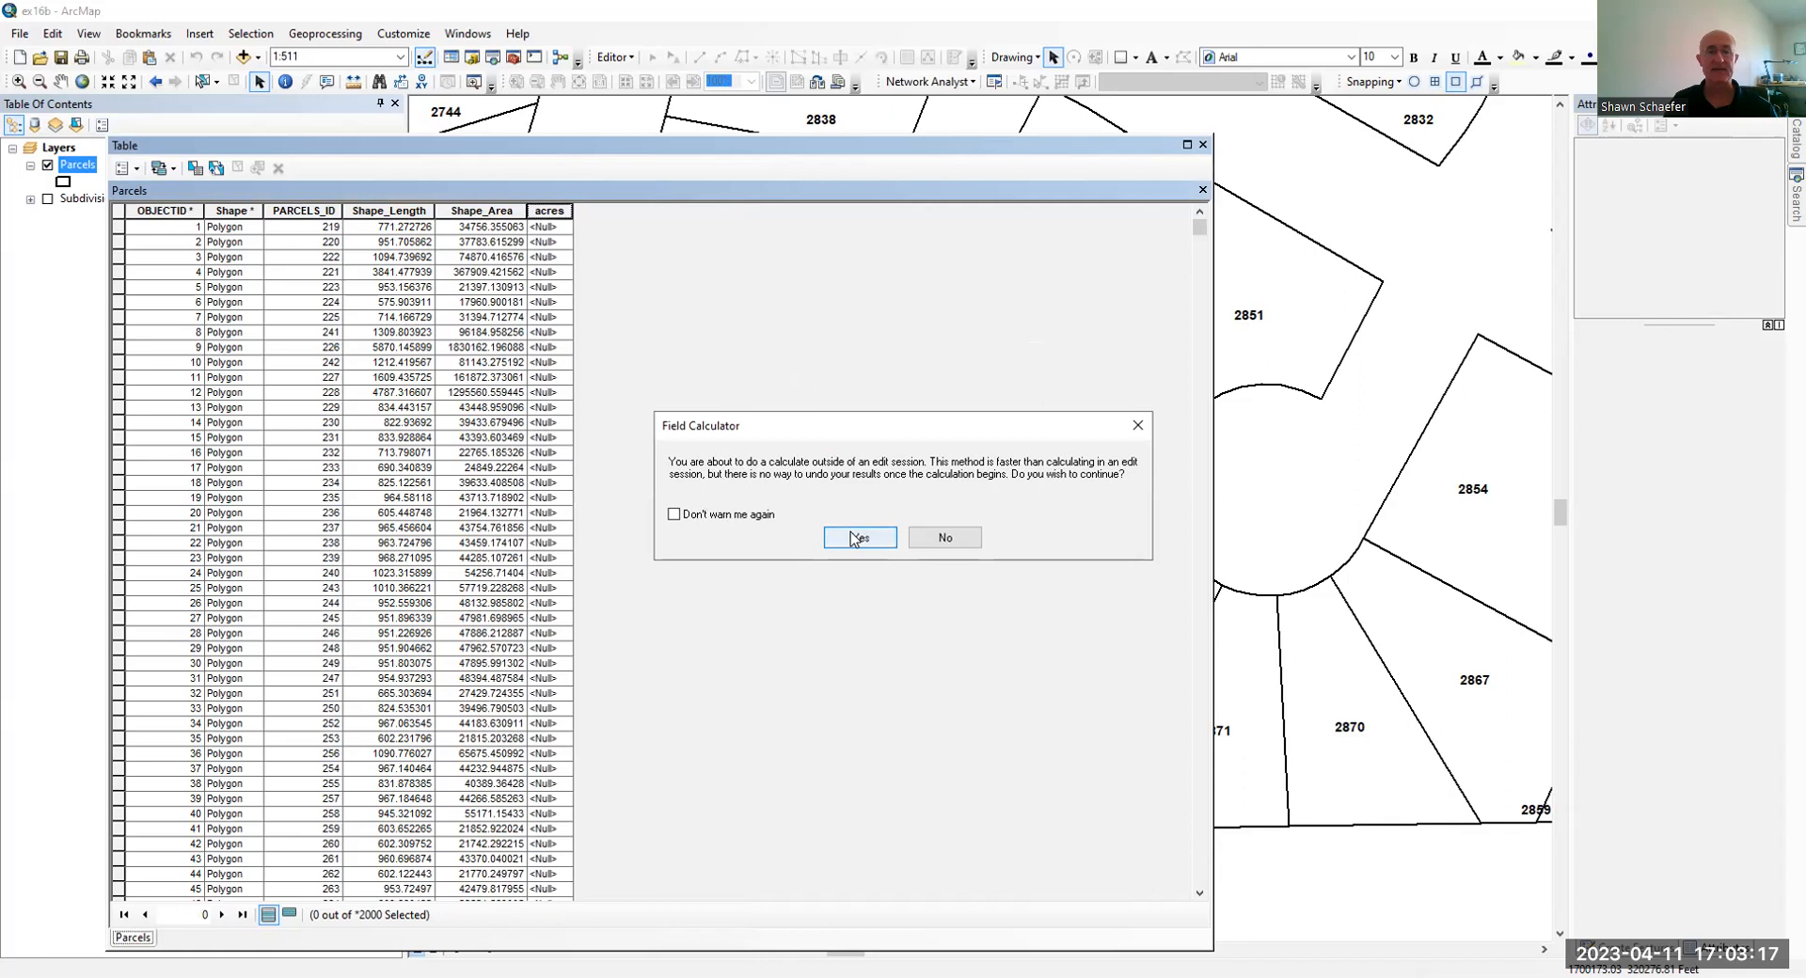
left_click(856, 539)
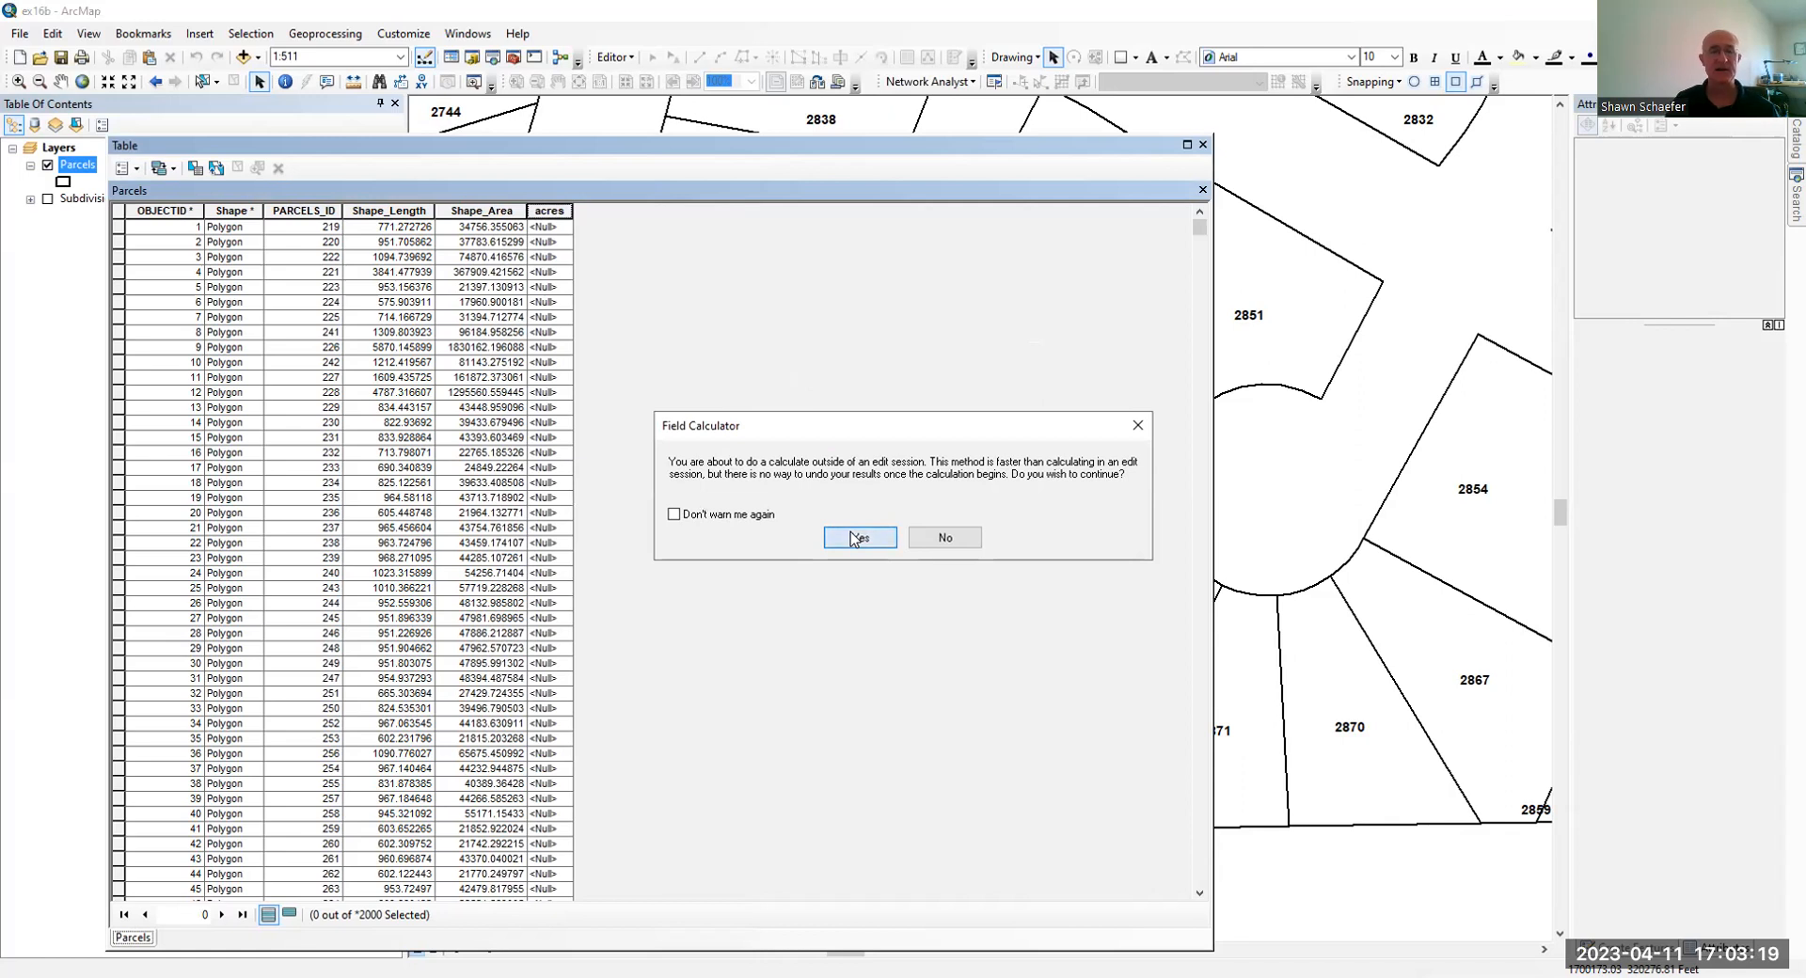
double_click(734, 391)
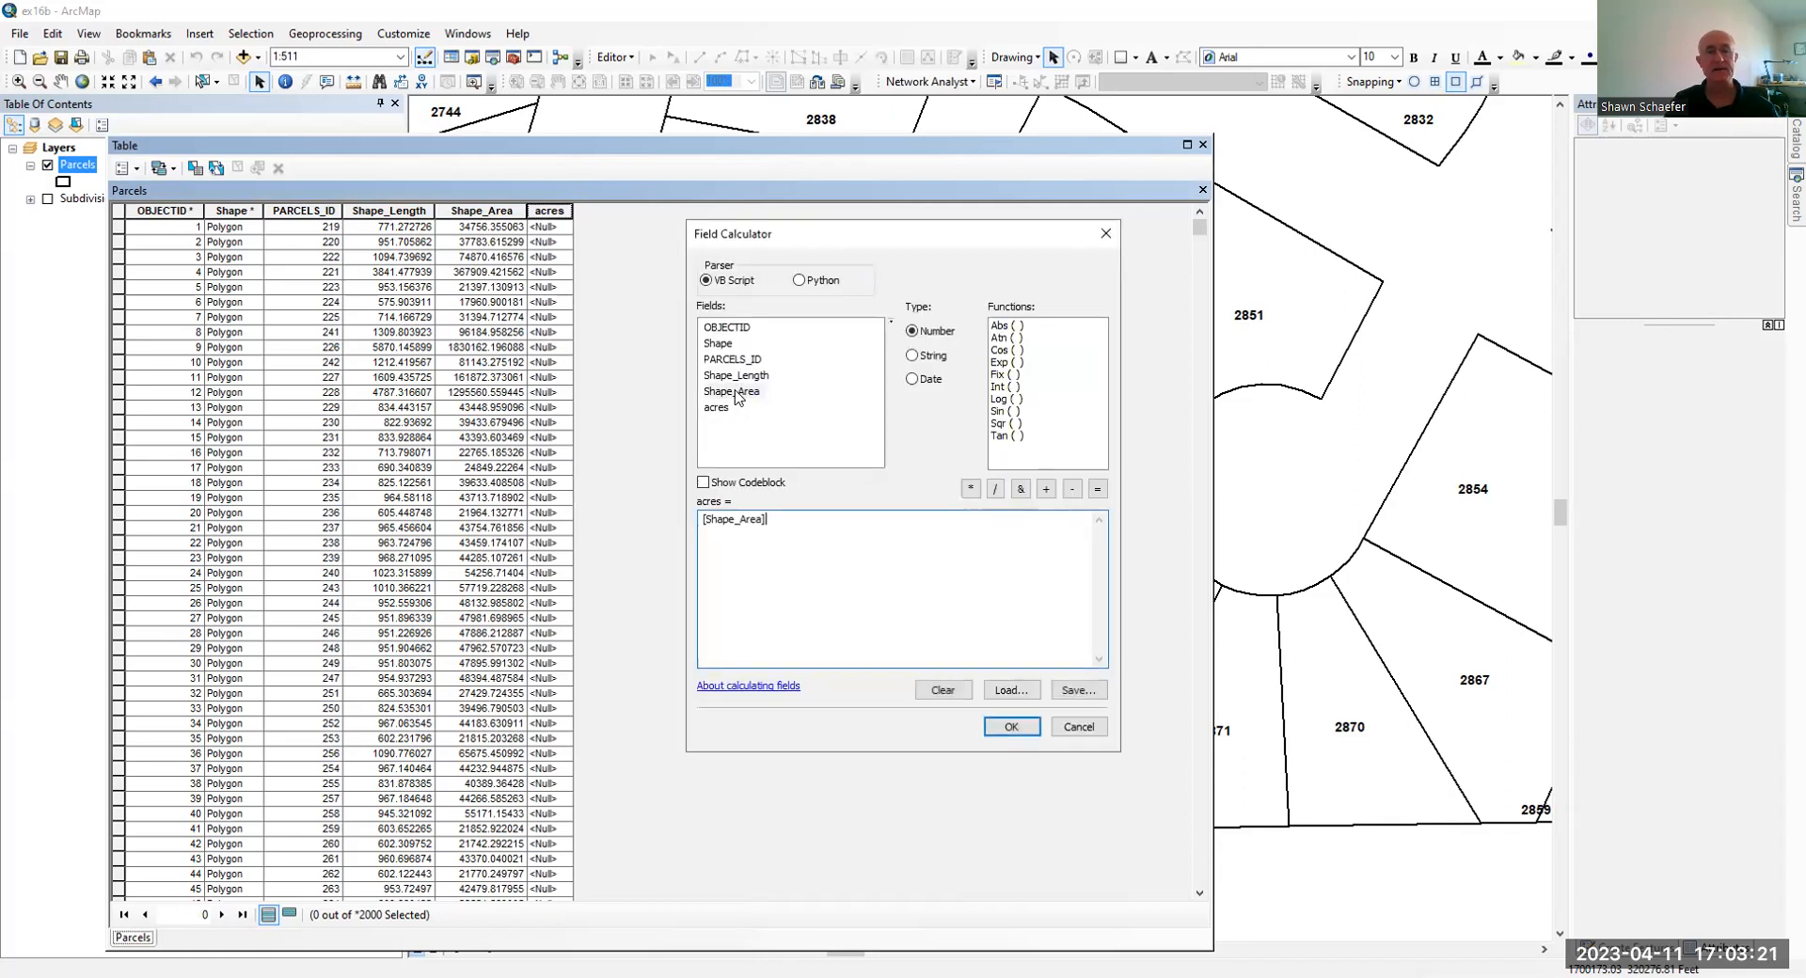
left_click(995, 488)
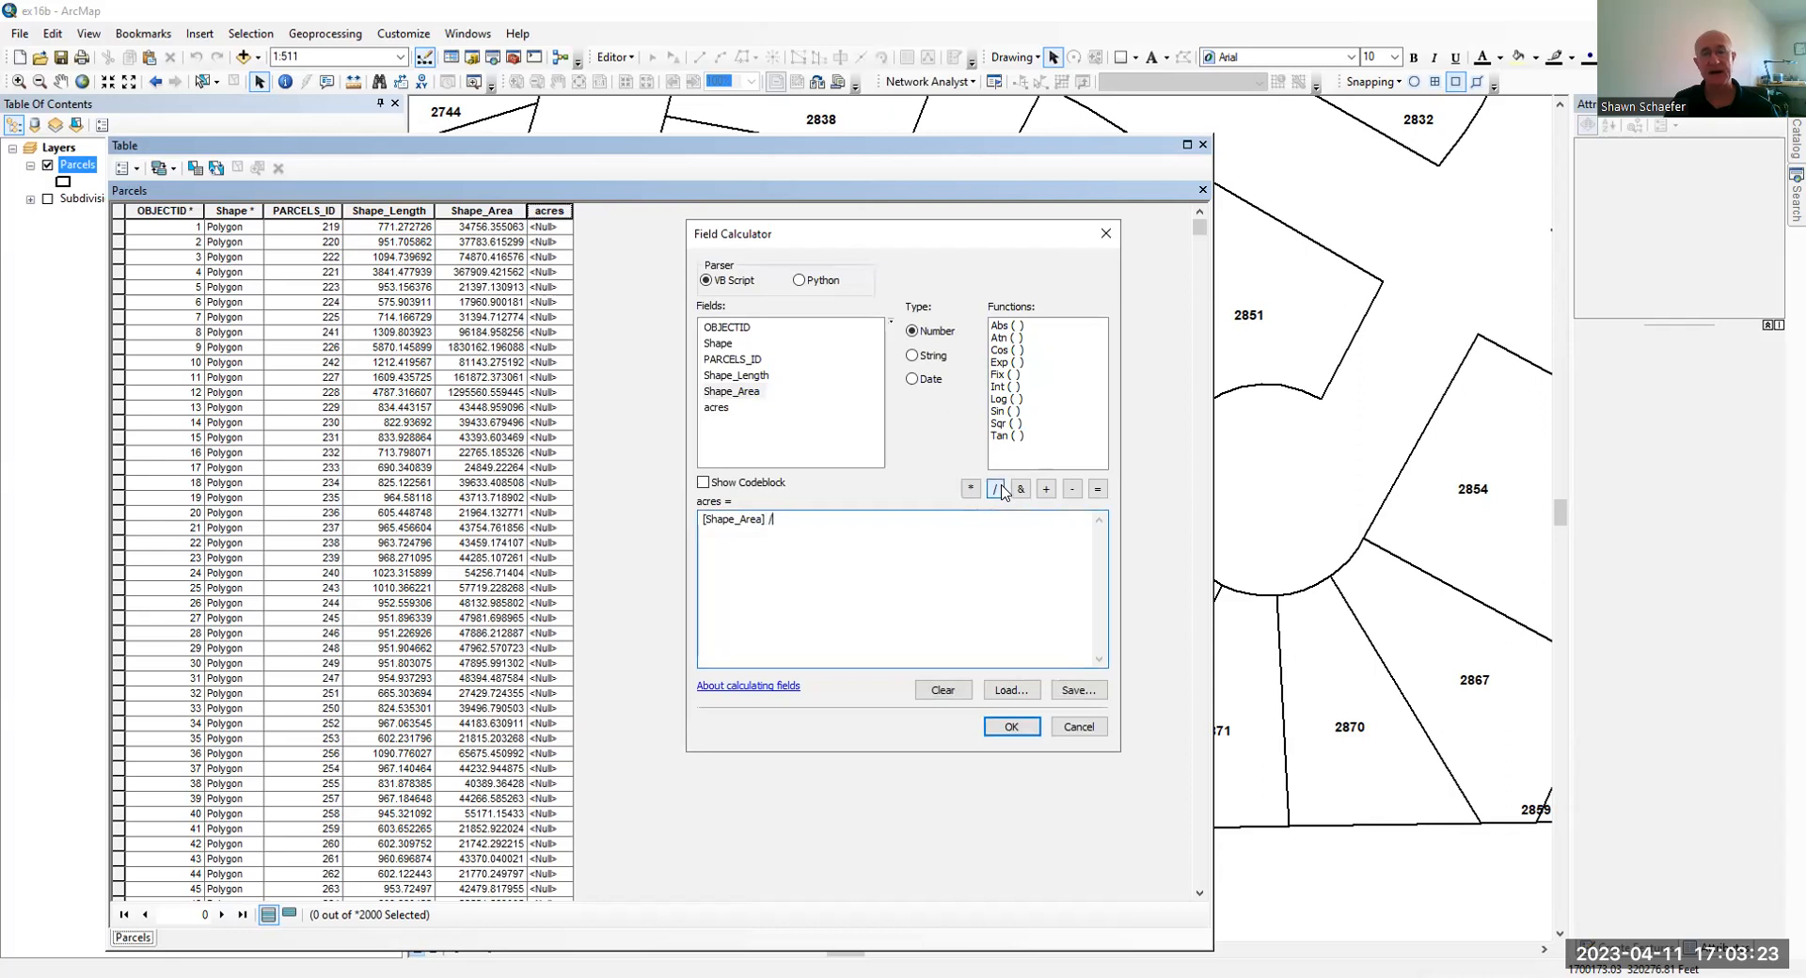
left_click(881, 609)
type("43560")
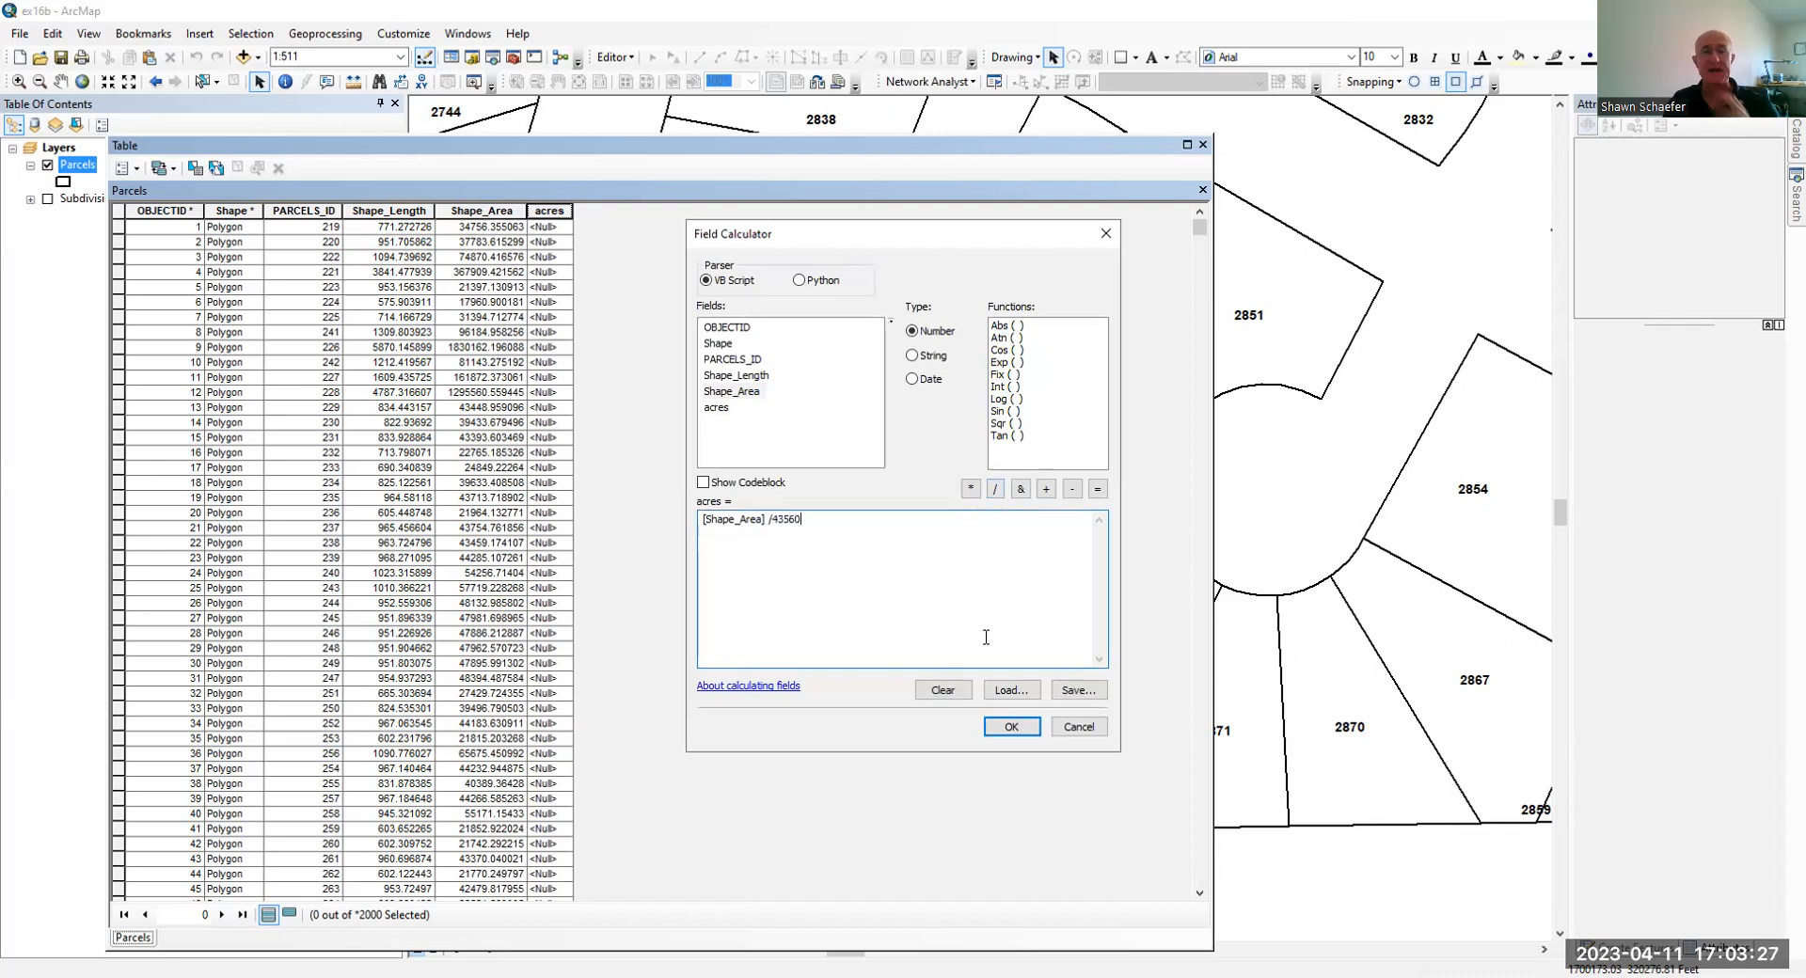
left_click(1011, 726)
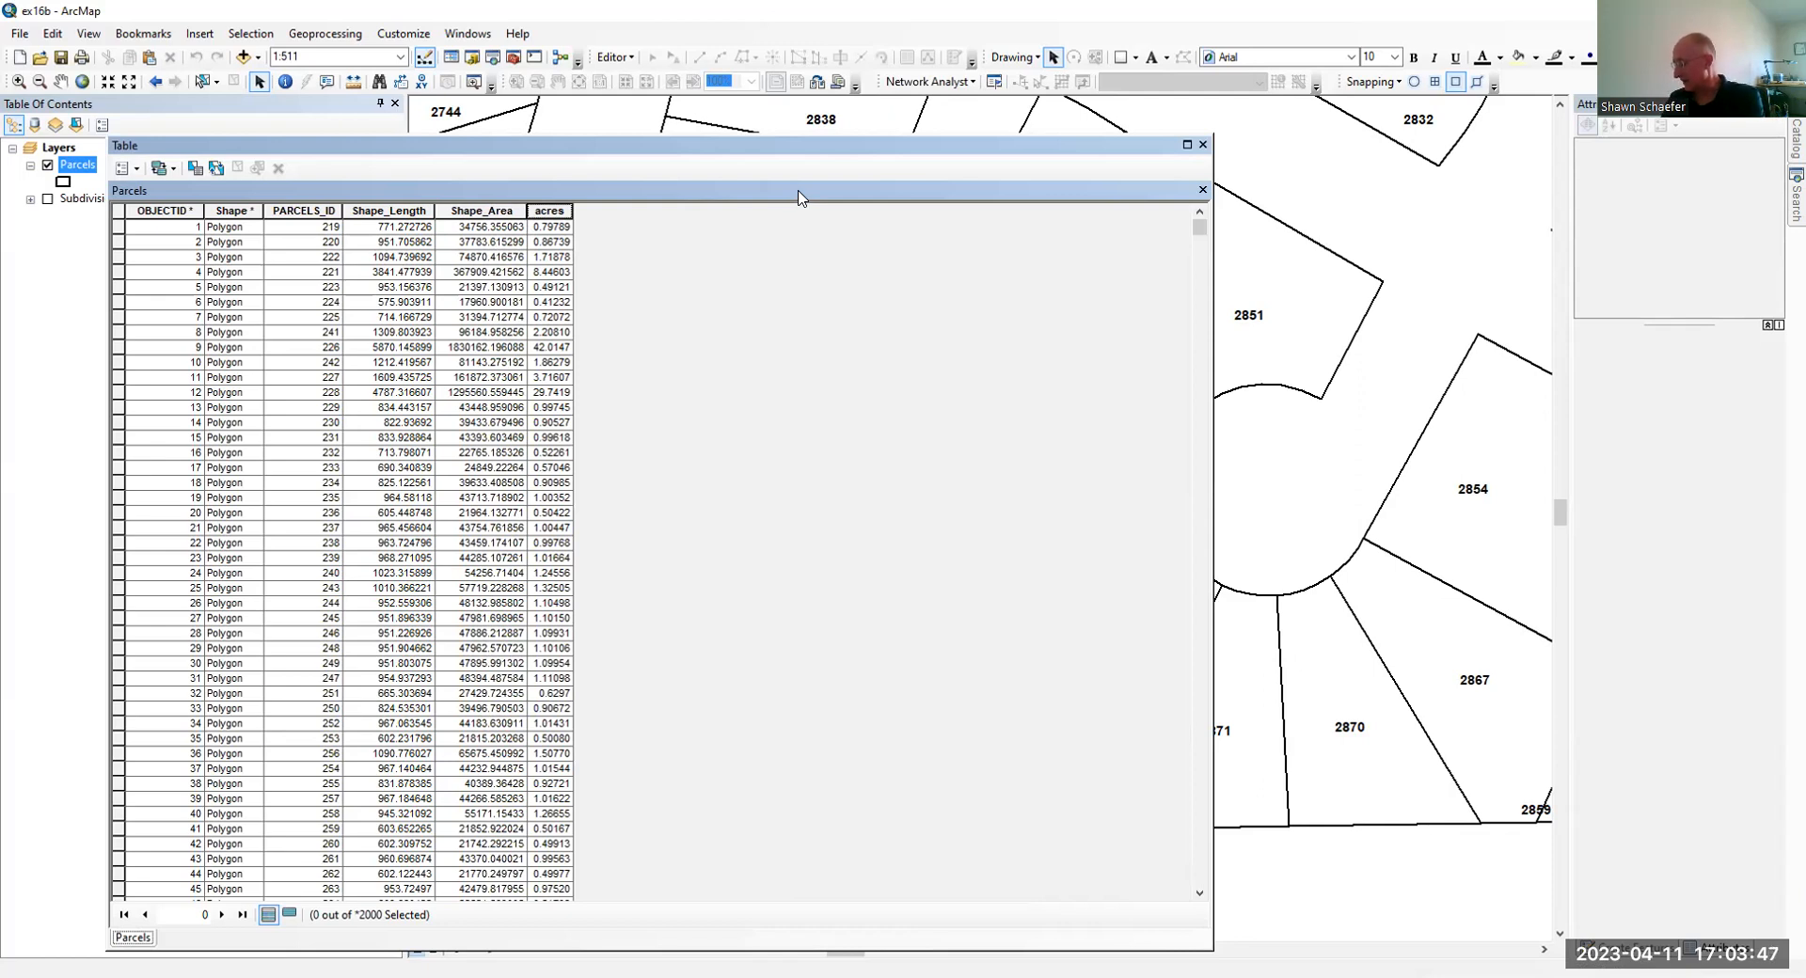
left_click(1202, 145)
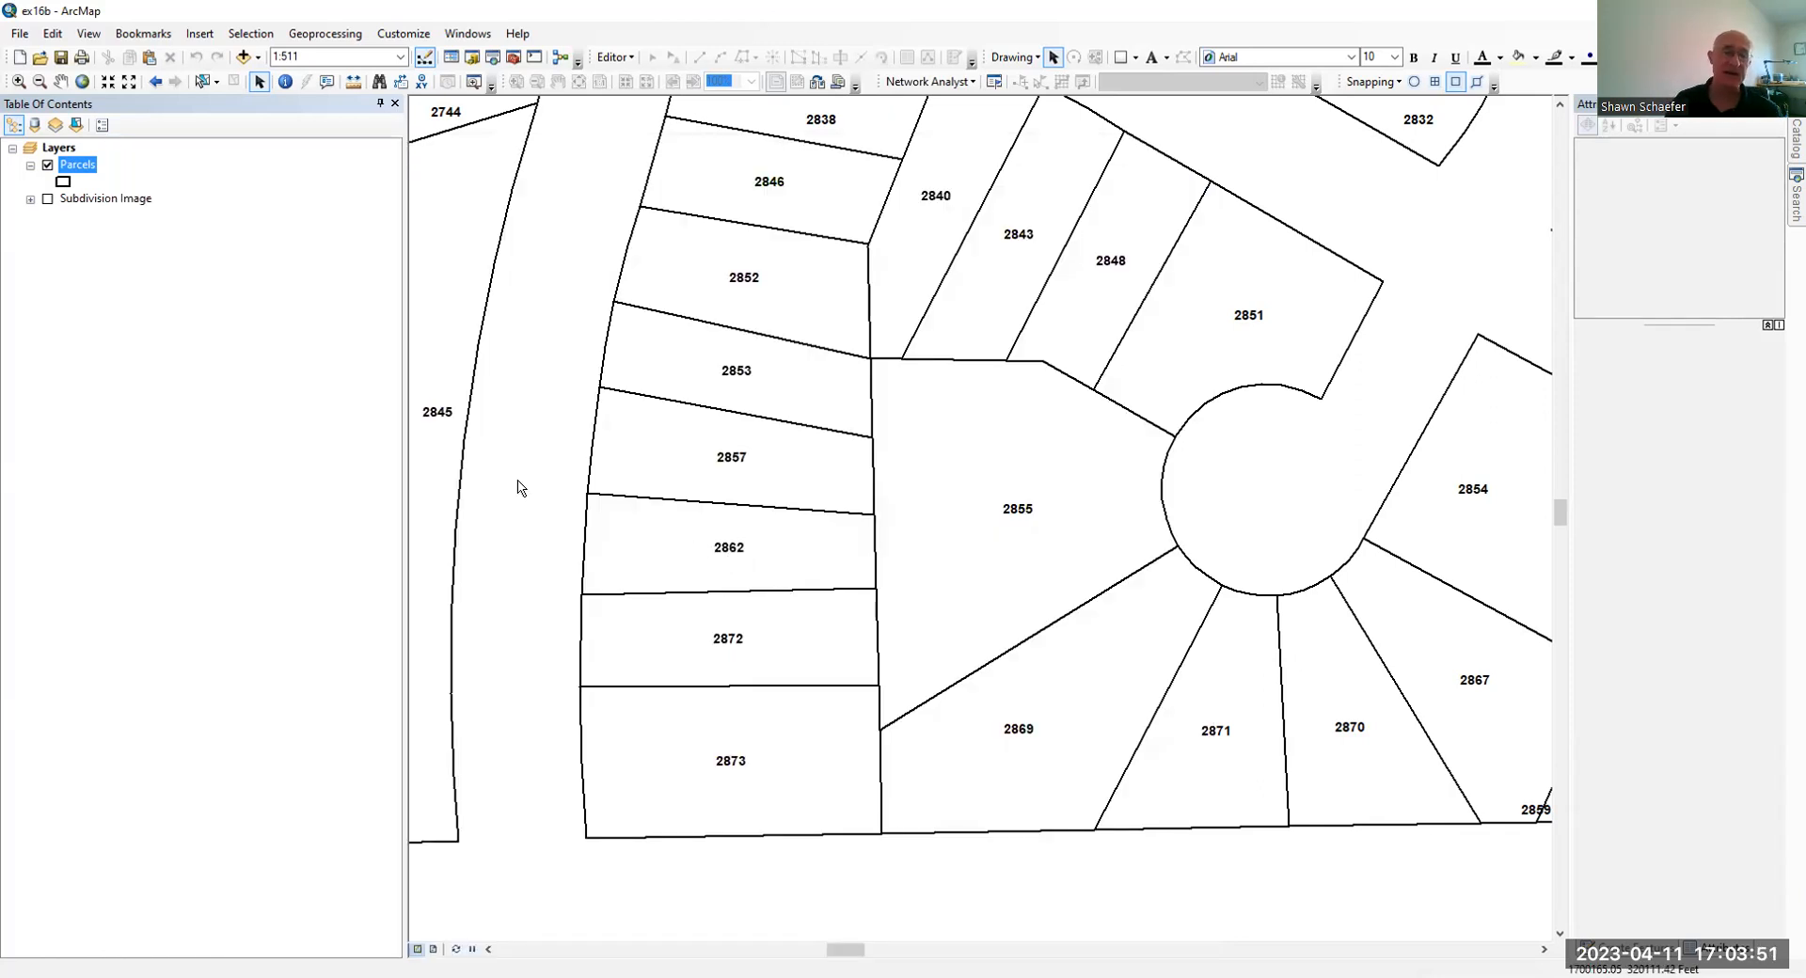